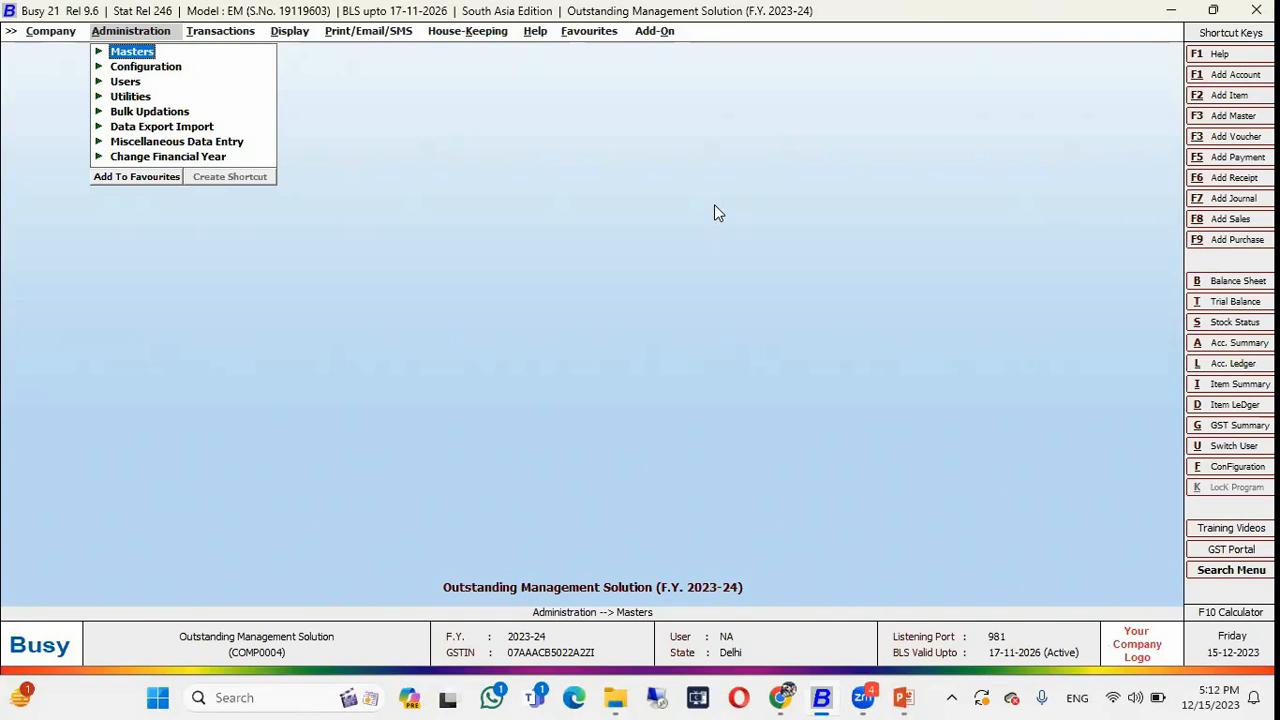
Review the Bill-by-bill Details setting in the Accounts section of Features / Options, and leave the configuration unchanged.
key("Down")
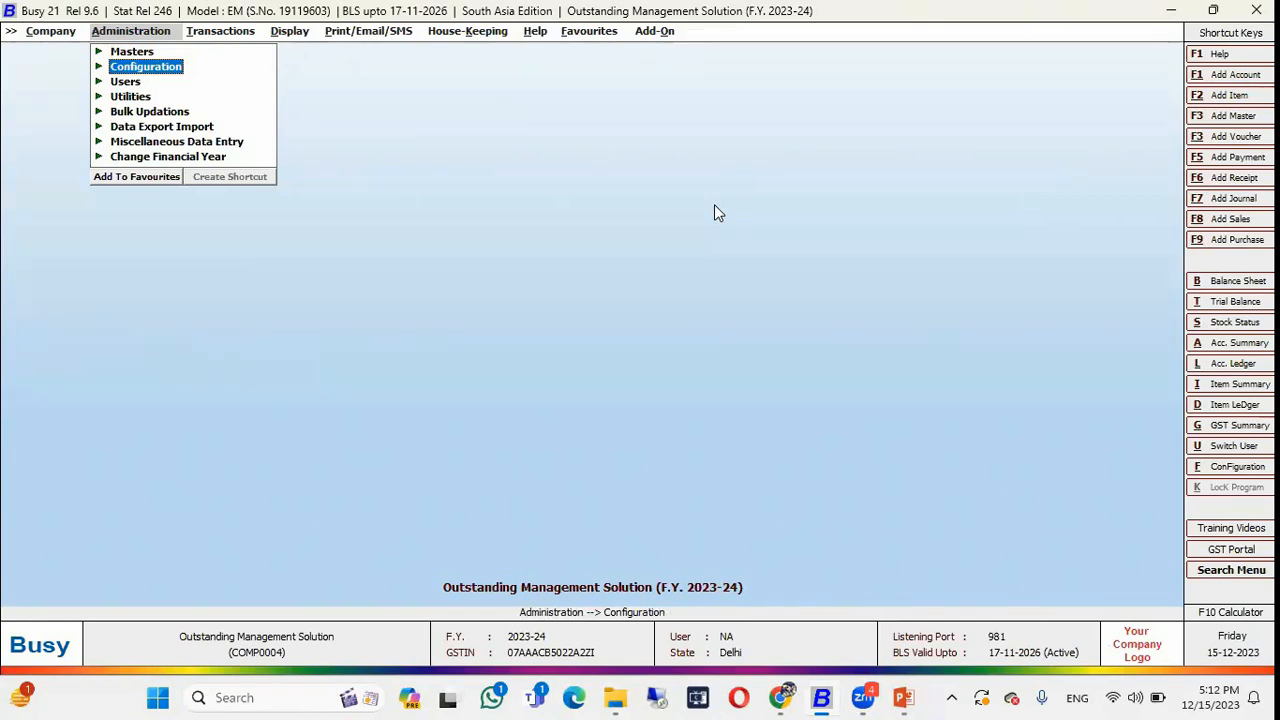
key("Return")
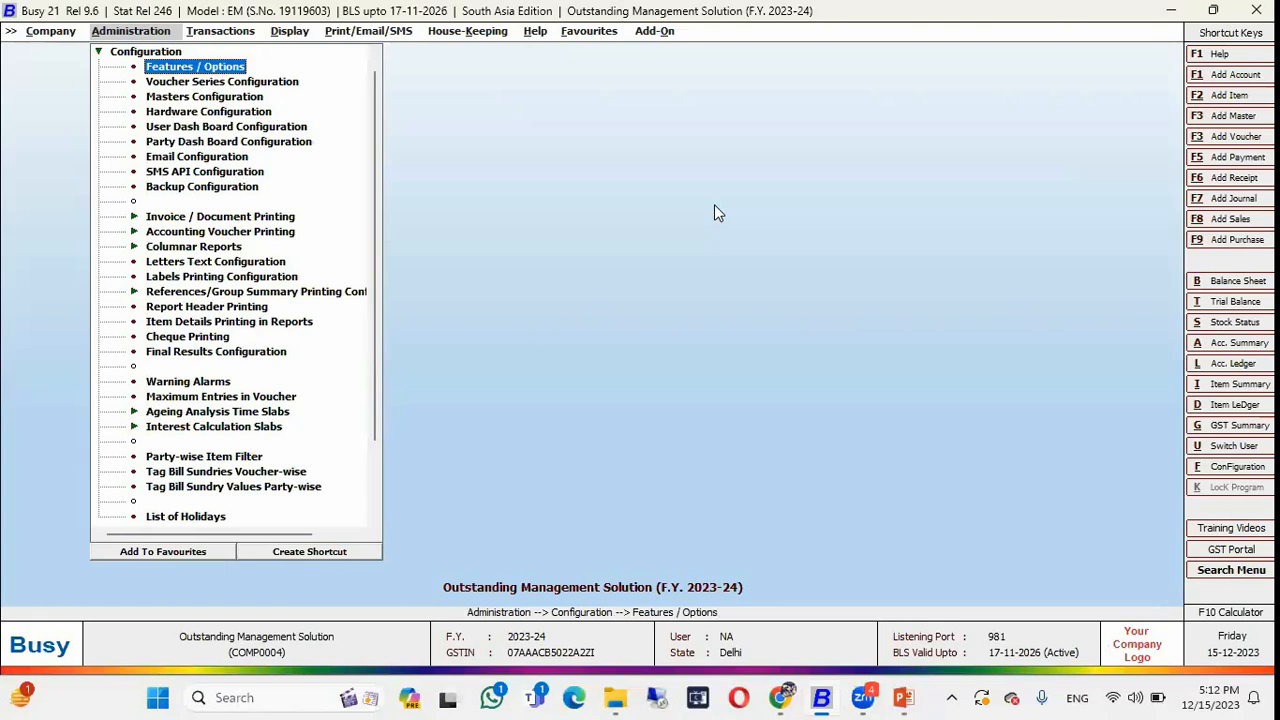
key("Return")
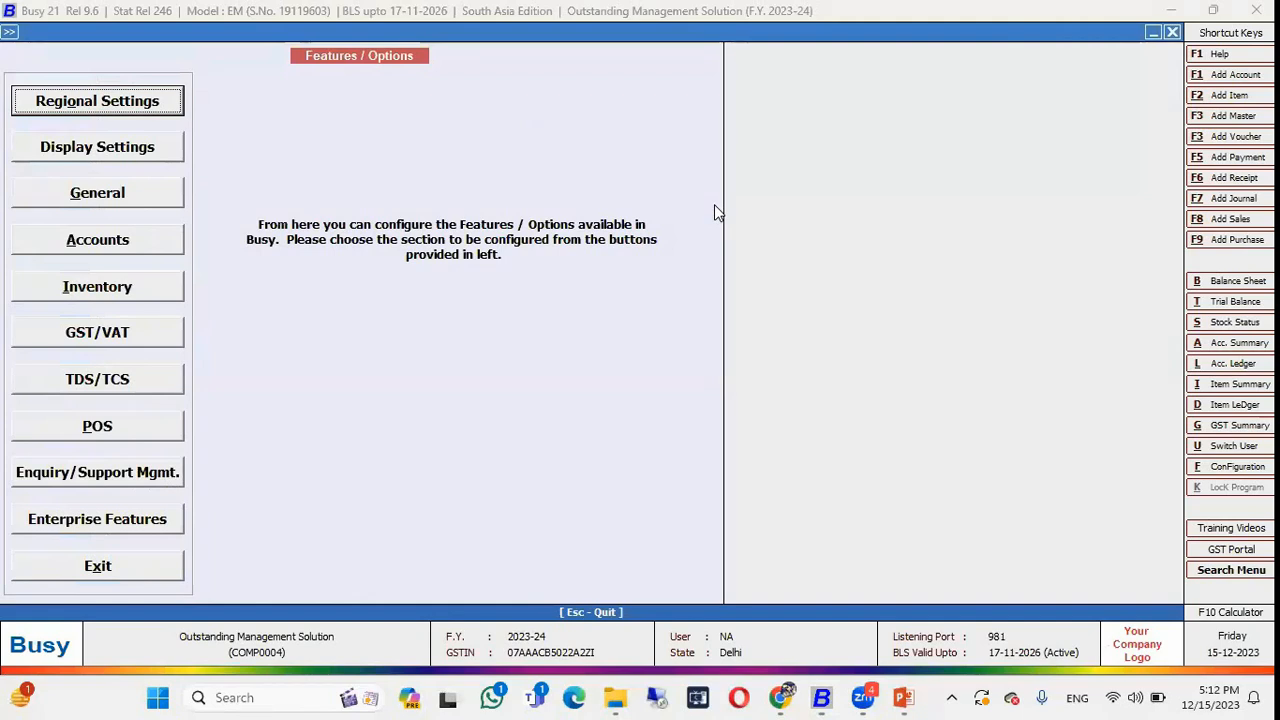
key("Down")
key("Down")
key("Down")
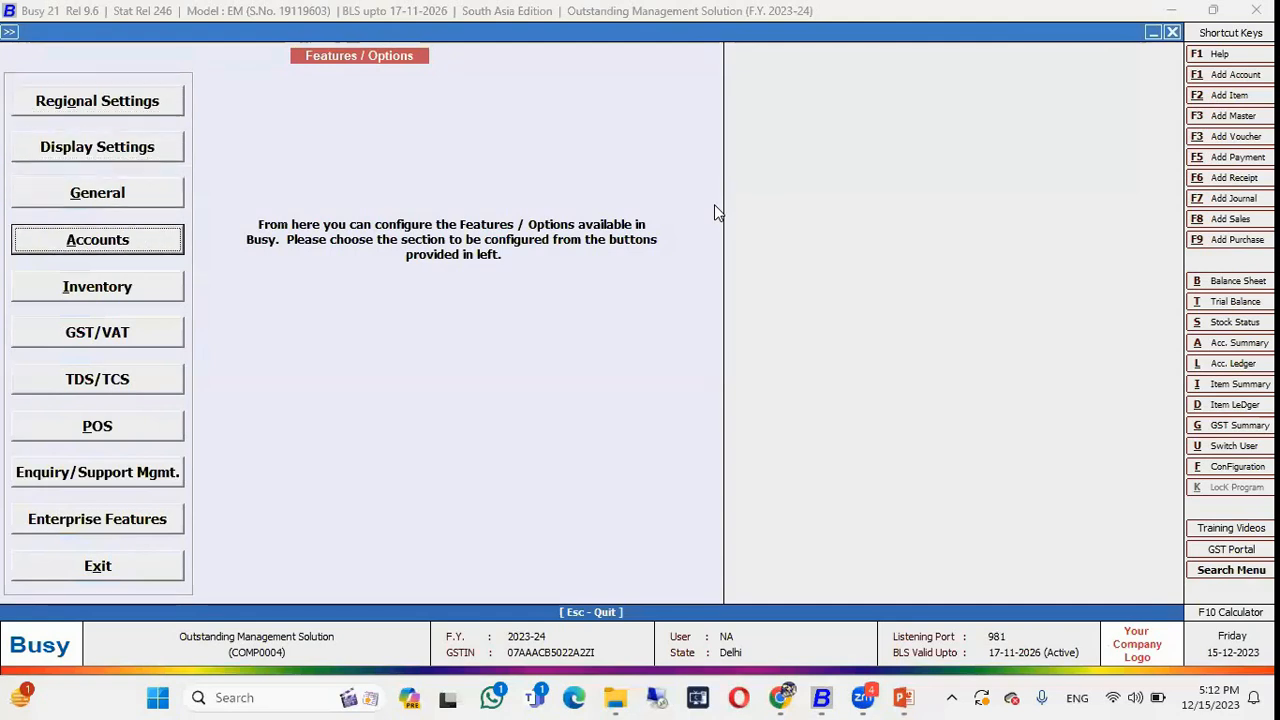
key("Return")
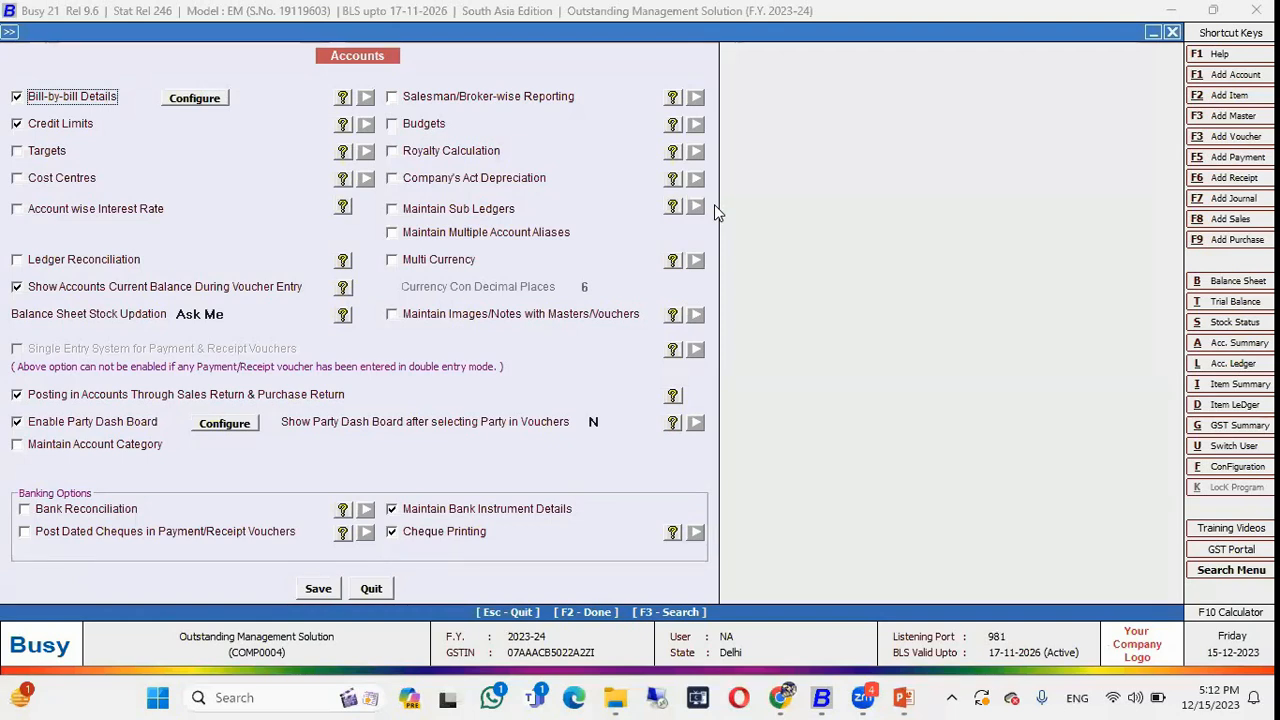
key("Escape")
key("Escape")
key("Escape")
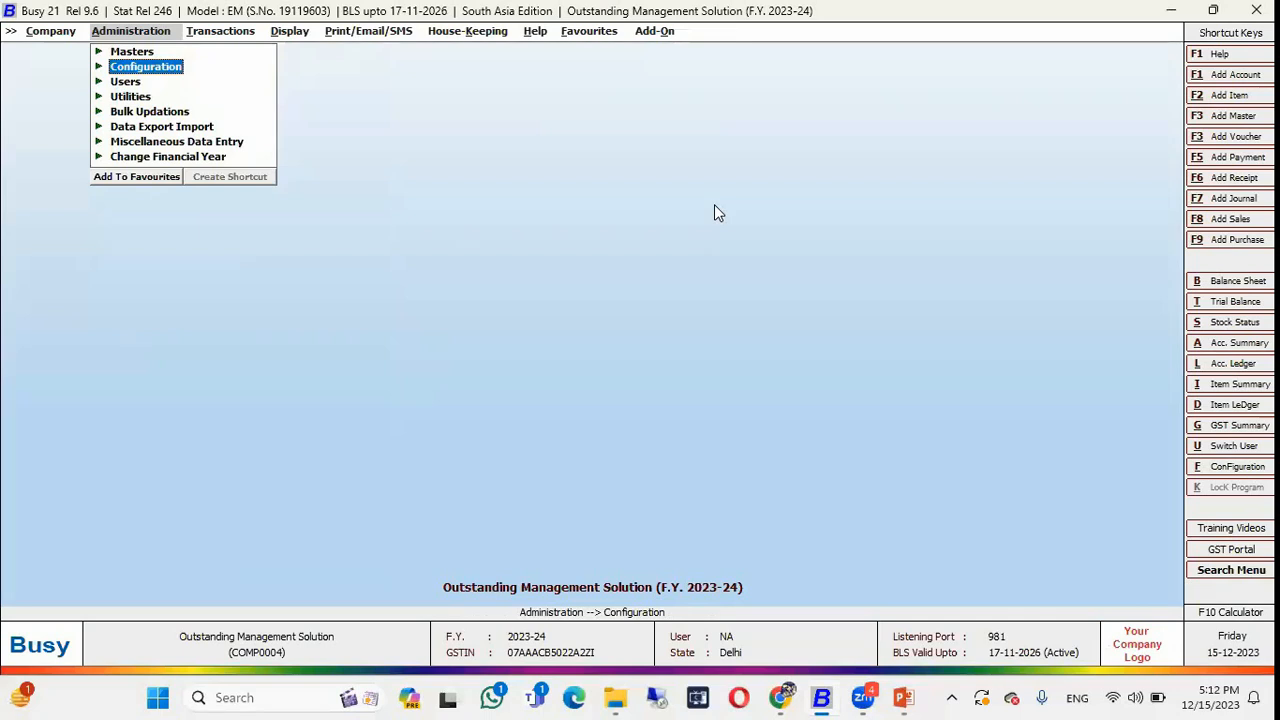
Revisit the Accounts options under Features / Options to check that Bill-by-bill Details is enabled, and exit without saving.
key("Return")
key("Return")
key("Down")
key("Down")
key("Down")
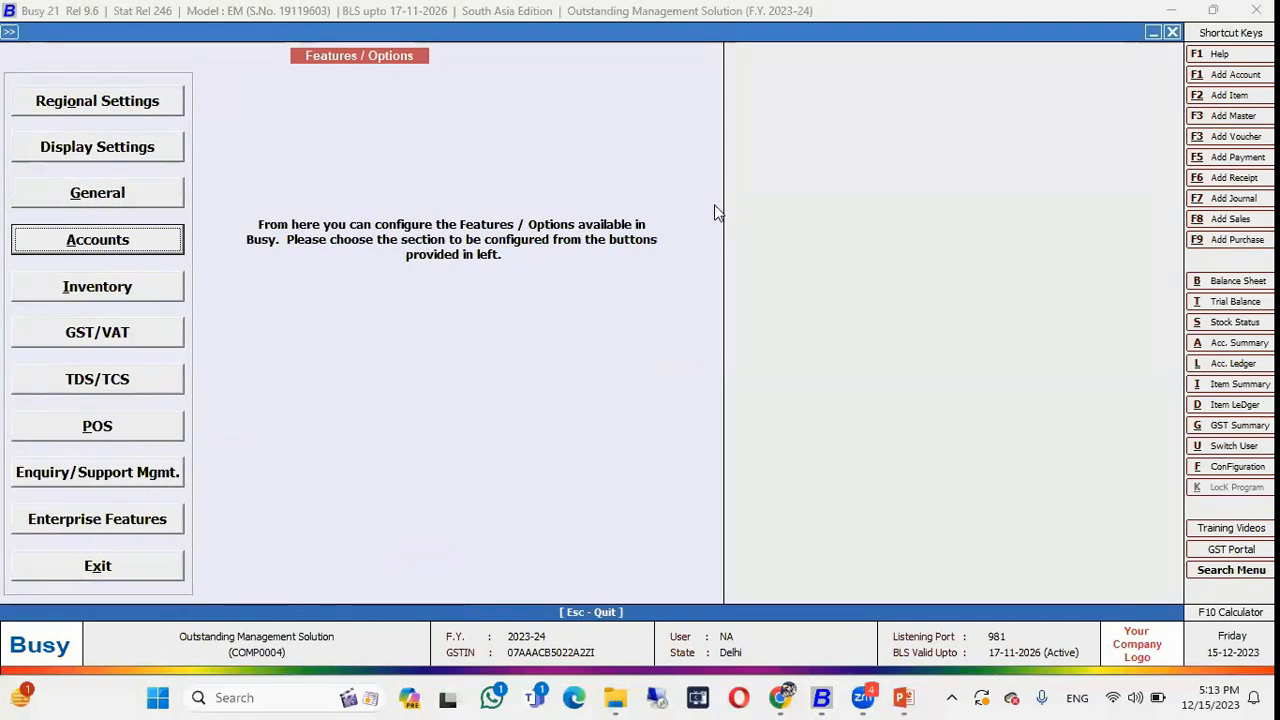
key("Return")
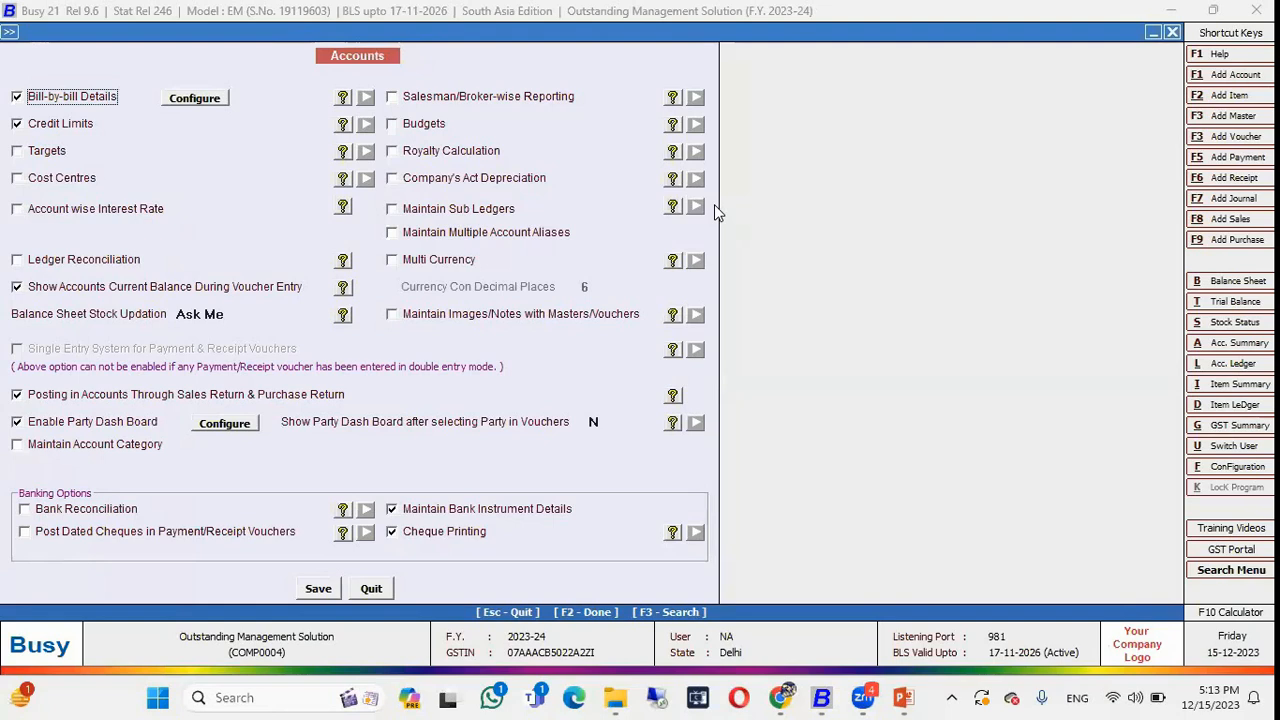
key("Escape")
key("Escape")
key("Escape")
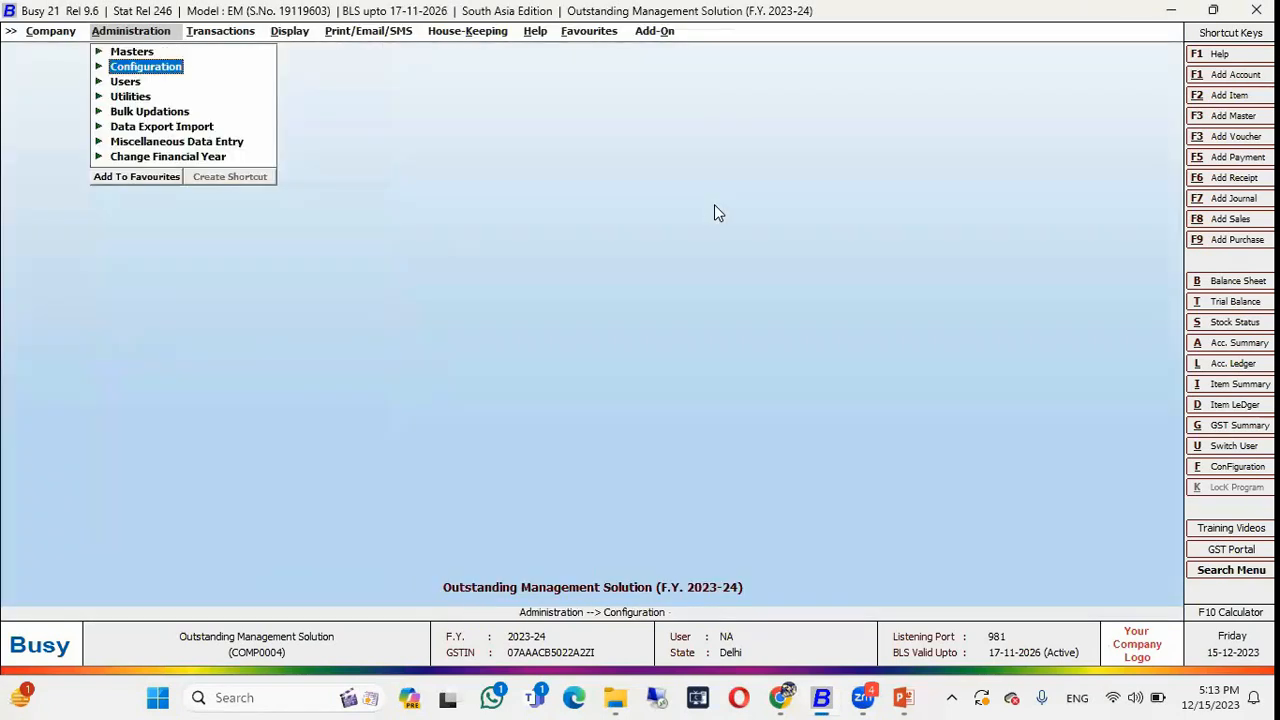
Open the BB Plus Supermarts account master for modification.
key("Up")
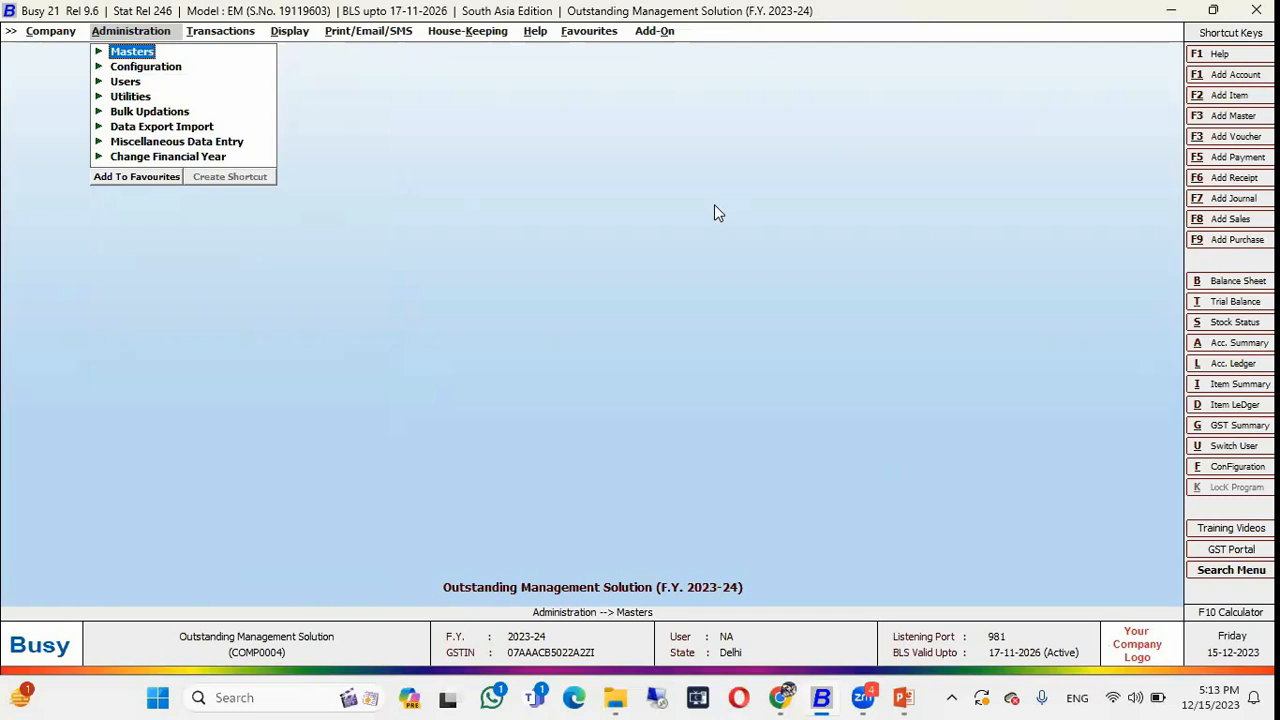
key("Return")
key("Return")
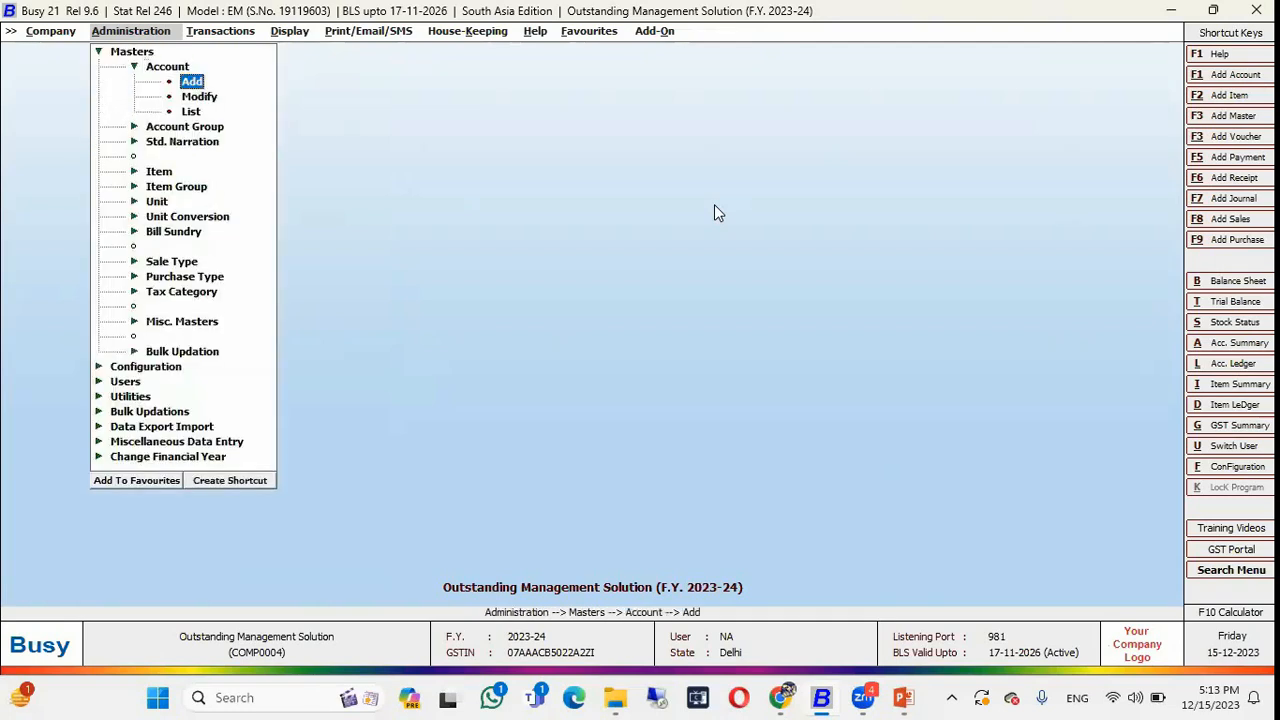
key("Down")
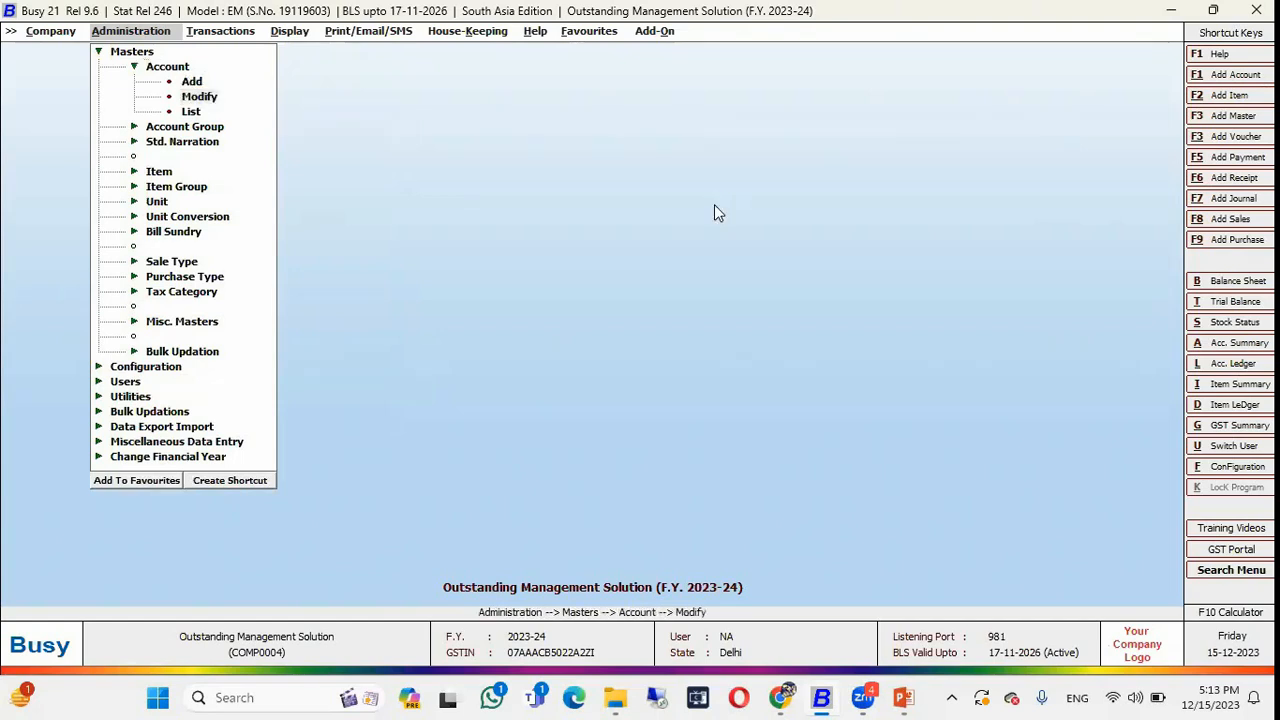
key("Return")
type("bb")
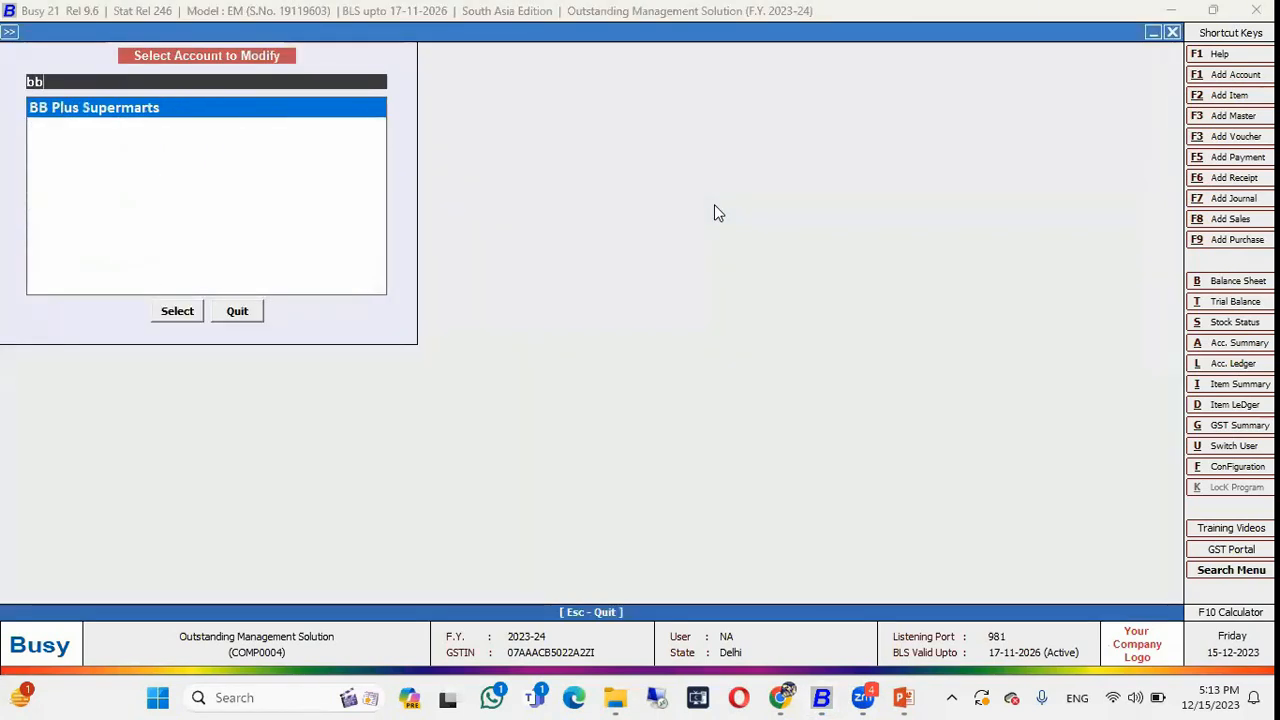
key("Return")
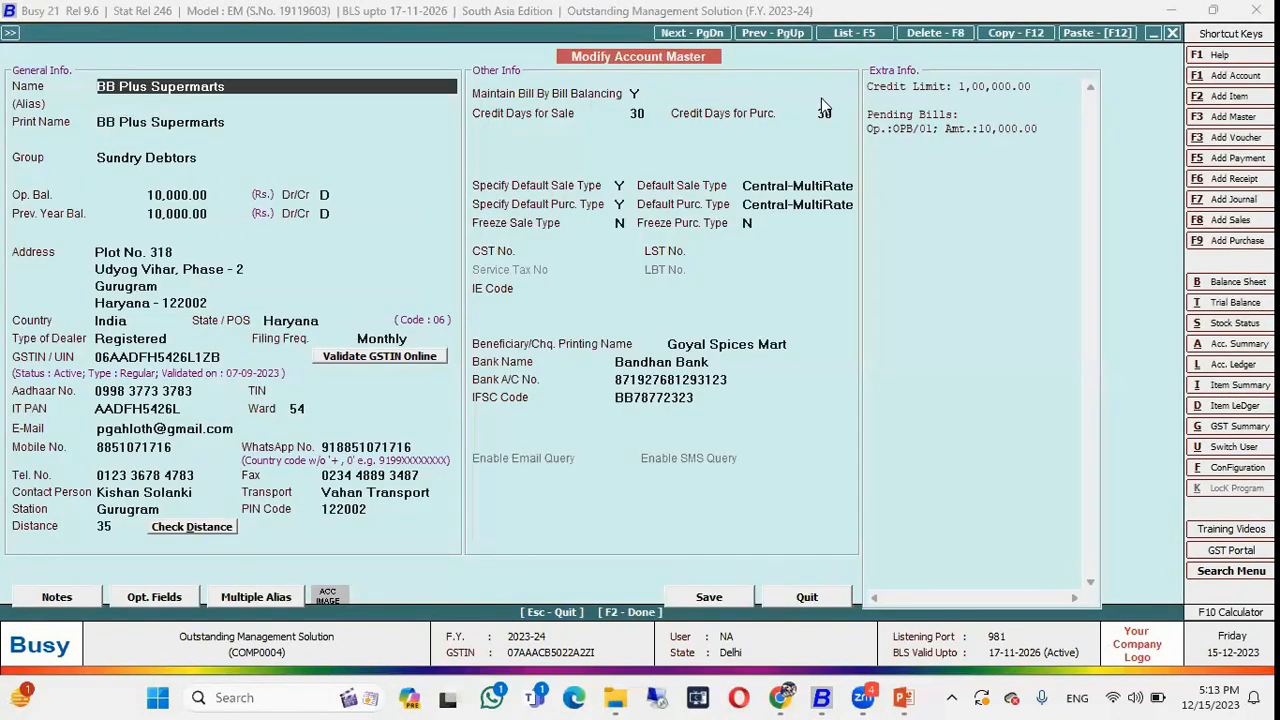
Switch Maintain Bill By Bill Balancing to N and back to Y for BB Plus Supermarts, and save the account.
left_click(213, 160)
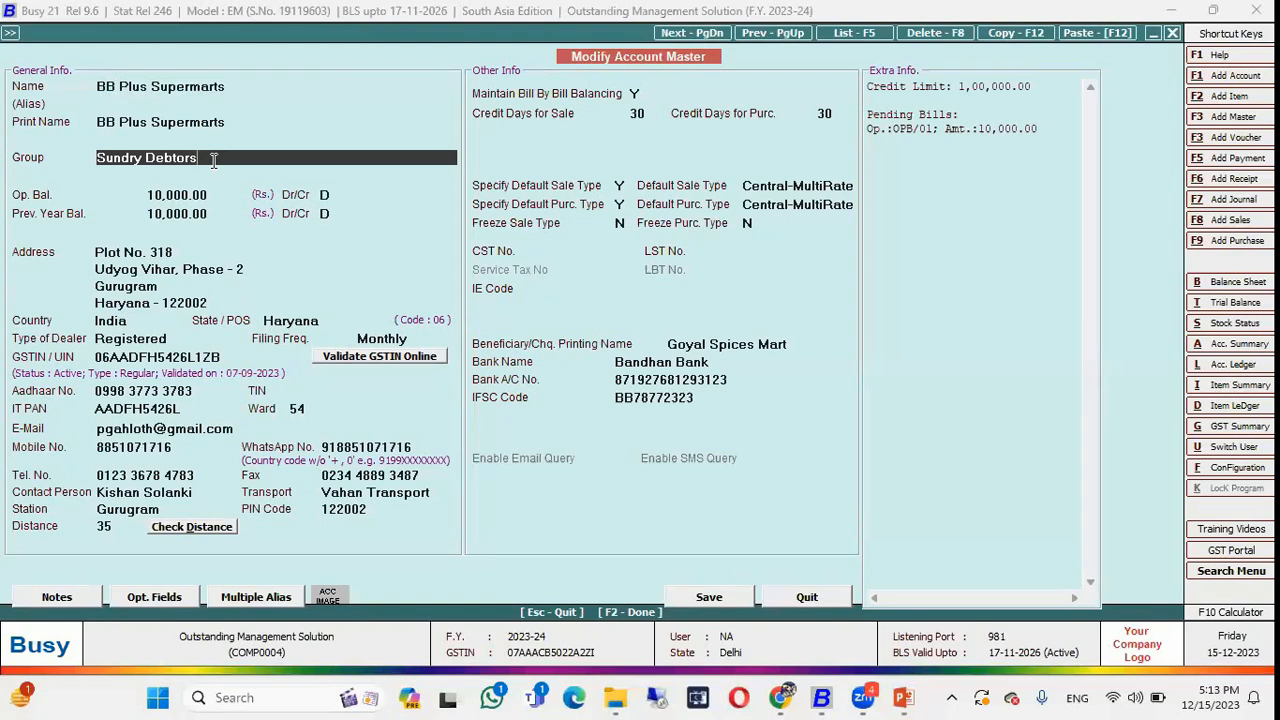
left_click(634, 93)
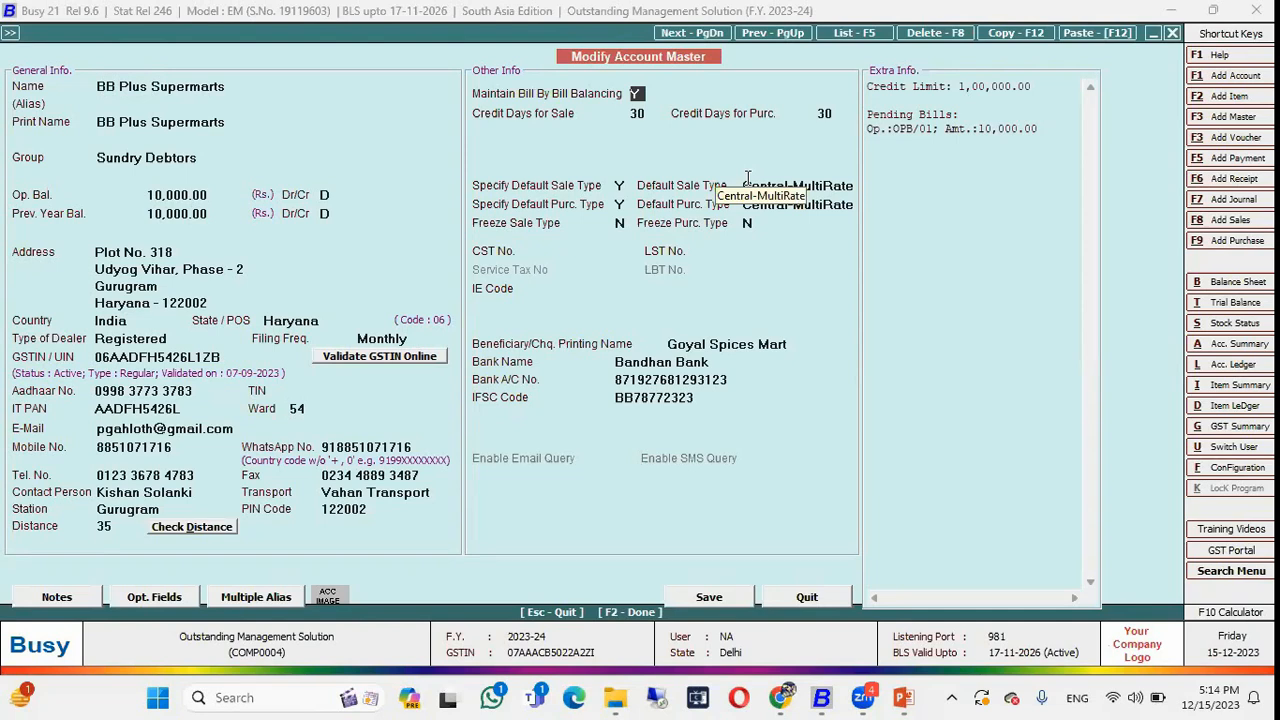
key("Return")
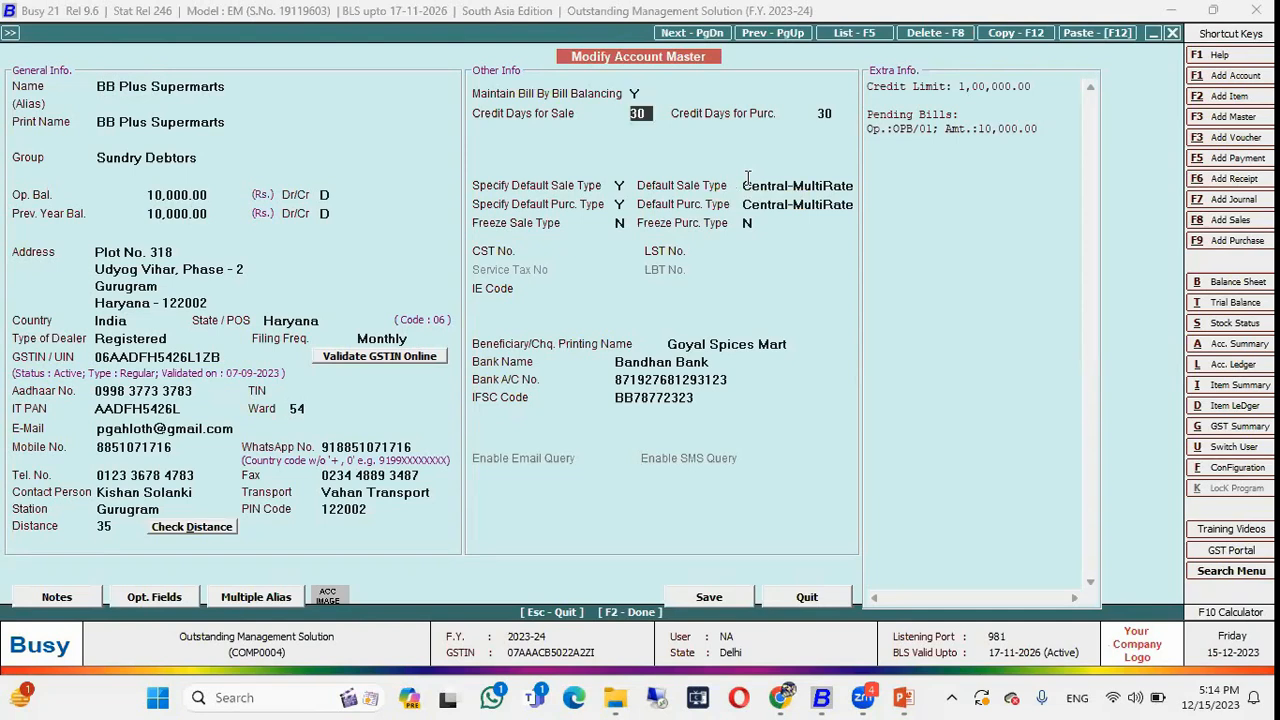
key("Up")
type("N")
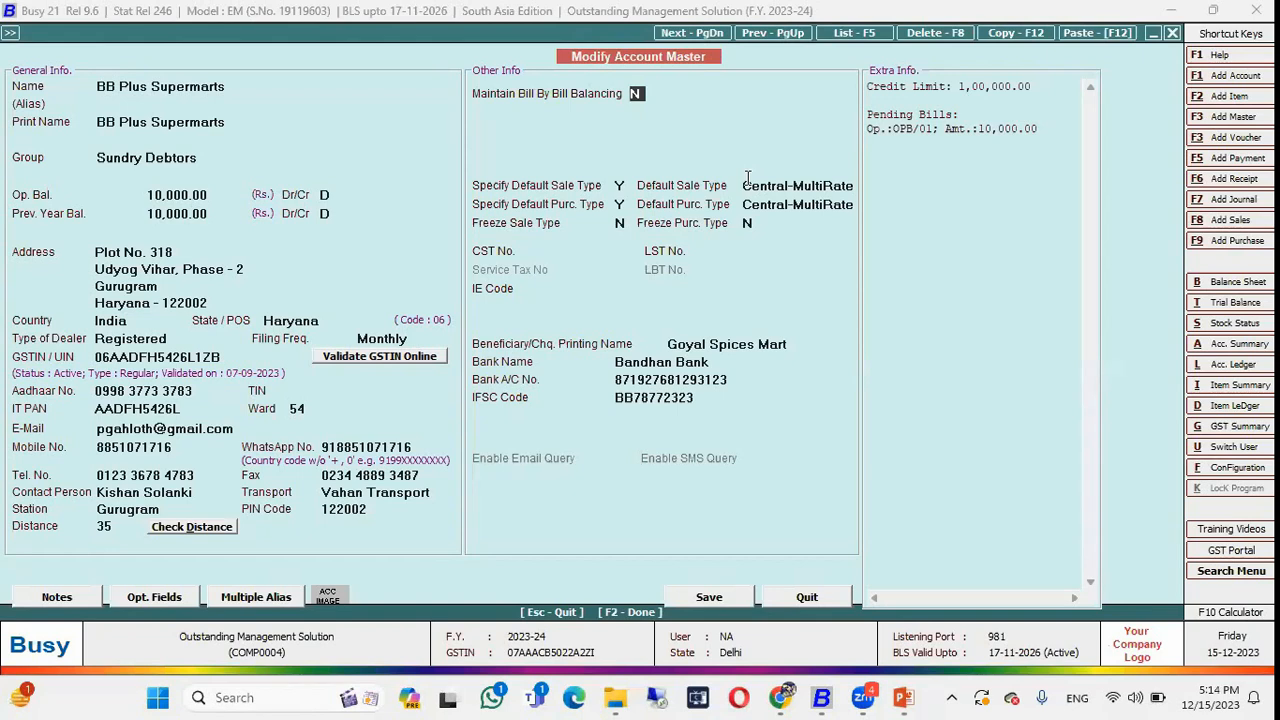
type("Y")
key("Return")
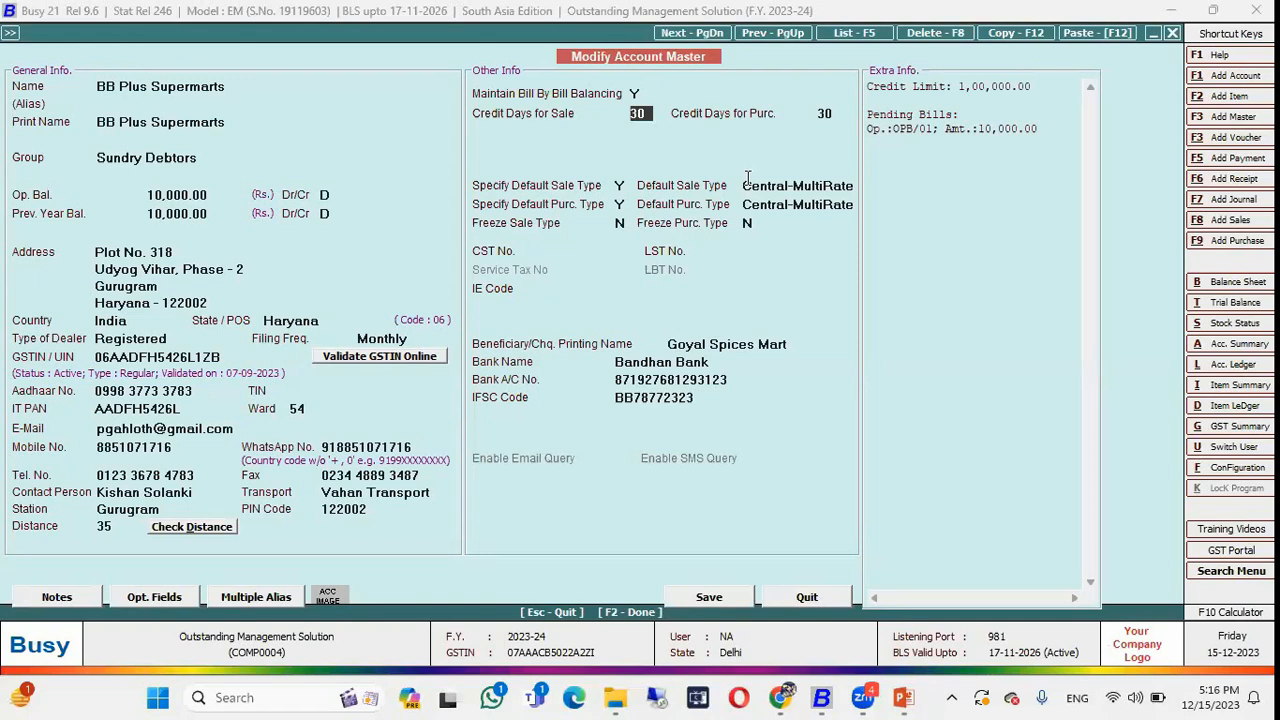
key("F2")
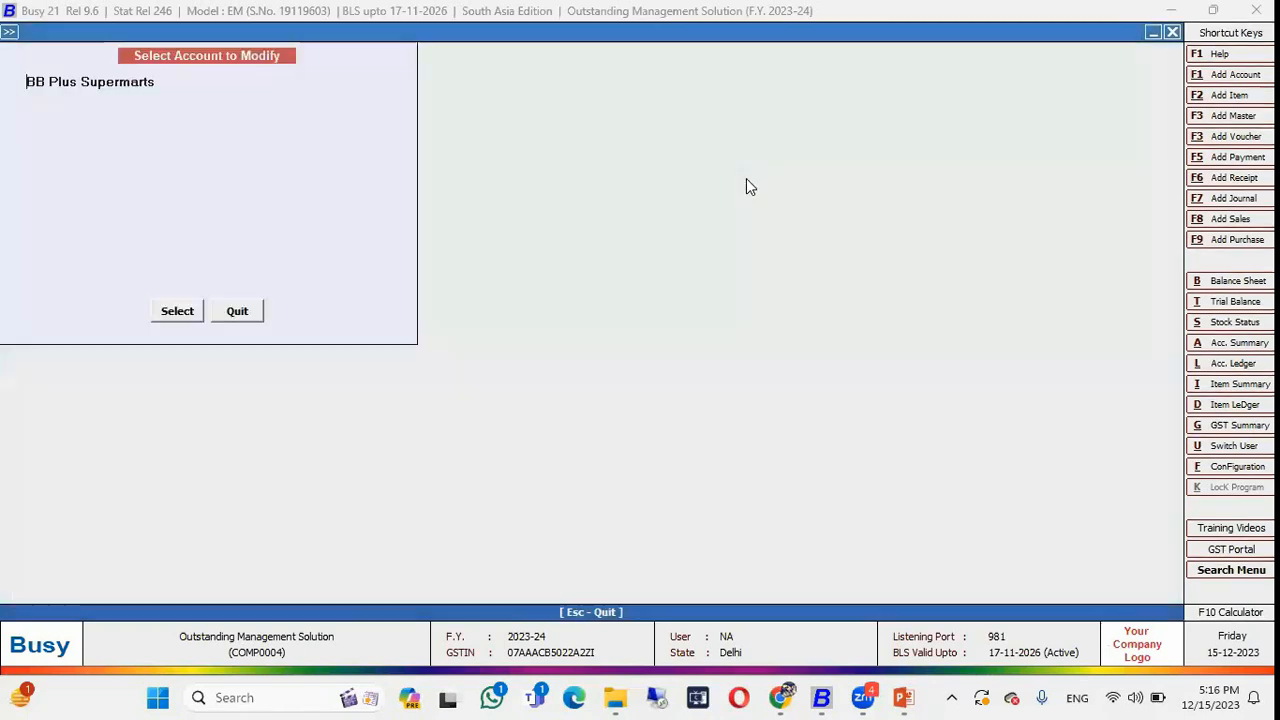
key("Escape")
Show the list of accounts for the Sundry Creditors group.
key("Down")
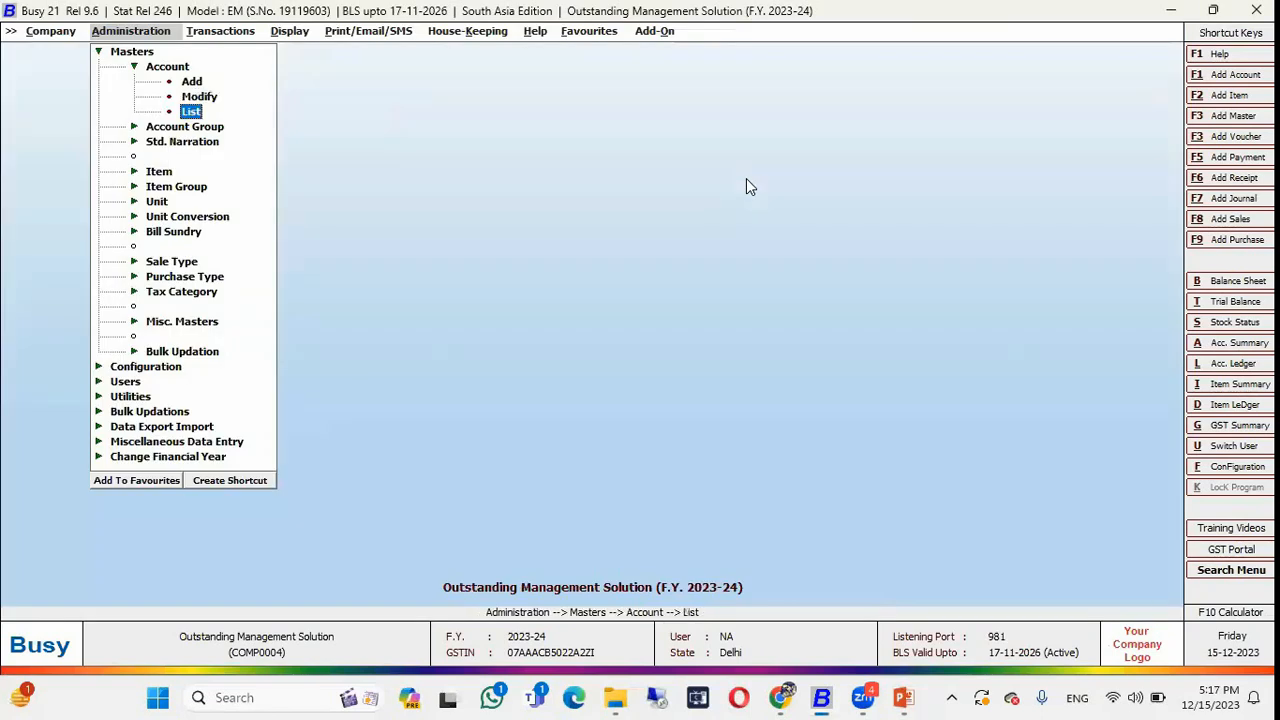
key("Return")
key("Return")
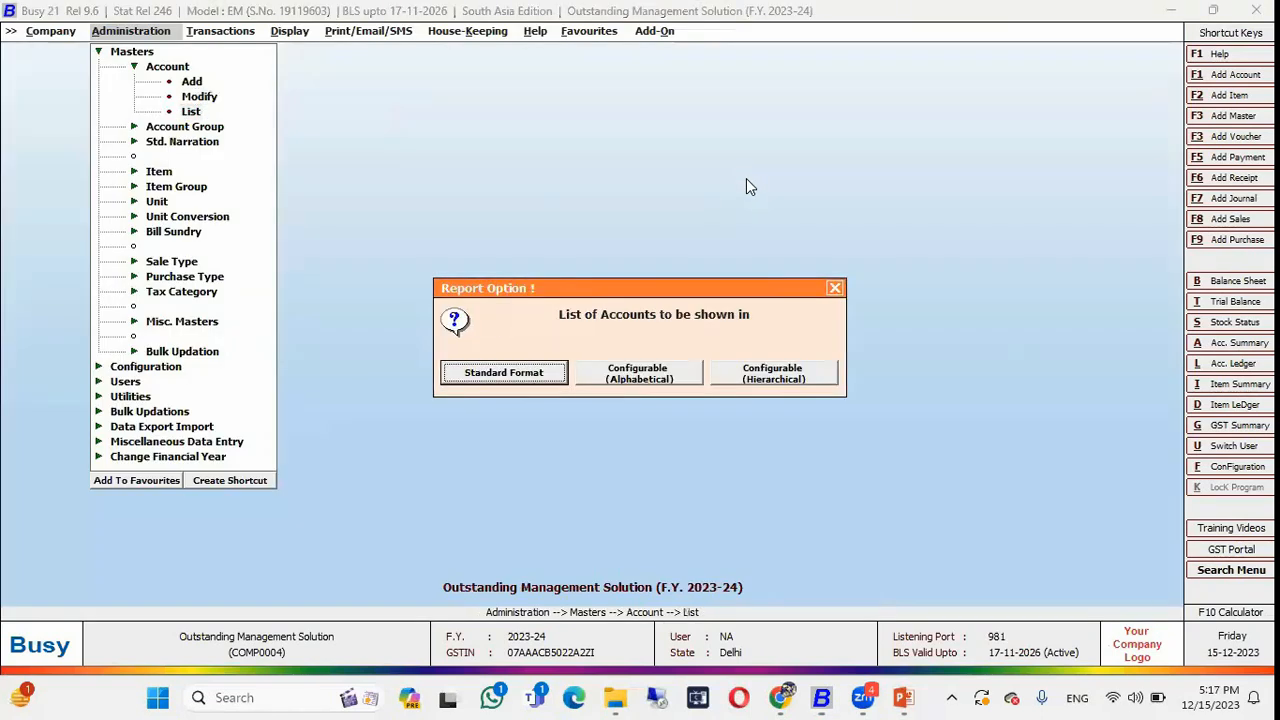
key("Return")
key("Right")
key("Return")
type("rc")
key("BackSpace")
key("BackSpace")
type("cre")
key("Down")
key("Down")
key("Return")
key("Return")
key("Return")
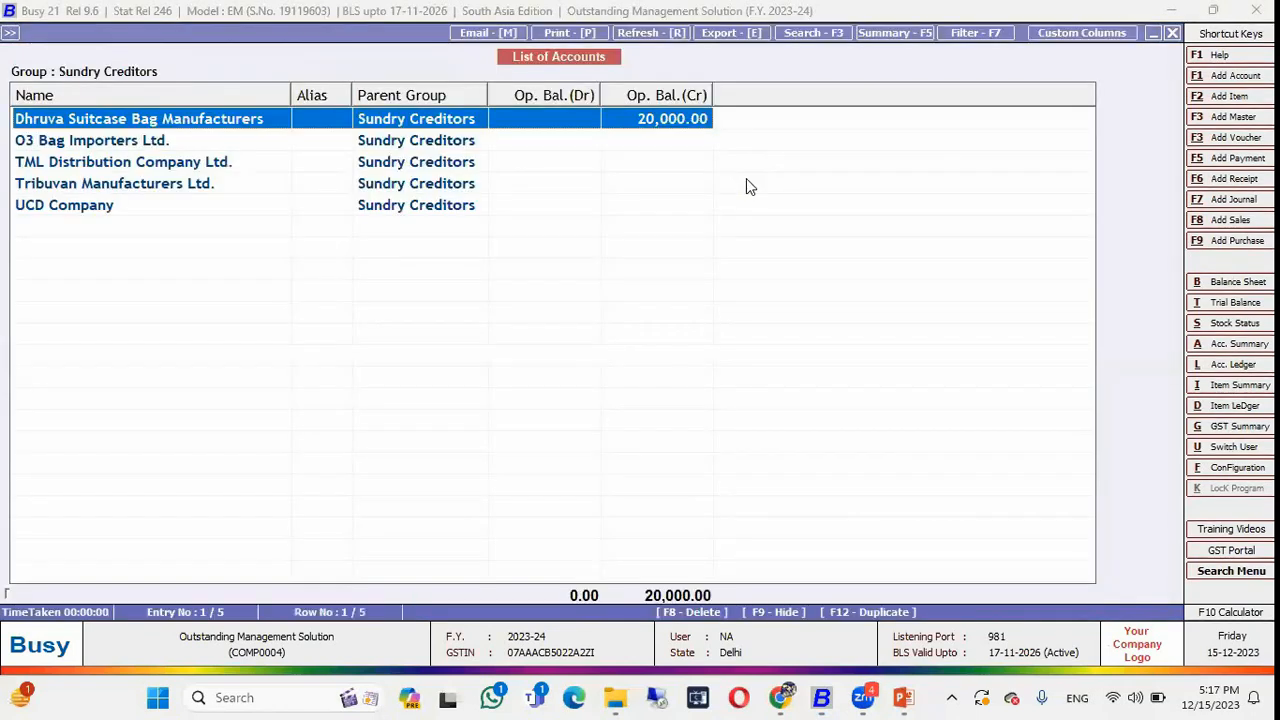
Check the bill-by-bill balancing and credit days in the Dhruva Suitcase Bag Manufacturers master, and leave the account list.
key("Return")
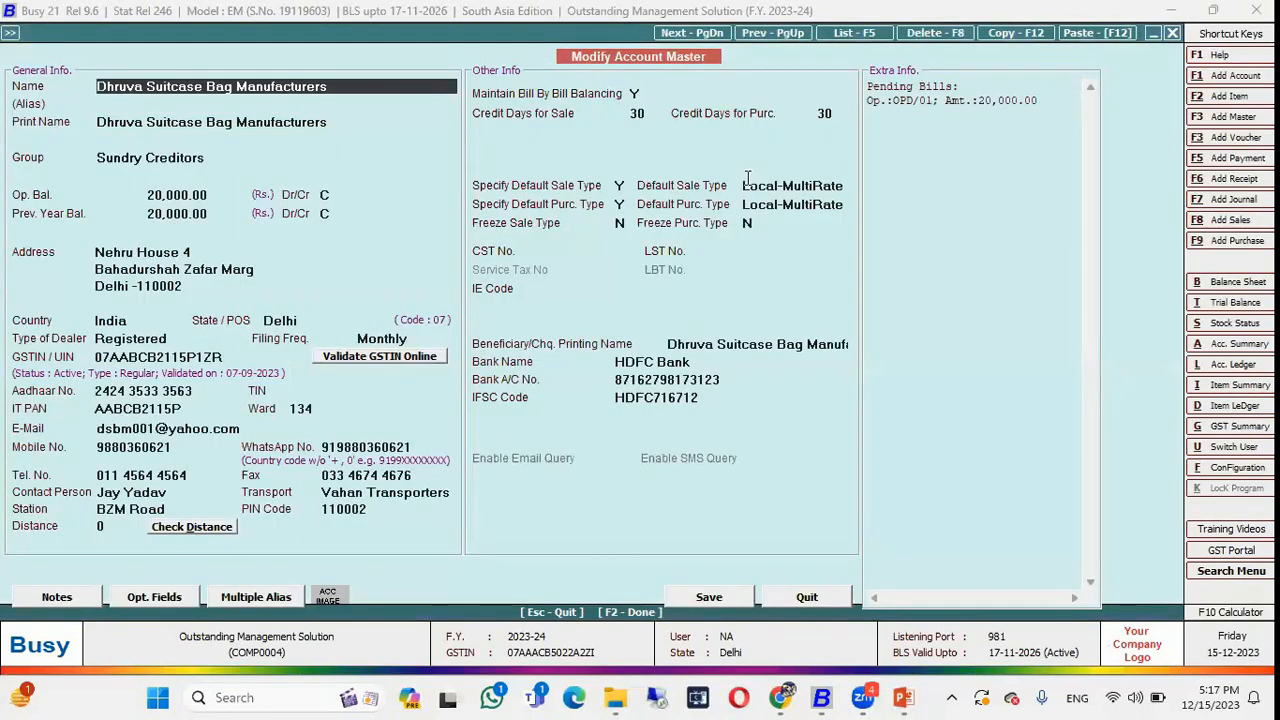
left_click(640, 90)
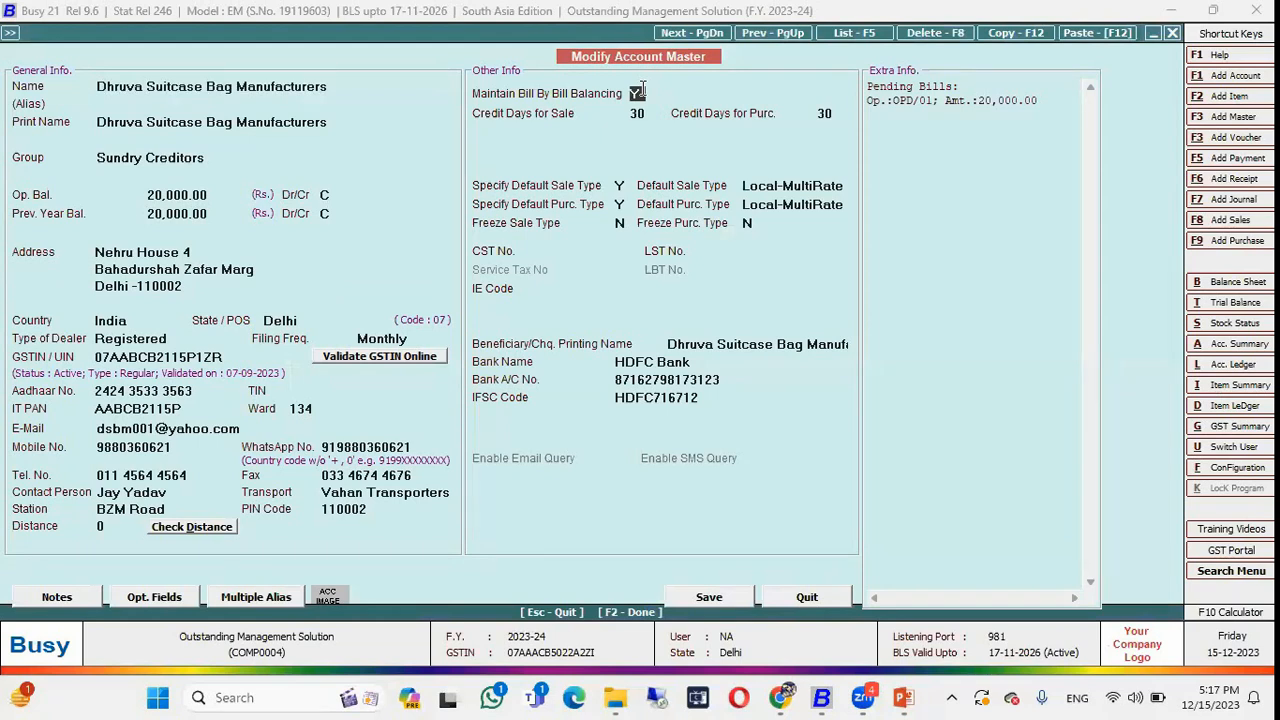
left_click(642, 114)
key("Escape")
key("Escape")
key("Escape")
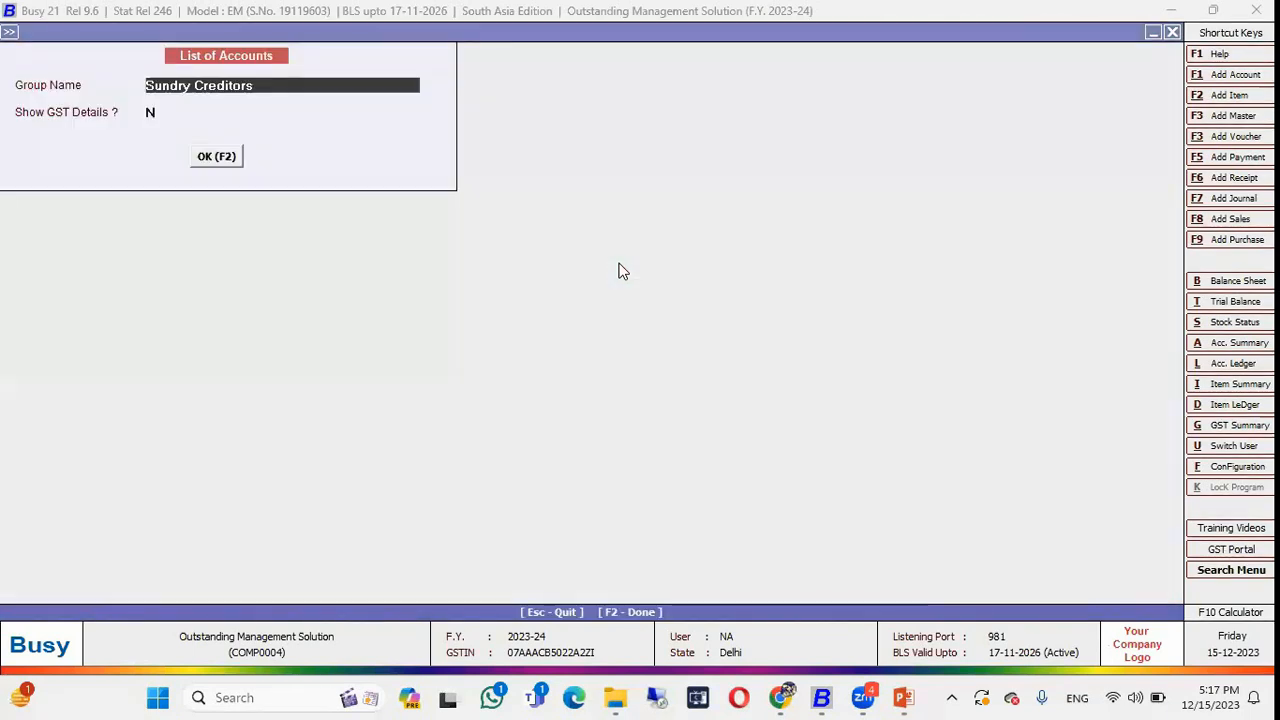
key("Escape")
Start a purchase voucher dated 05-05-2023 for Dhruva Suitcase Bag Manufacturers with ITC eligibility Input Goods/Services.
key("Right")
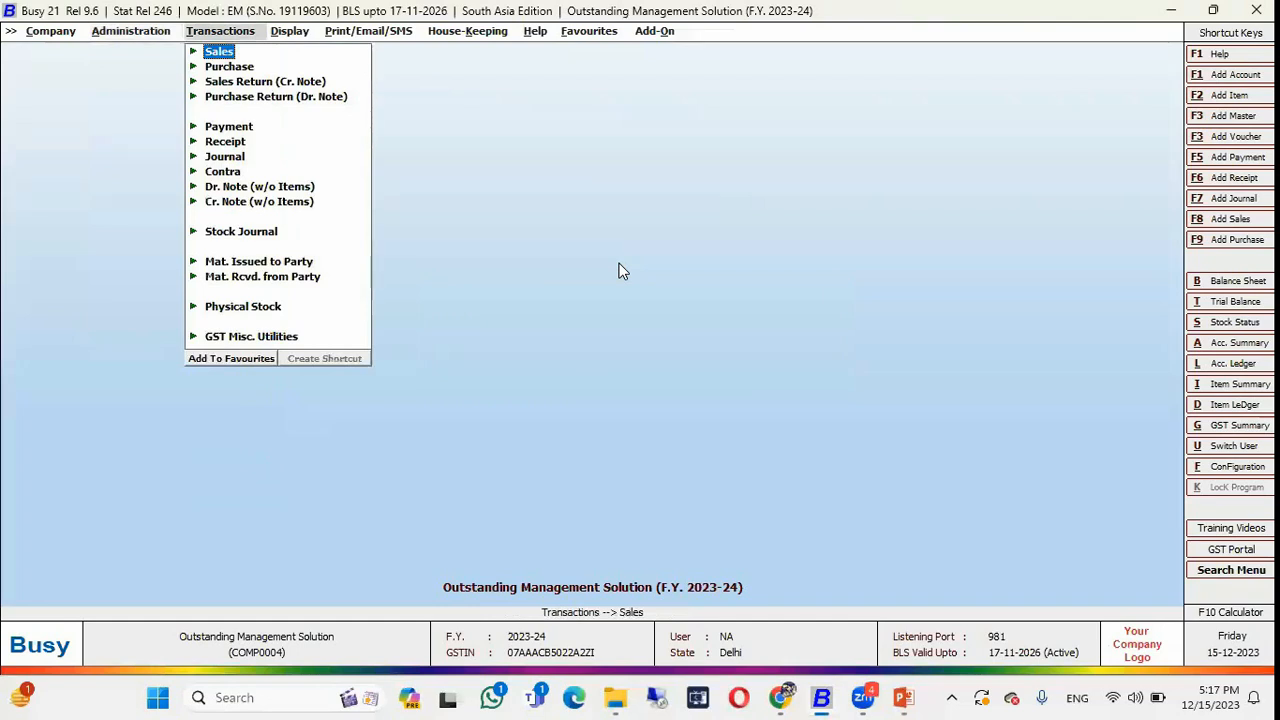
key("Down")
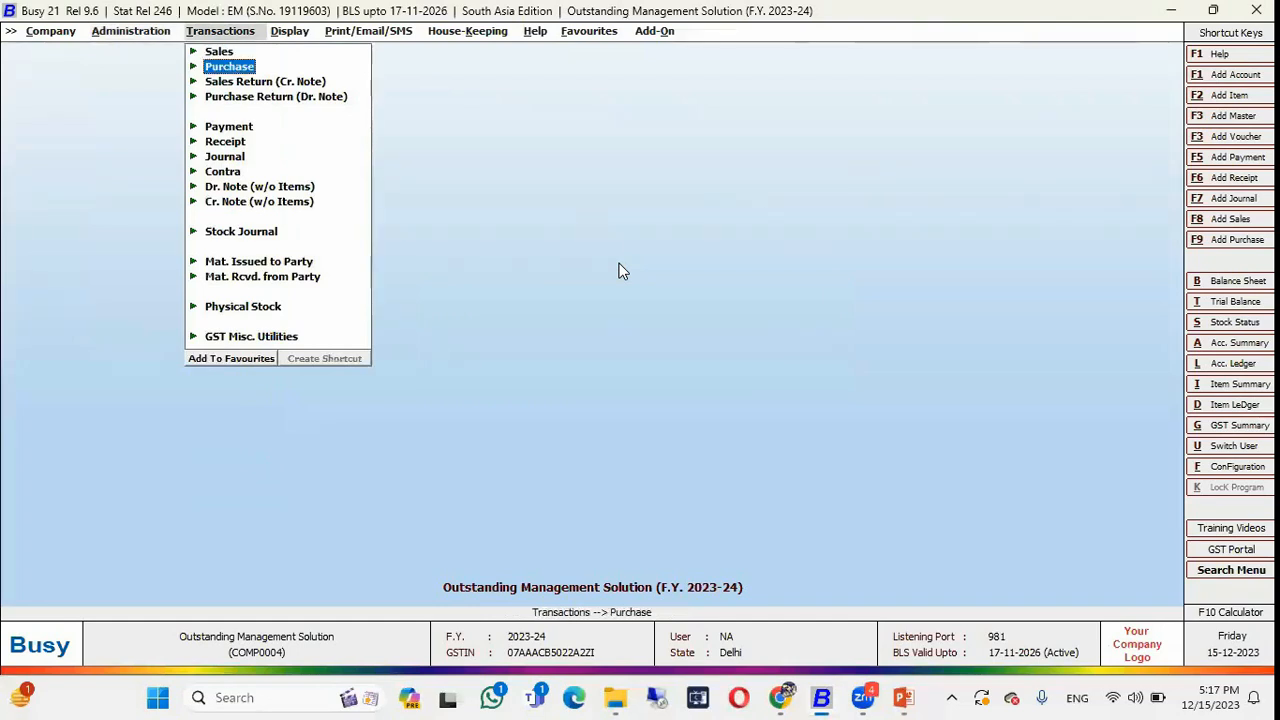
key("Return")
key("Return")
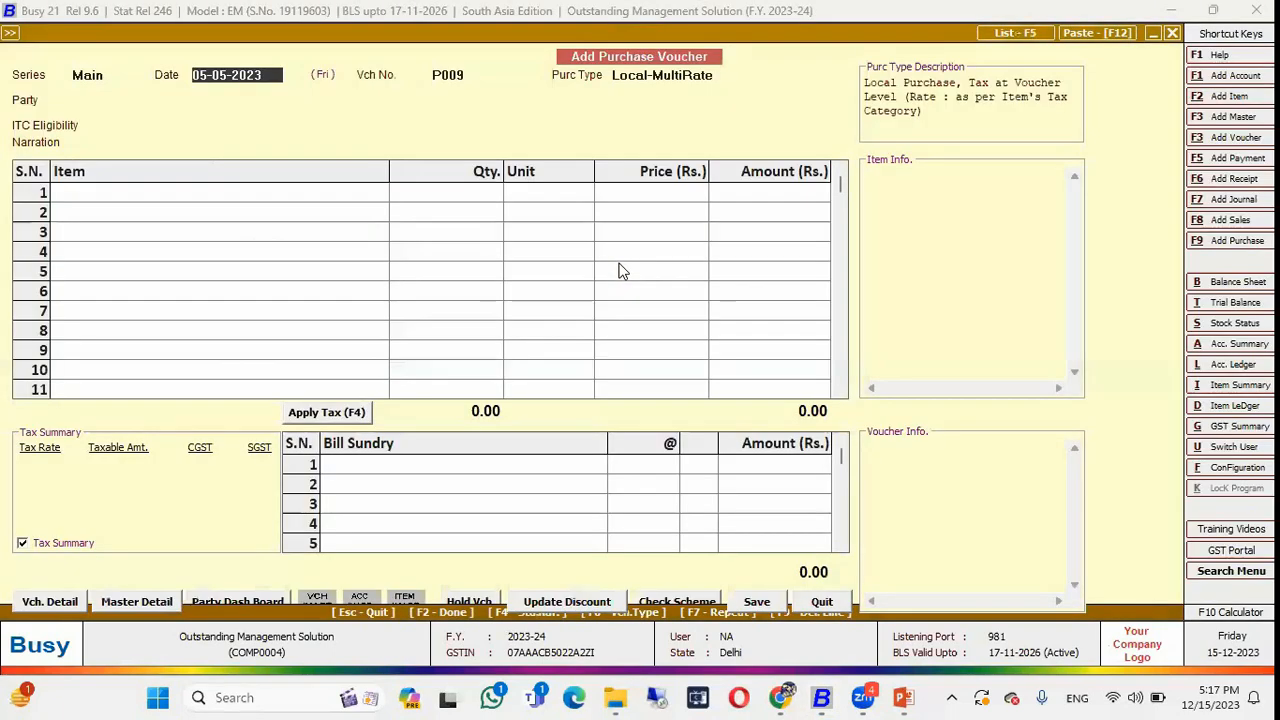
key("Return")
key("Return")
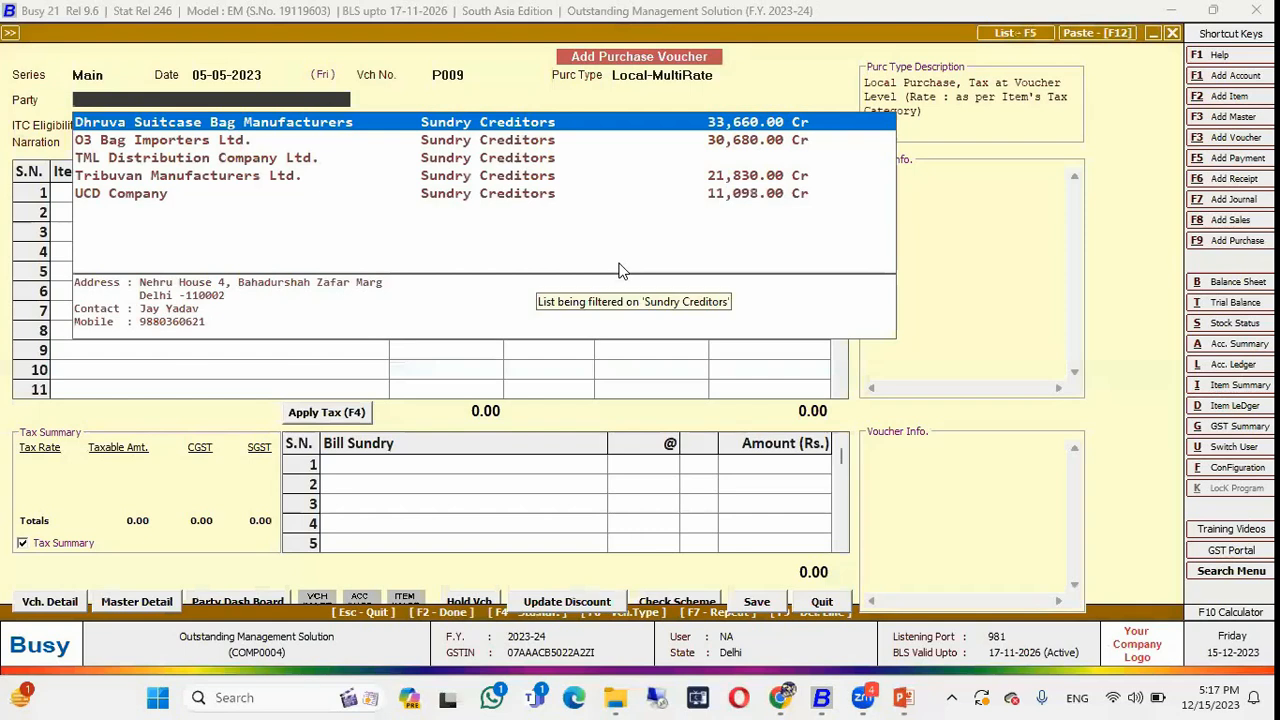
key("Return")
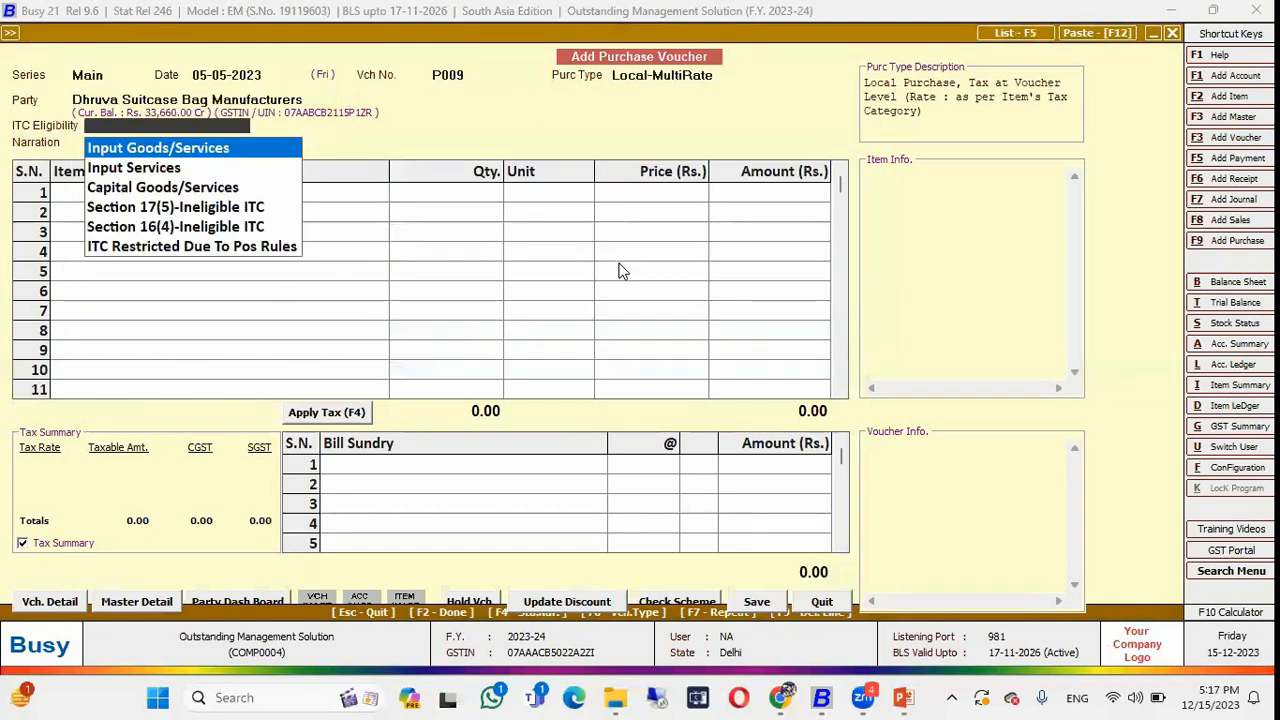
key("Return")
key("Return")
Enter 10 units of Suitcase Bag at a price of 1,850.00 with CGST and SGST at 9% each.
key("Down")
key("Up")
key("Down")
key("Down")
key("Down")
key("Down")
key("Down")
key("Return")
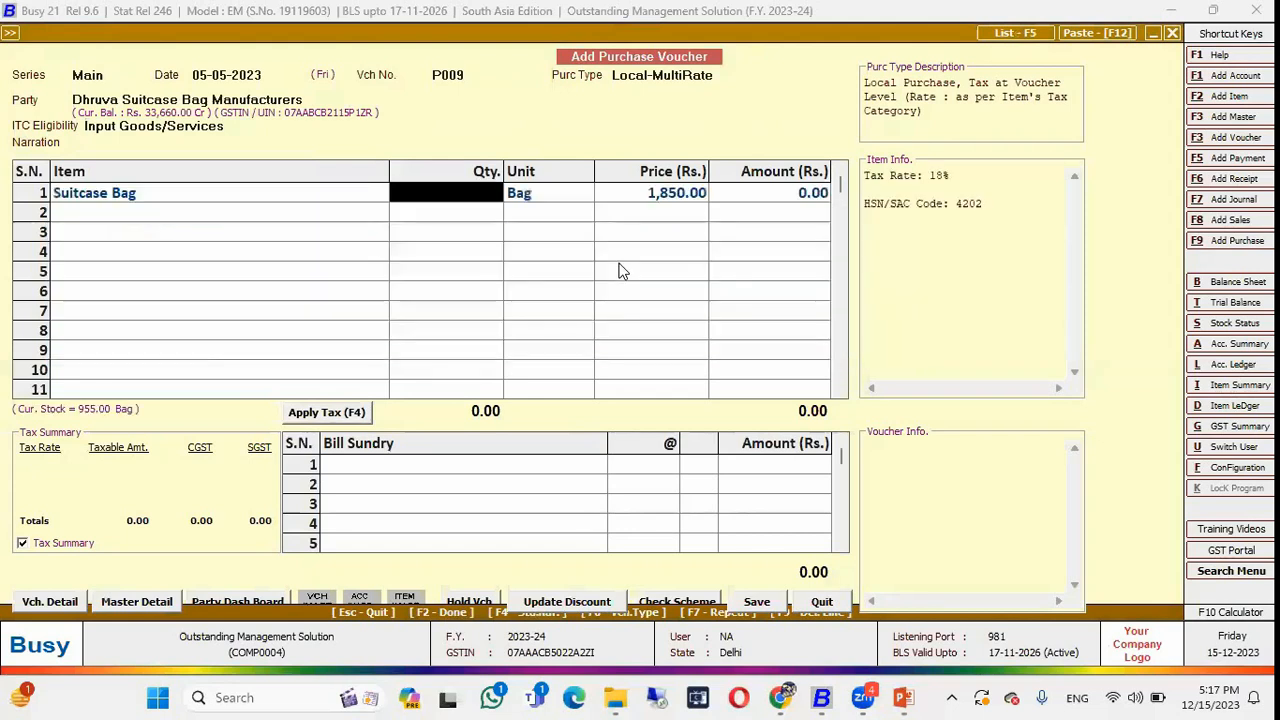
type("10")
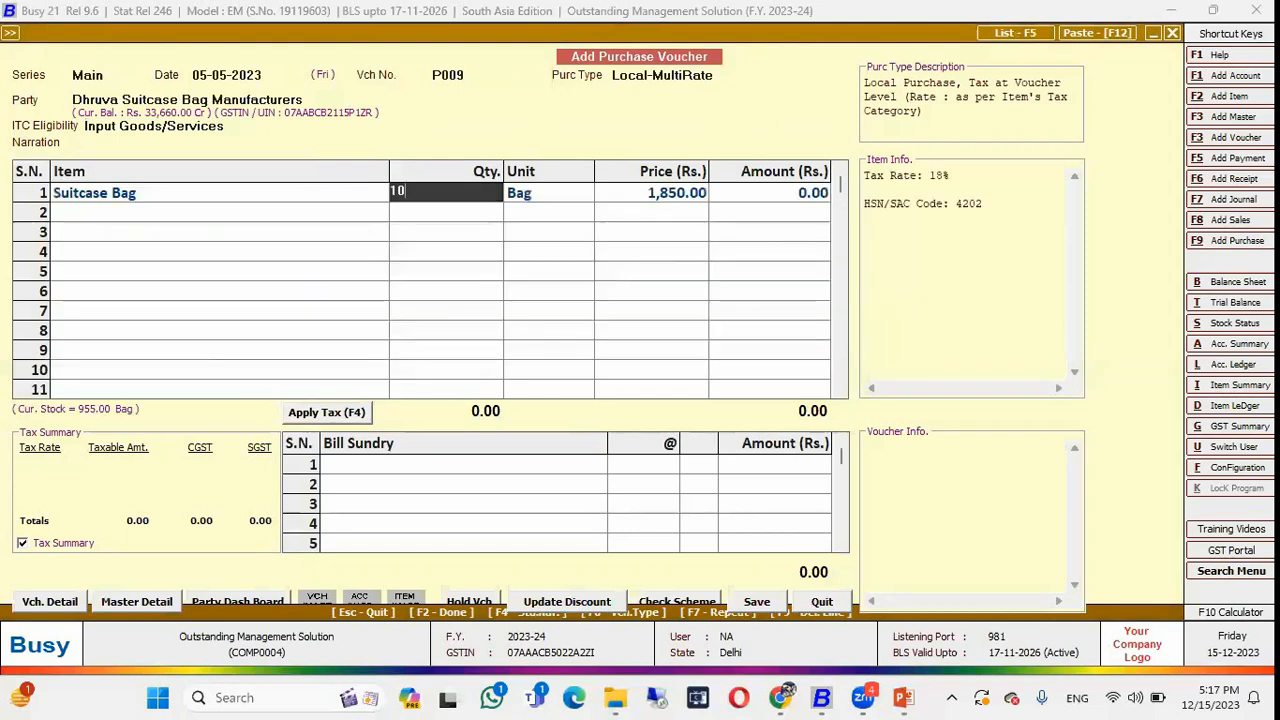
key("Return")
key("Return")
key("Return")
key("Return")
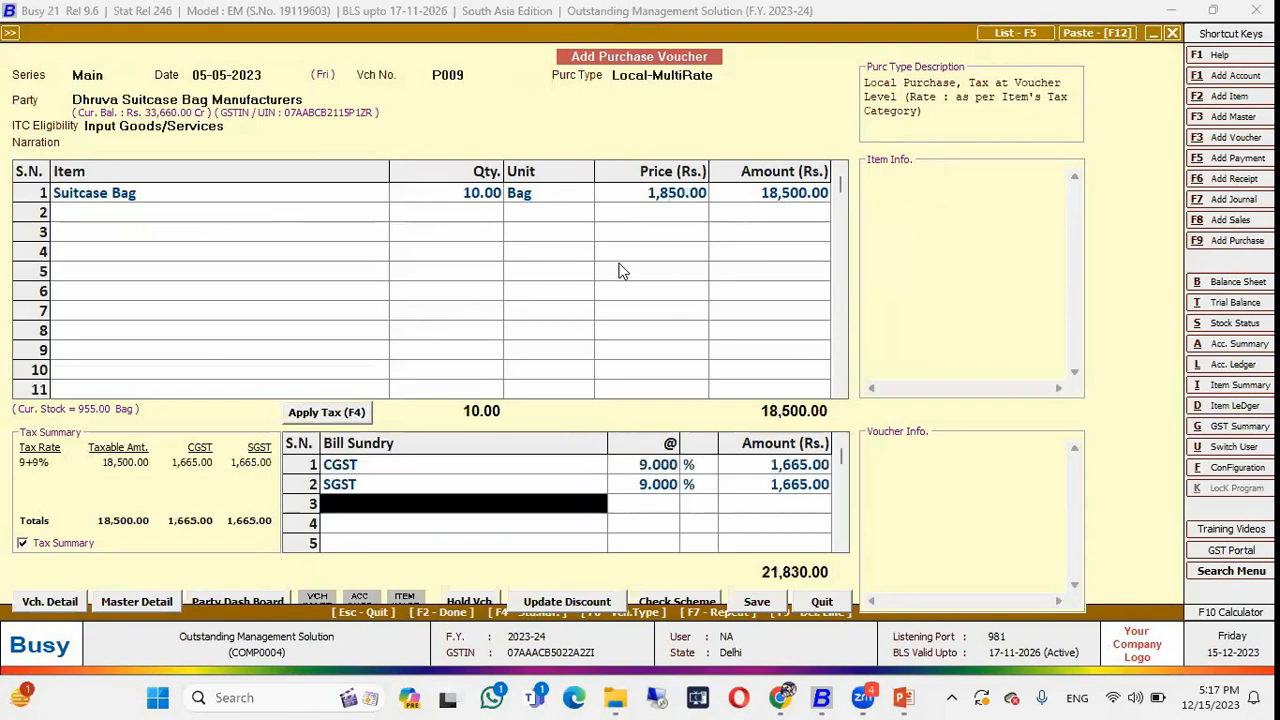
Finish the bill sundries and adjust the purchase amount against new reference P009 for 21,830.00, due 04-06-2023.
key("Return")
key("Return")
key("Return")
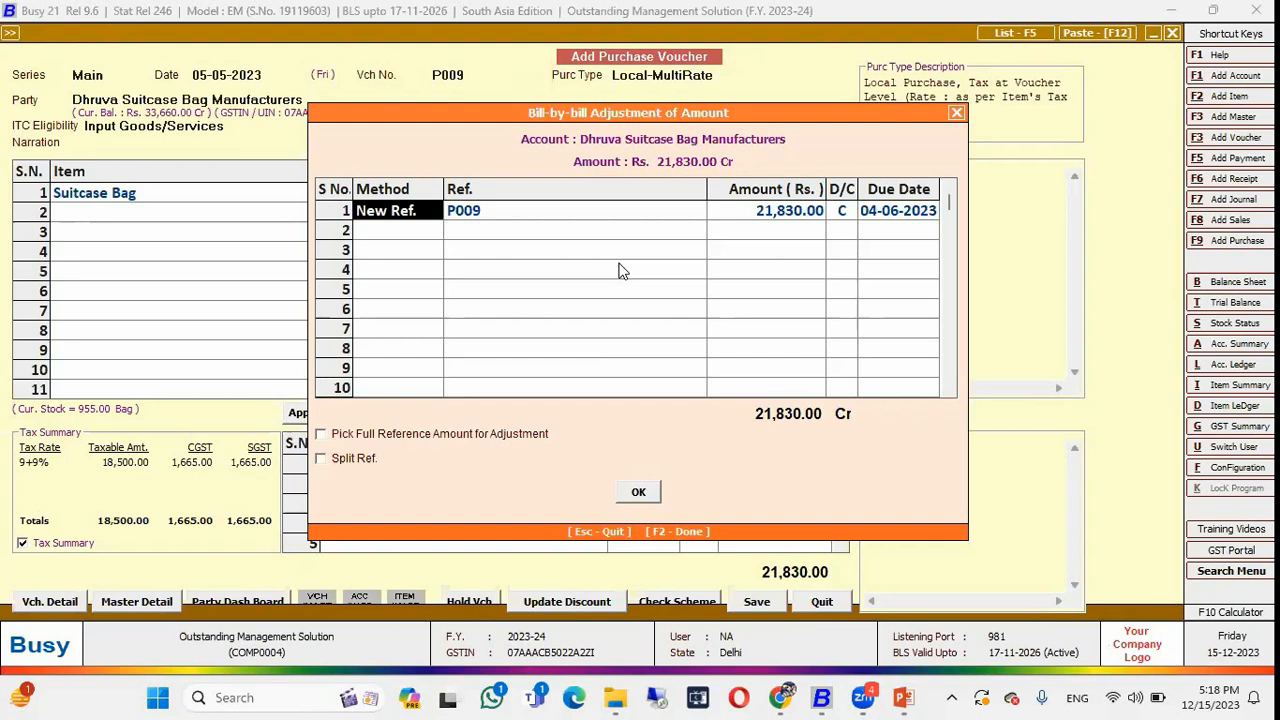
key("Return")
key("Return")
key("Return")
key("Return")
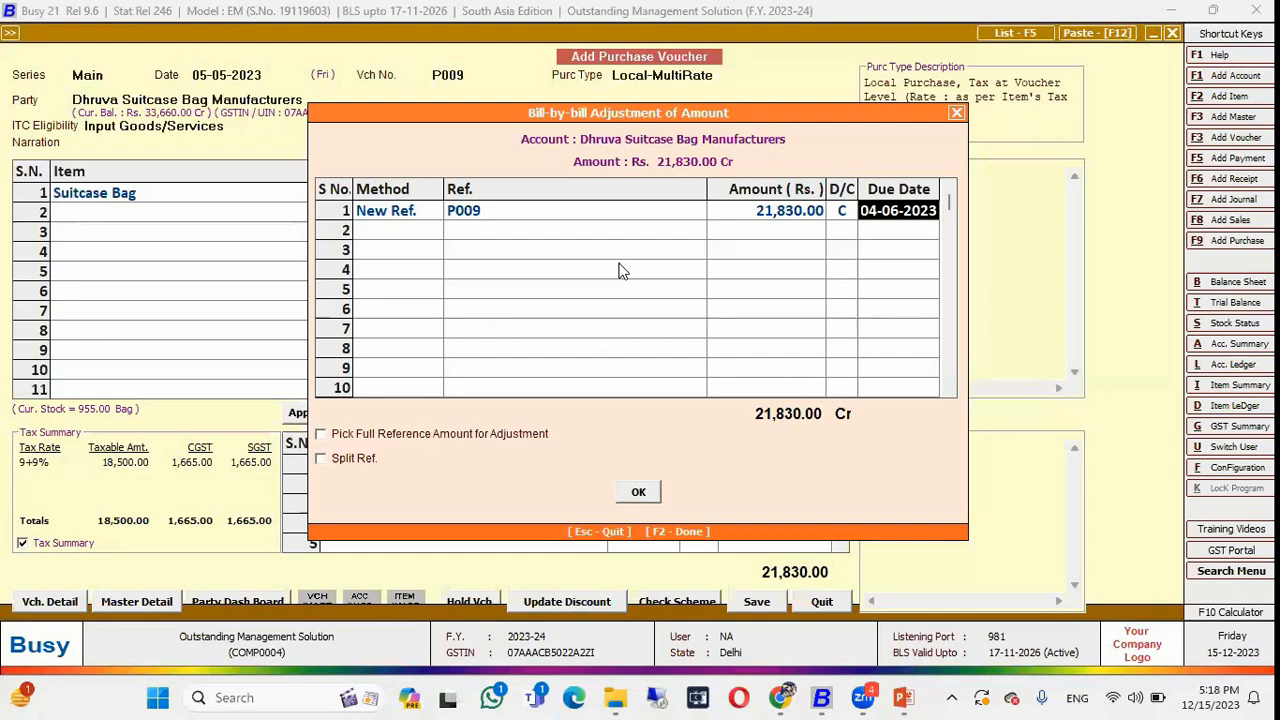
key("Return")
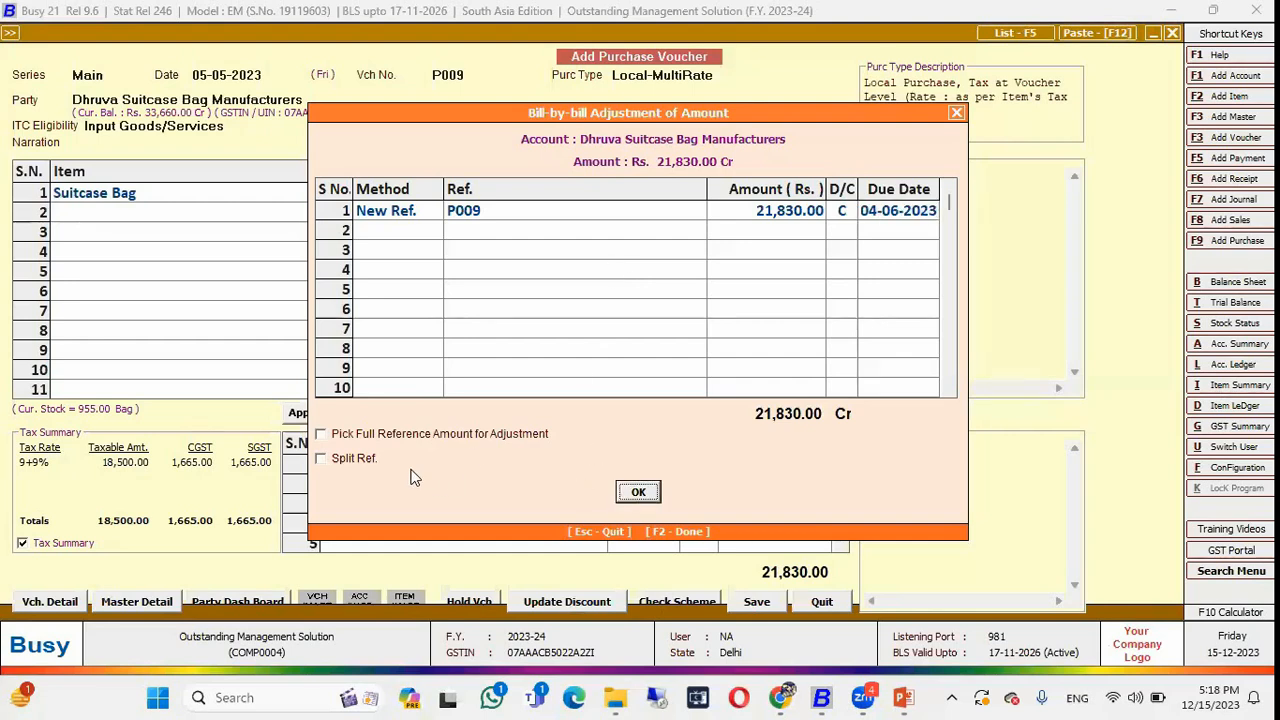
Split the P009 reference into 2 references on a monthly basis without rounding off.
left_click(356, 459)
left_click(466, 460)
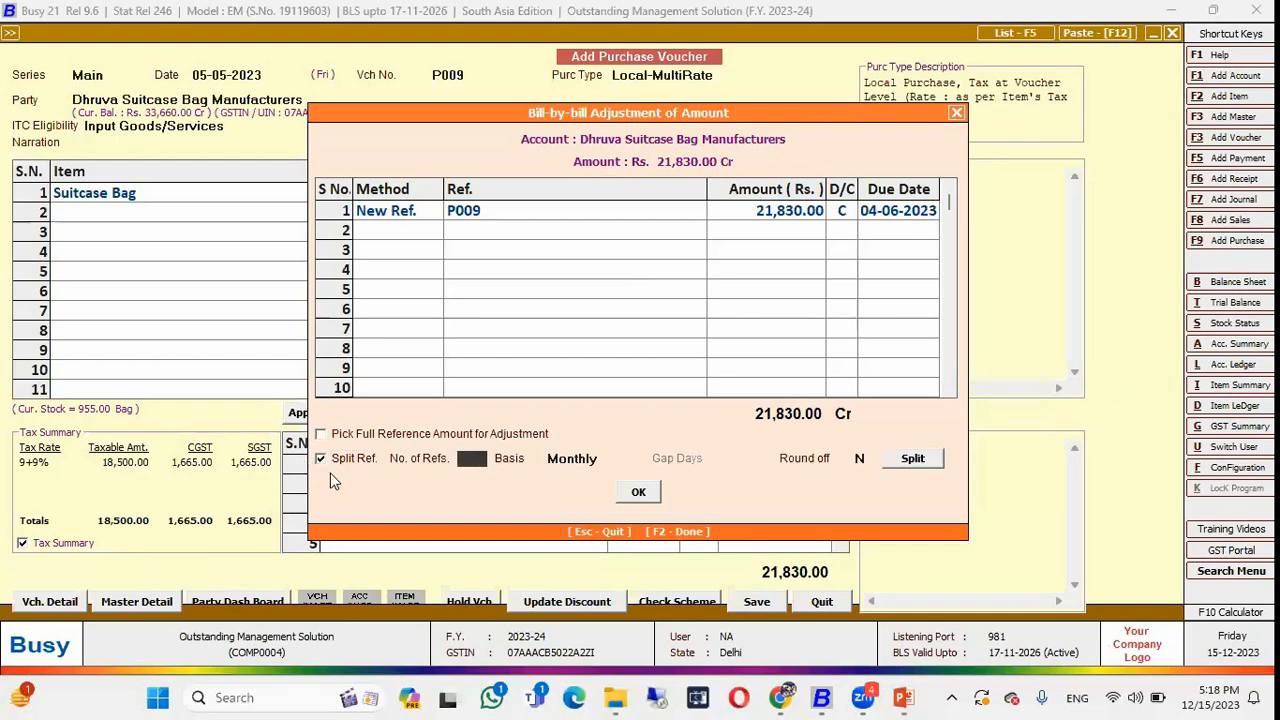
type("2")
key("Return")
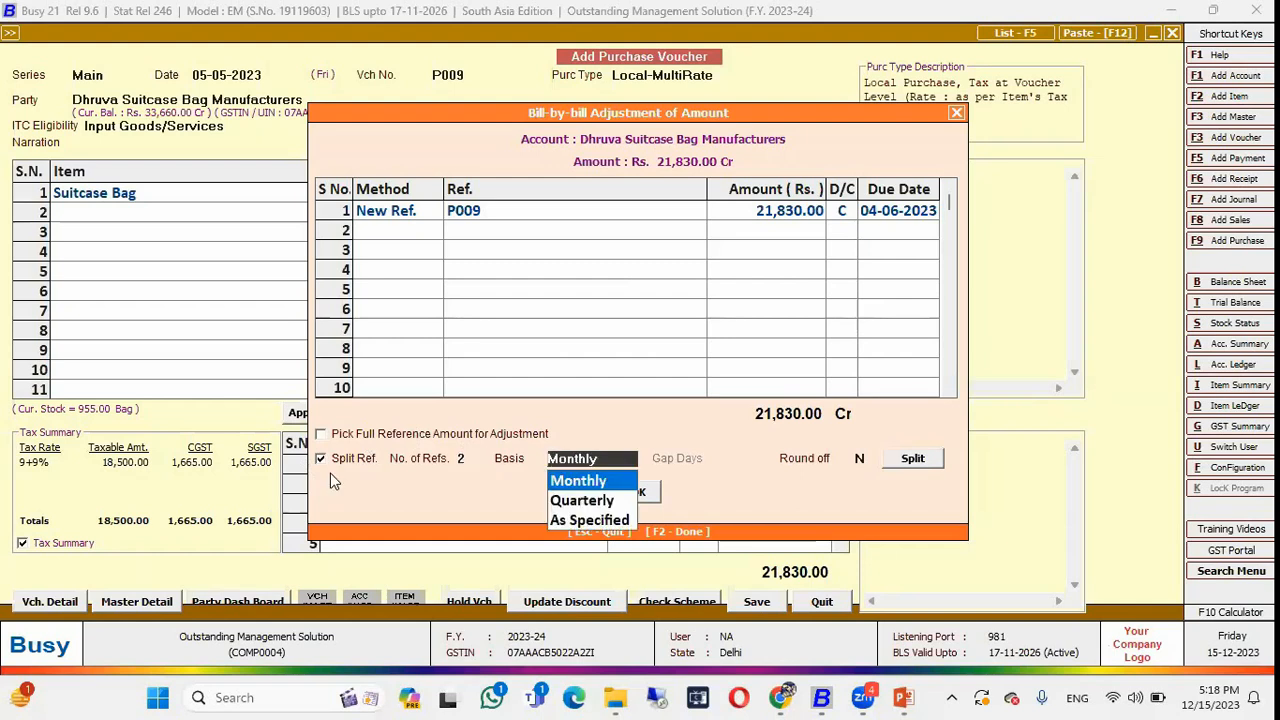
key("Down")
key("Up")
key("Return")
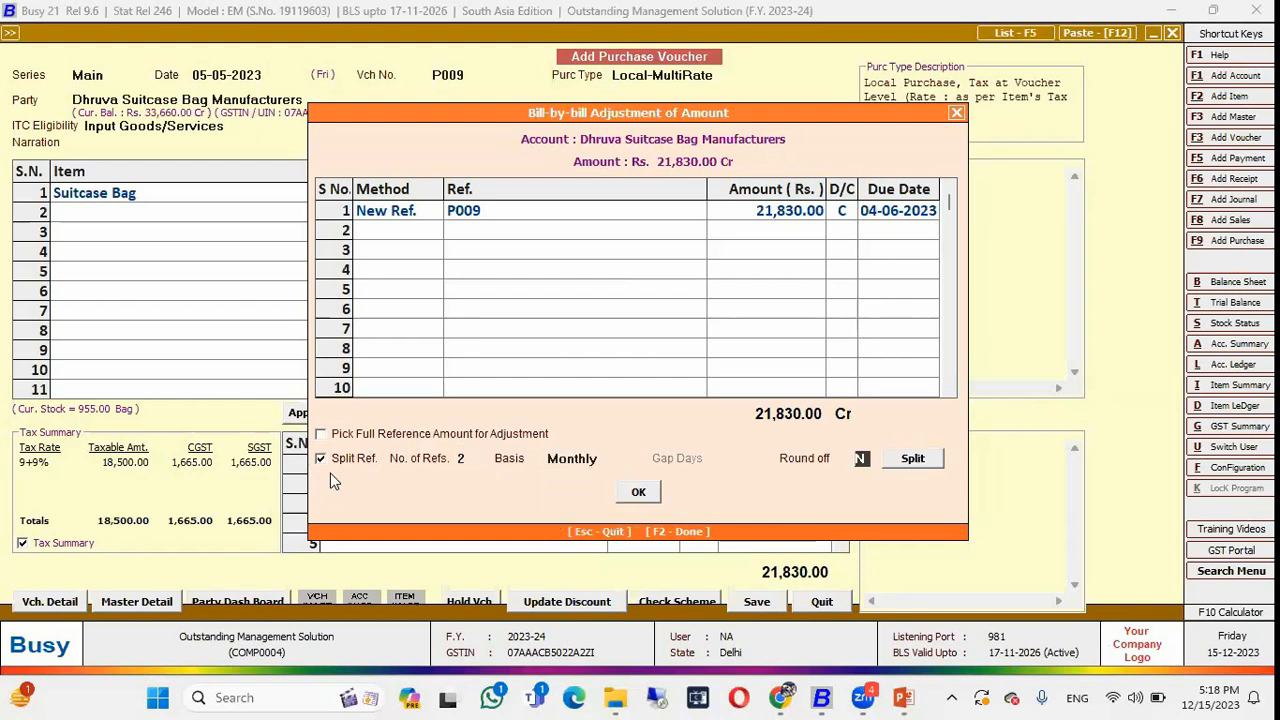
key("Return")
key("Return")
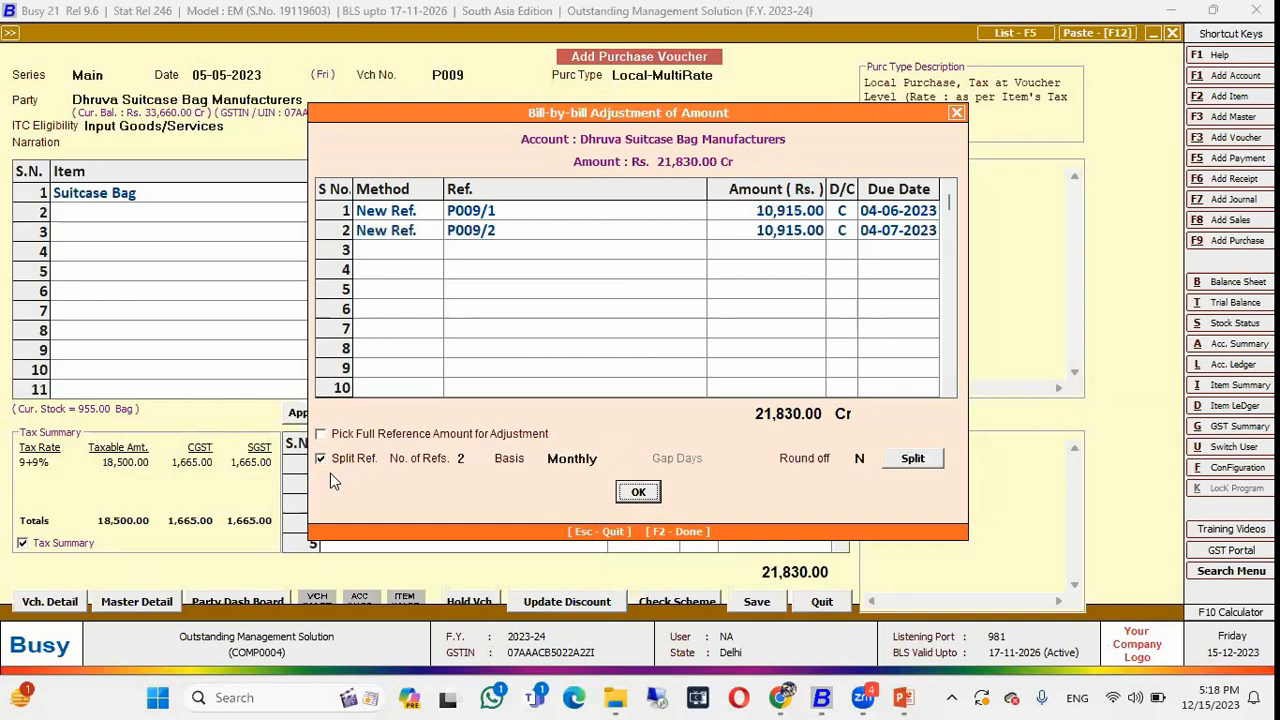
Delete both split references and turn off reference splitting.
left_click(895, 212)
left_click(898, 231)
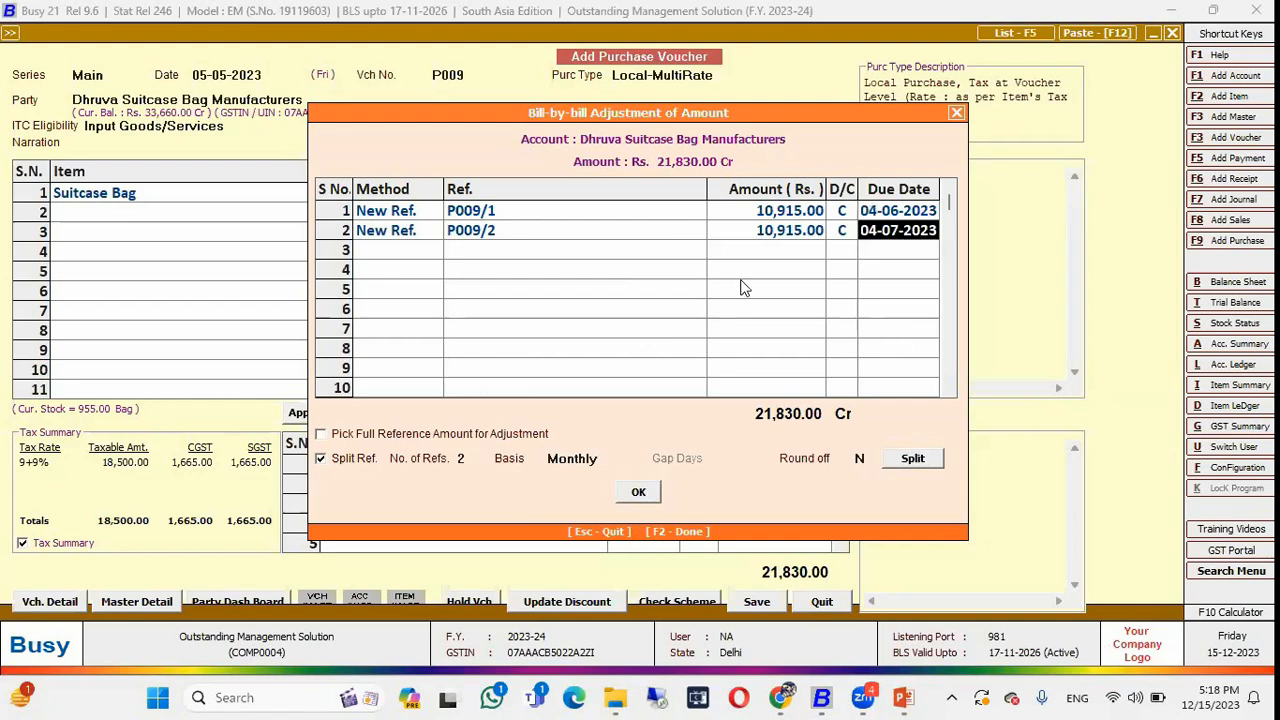
left_click(417, 221)
key("F9")
key("F9")
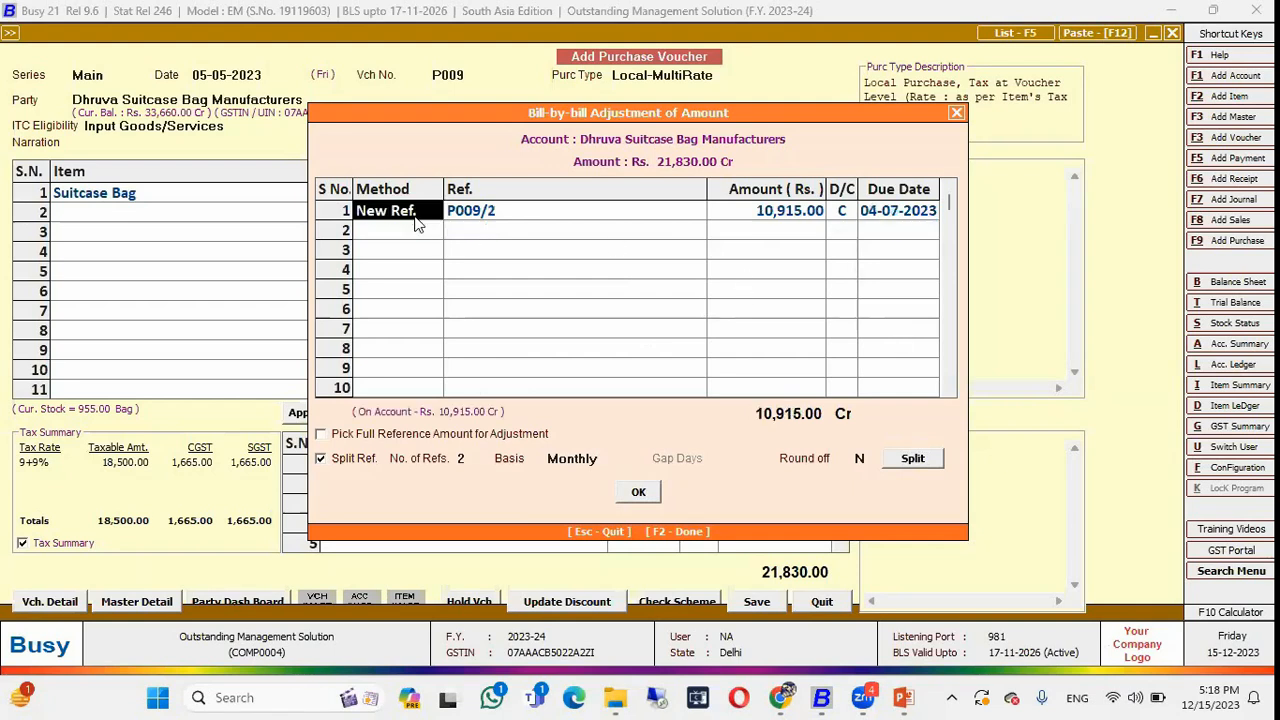
left_click(338, 472)
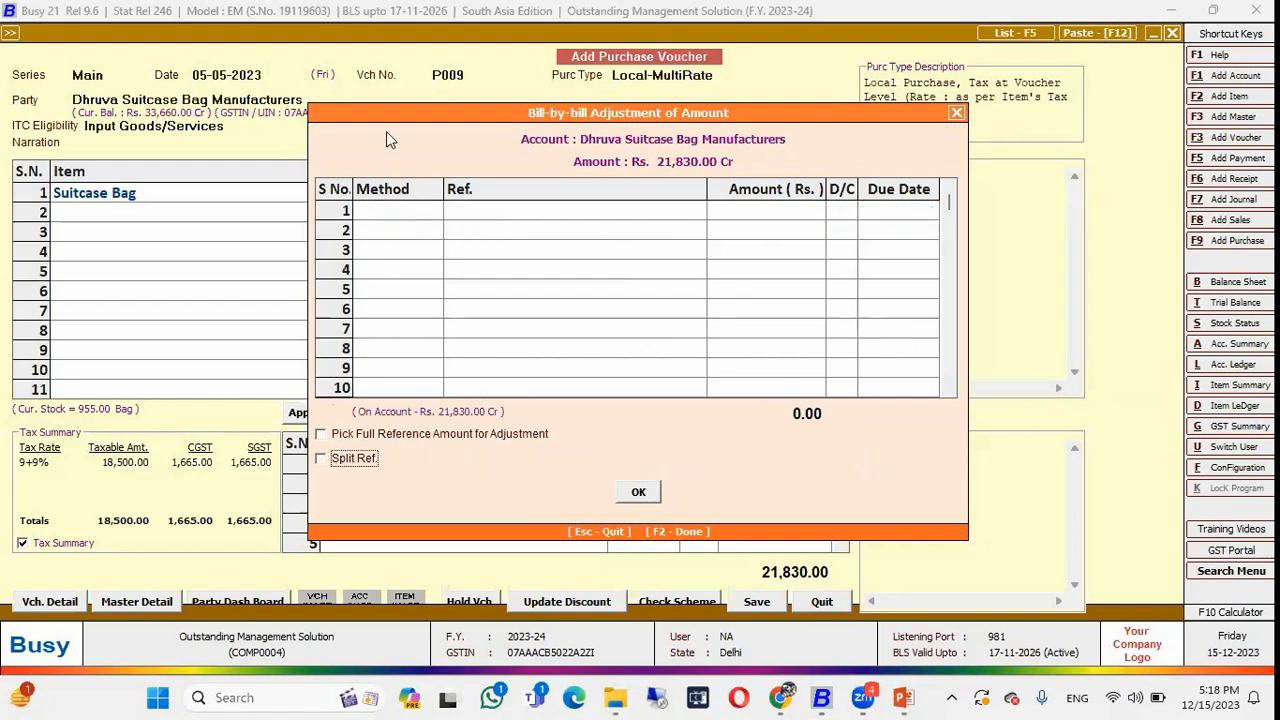
Add new reference P009 for 21,830.00 with due date 04-06-2023, and save the purchase voucher.
left_click(384, 208)
key("Return")
key("Return")
key("Return")
key("Return")
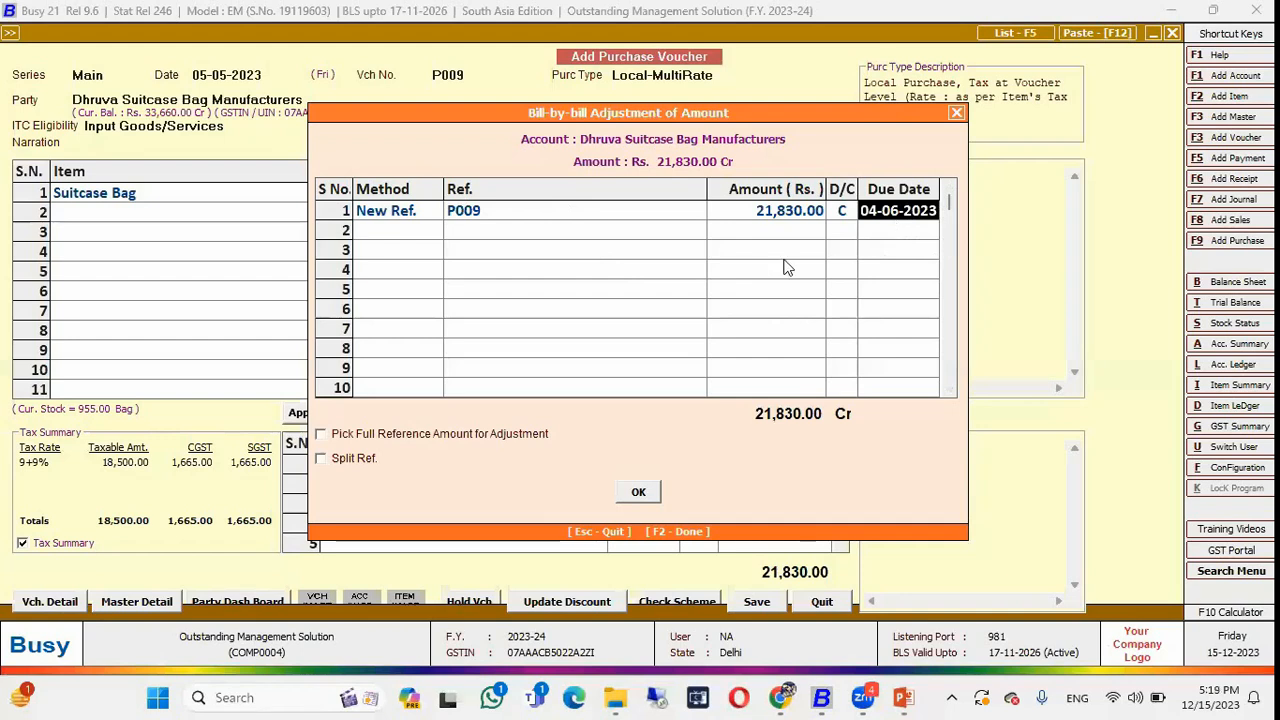
left_click(638, 491)
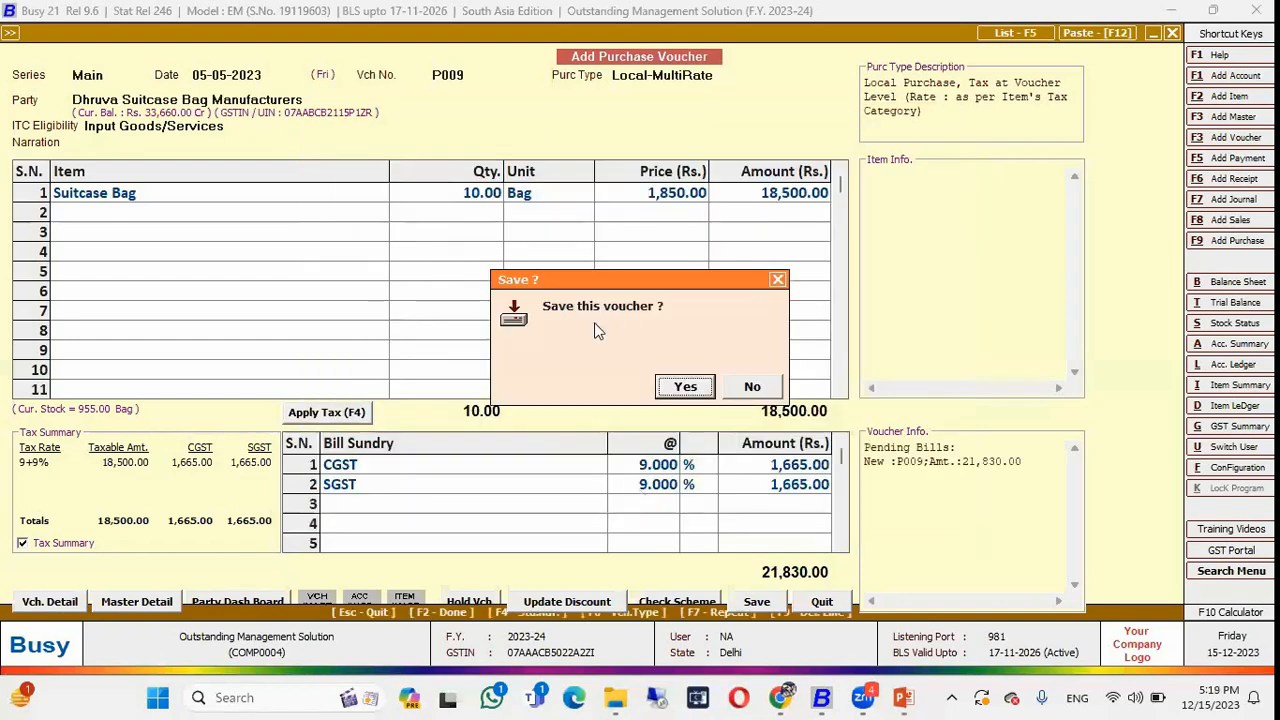
left_click(680, 388)
key("Escape")
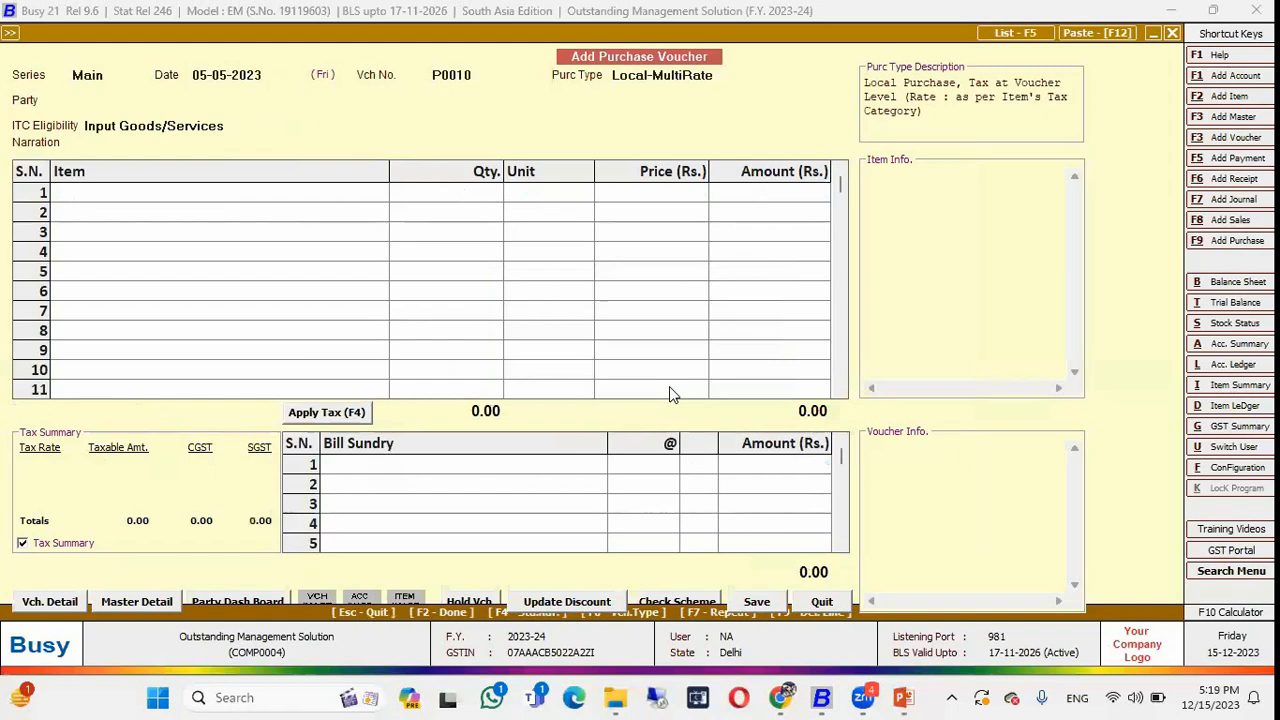
Start a sales voucher dated 15-12-2023 with sale type Central-MultiRate for BB Plus Supermarts.
key("Up")
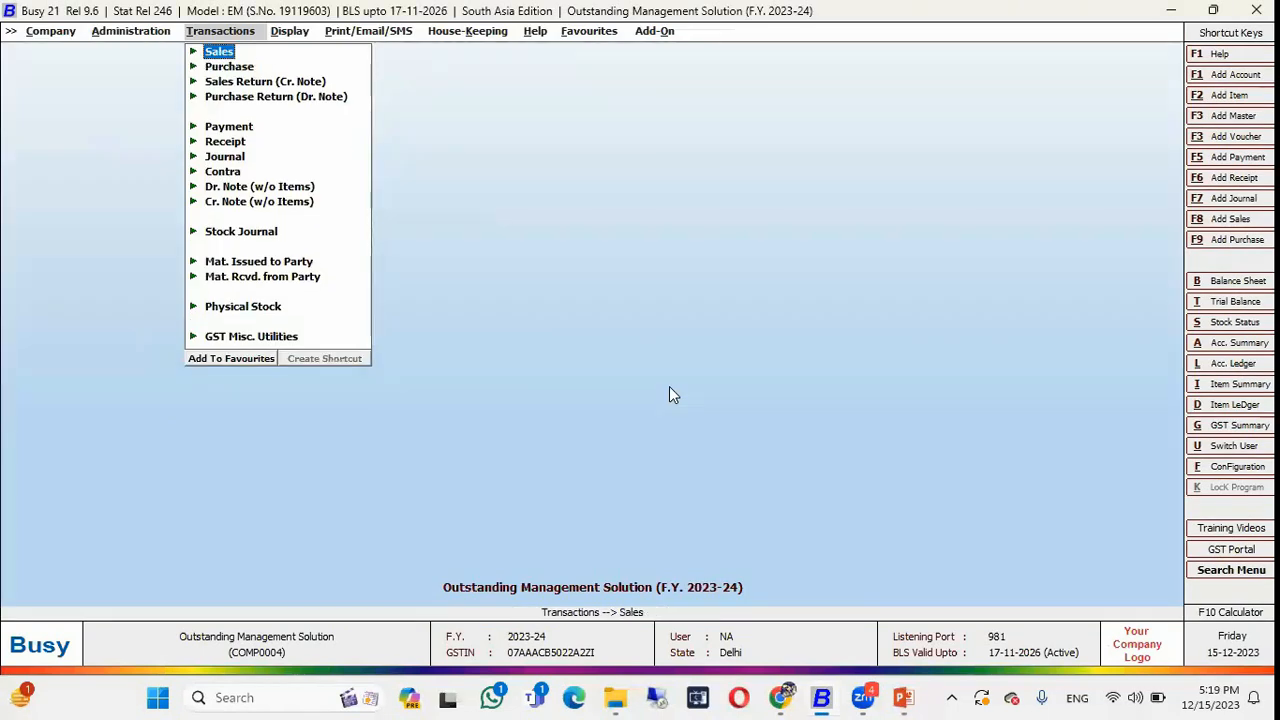
key("Return")
key("Return")
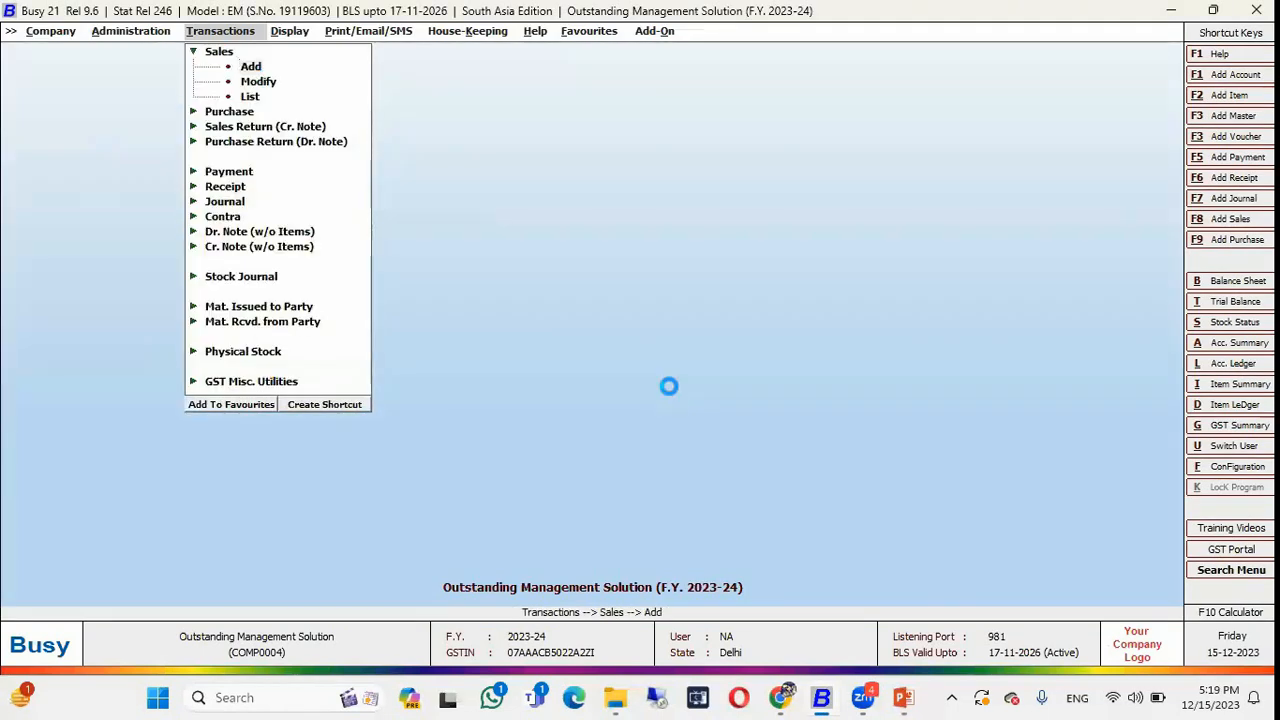
key("Return")
key("Escape")
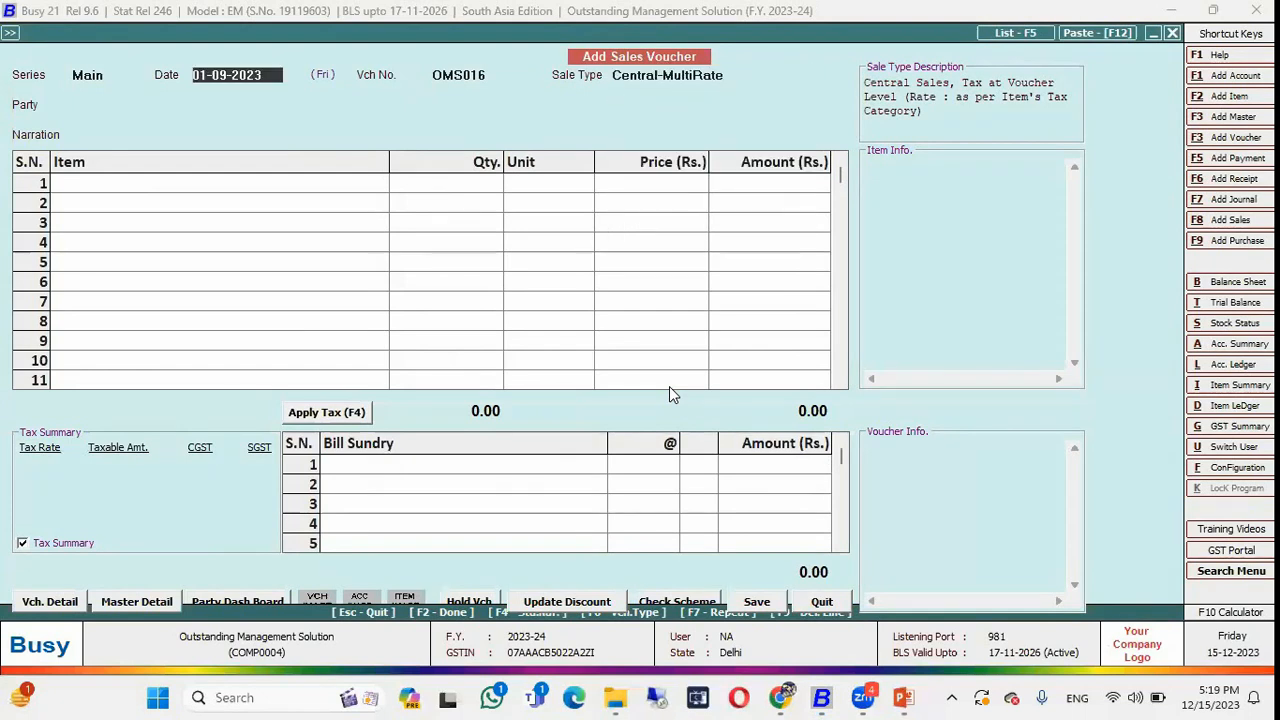
type("15-12")
key("Return")
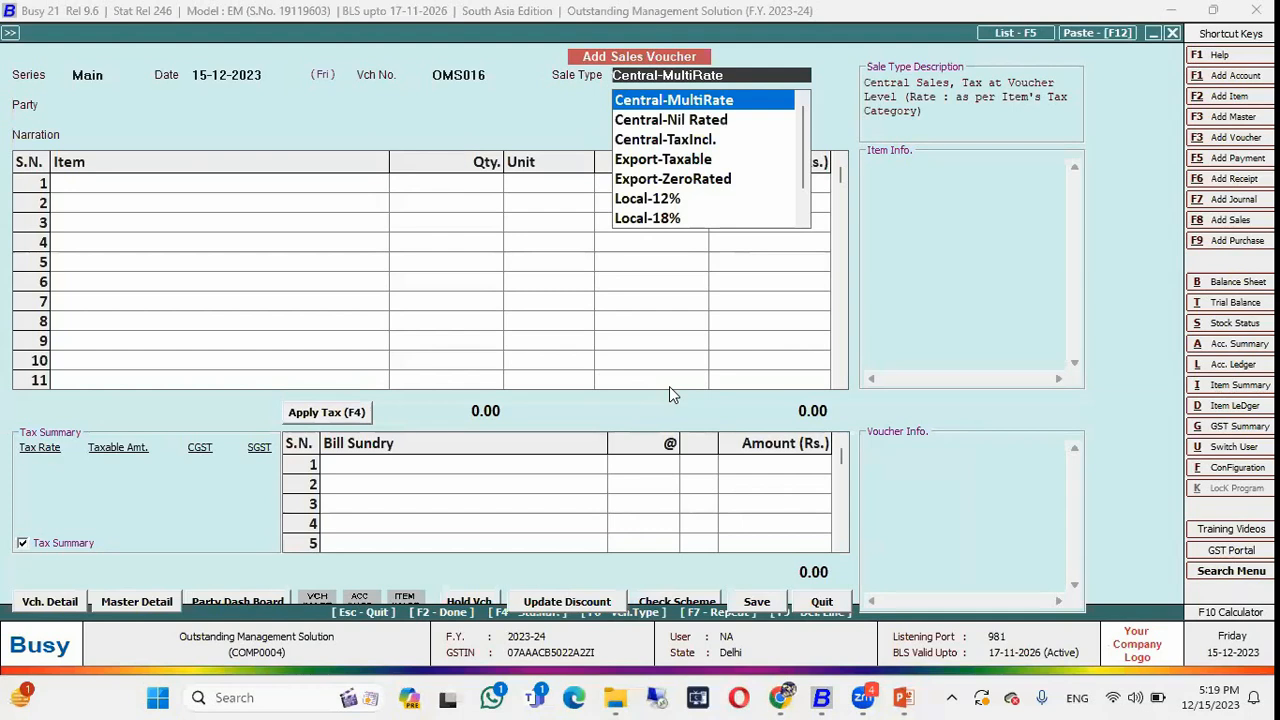
key("Return")
key("Return")
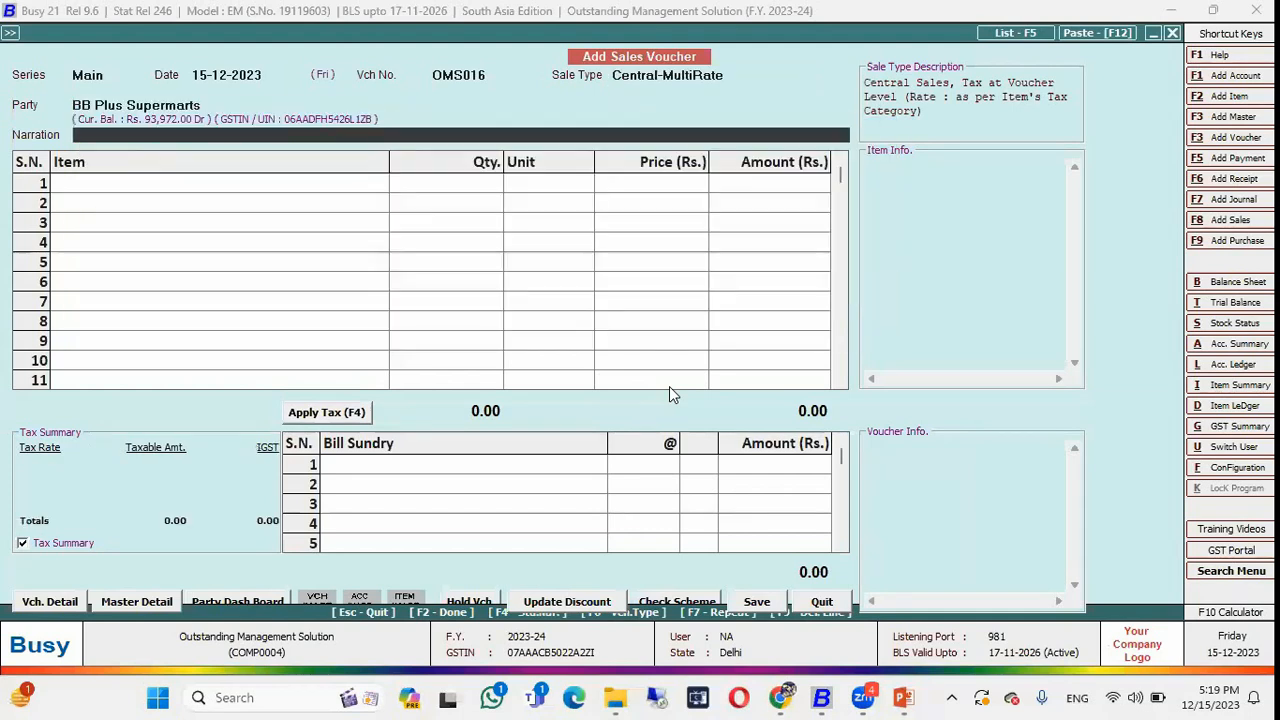
key("Return")
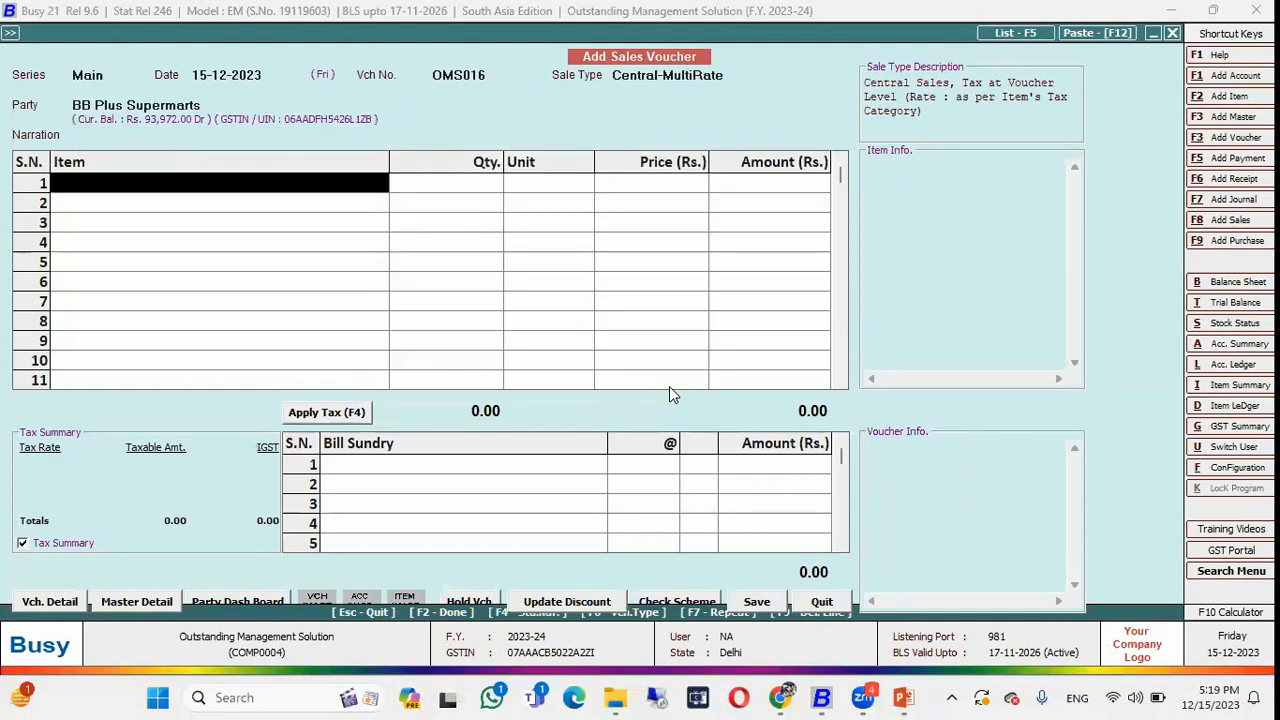
Enter 10 units of School Bag at a price of 620.00 and apply IGST at 18%.
key("Down")
key("Down")
key("Down")
key("Down")
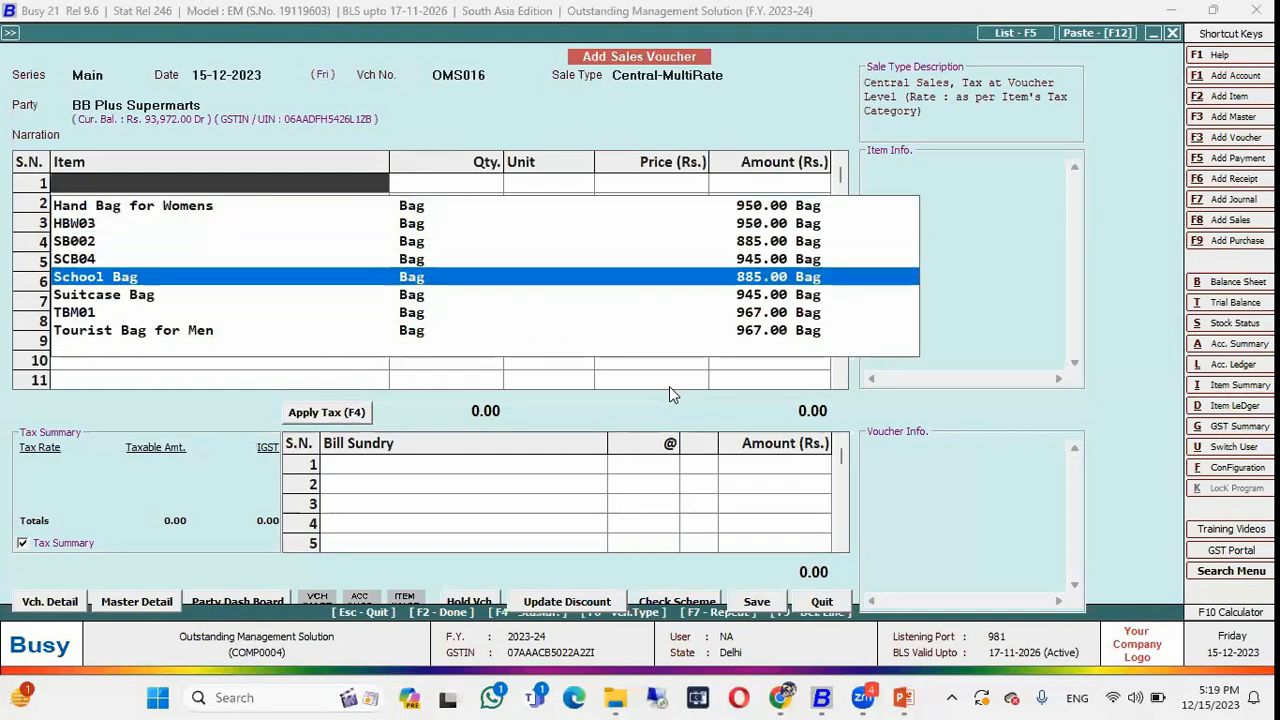
key("Return")
type("10")
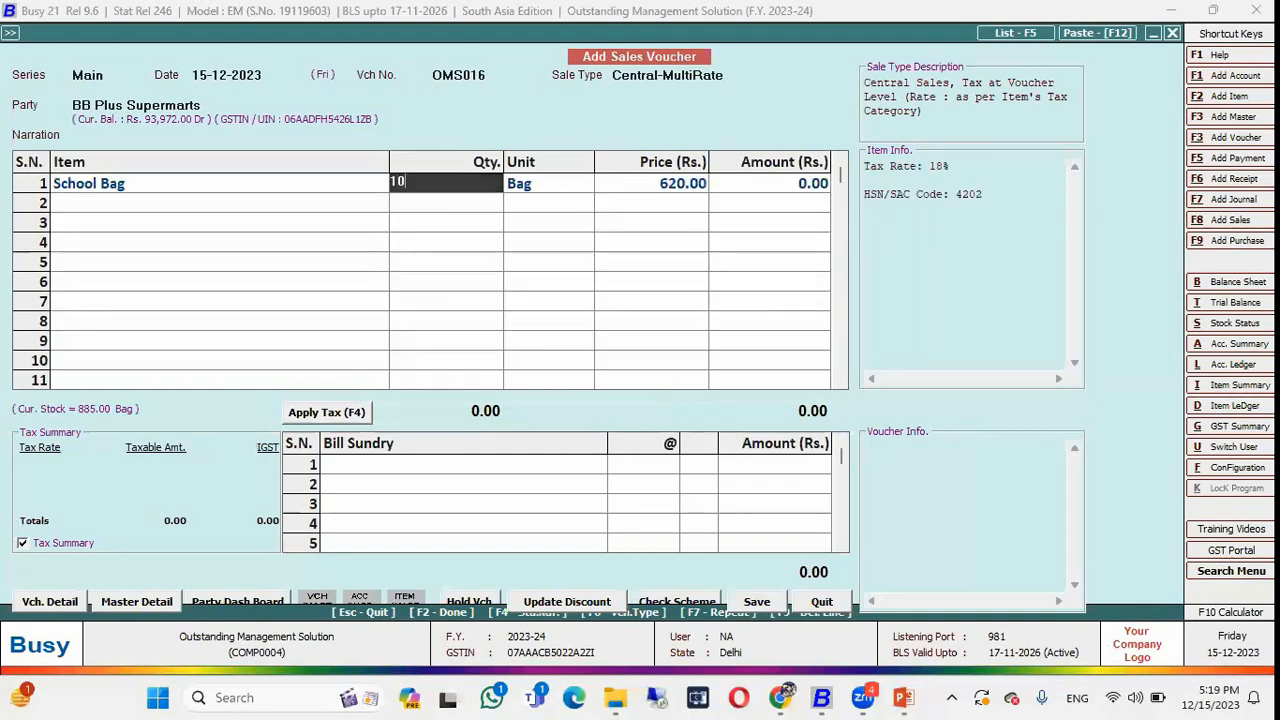
key("Return")
key("Return")
key("Return")
key("Return")
key("F4")
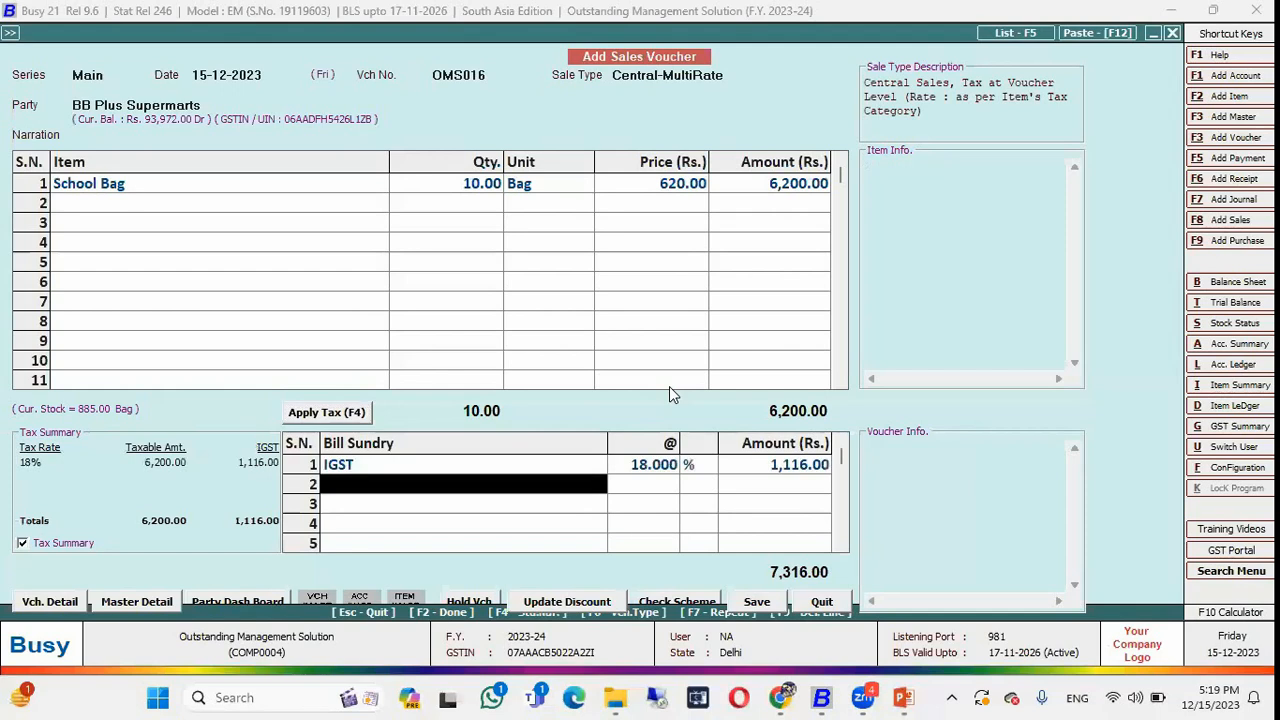
Continue past the party's credit limit and adjust the sale against new reference OMS016 for 7,316.00, due 14-01-2024.
key("Return")
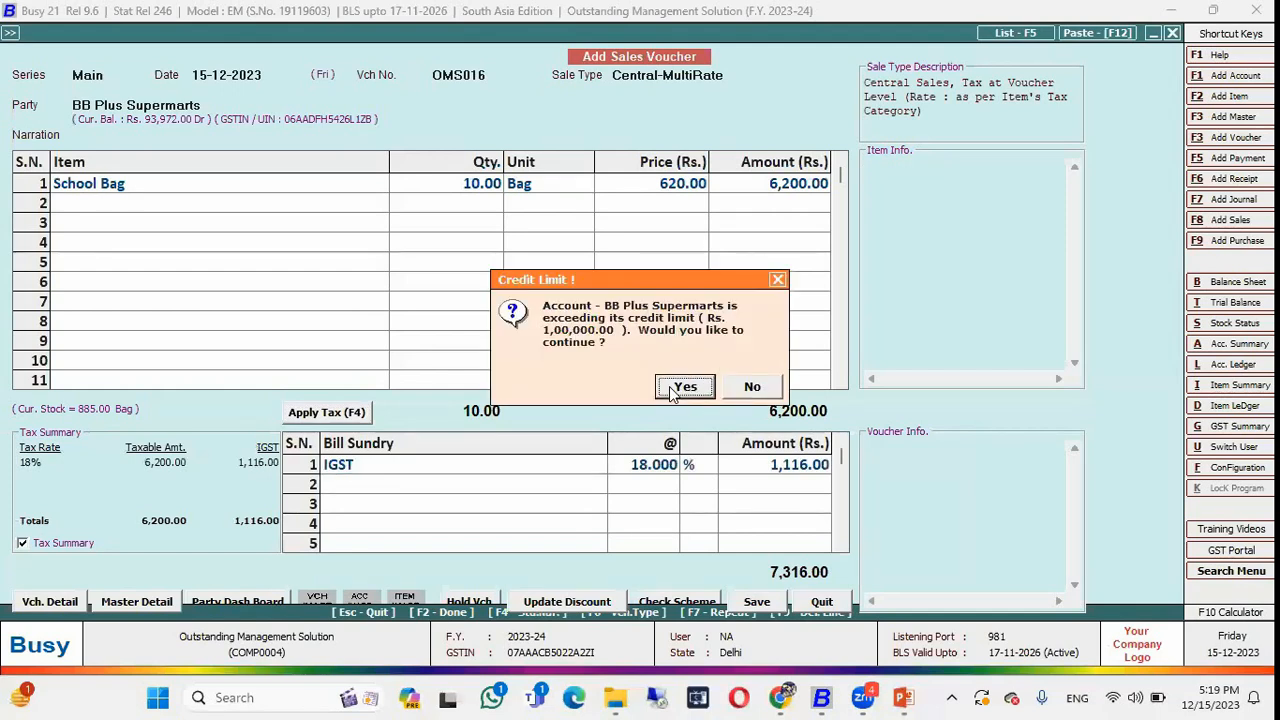
left_click(684, 387)
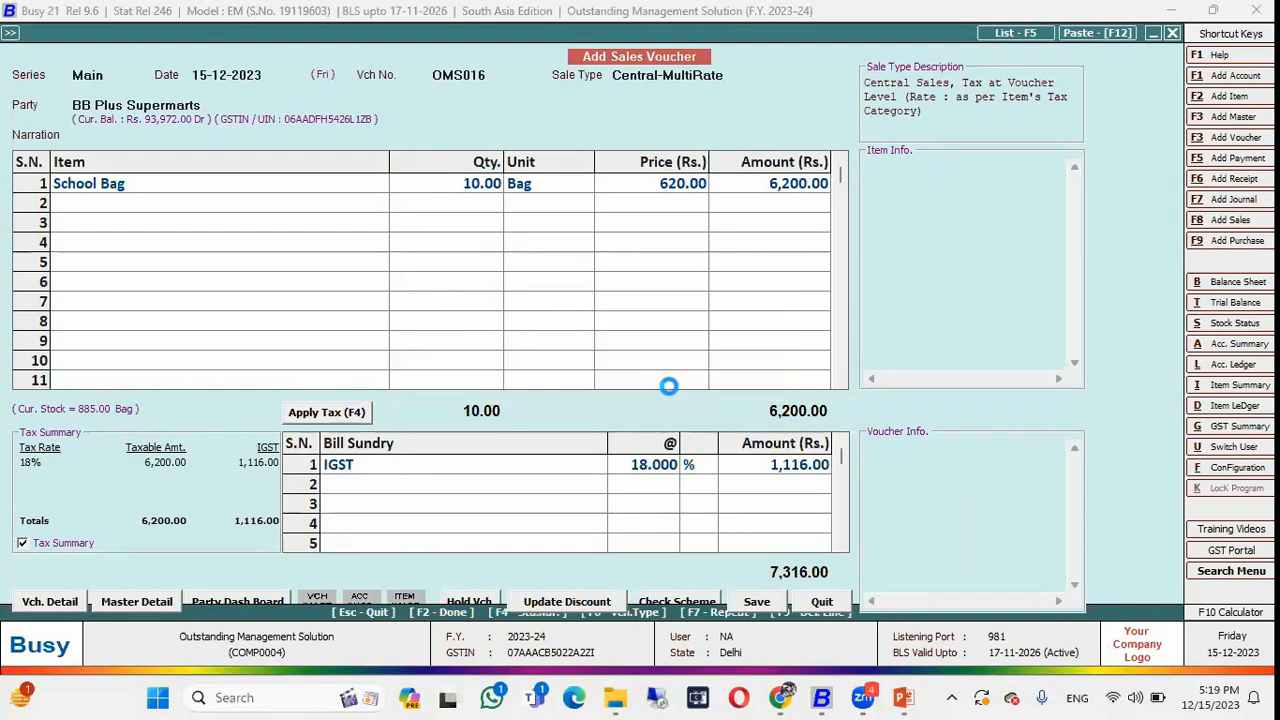
key("Return")
key("Return")
key("Return")
key("Return")
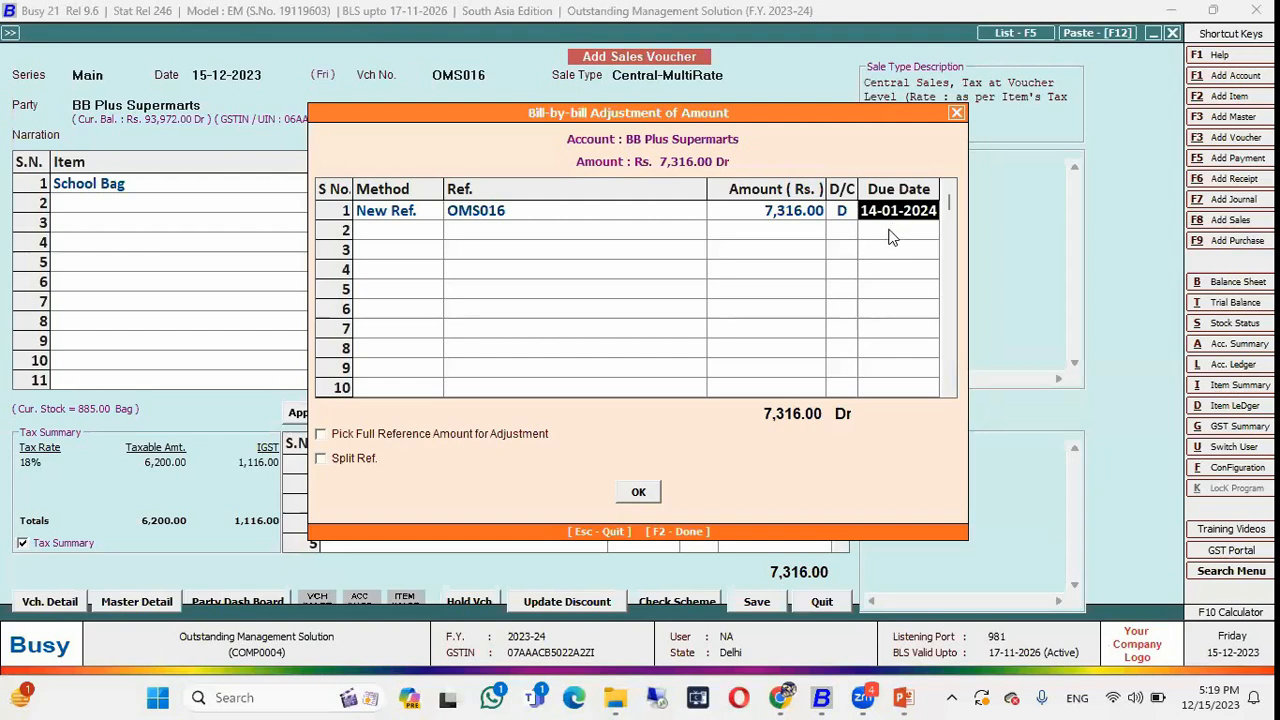
left_click(638, 491)
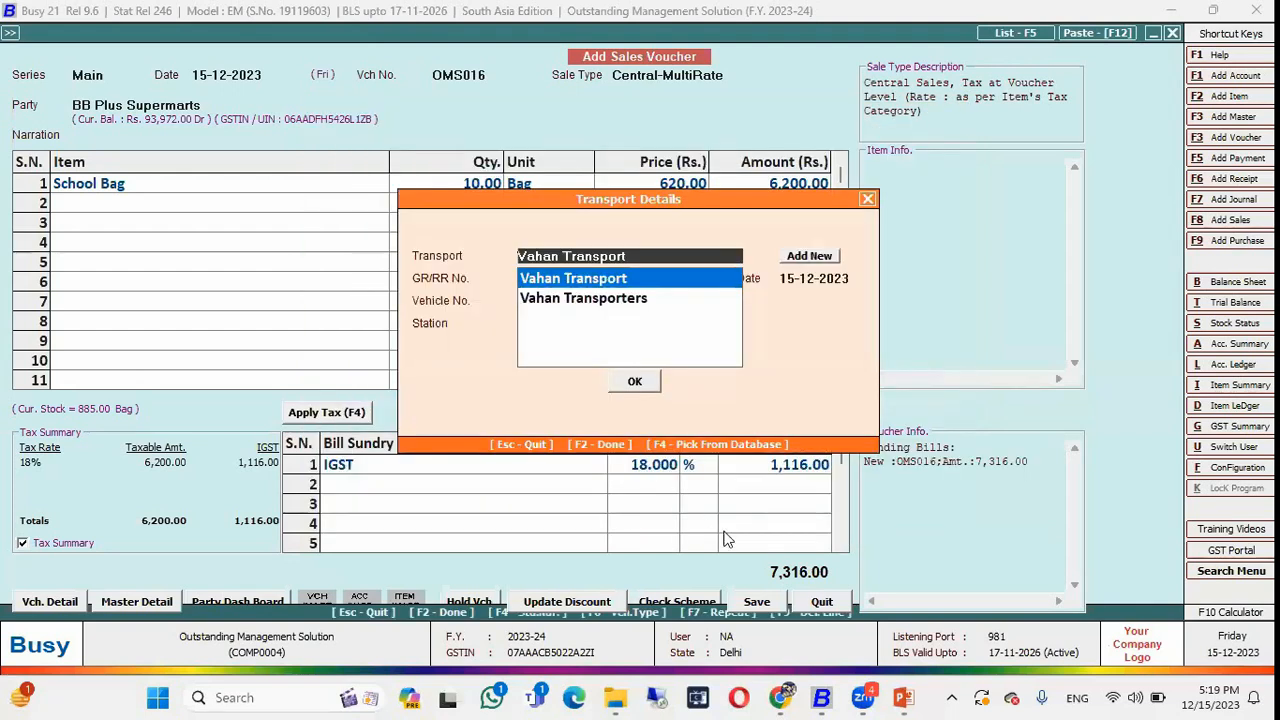
Accept the transport details, save the sales voucher and leave voucher entry.
left_click(646, 383)
left_click(686, 396)
key("Right")
key("Return")
key("Escape")
left_click(687, 396)
key("Escape")
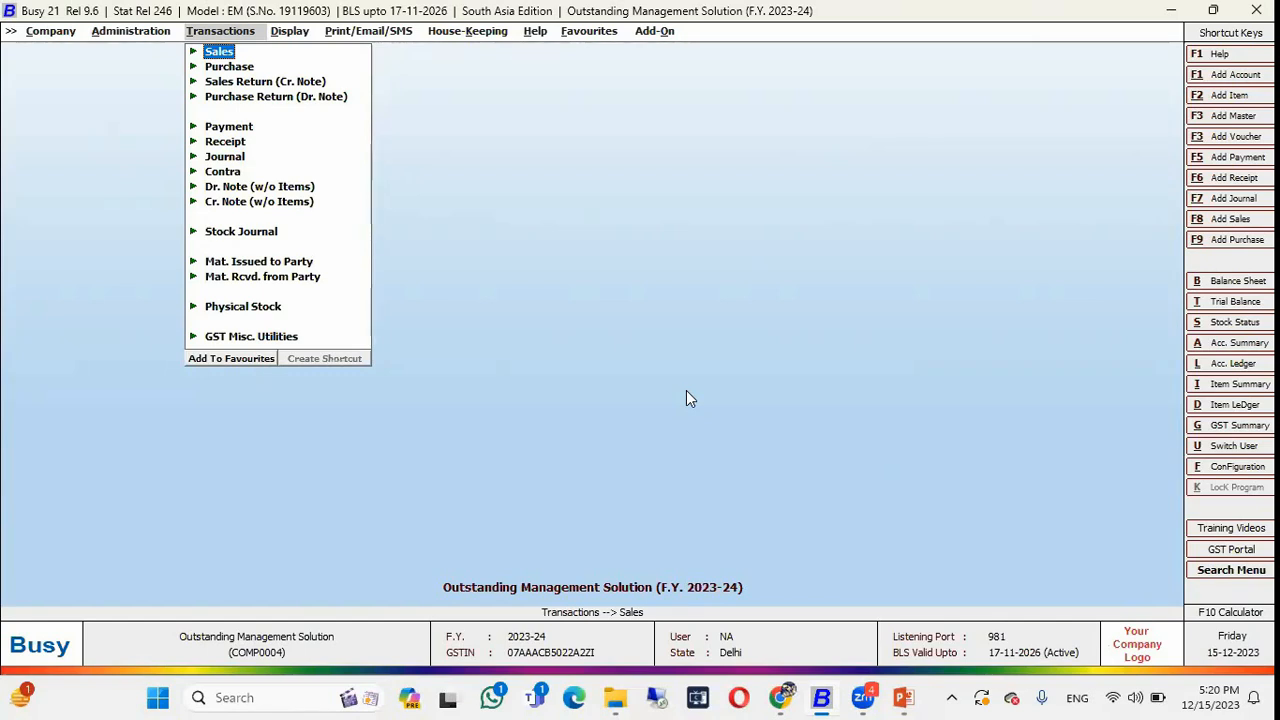
Generate the Amount Receivable report from Outstanding Analysis for all accounts as on 15-12-2023, shown by name.
key("Right")
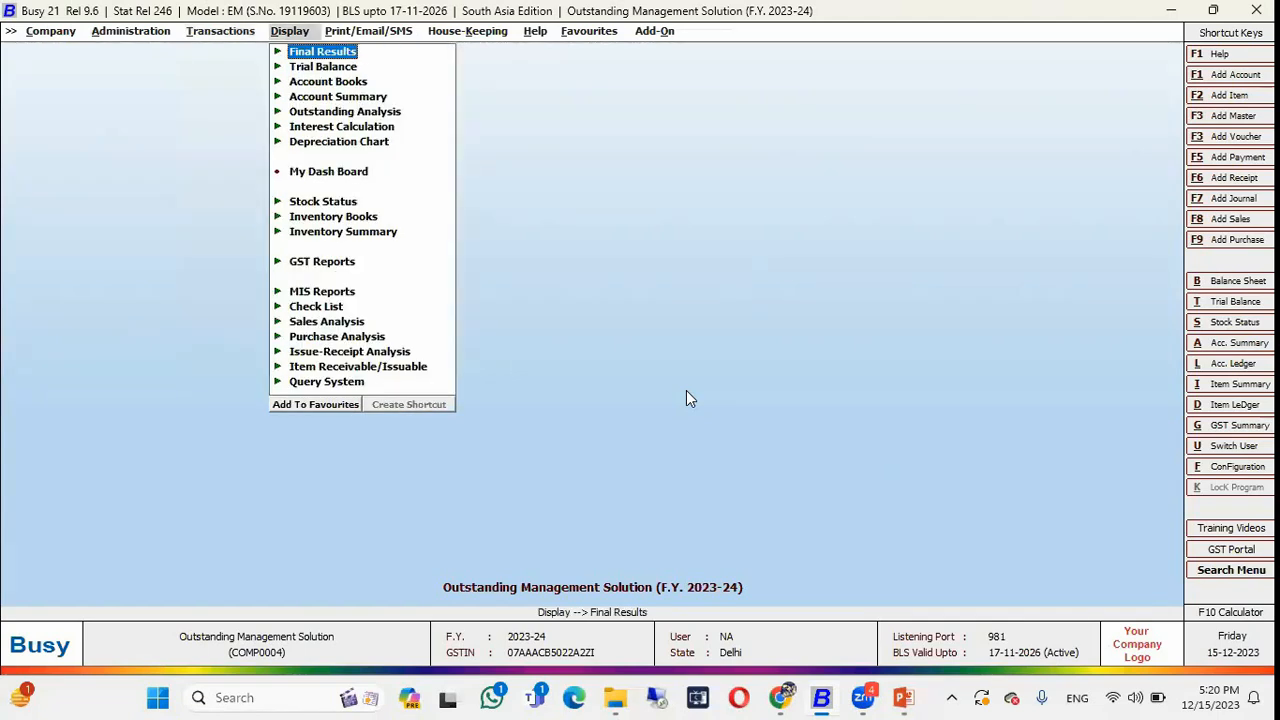
key("Down")
key("Down")
key("Down")
key("Down")
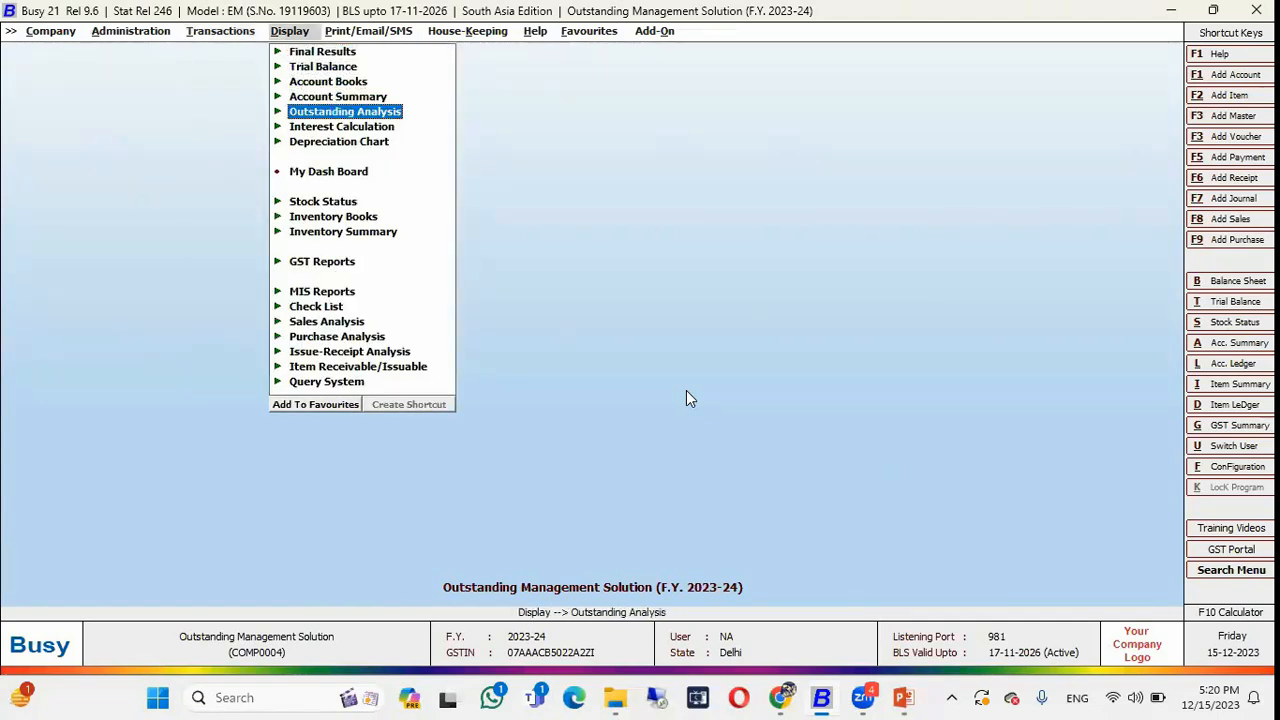
key("Return")
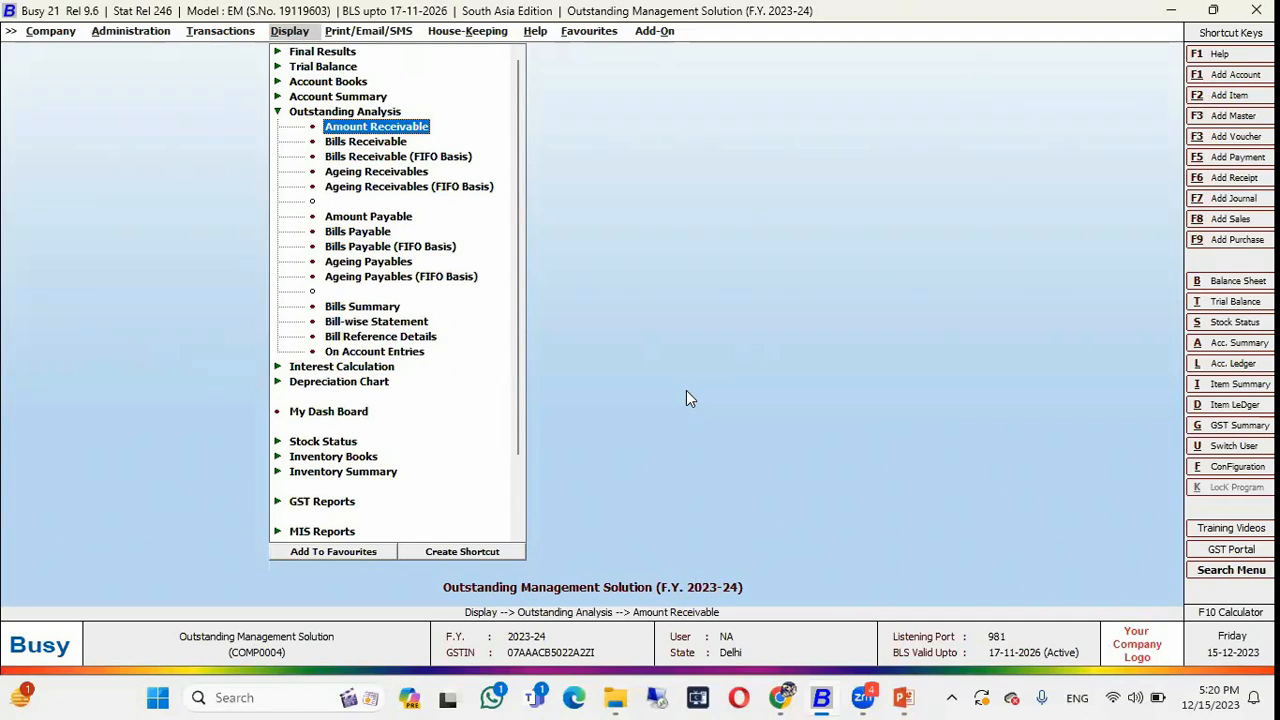
key("Return")
key("Return")
key("Return")
key("Return")
key("Return")
key("Return")
key("Return")
key("Return")
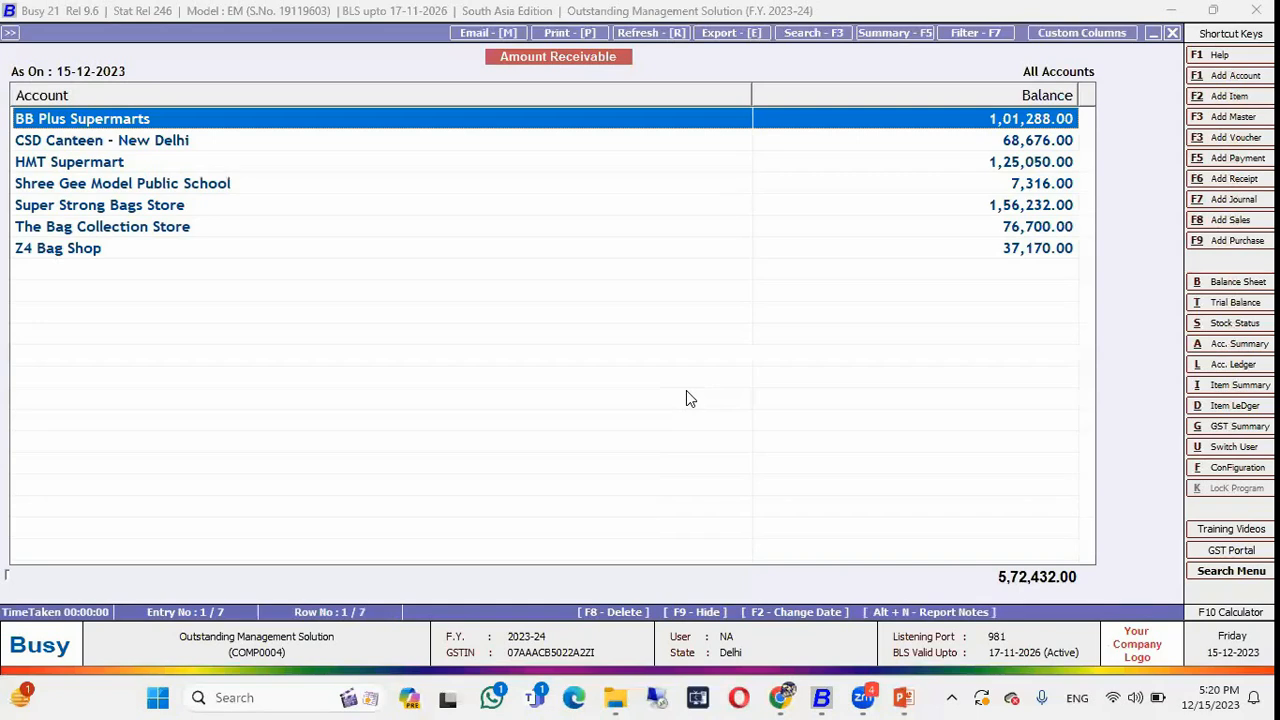
Review the receivable balance of each party in the report, and leave the report.
key("Down")
key("Down")
key("Down")
key("Down")
key("Down")
key("Down")
key("Up")
key("Up")
key("Up")
key("Up")
key("Up")
key("Up")
key("Down")
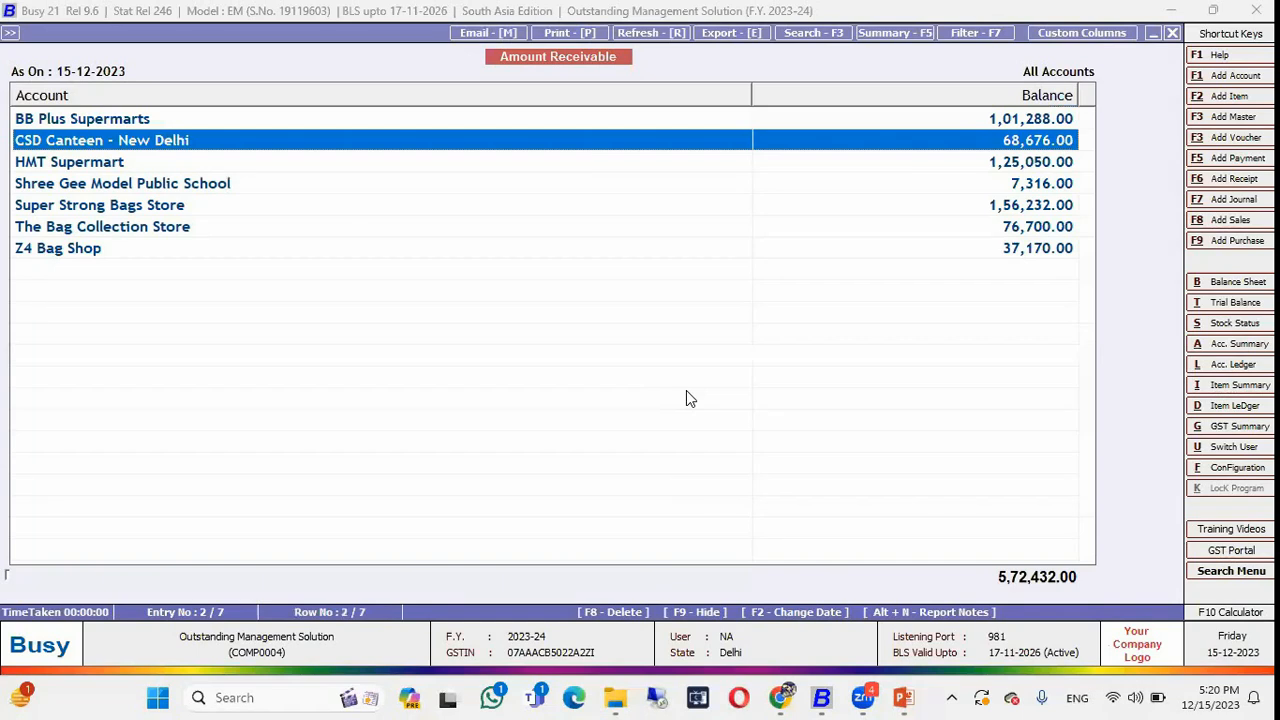
key("Down")
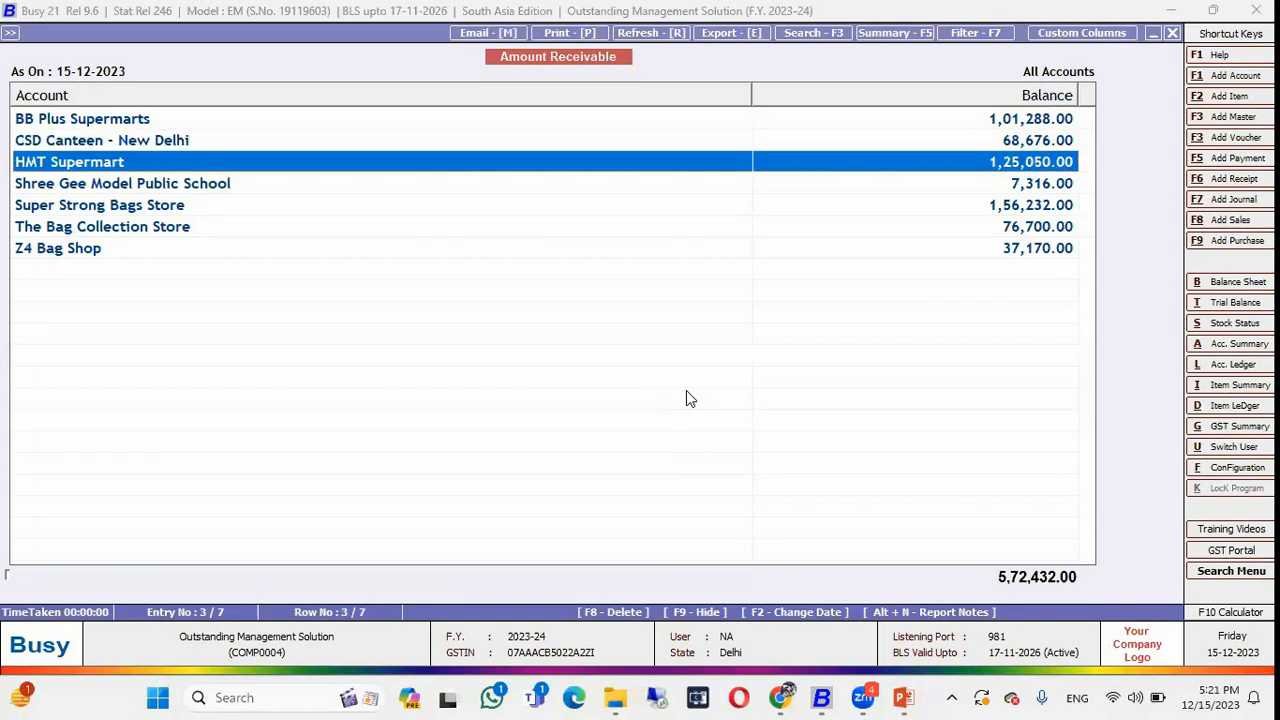
key("Up")
key("Up")
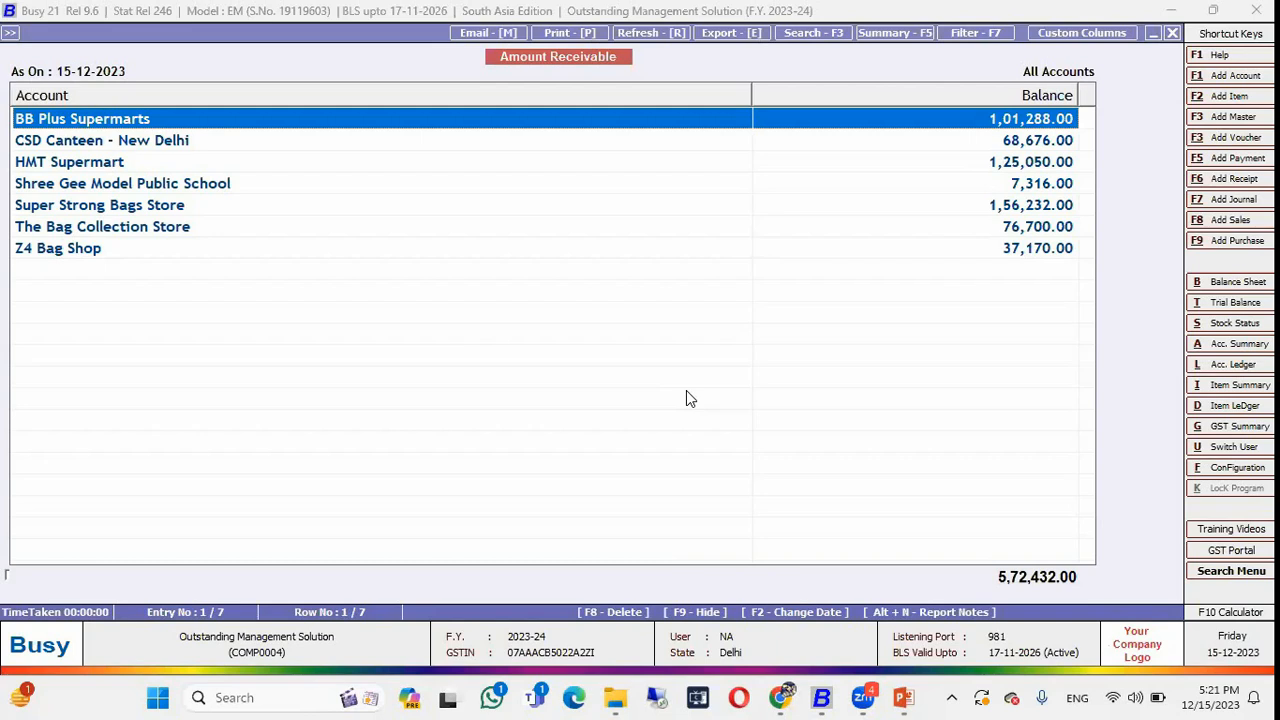
key("Escape")
key("Escape")
key("Escape")
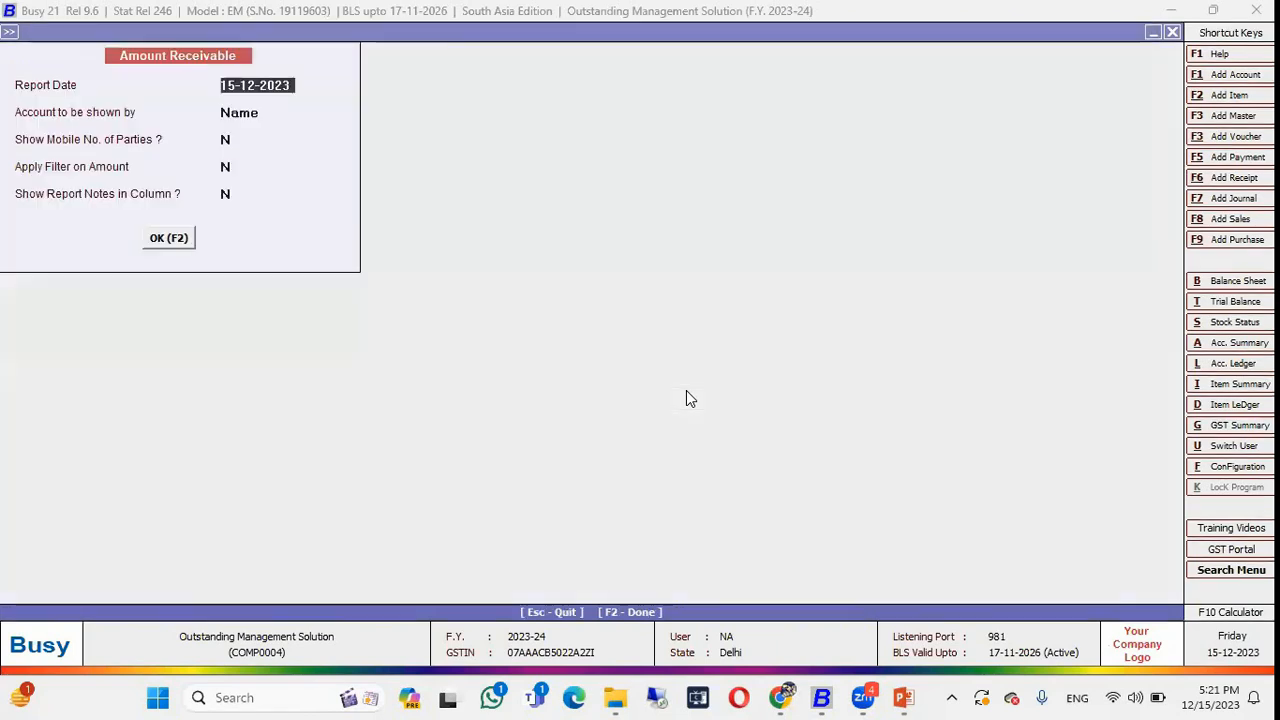
Generate the Amount Payable report from Outstanding Analysis for all accounts as on 15-12-2023, shown by name.
key("Down")
key("Down")
key("Down")
key("Down")
key("Down")
key("Down")
key("Down")
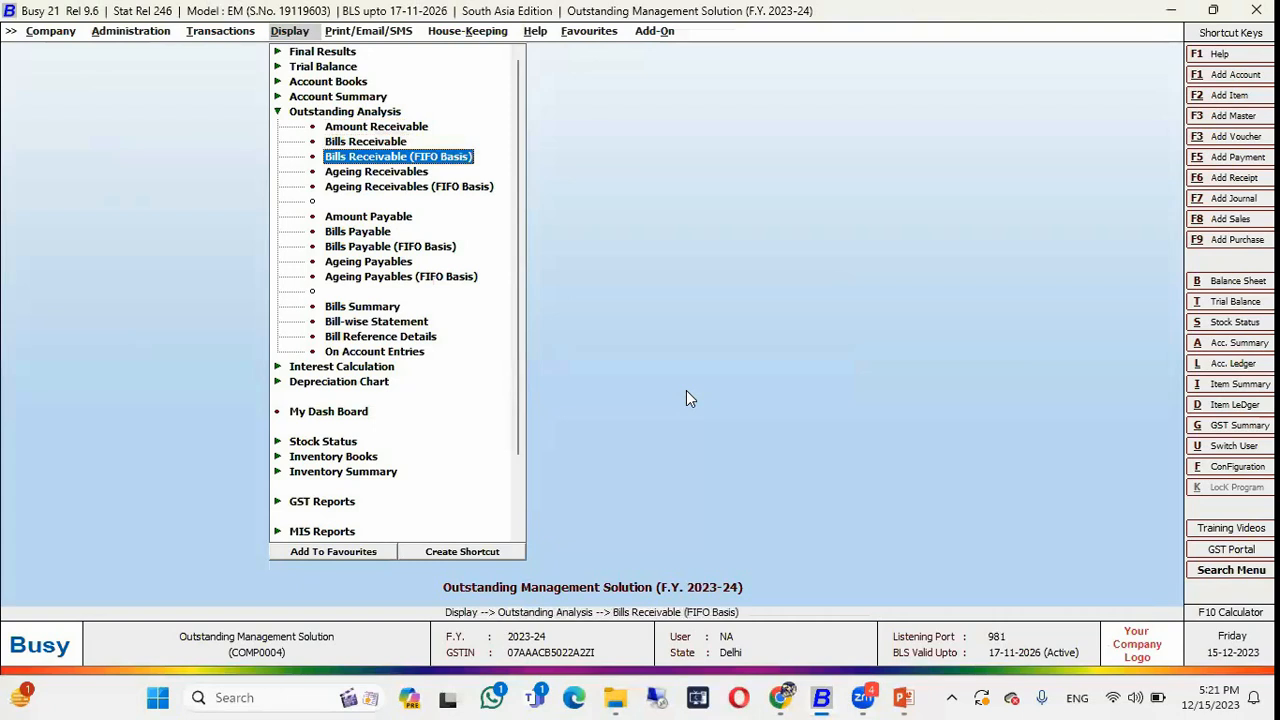
key("Up")
key("Return")
key("Return")
key("Return")
key("Return")
key("Return")
key("Return")
key("Return")
key("Return")
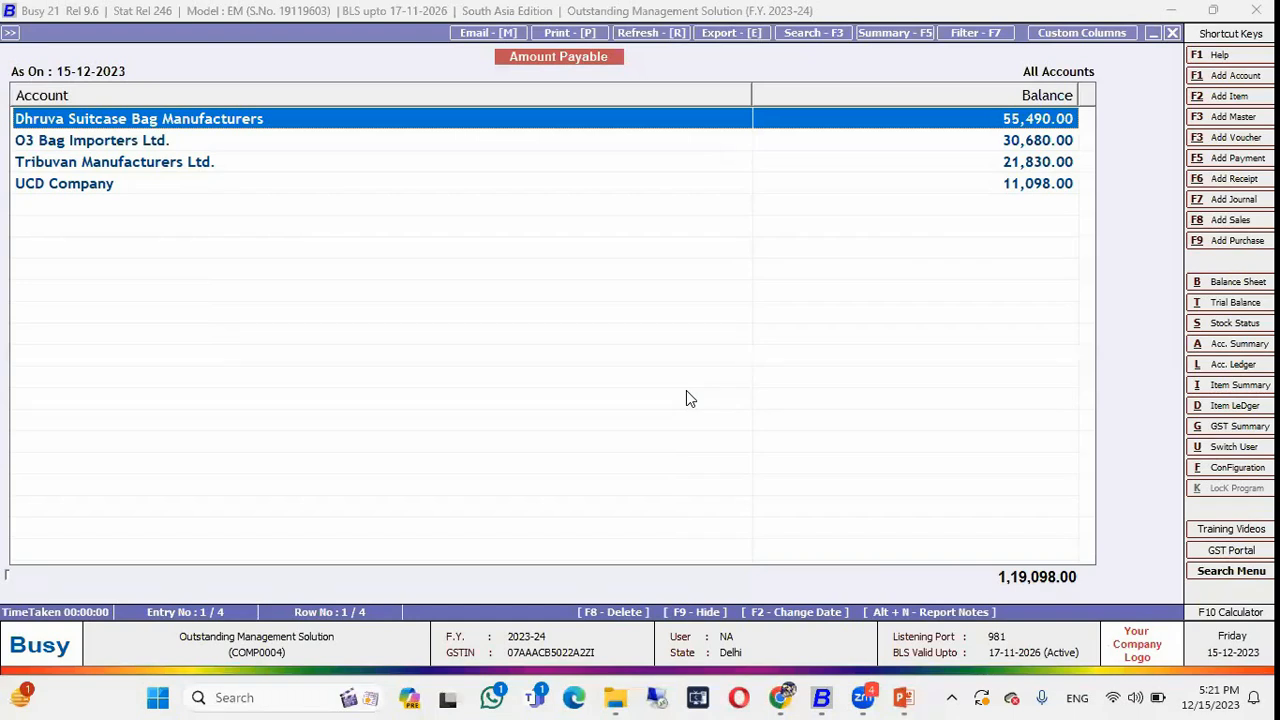
Review the payable balance of each party in the Amount Payable report, and leave the report.
key("Down")
key("Down")
key("Down")
key("Up")
key("Up")
key("Up")
key("Escape")
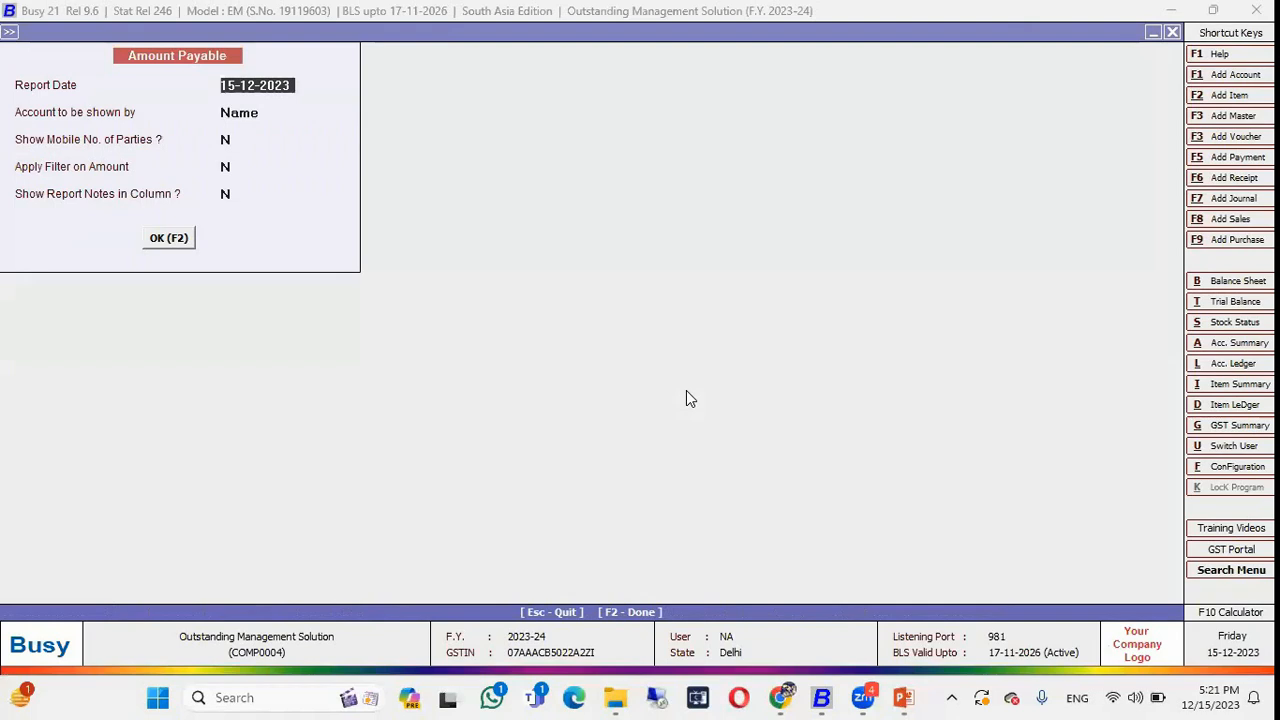
key("Escape")
key("Escape")
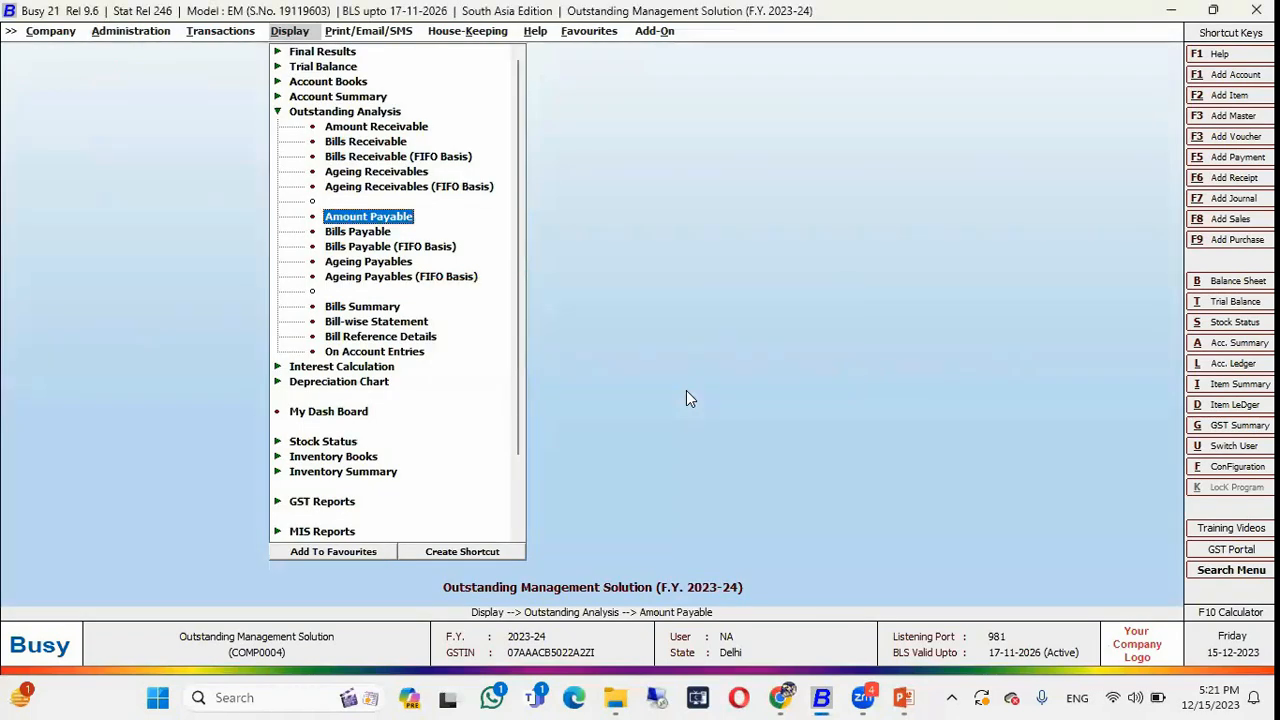
Switch to the PowerPoint presentation's Outstanding Reports slide.
key("alt+Tab")
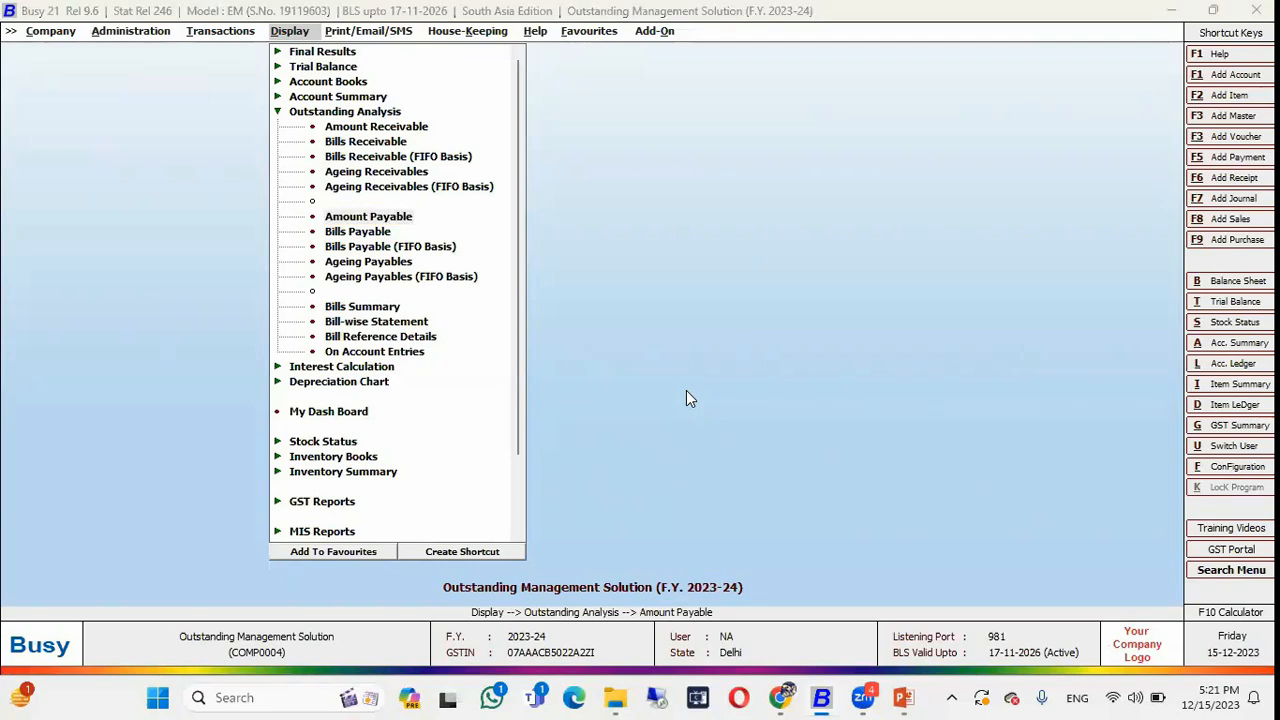
key("alt+Tab")
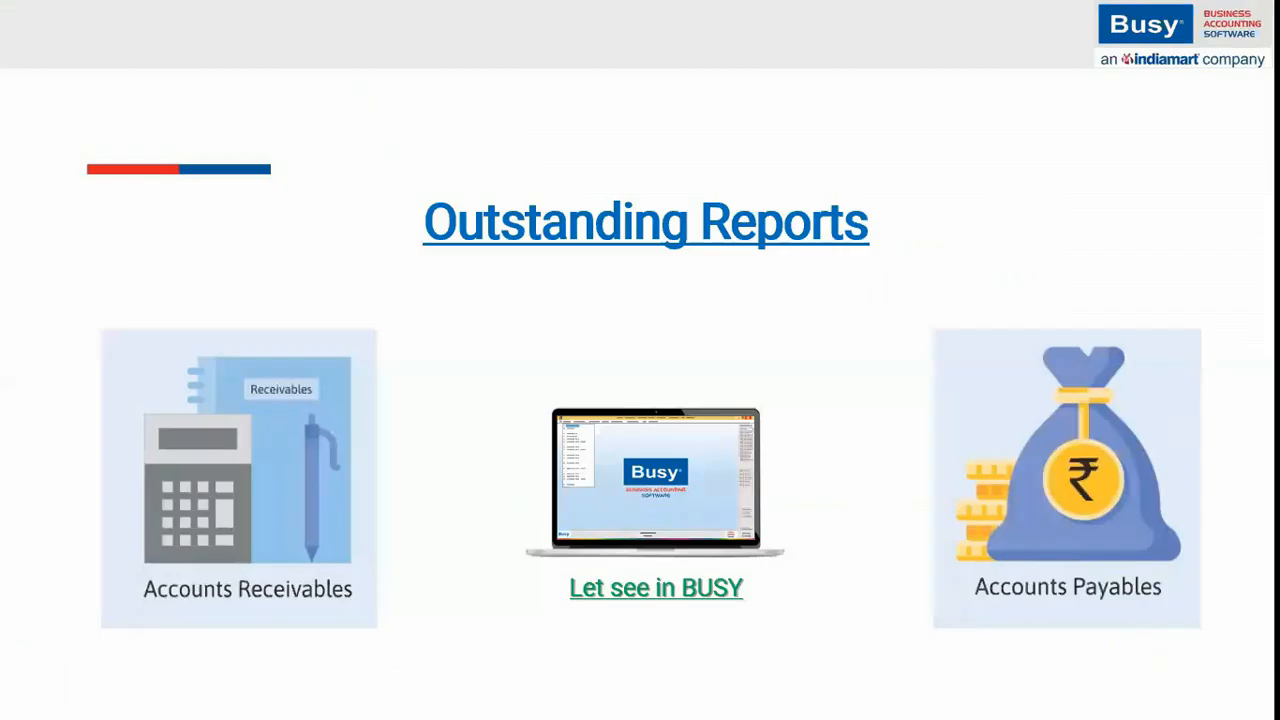
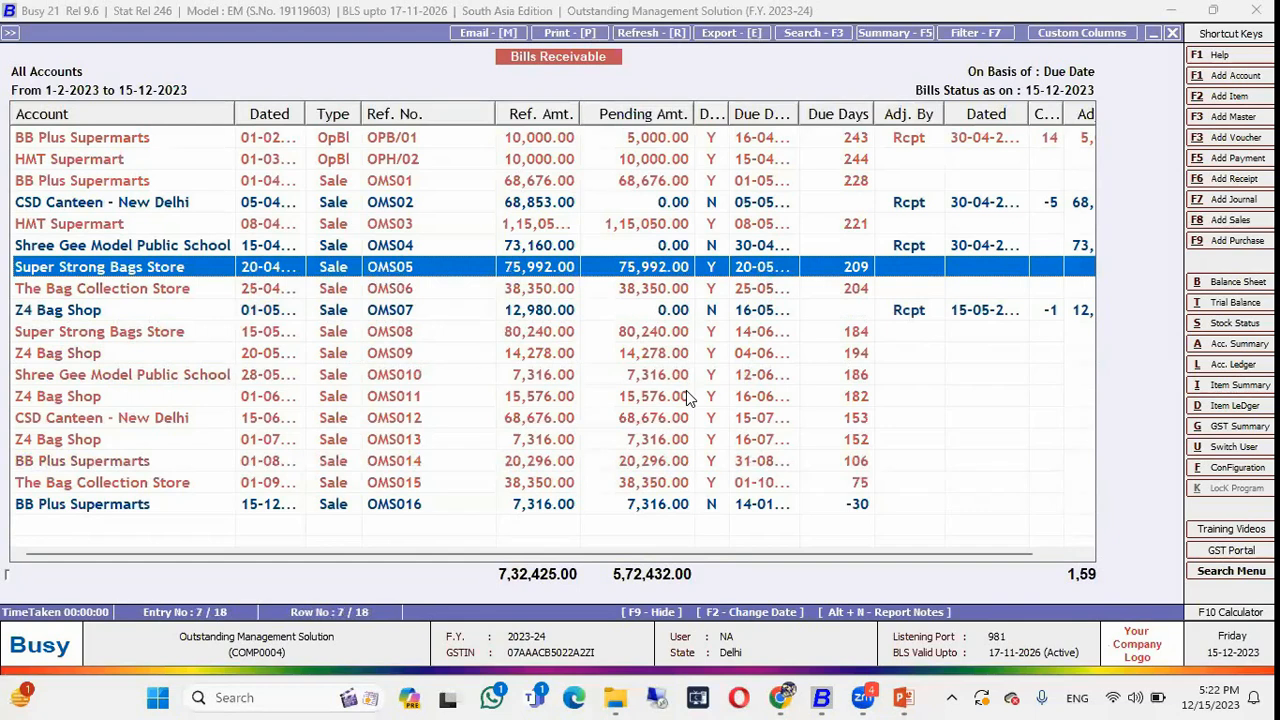
Review the pending amounts, due dates and due days of the bills in the Bills Receivable report, and leave the report.
key("Up")
key("Up")
key("Up")
key("Up")
key("Up")
key("Up")
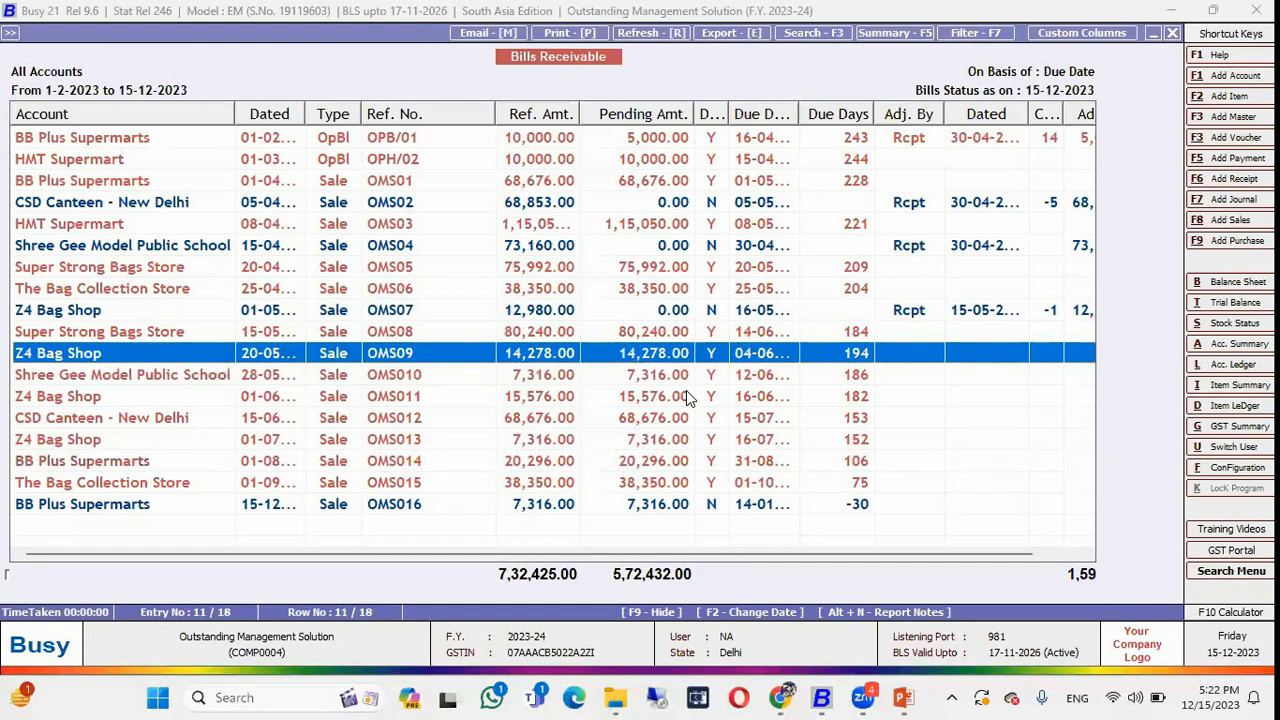
key("Escape")
key("Escape")
key("Escape")
key("Escape")
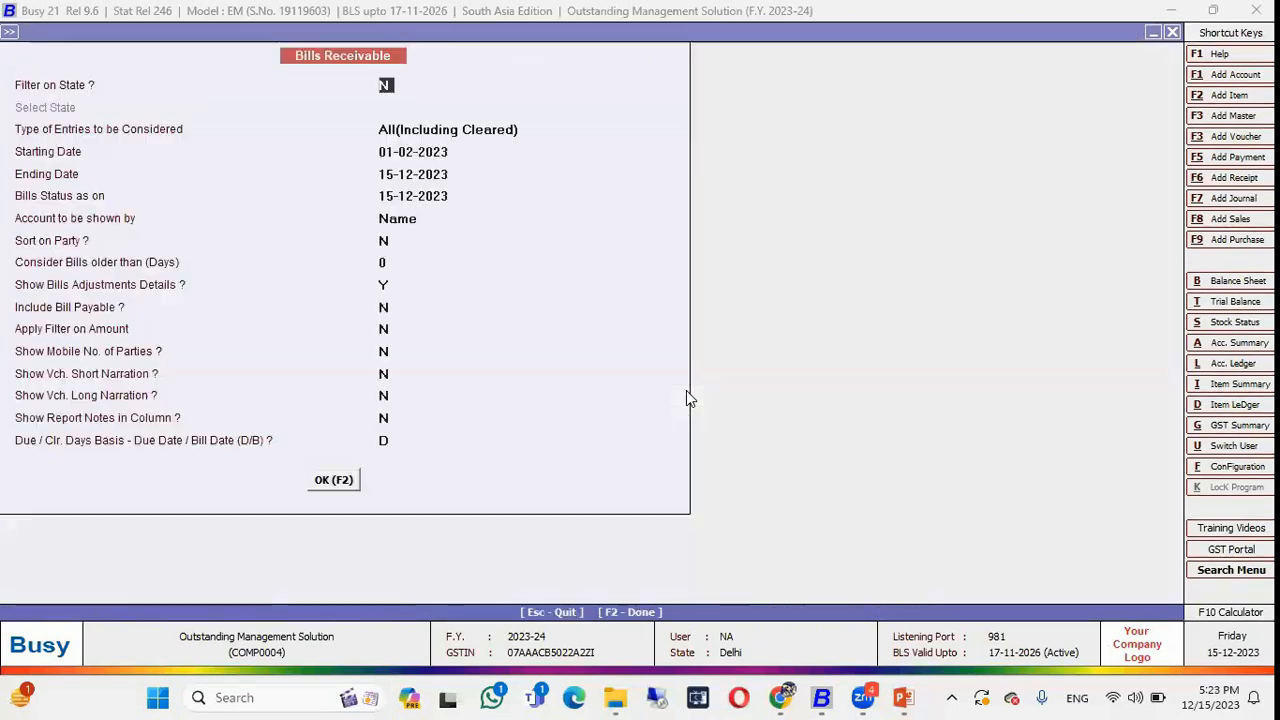
key("Escape")
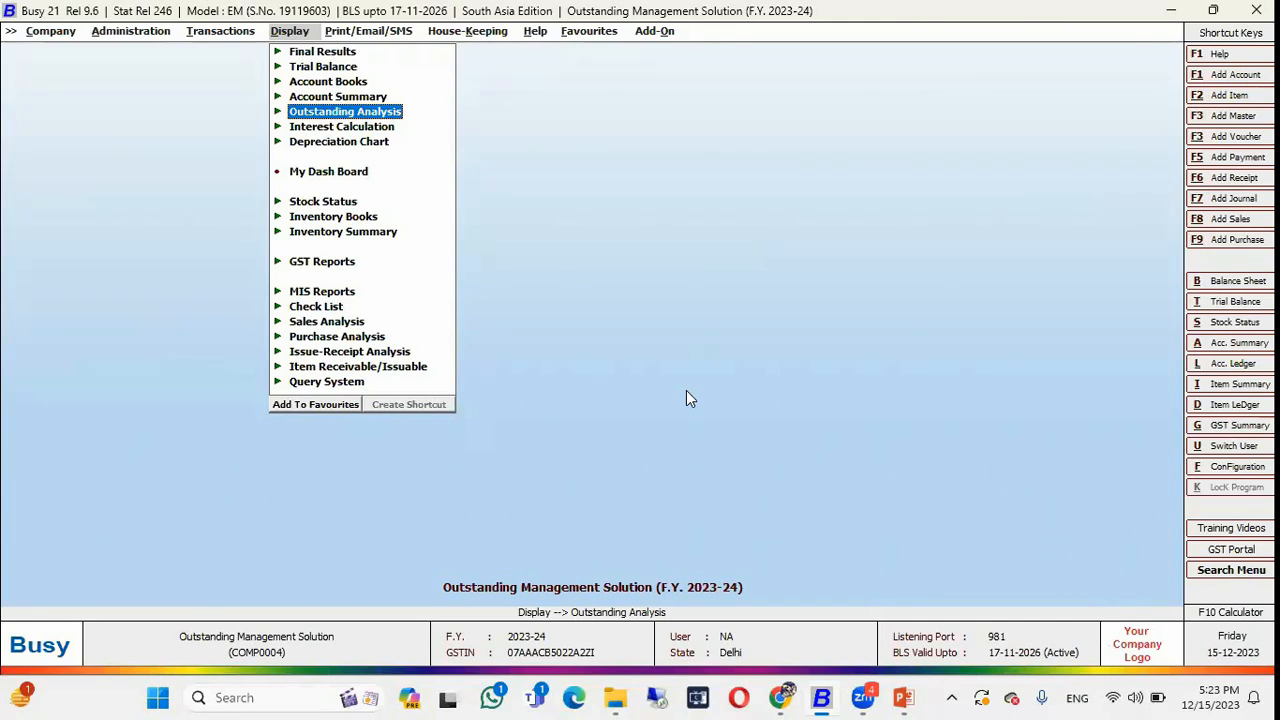
Locate the SMS API Configuration entry among the administration configuration options.
key("Left")
key("Left")
key("Up")
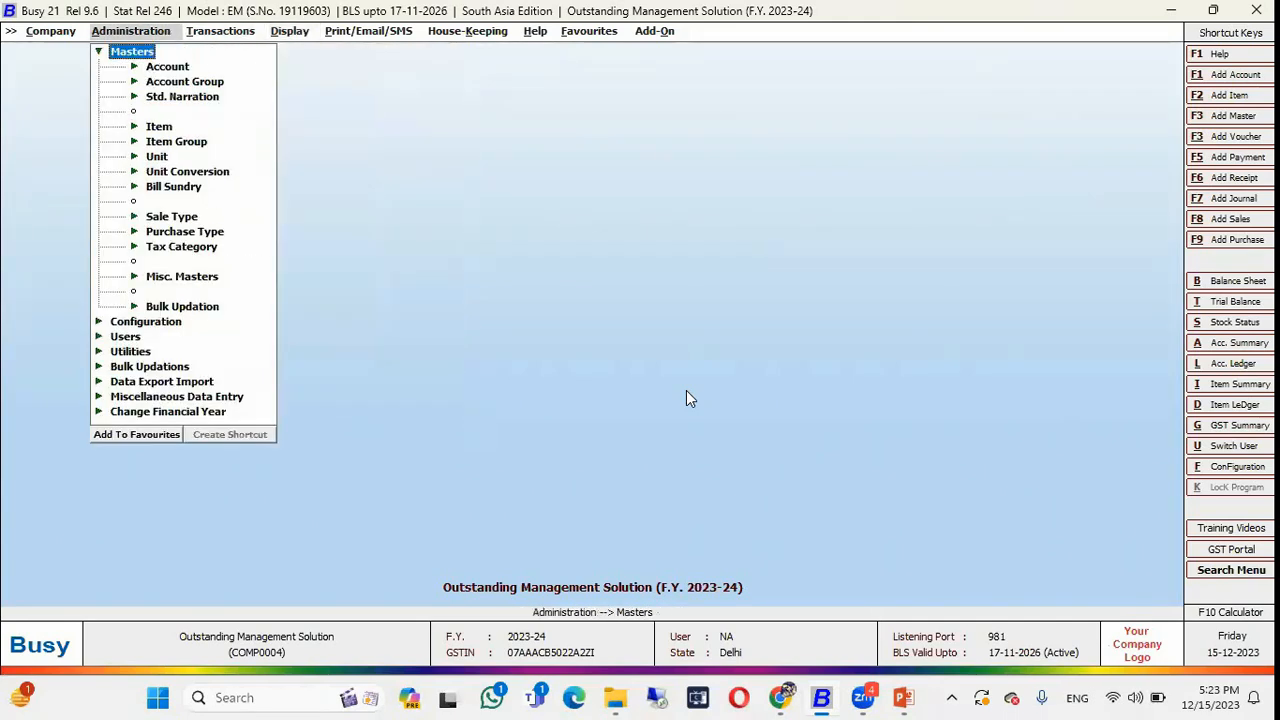
key("Left")
key("Down")
key("Right")
key("Down")
key("Down")
key("Down")
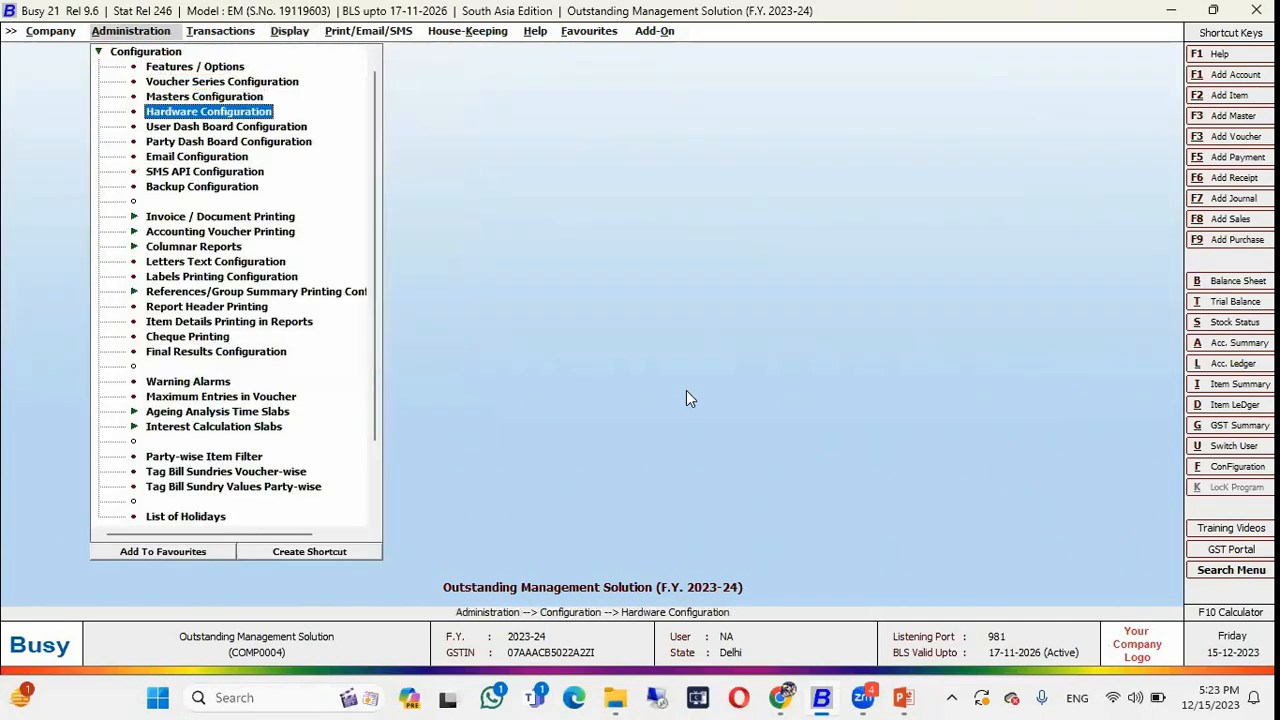
key("Down")
key("Down")
key("Down")
key("Down")
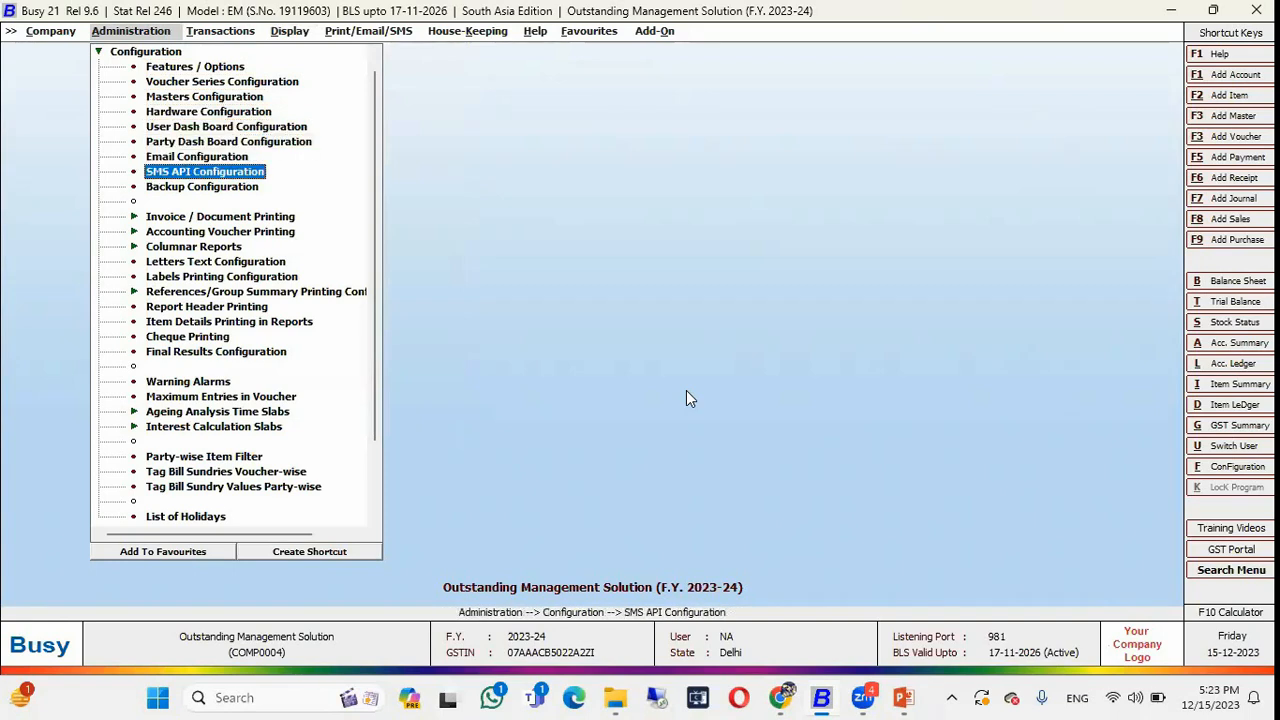
Examine the Email Configuration and SMS API Configuration entries, and leave the configuration options.
key("Up")
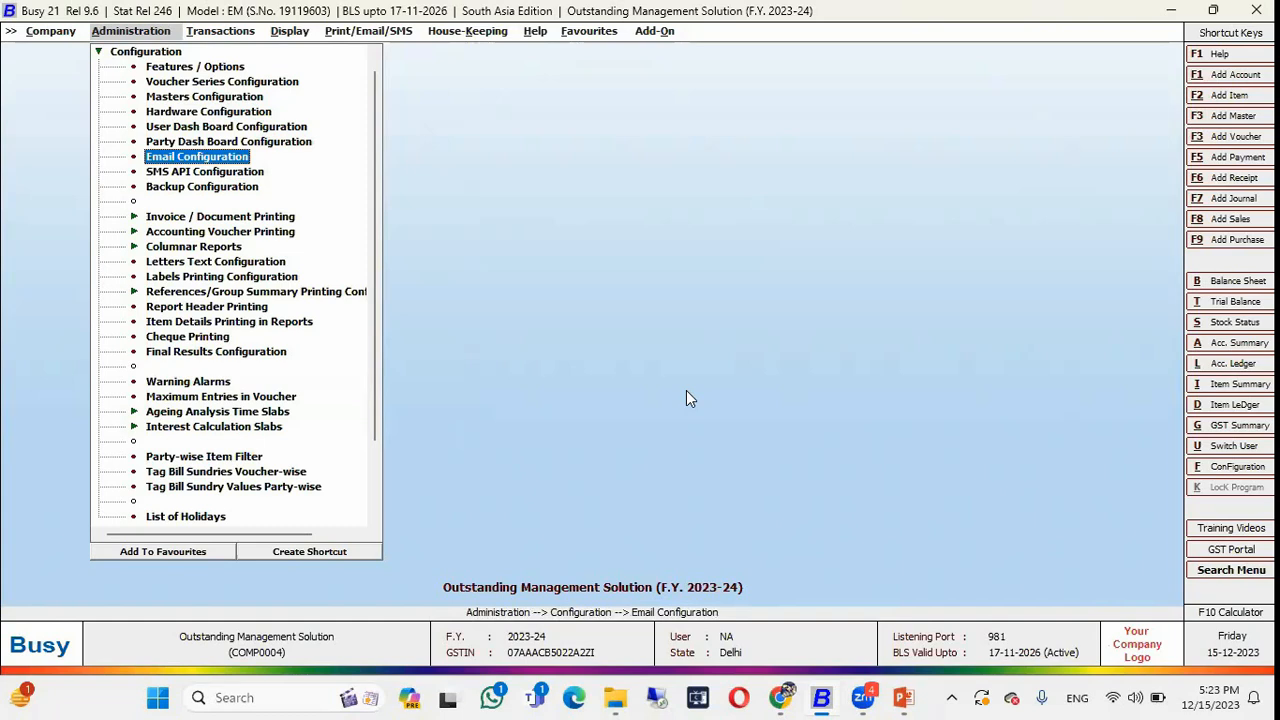
key("Down")
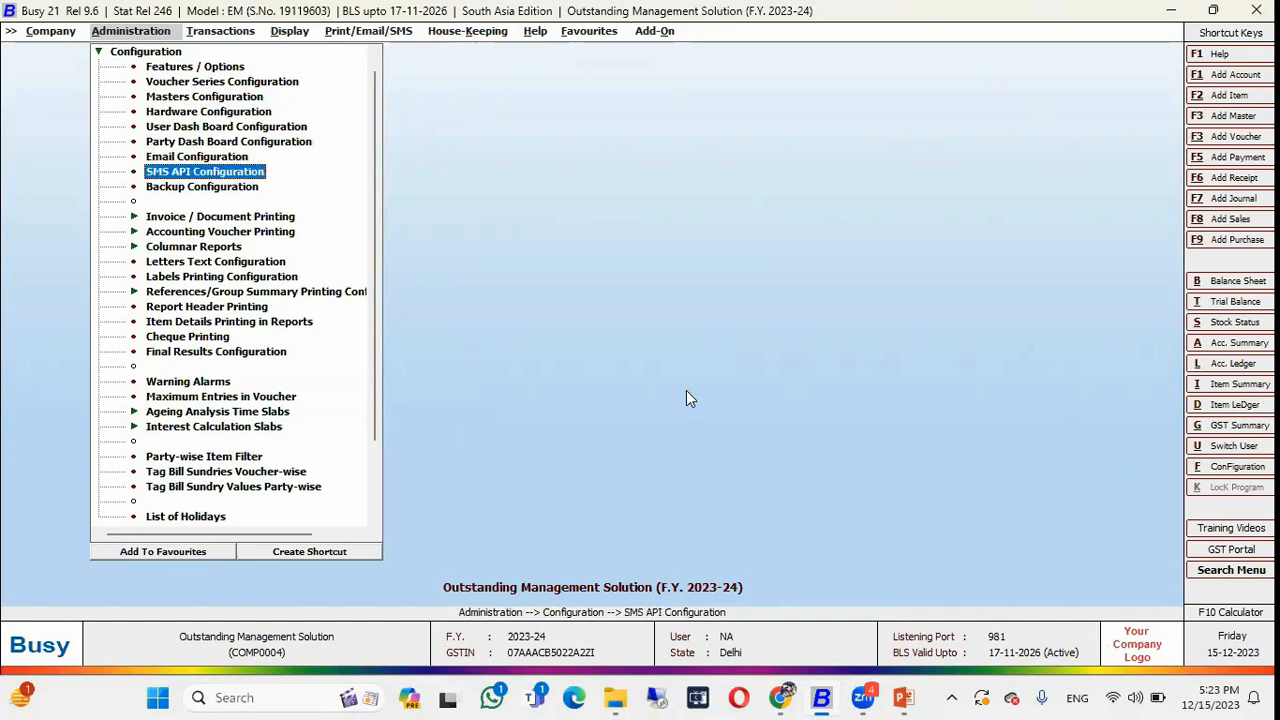
key("Up")
key("Down")
key("Up")
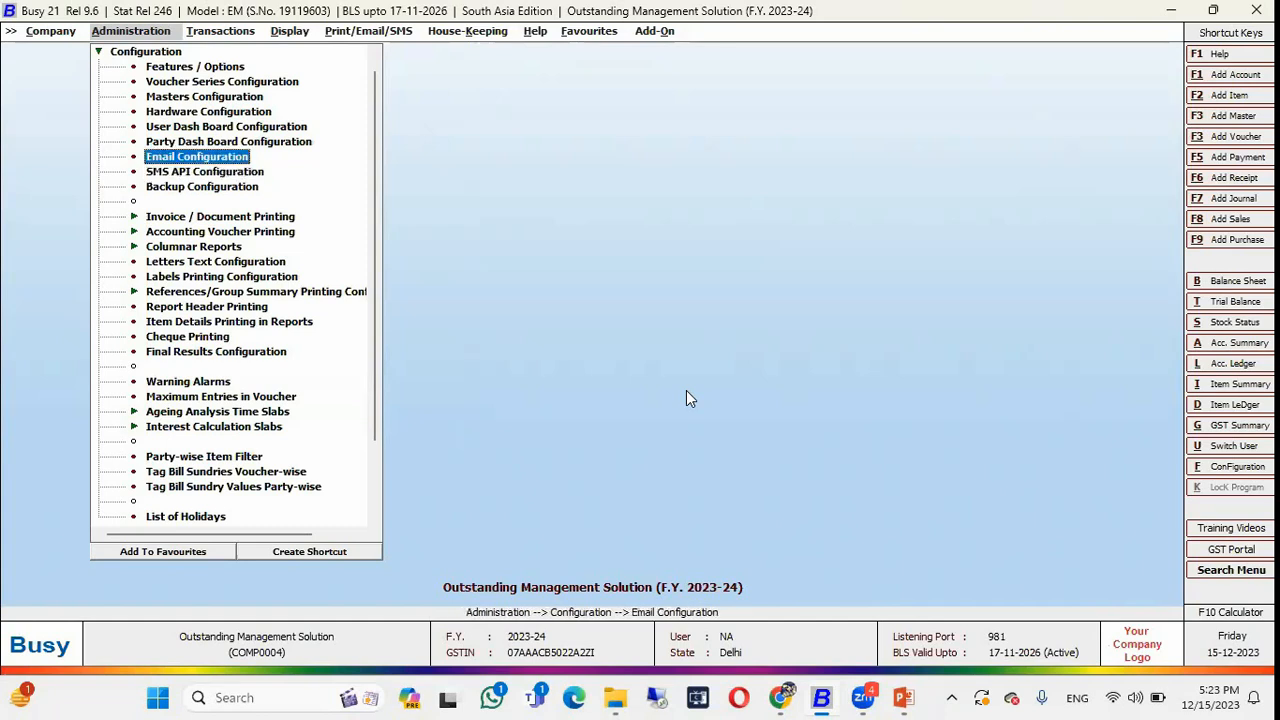
key("Down")
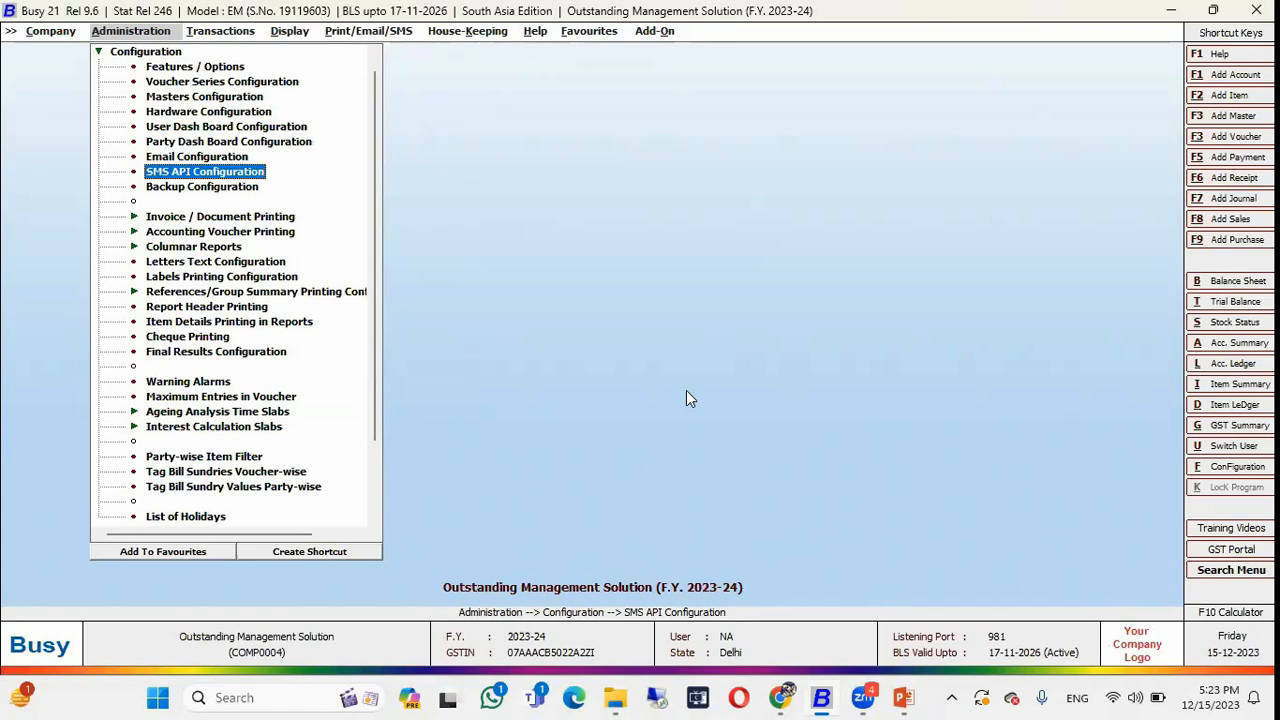
key("Up")
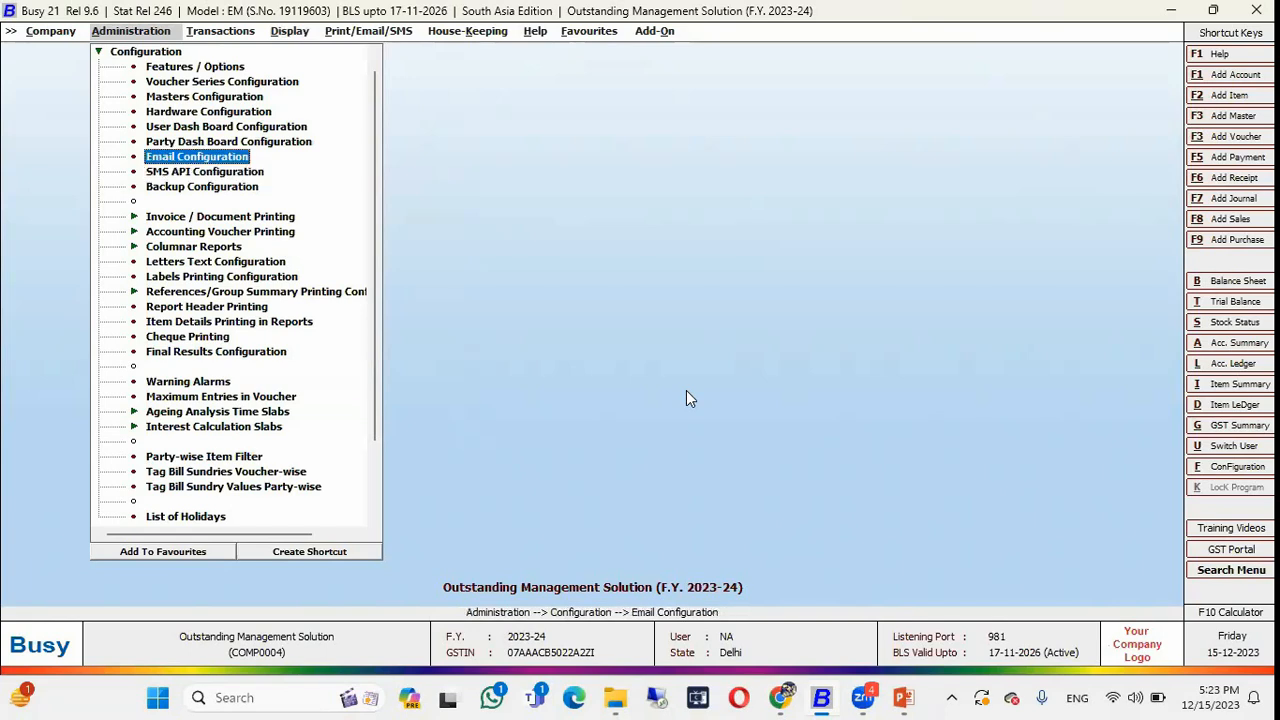
key("Down")
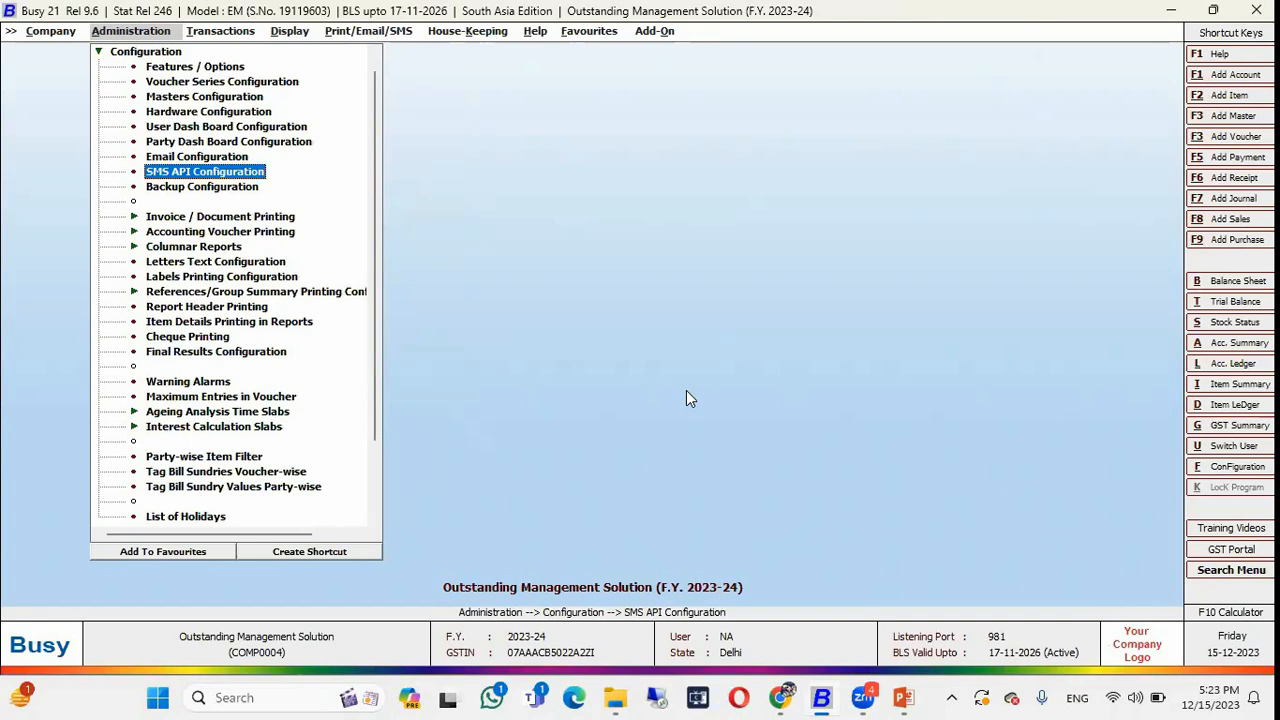
key("Up")
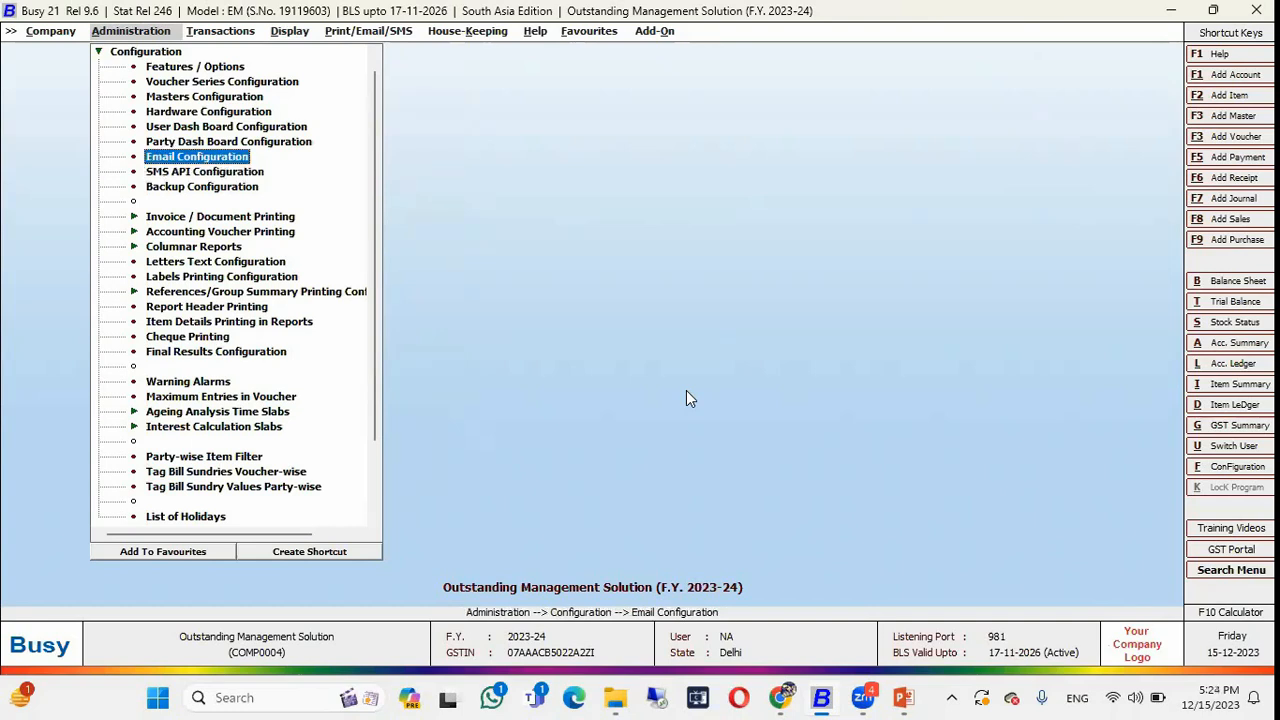
key("Up")
key("Up")
key("Up")
key("Up")
key("Up")
key("Up")
key("Up")
key("Escape")
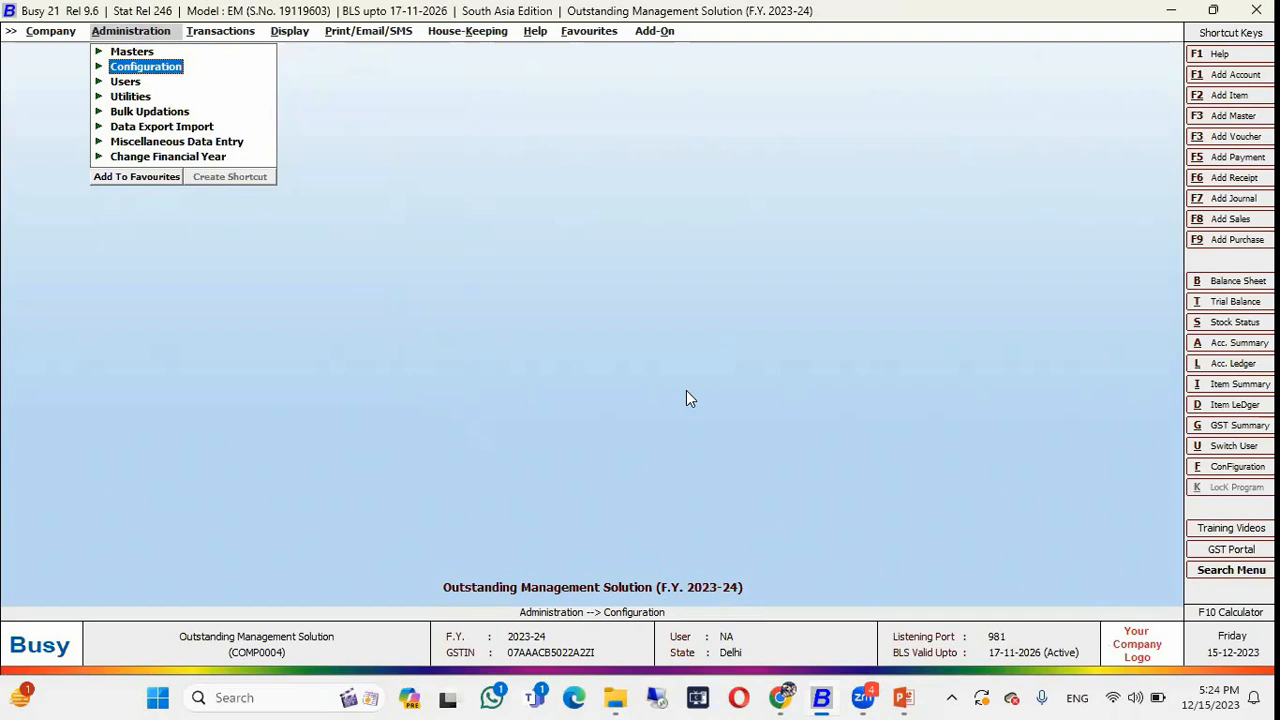
Compare the Outstanding Analysis reports offered for print, email and SMS with those offered for display.
key("Right")
key("Right")
key("Right")
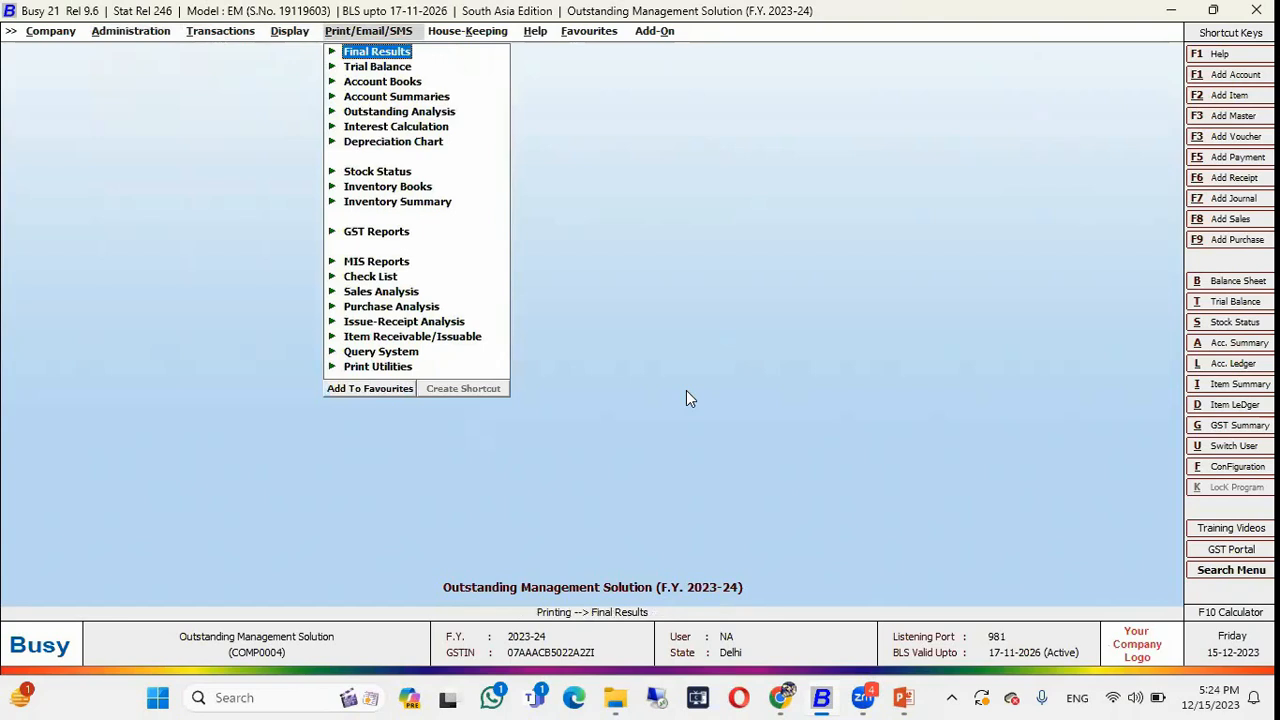
key("Down")
key("Down")
key("Down")
key("Down")
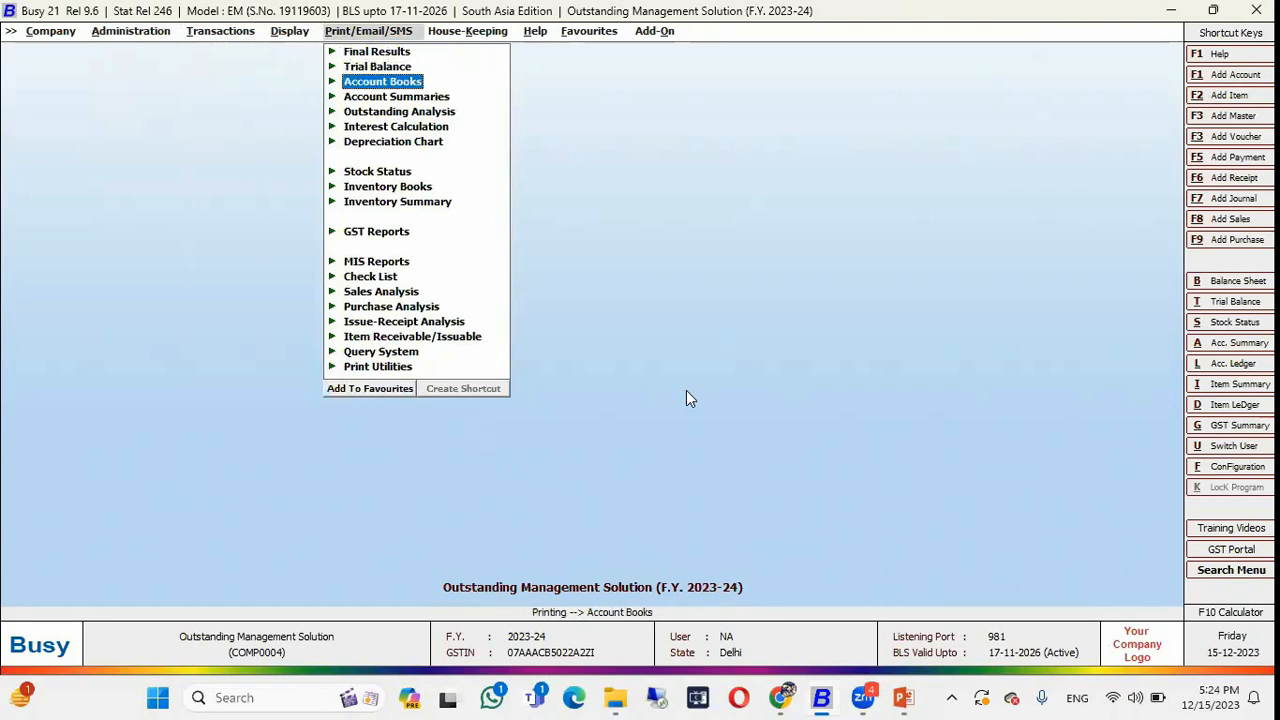
key("Return")
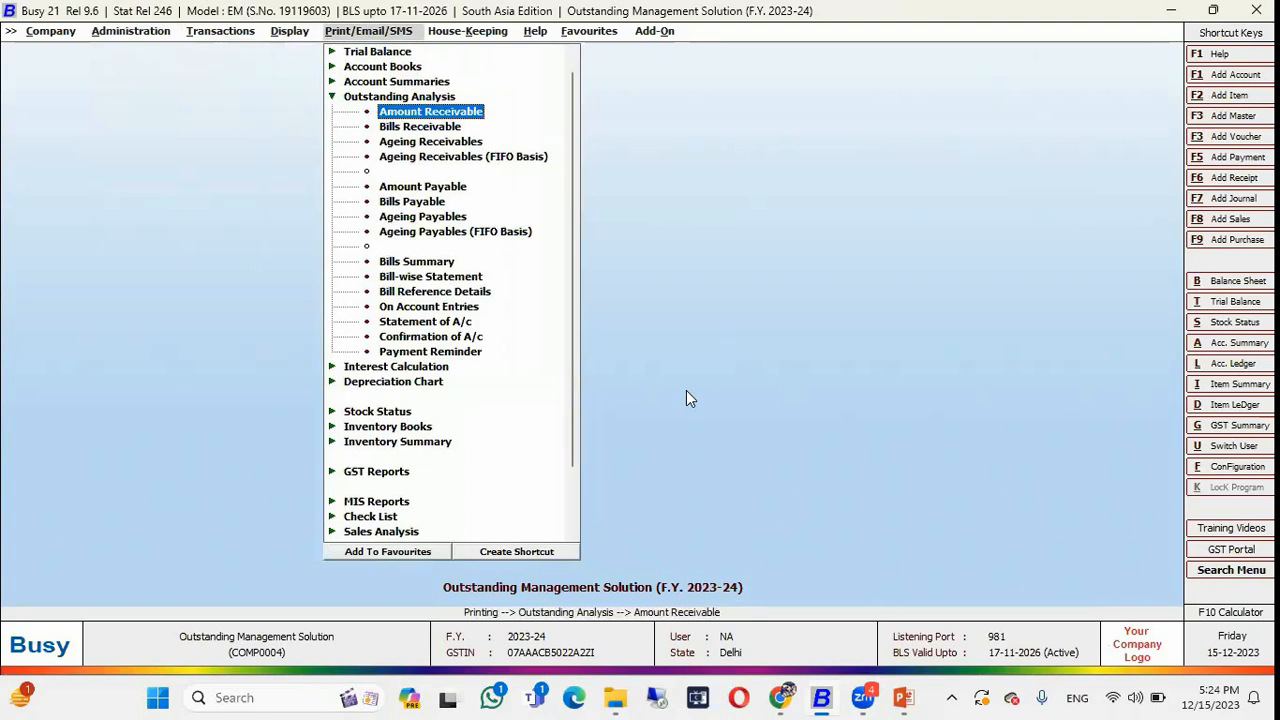
key("Left")
key("Return")
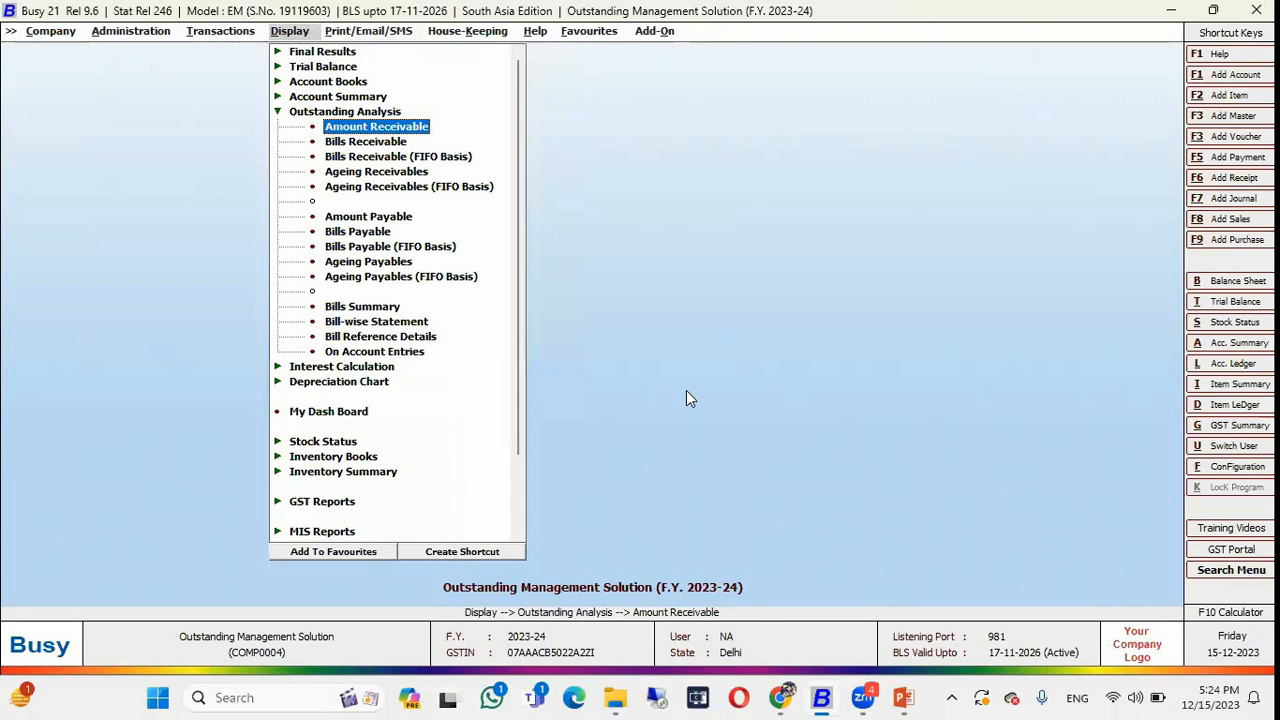
key("Right")
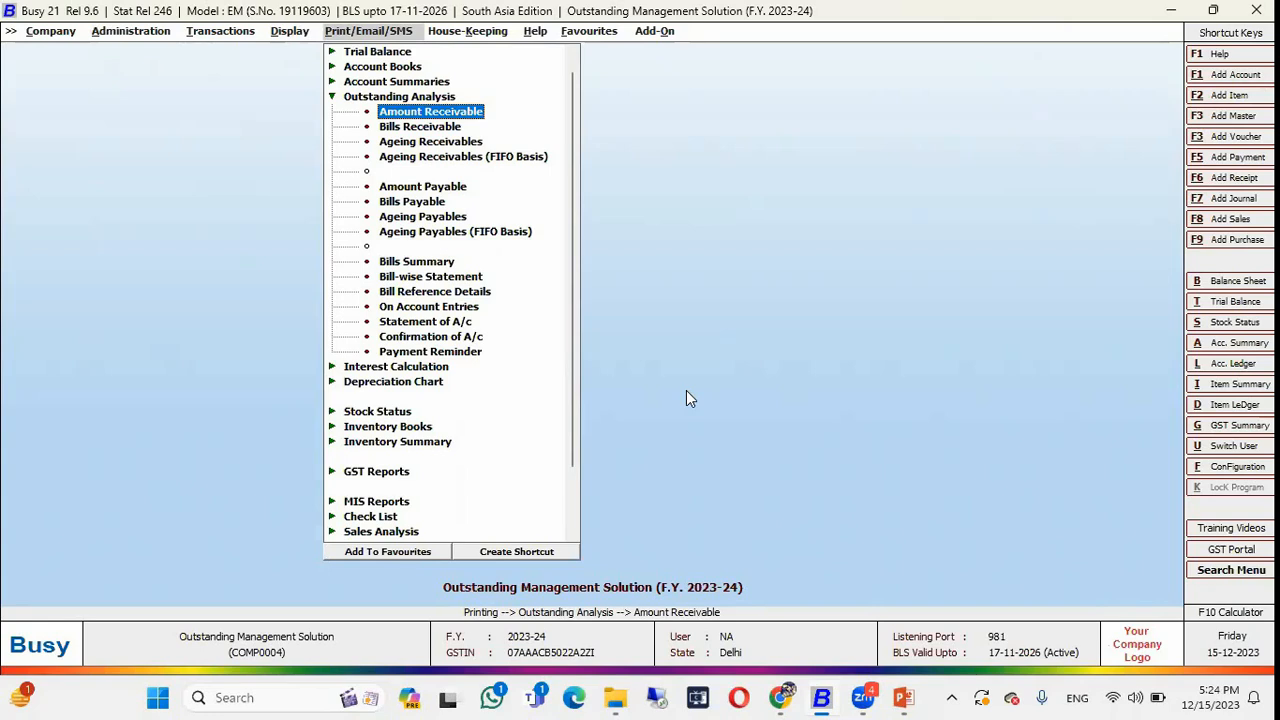
Start a Payment Reminder from the Outstanding Analysis reports for print, email and SMS.
key("Down")
key("Down")
key("Down")
key("Down")
key("Down")
key("Down")
key("Down")
key("Down")
key("Down")
key("Down")
key("Down")
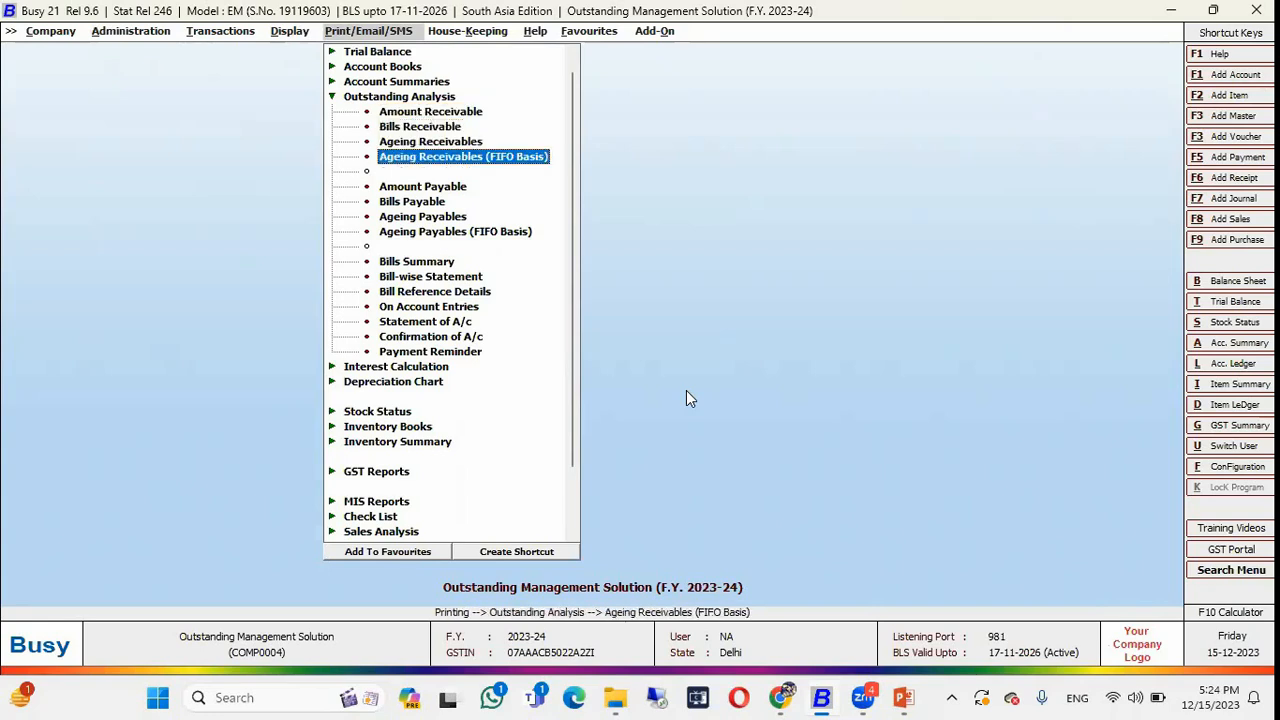
key("Down")
key("Down")
key("Down")
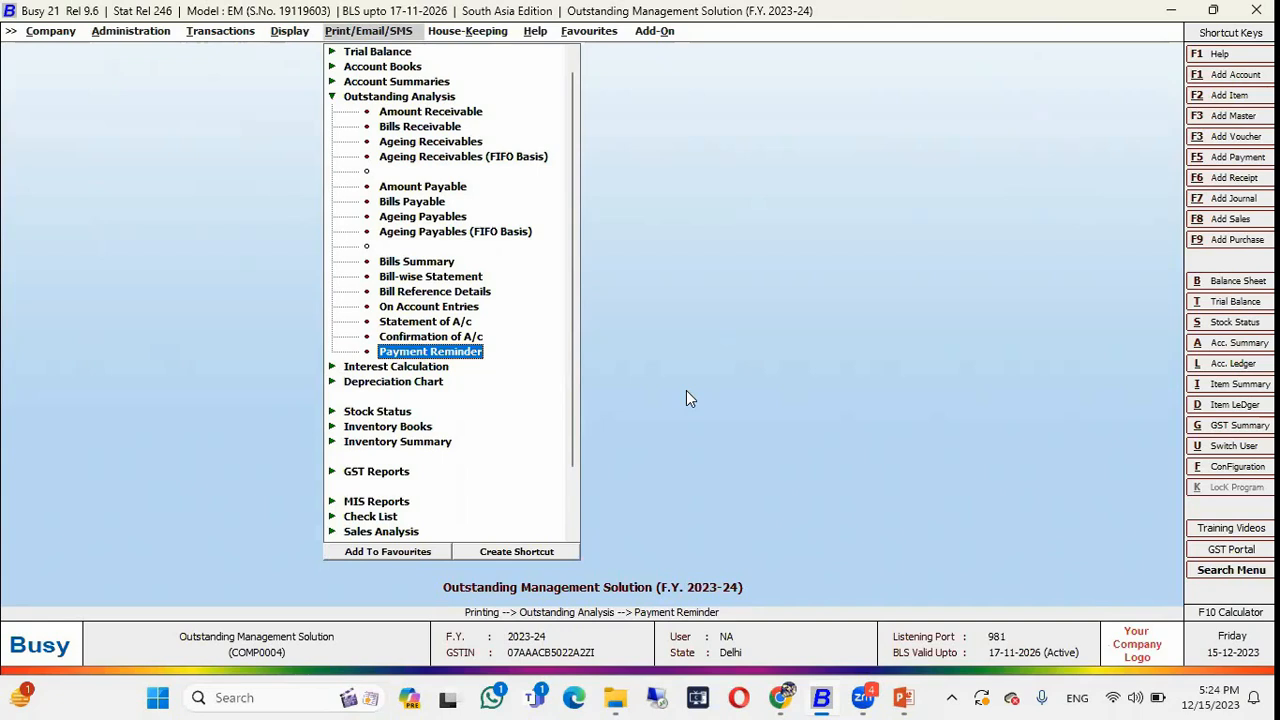
key("Return")
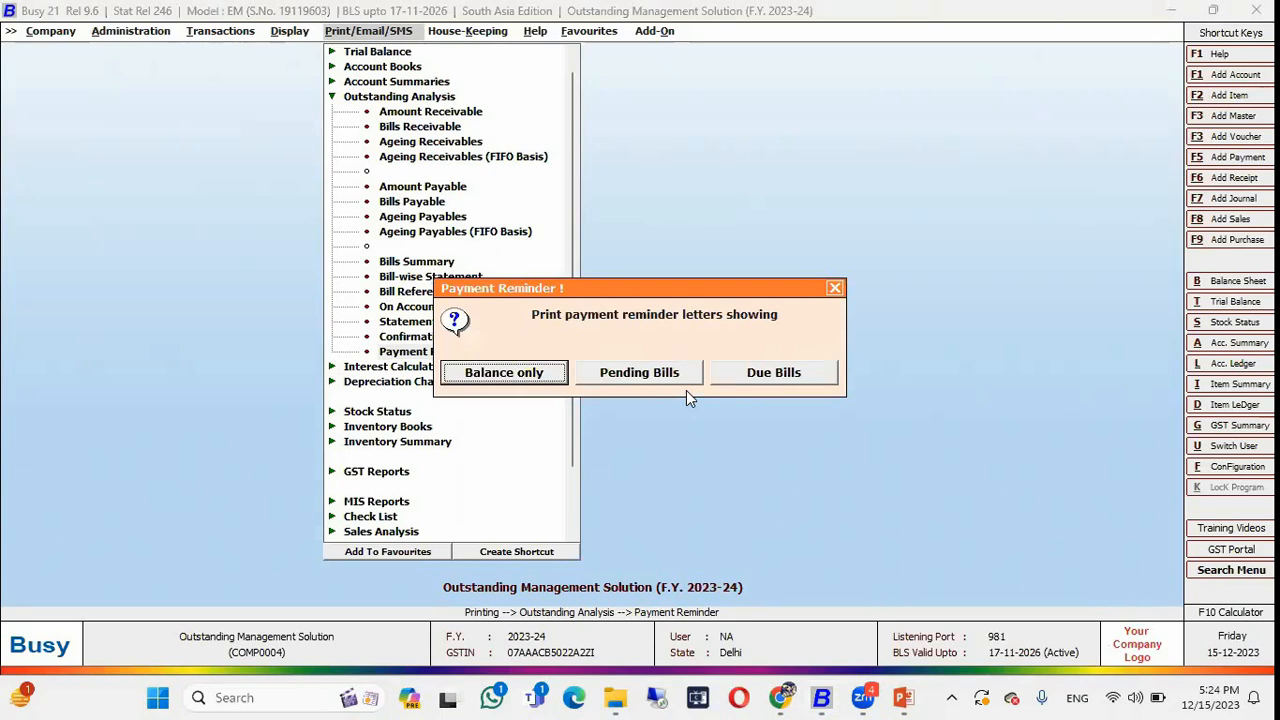
Compare the balance, pending and due bill options, and choose Pending Bills for the payment reminder letters.
key("Right")
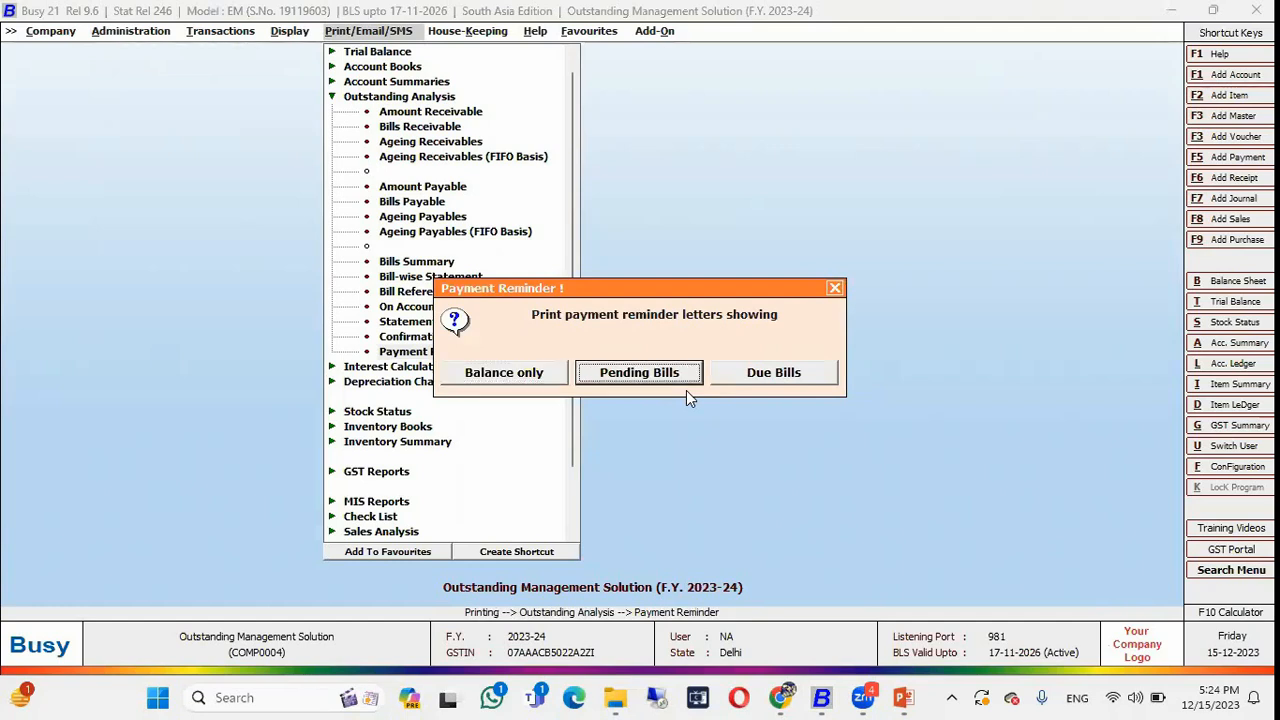
key("Right")
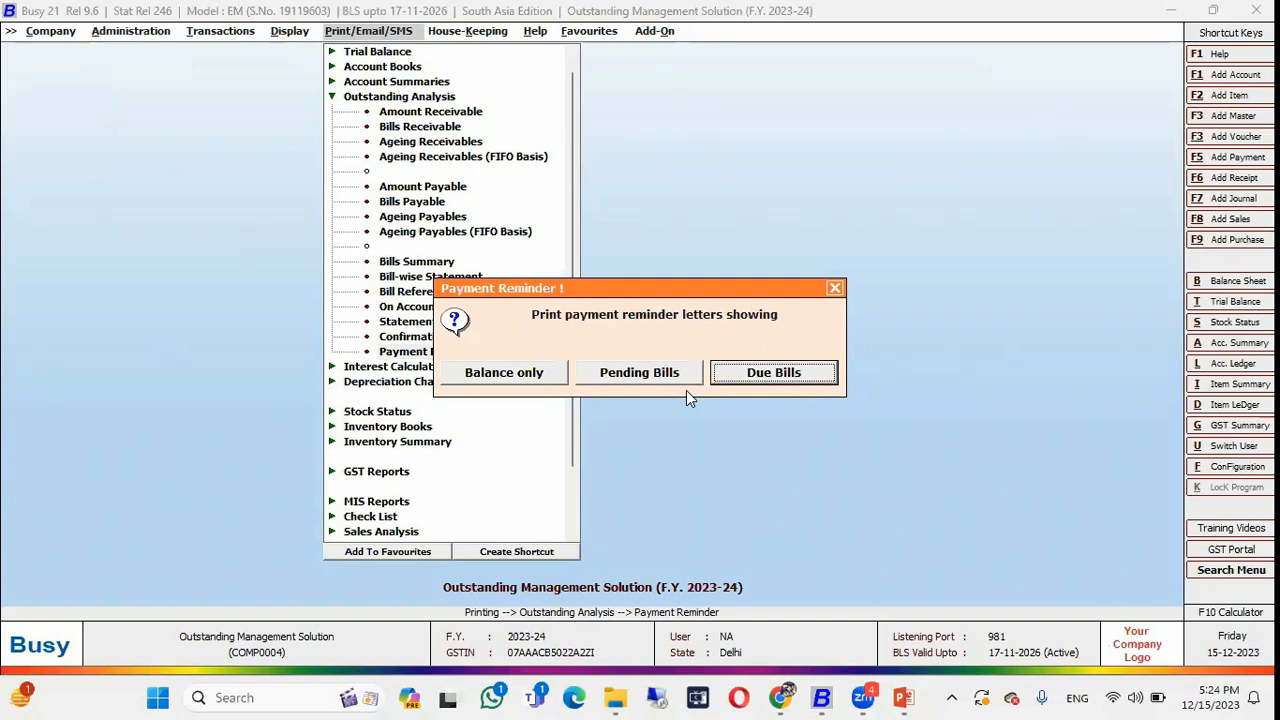
key("Left")
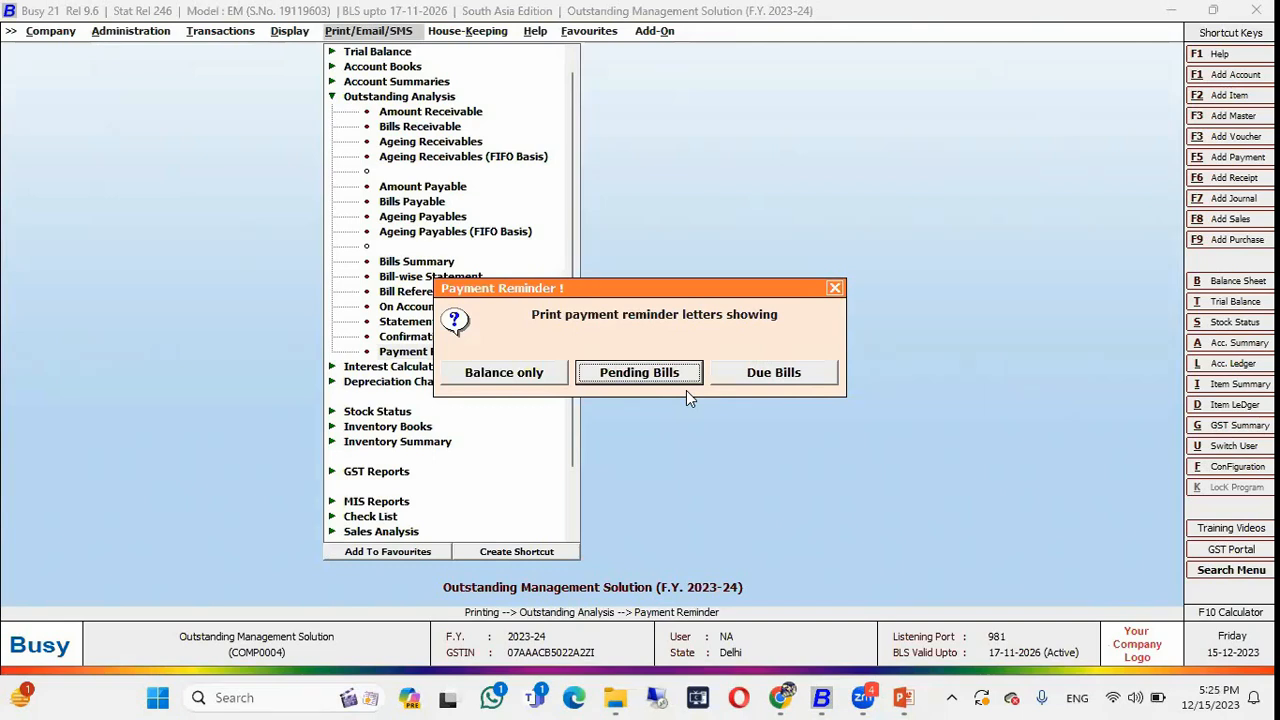
key("Left")
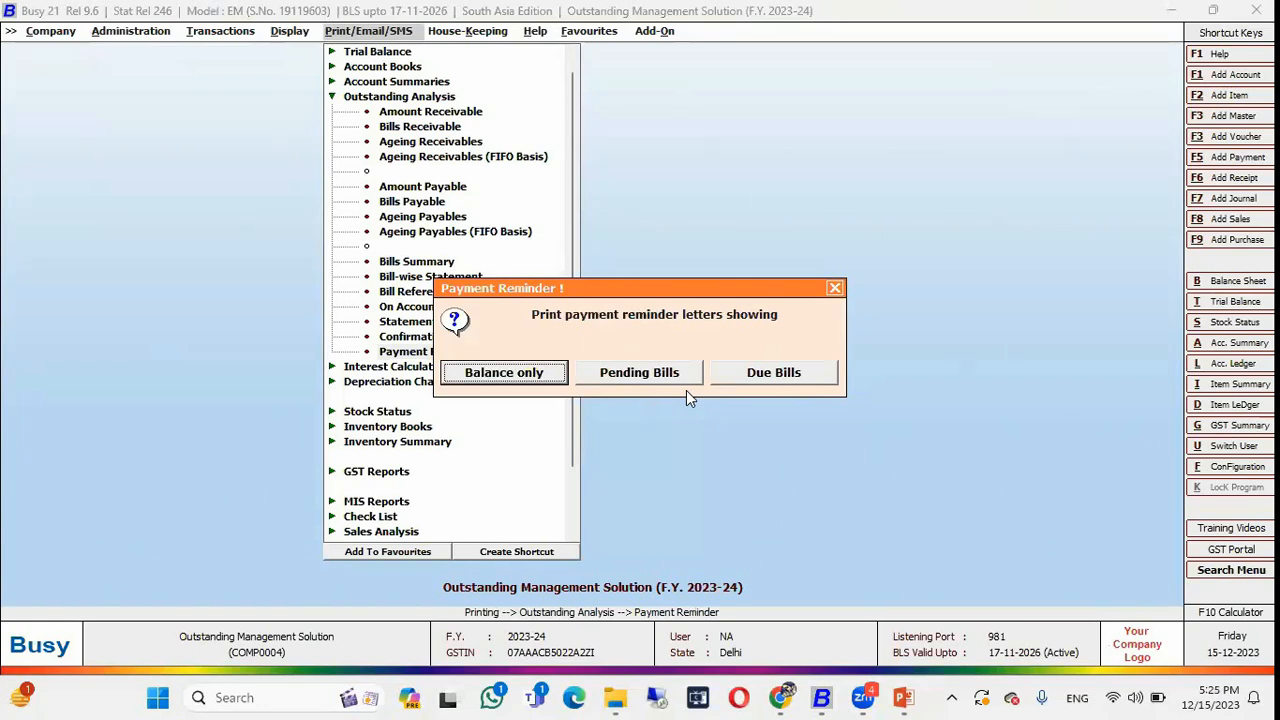
key("Right")
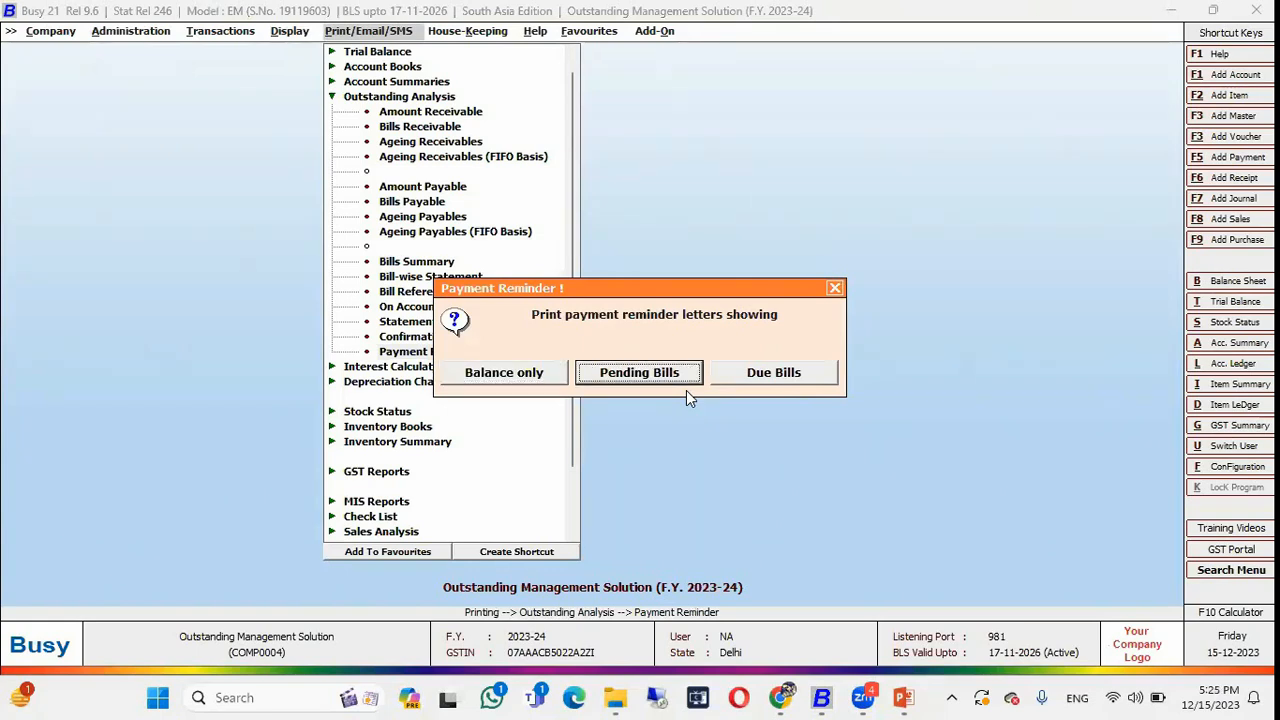
key("Return")
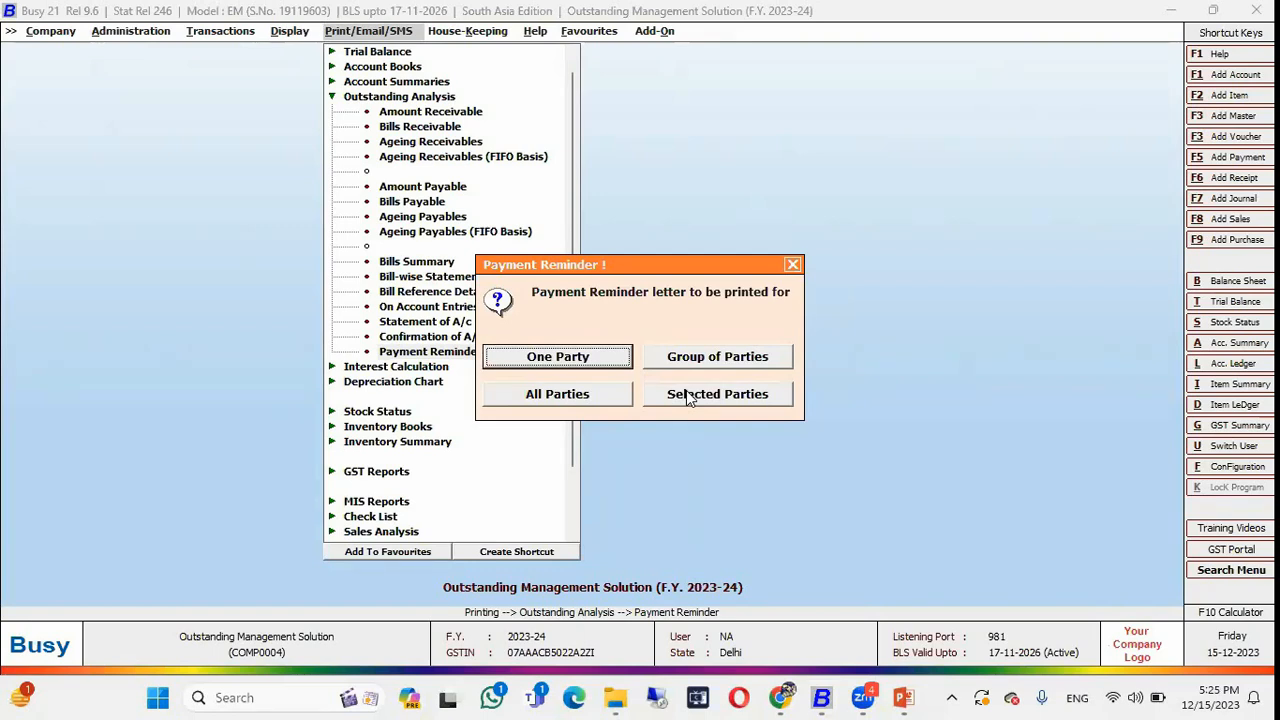
Set up the reminder for one party, BB Plus Supermarts, dated 15-12-2023 in the STANDARD format, accepting the remaining print options.
left_click(577, 360)
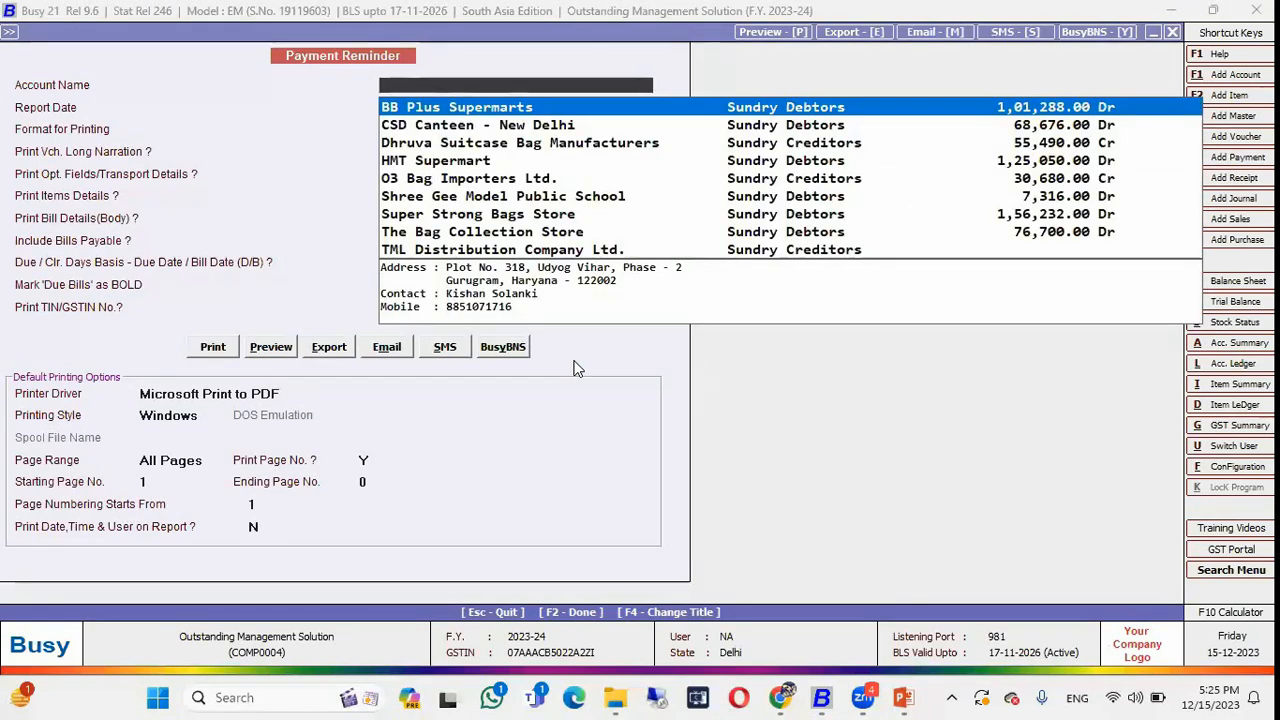
key("Return")
key("Return")
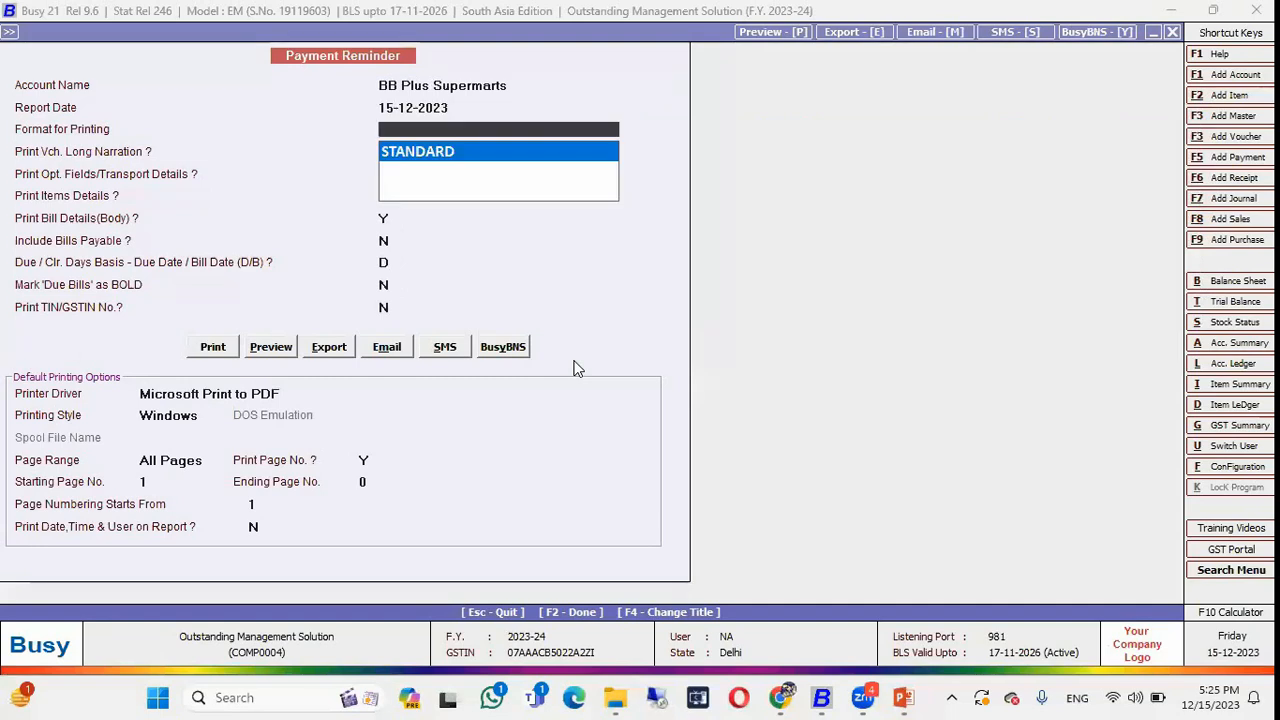
key("Return")
key("Return")
key("Return")
key("Return")
key("Return")
key("Return")
key("Return")
key("Return")
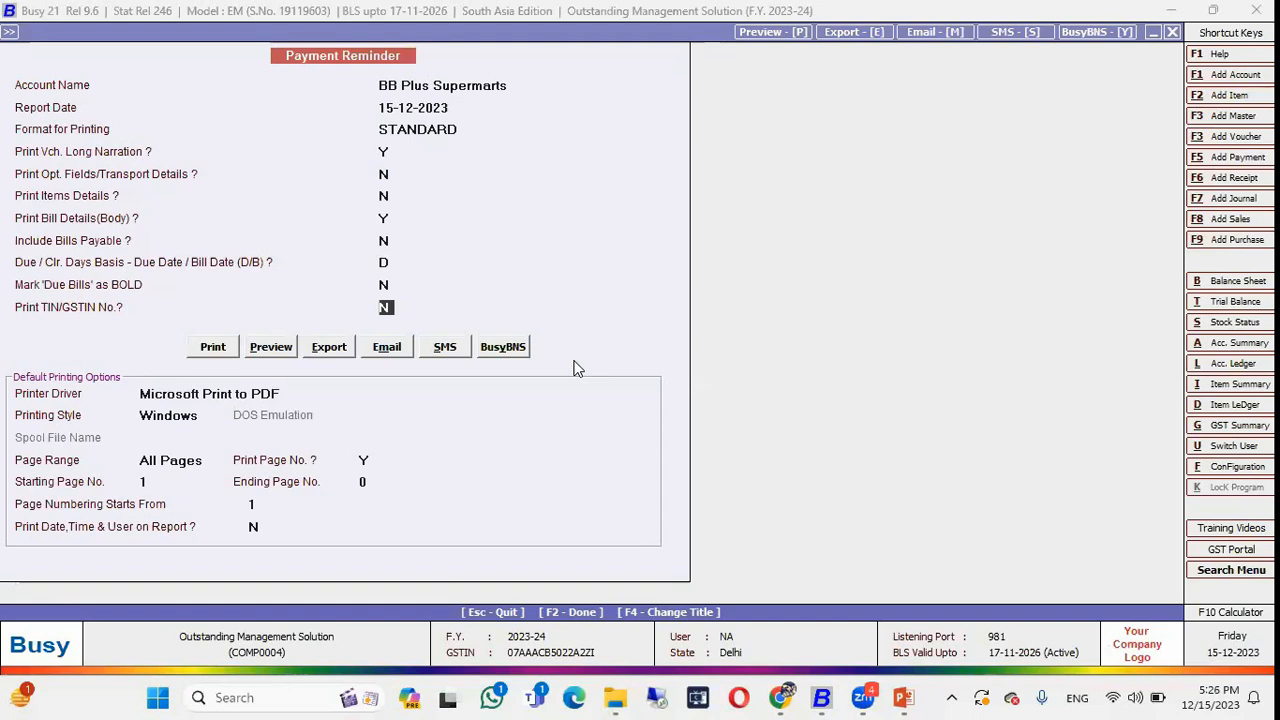
Preview the payment reminder letter, examine its text and list of all pending bills, and close the preview.
key("Return")
key("Right")
key("Return")
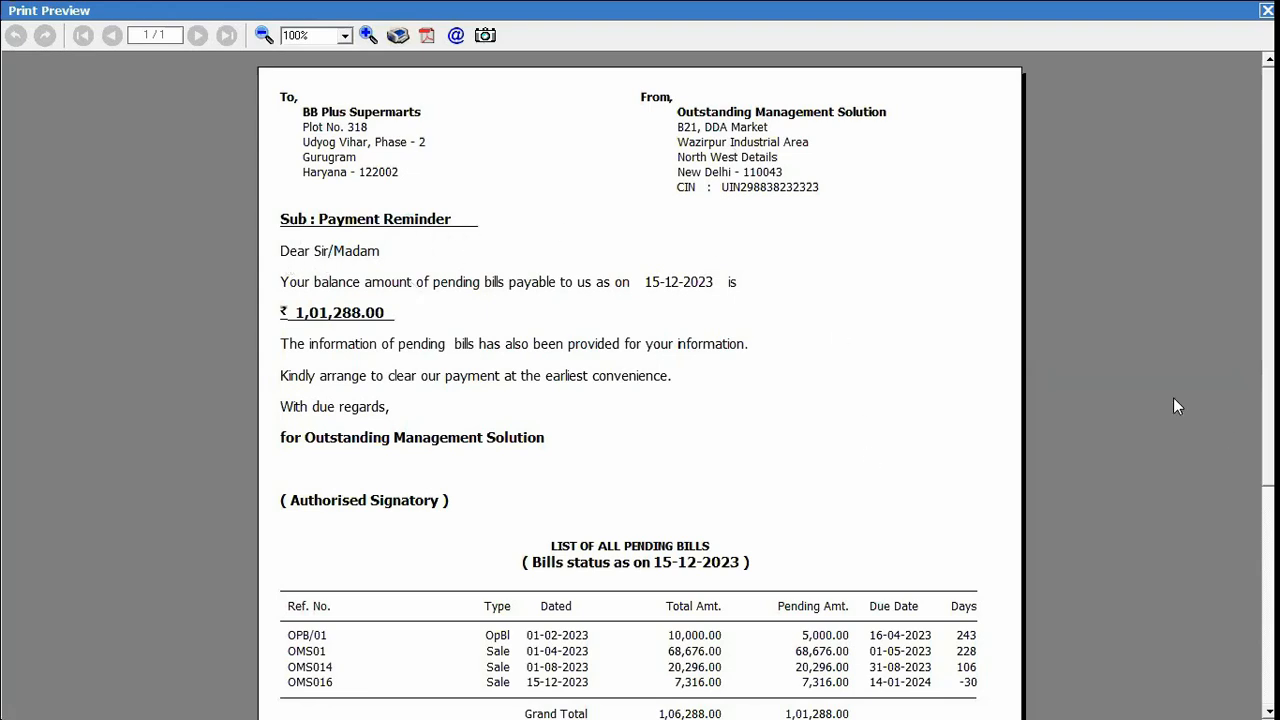
scroll(778, 350, "down", 3)
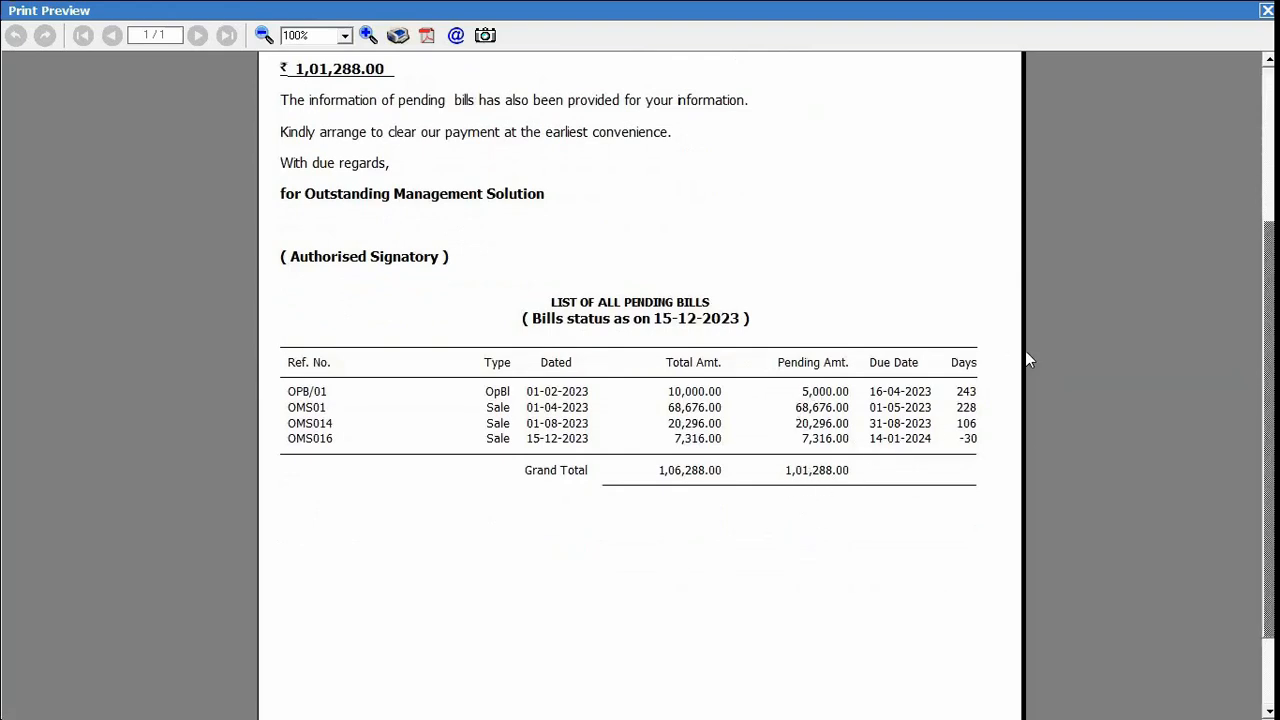
scroll(626, 176, "up", 1)
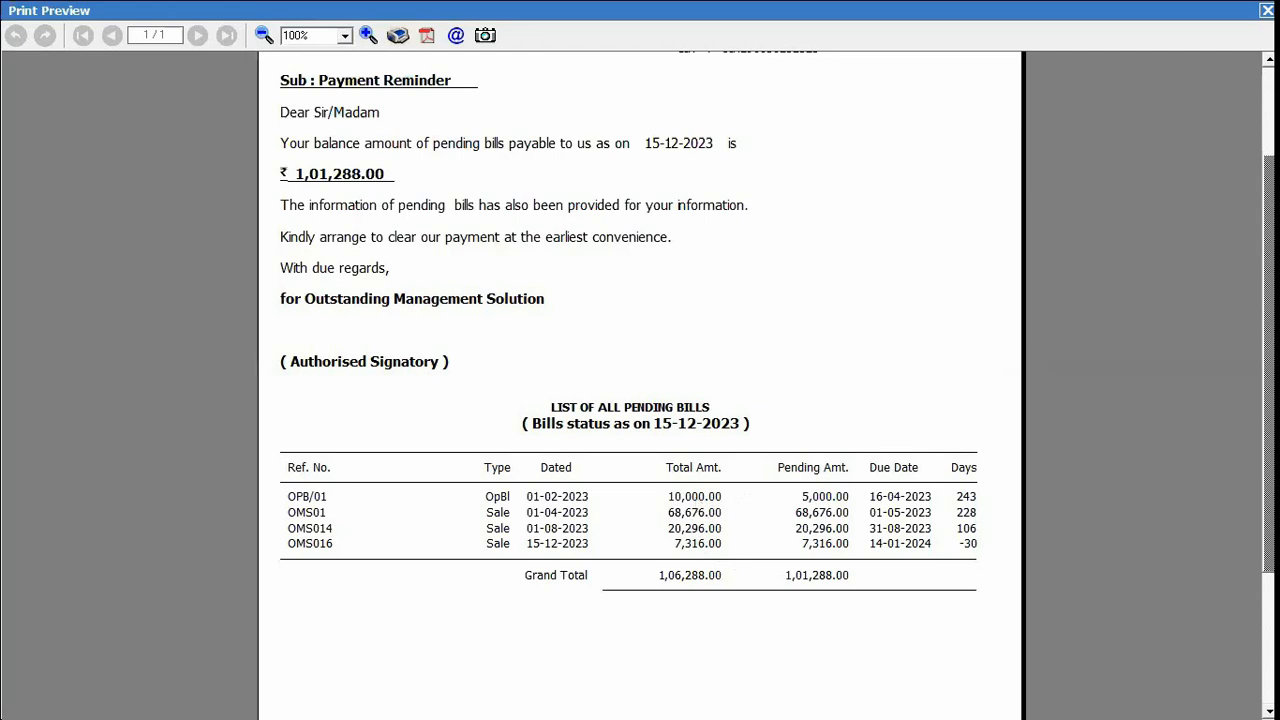
left_click_drag(1269, 440, 1269, 354)
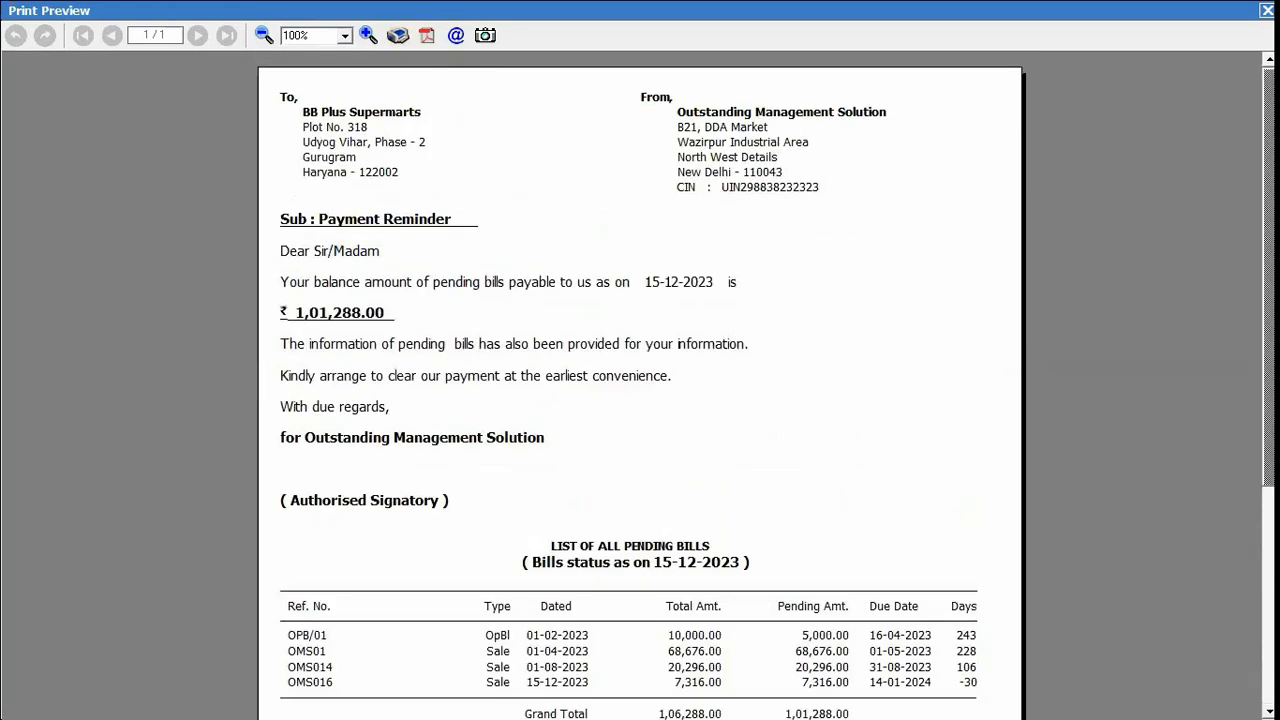
left_click(1268, 10)
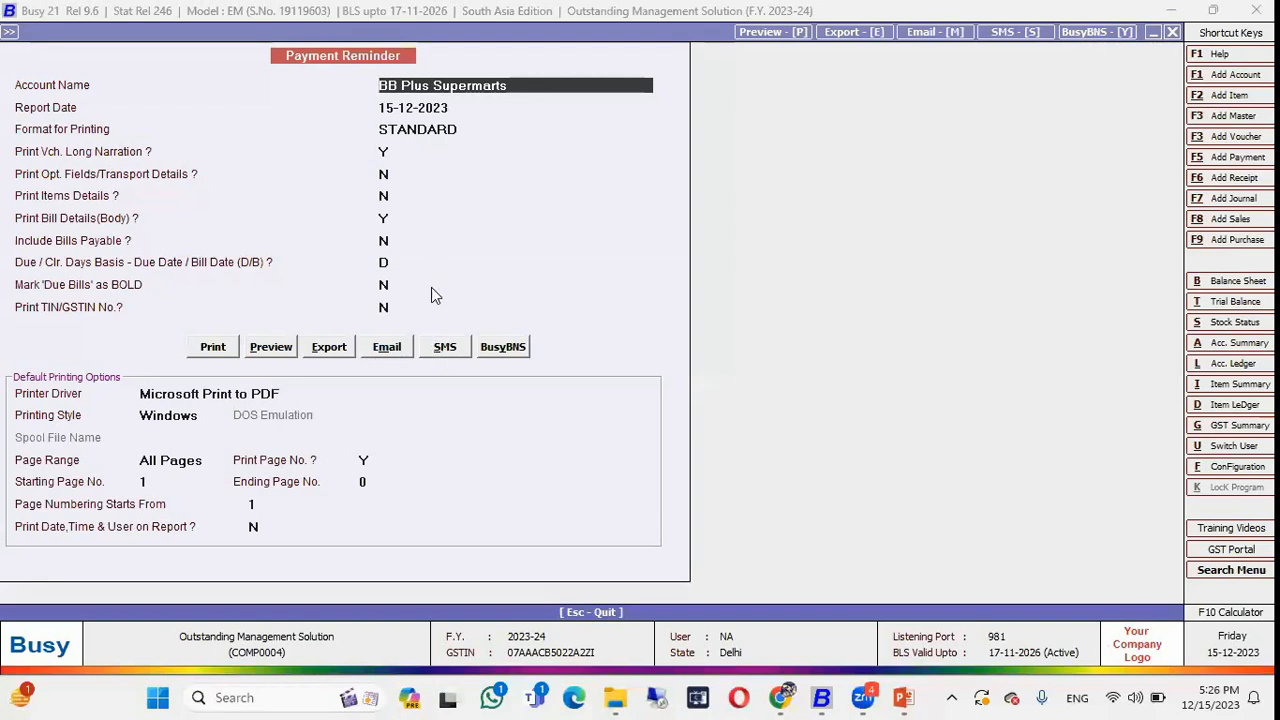
left_click(441, 347)
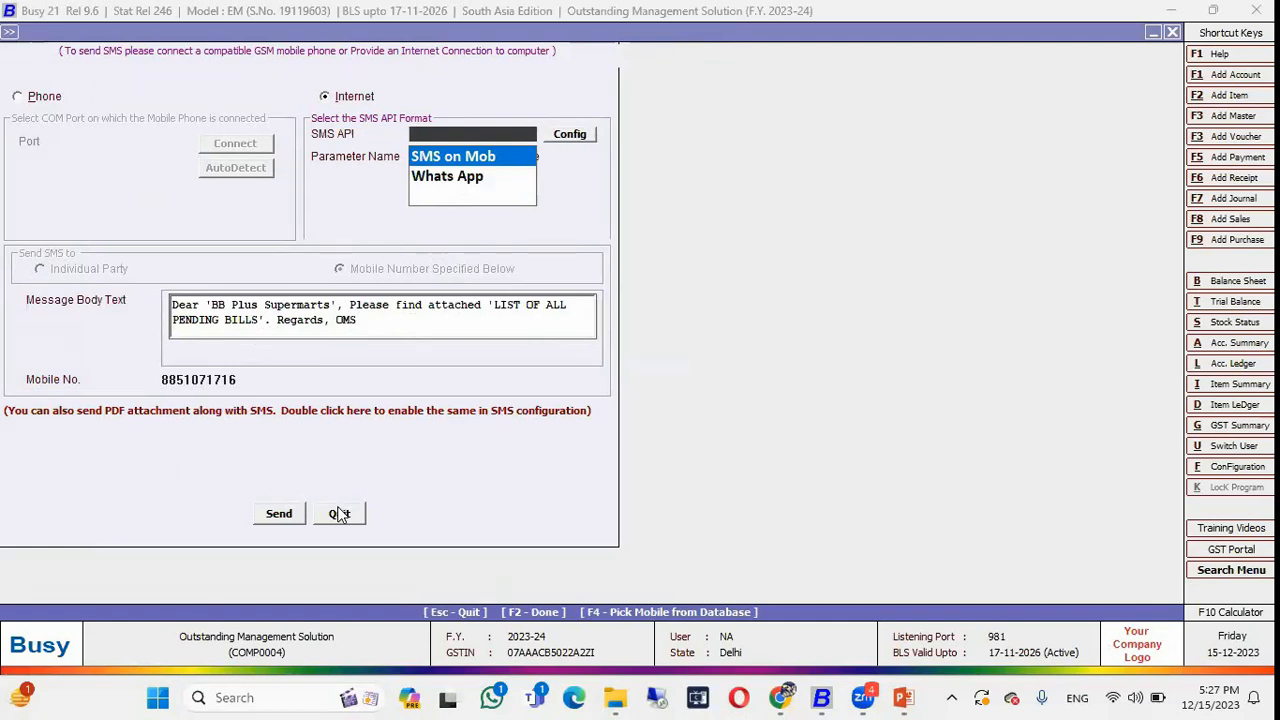
key("Return")
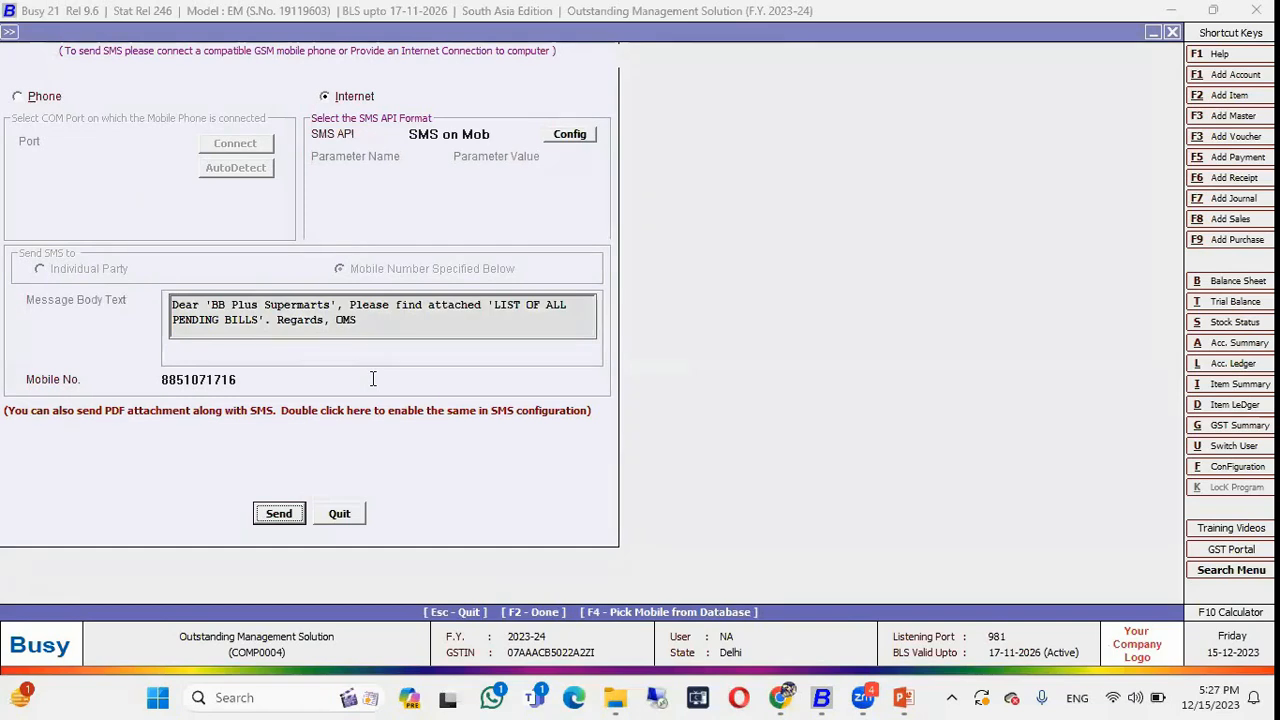
left_click(340, 514)
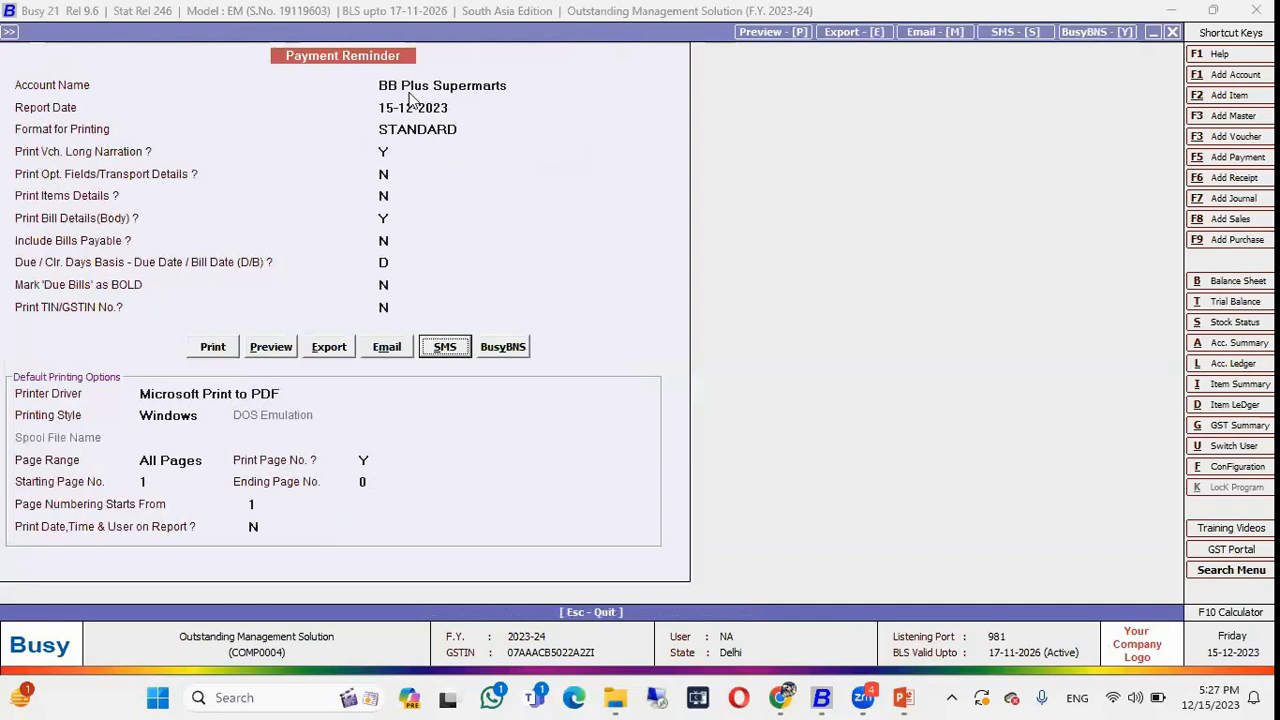
key("Escape")
key("Escape")
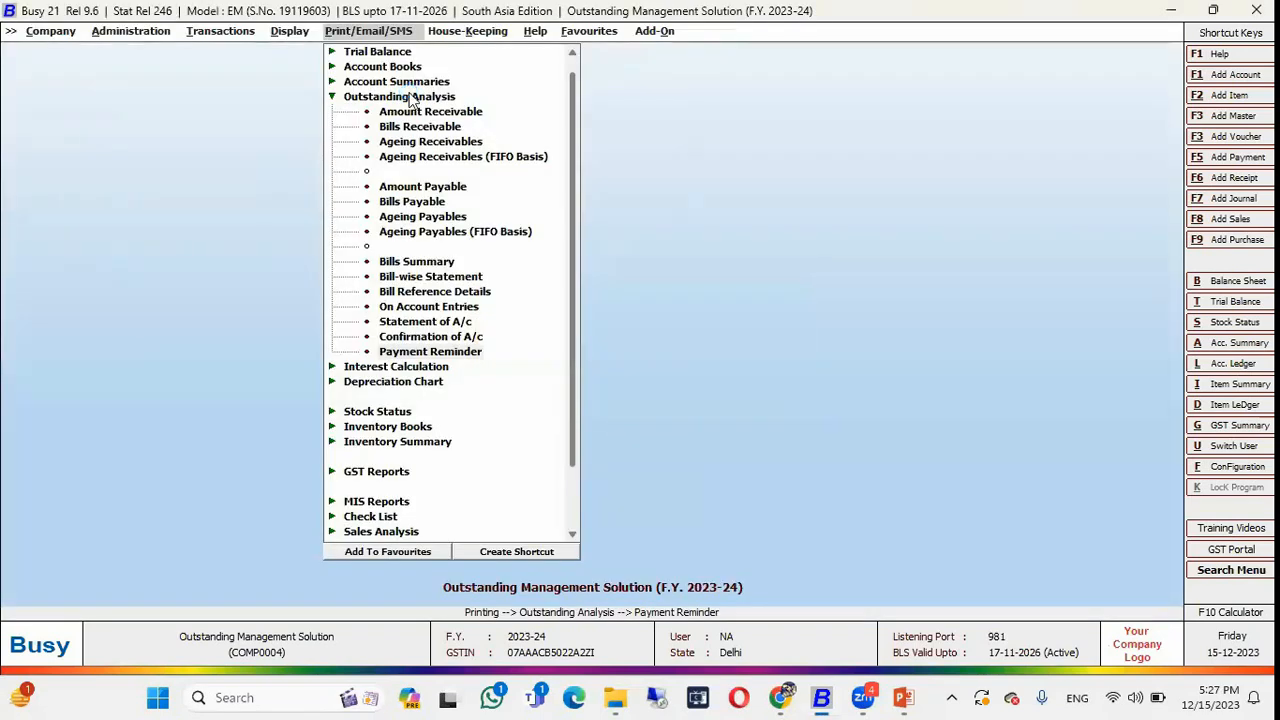
Start the pending-bills payment reminder for one party again, choosing BB Plus Supermarts, report date 15-12-2023 and the STANDARD format.
key("Return")
key("Return")
key("Return")
key("Return")
key("Return")
key("Return")
key("Return")
key("Return")
key("Return")
key("Return")
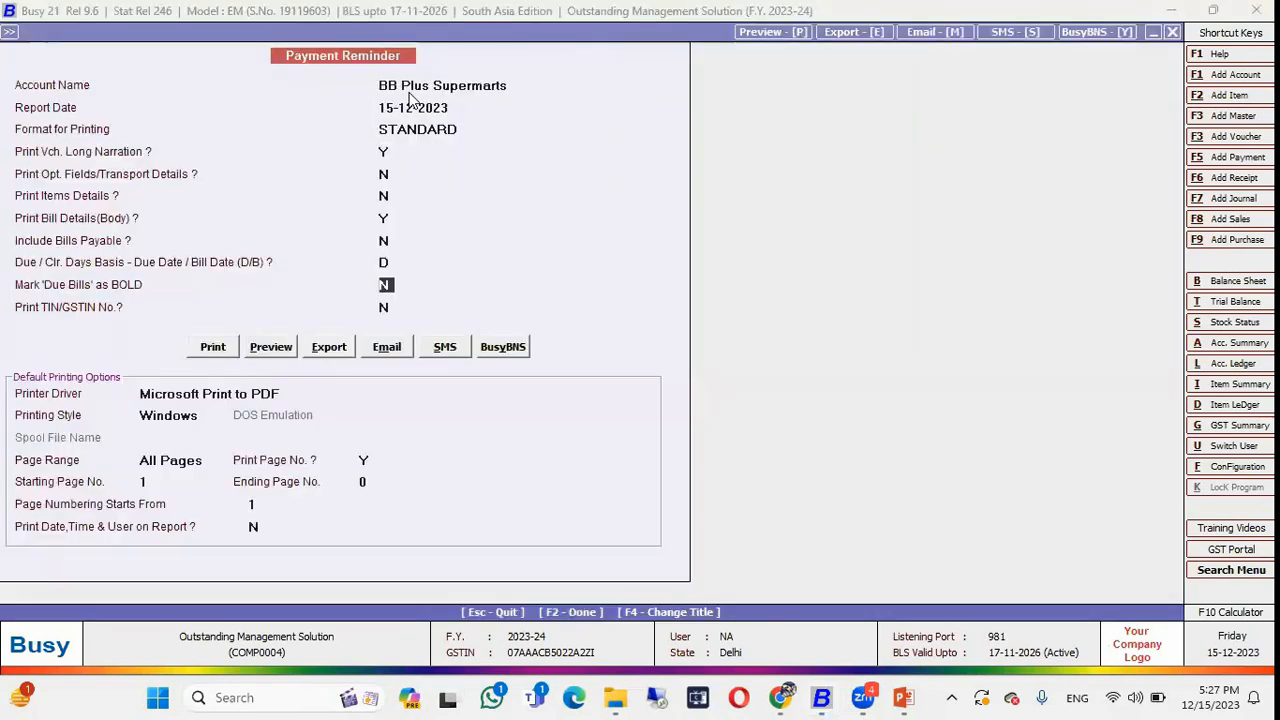
Review the reminder's options from the printing format through to the TIN/GSTIN number setting.
key("Up")
key("Up")
key("Up")
key("Up")
key("Up")
key("Up")
key("Up")
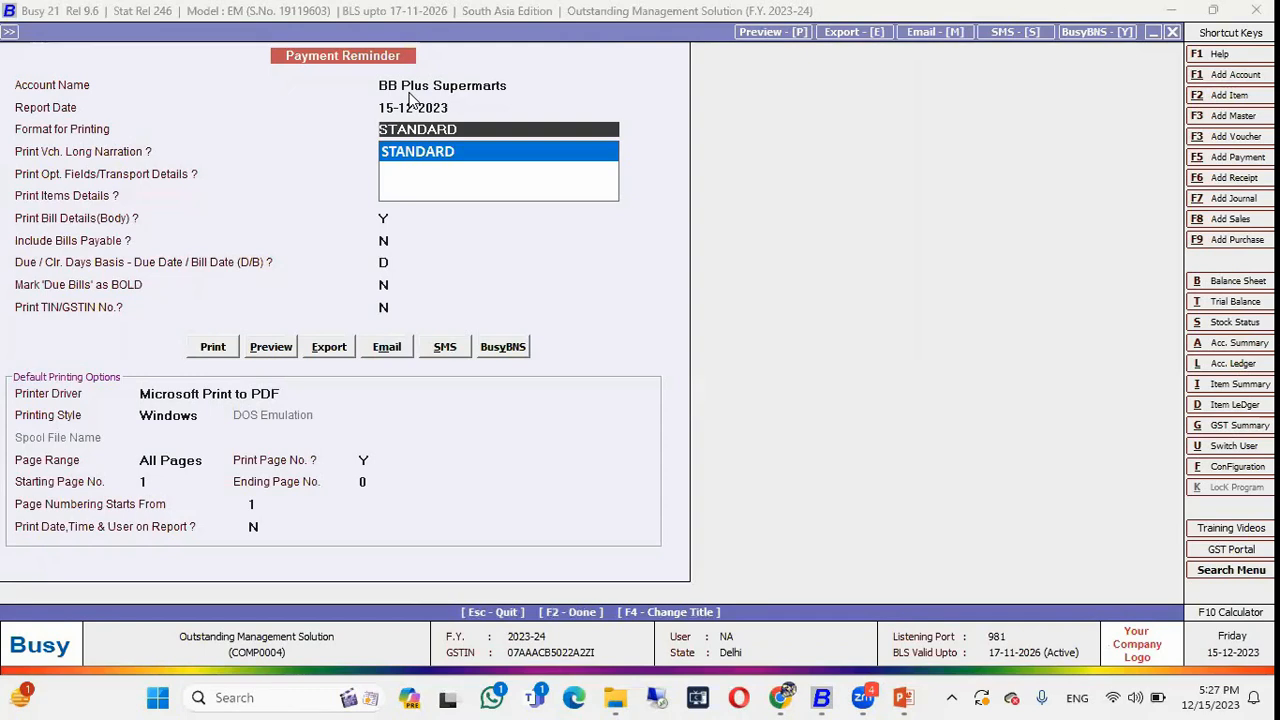
key("Return")
key("Return")
key("Return")
key("Return")
key("Return")
key("Return")
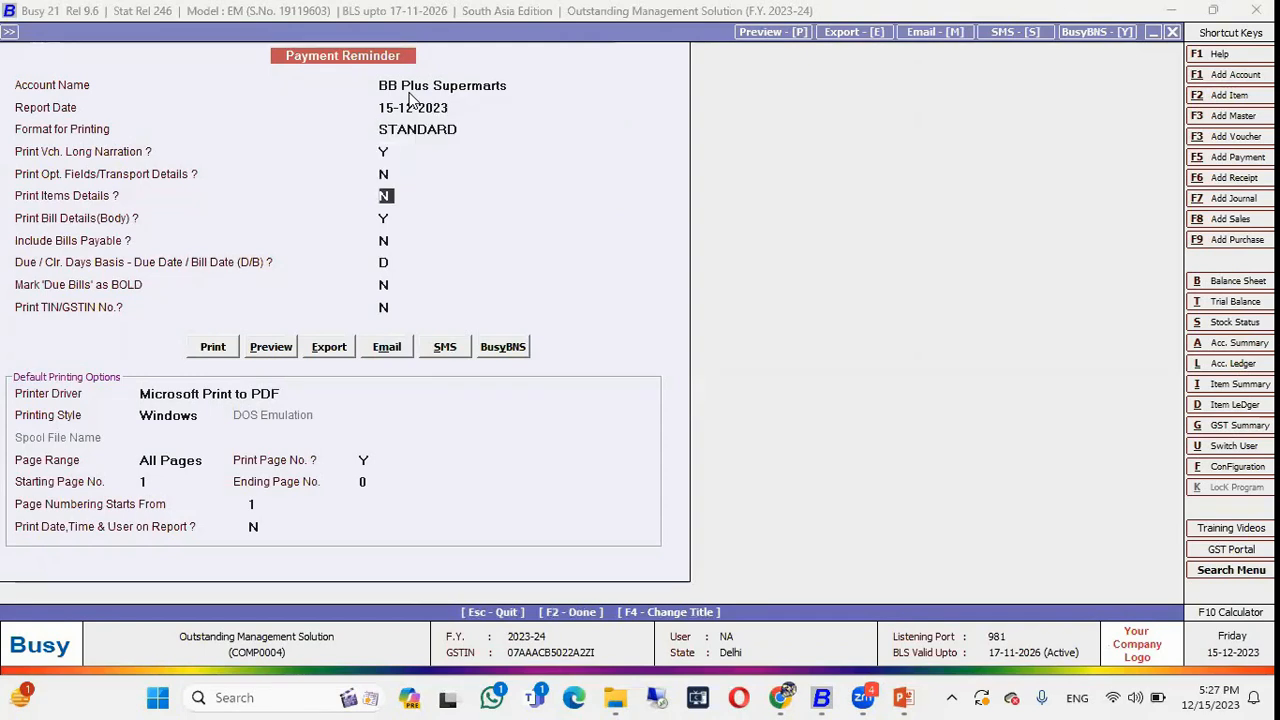
key("Return")
key("Return")
key("Return")
Send the payment reminder by SMS to the party's mobile number using the SMS on Mob API.
key("Right")
key("Right")
key("Right")
key("Right")
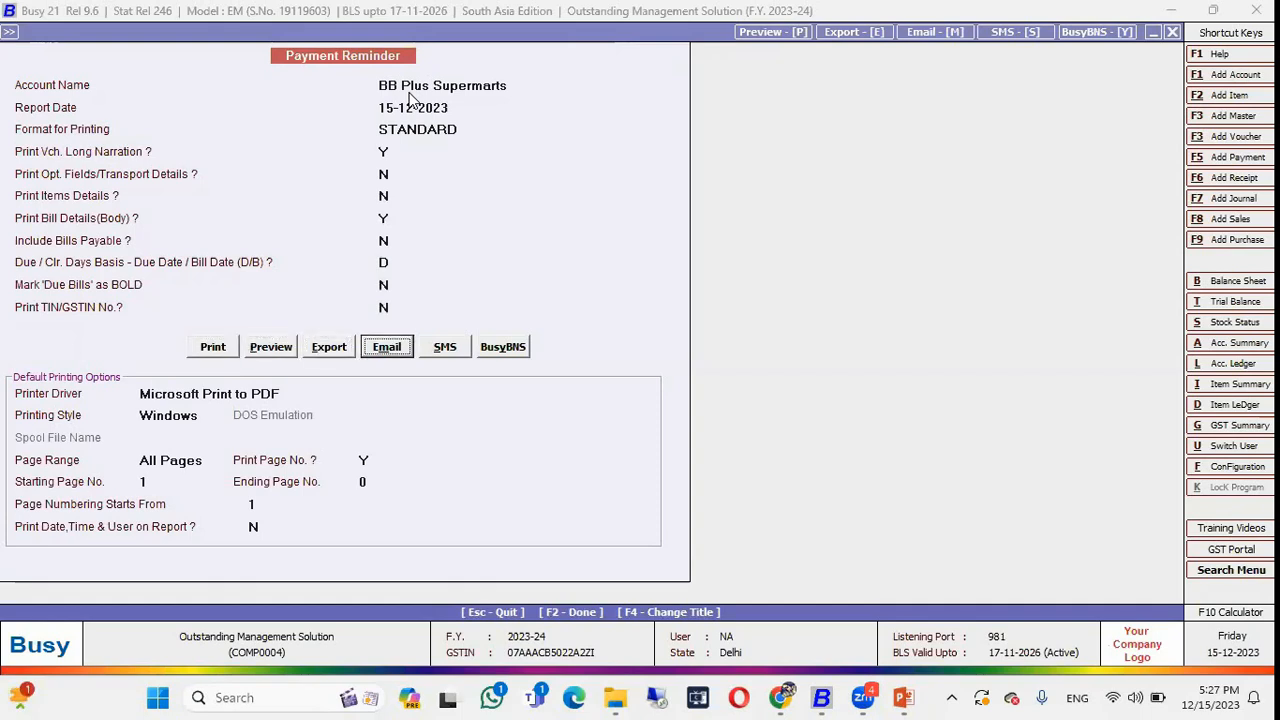
key("Return")
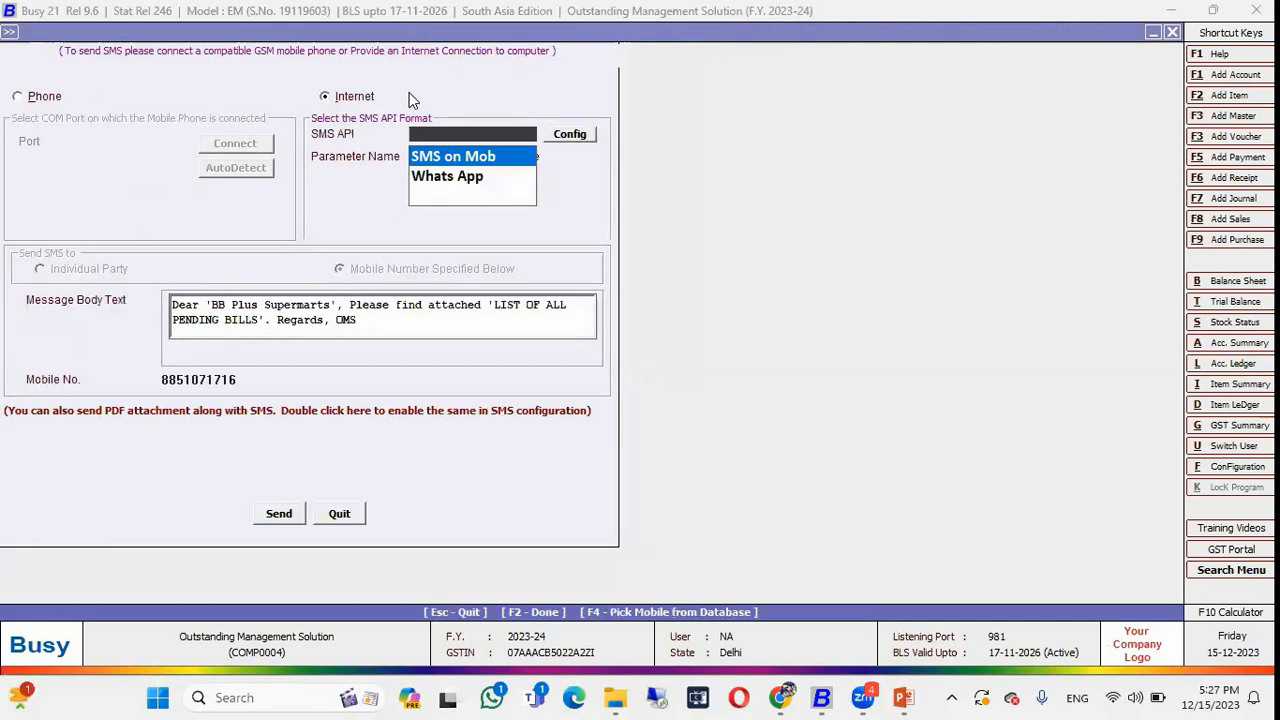
key("Return")
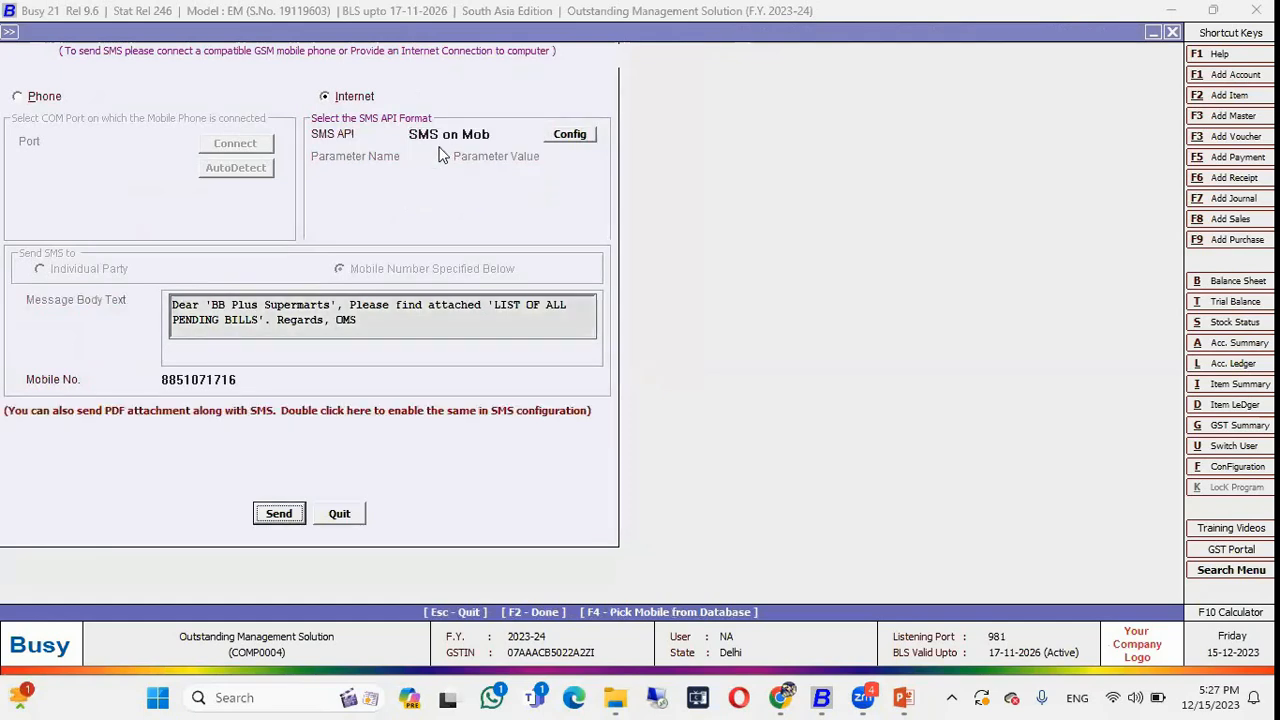
left_click(221, 380)
left_click_drag(261, 378, 33, 375)
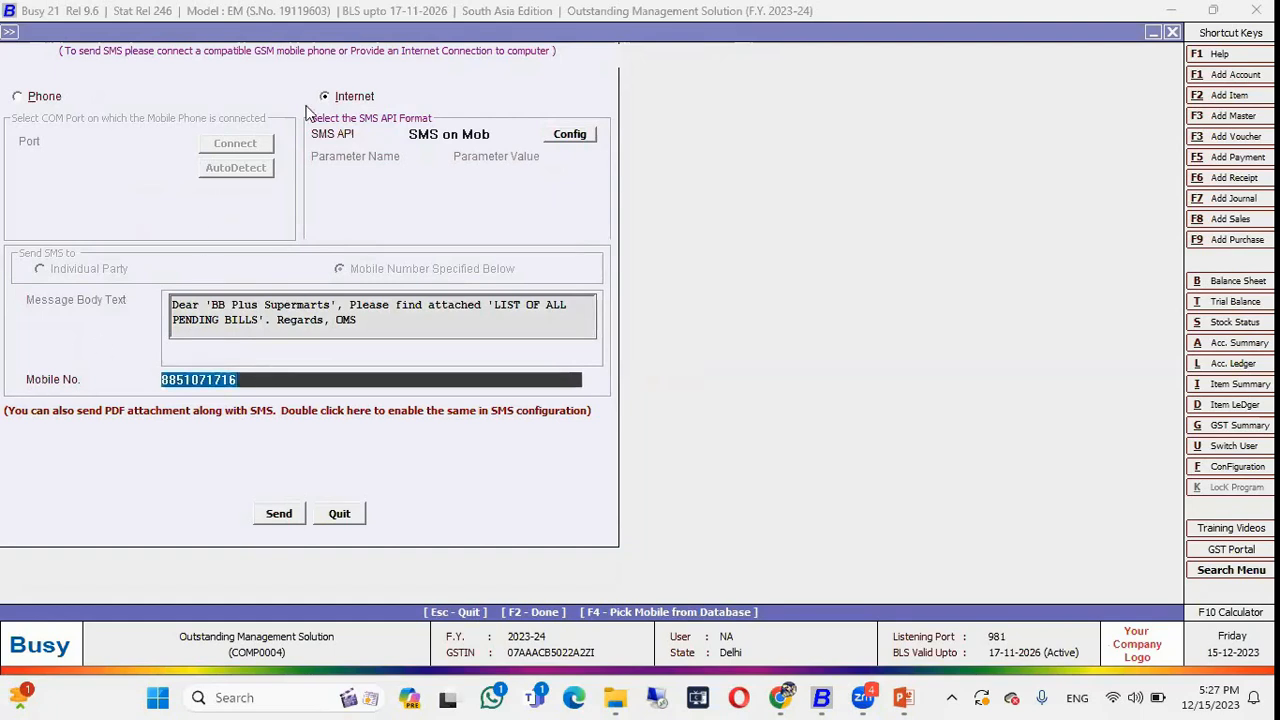
left_click(279, 513)
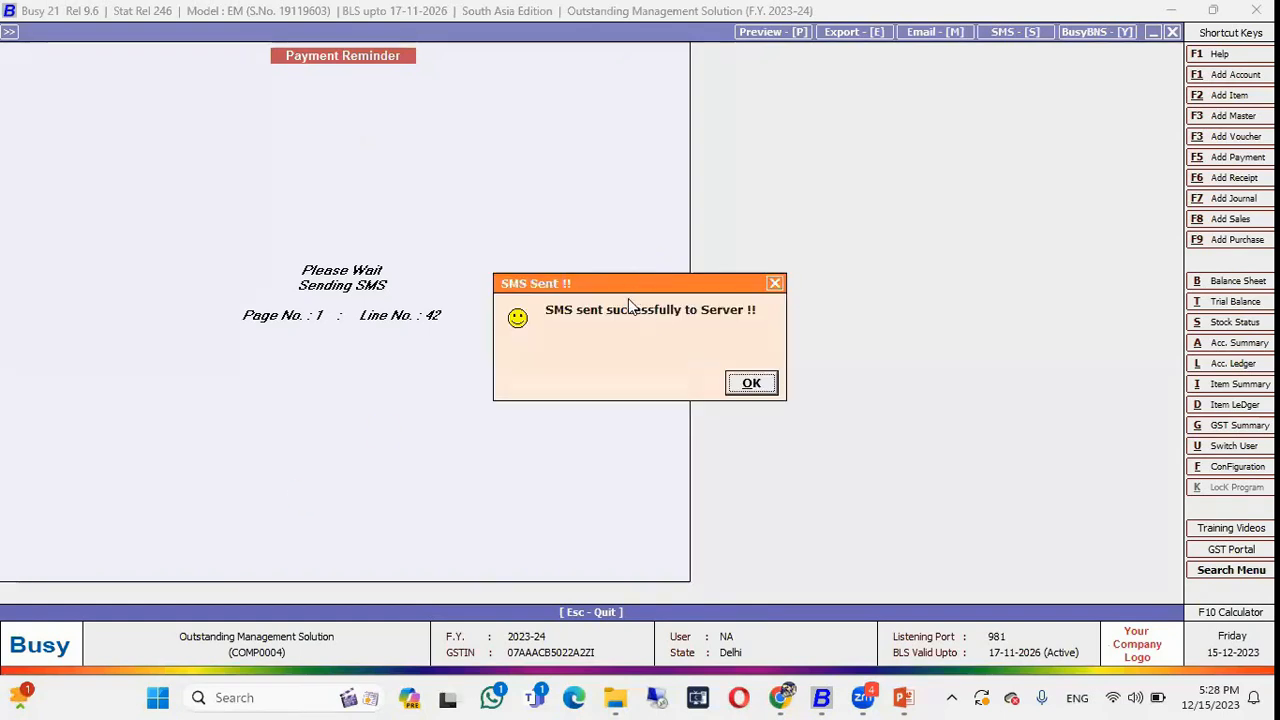
left_click(746, 381)
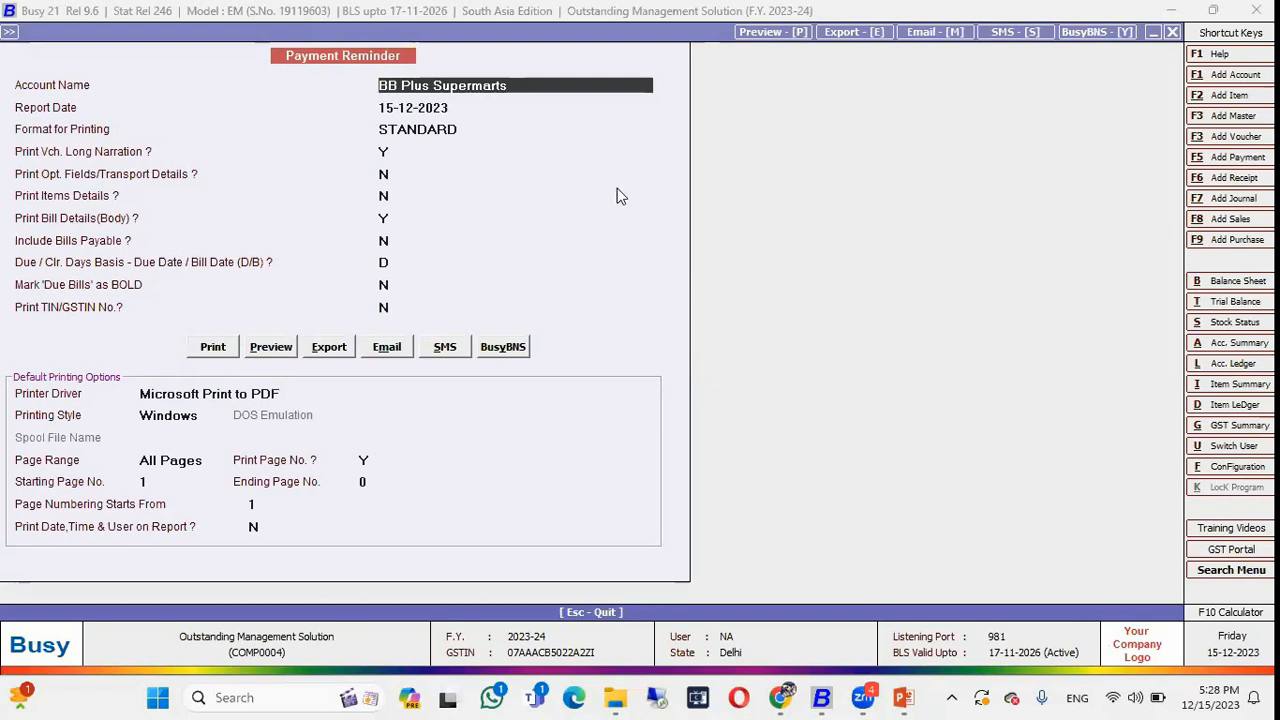
Try to send the payment reminder to the party's WhatsApp number using the Whats App API.
left_click(445, 347)
key("Down")
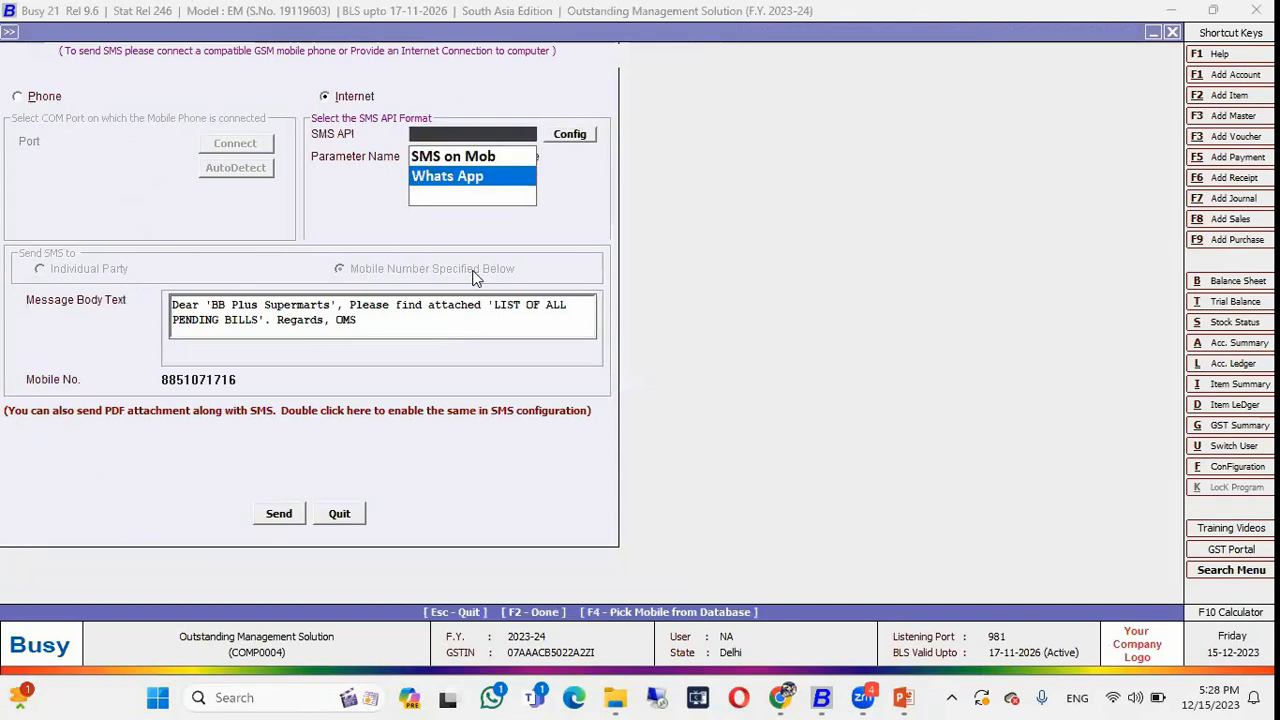
key("Return")
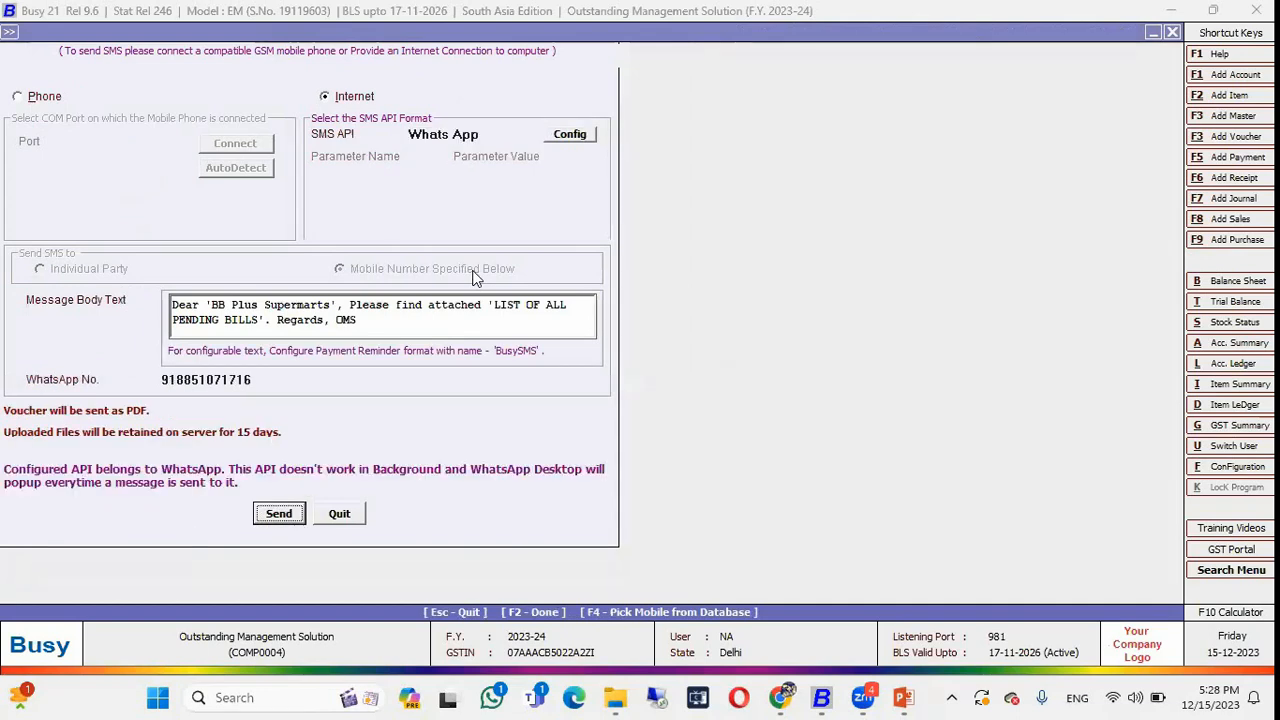
left_click(265, 380)
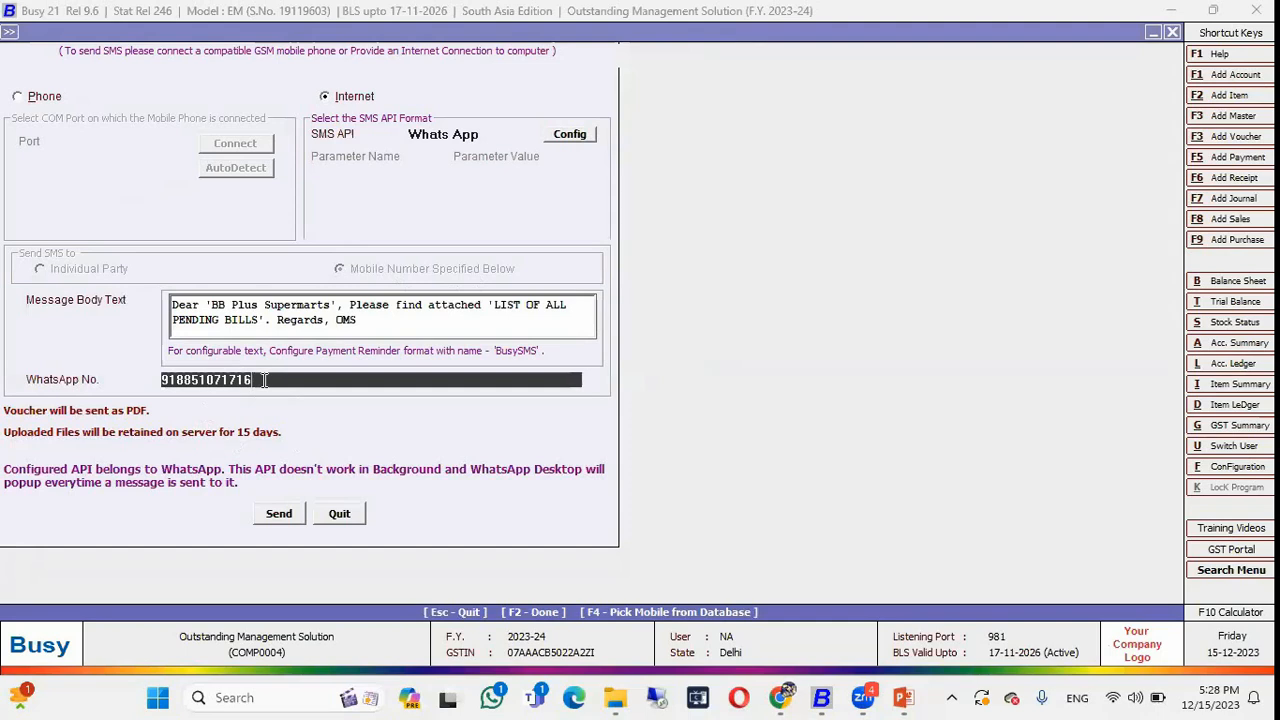
left_click(279, 514)
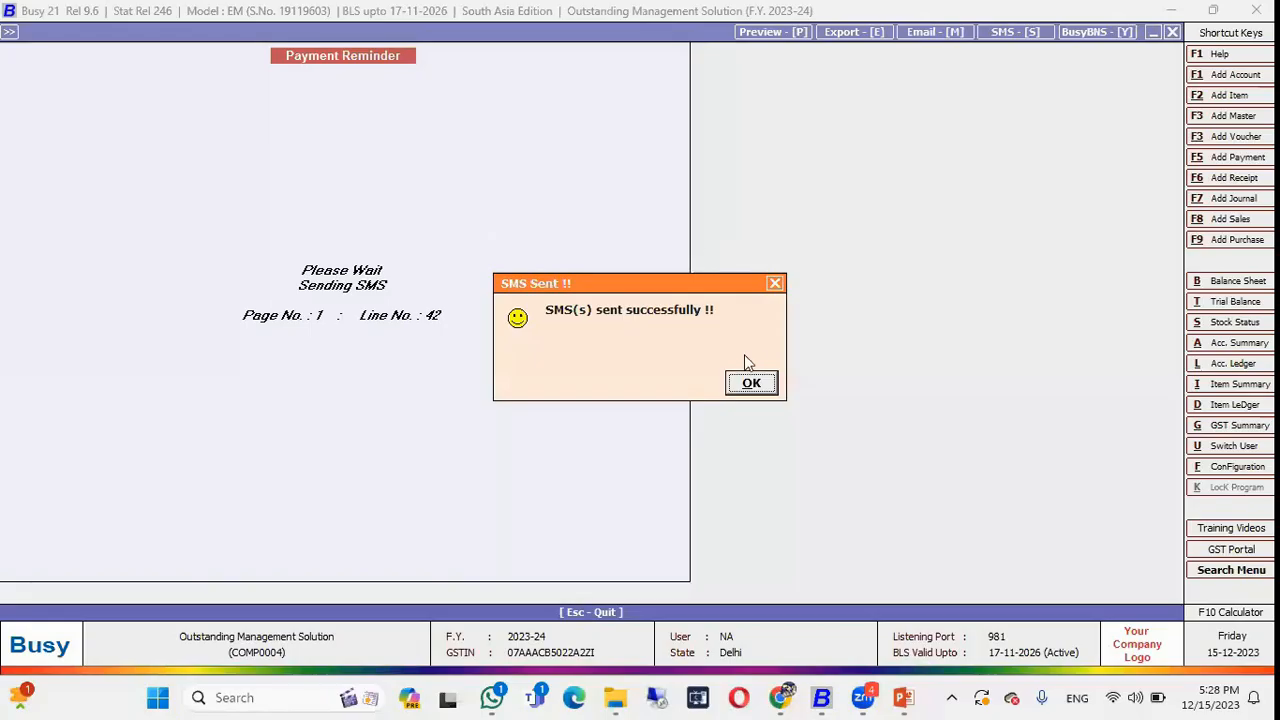
left_click(751, 380)
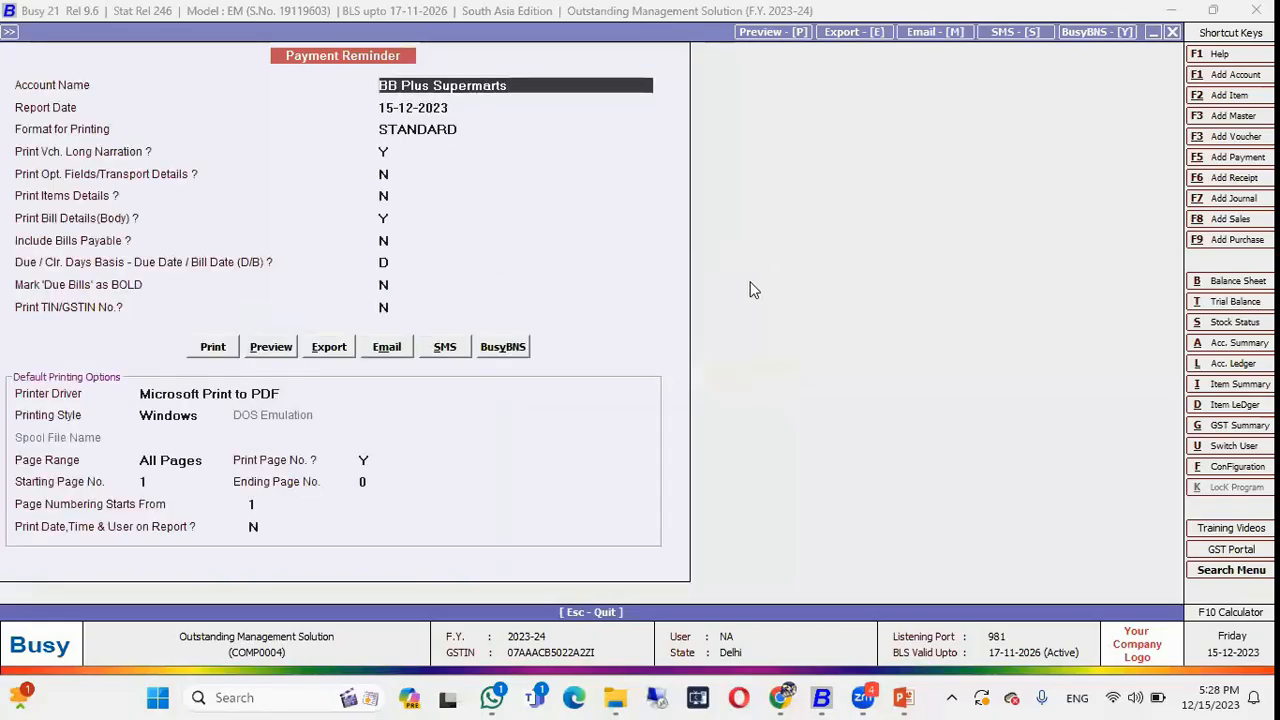
Send the reminder through the Whats App API again and post the prepared 'LIST OF ALL PENDING BILLS' message in the WhatsApp chat.
left_click(444, 346)
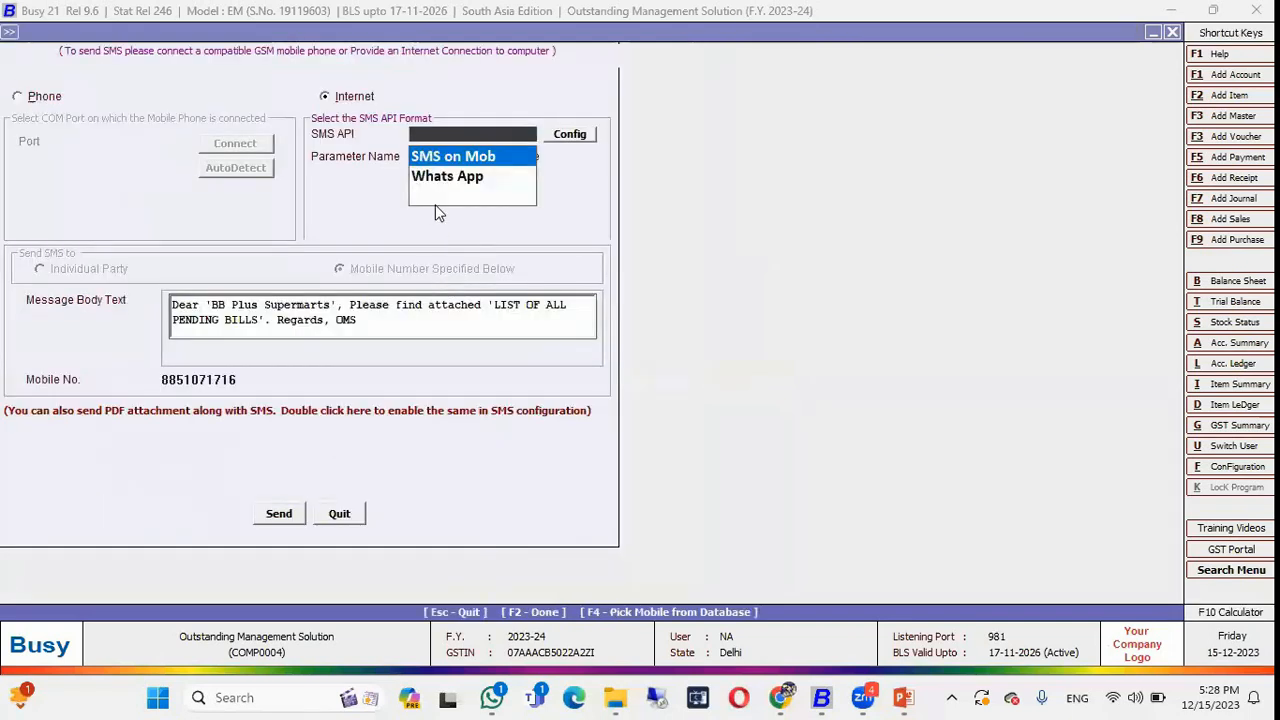
double_click(435, 204)
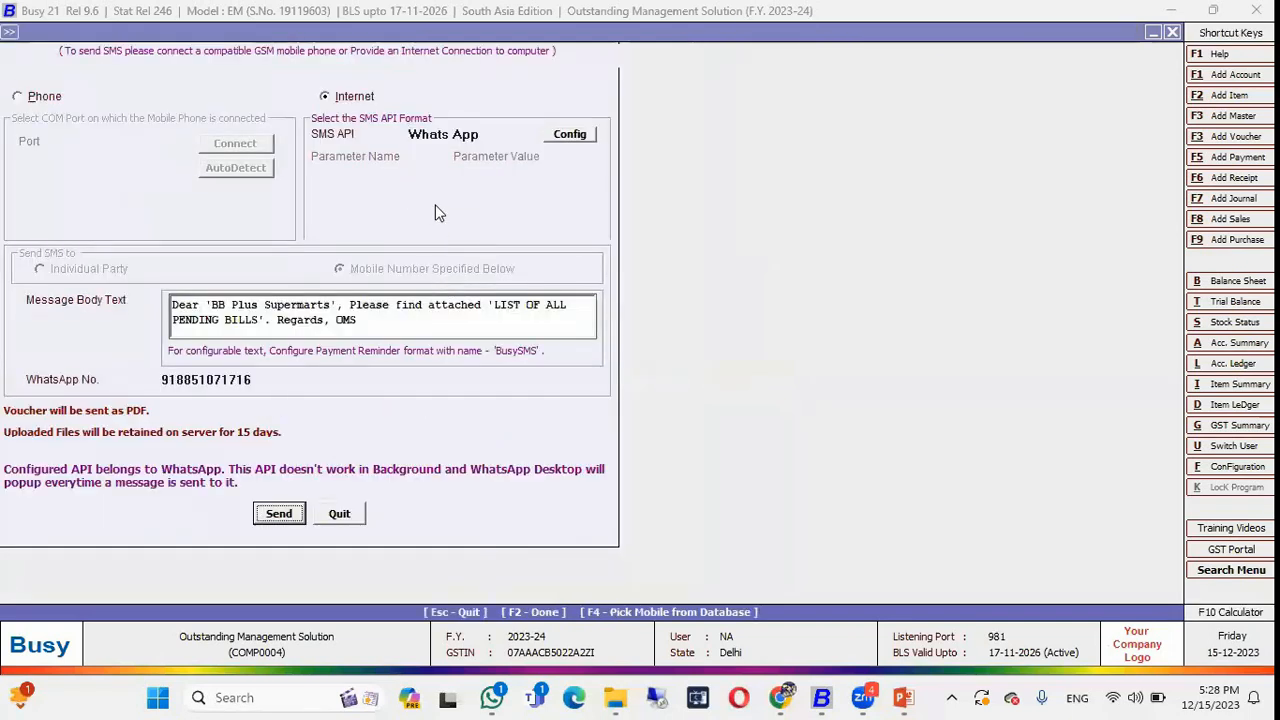
left_click(277, 513)
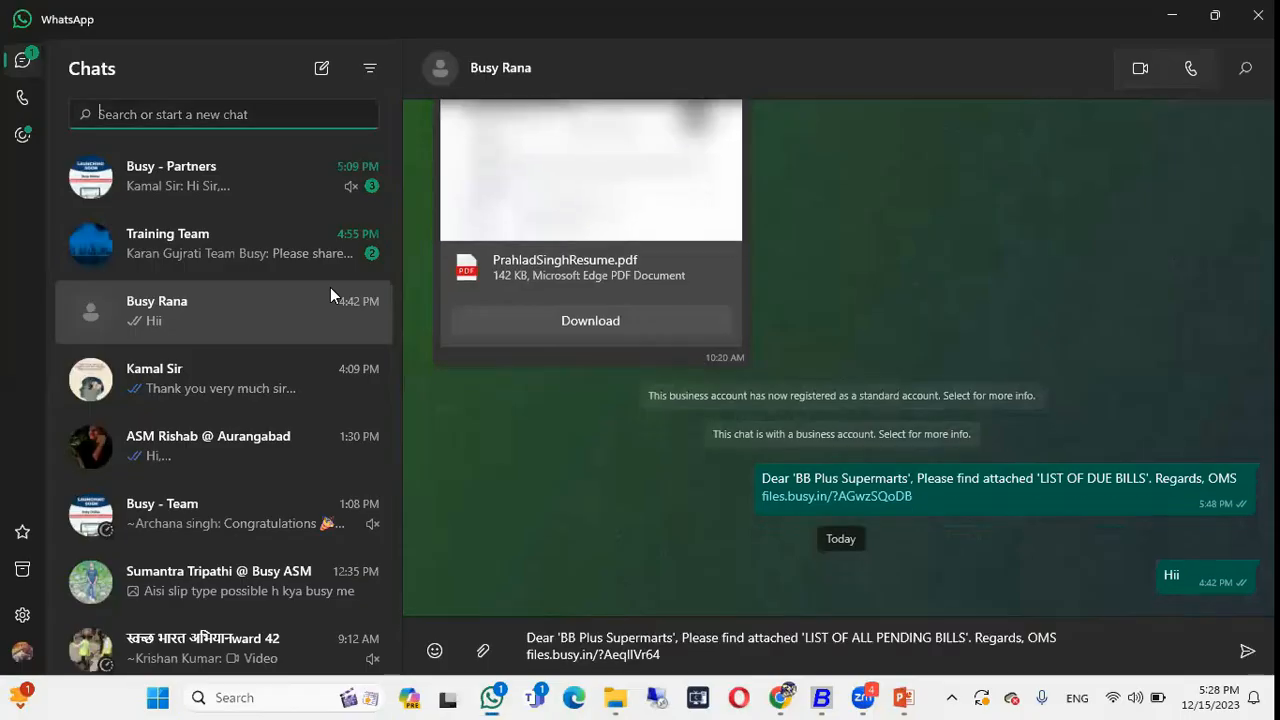
left_click(691, 663)
key("Return")
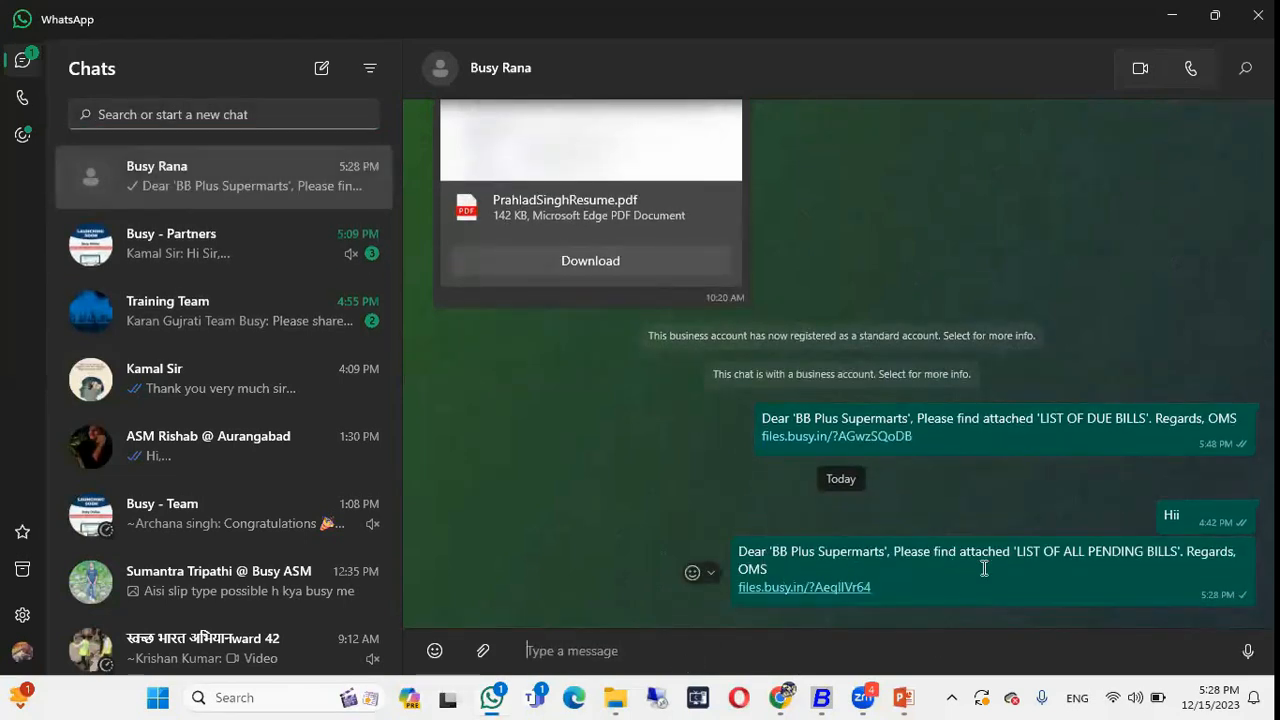
Open the file link in the sent message, examine the payment reminder PDF, and switch back to Busy.
left_click(813, 588)
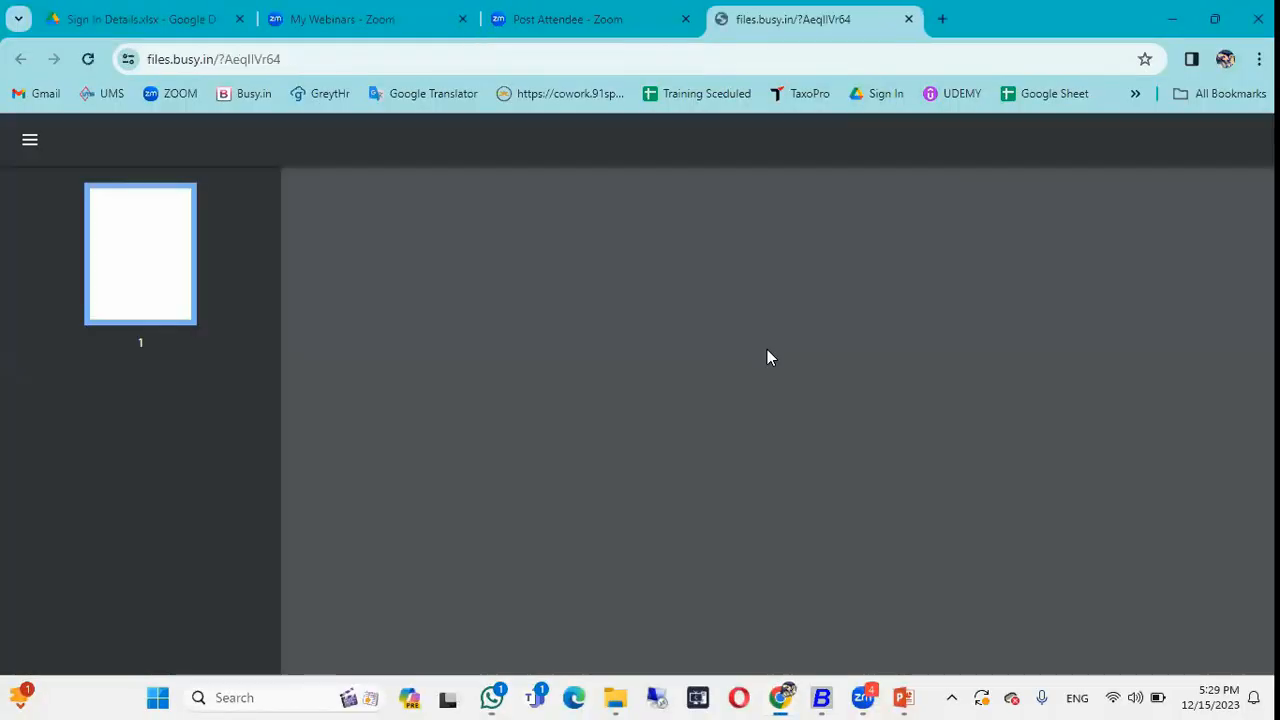
scroll(731, 373, "down", 3)
scroll(731, 373, "up", 3)
scroll(731, 373, "down", 4)
scroll(731, 373, "up", 4)
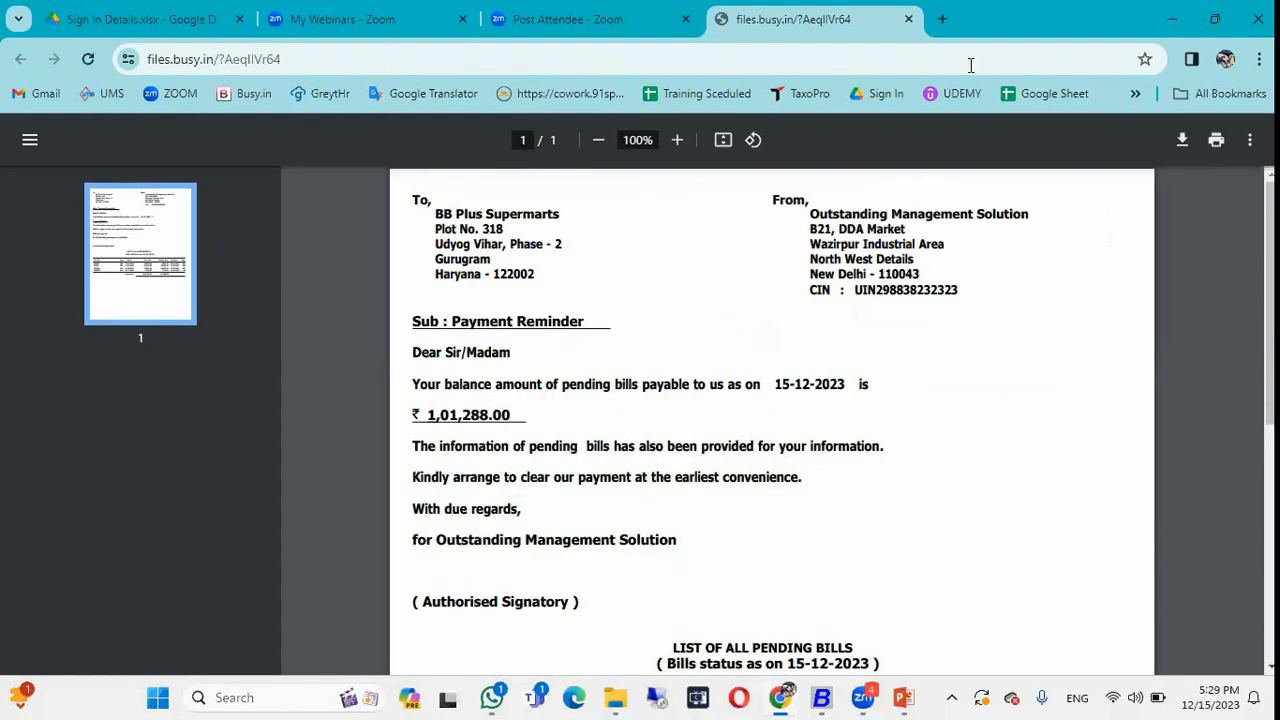
key("alt+Tab")
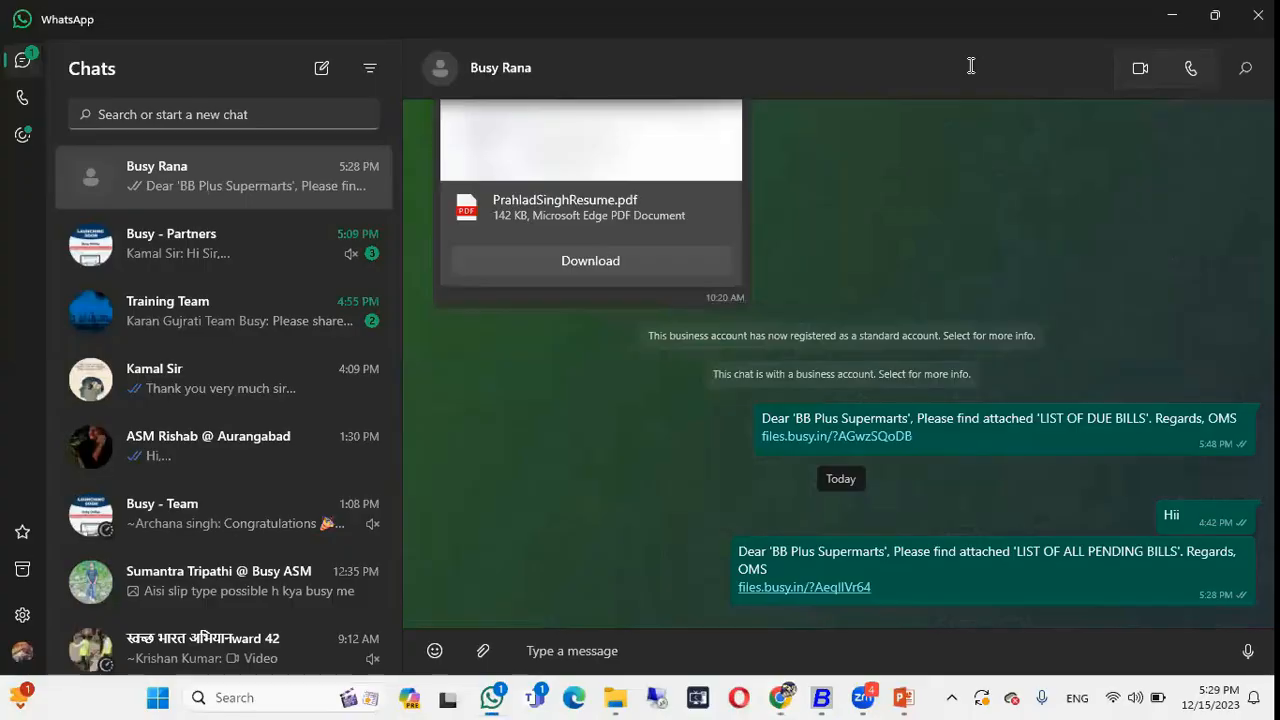
key("alt+Tab")
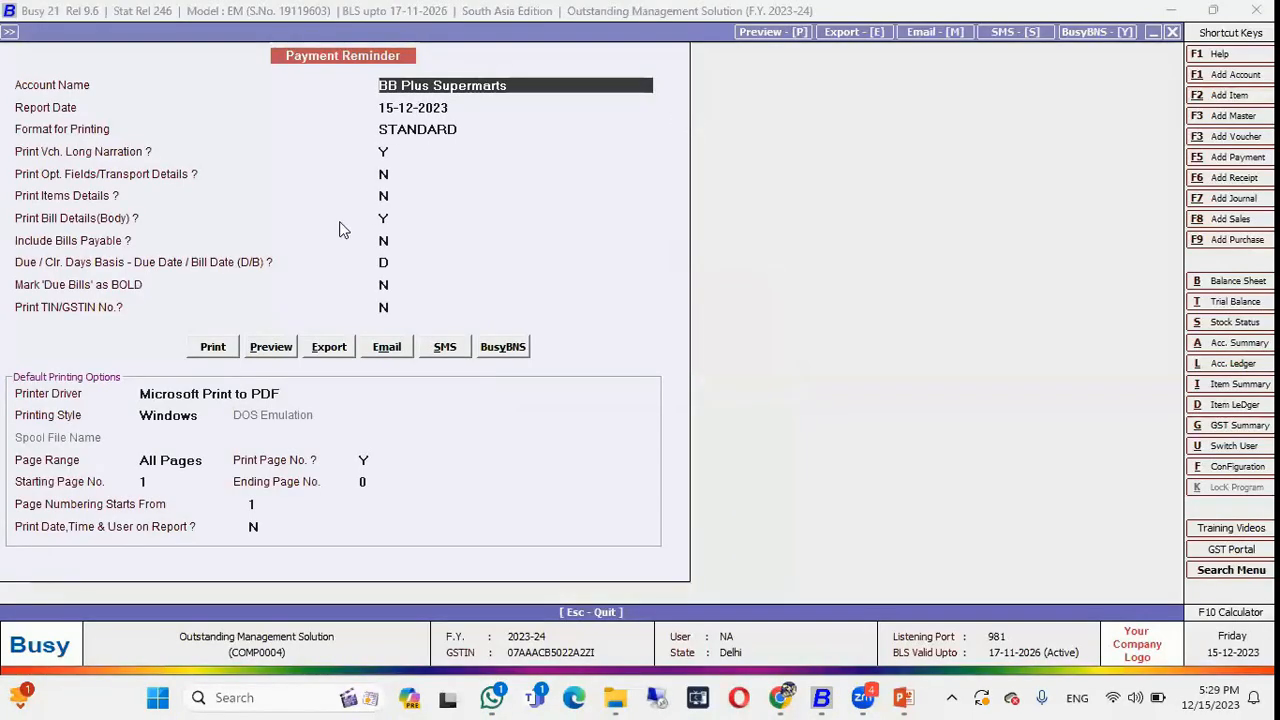
Email the payment reminder as a PDF attachment to the party's email address and acknowledge the sending.
left_click(383, 350)
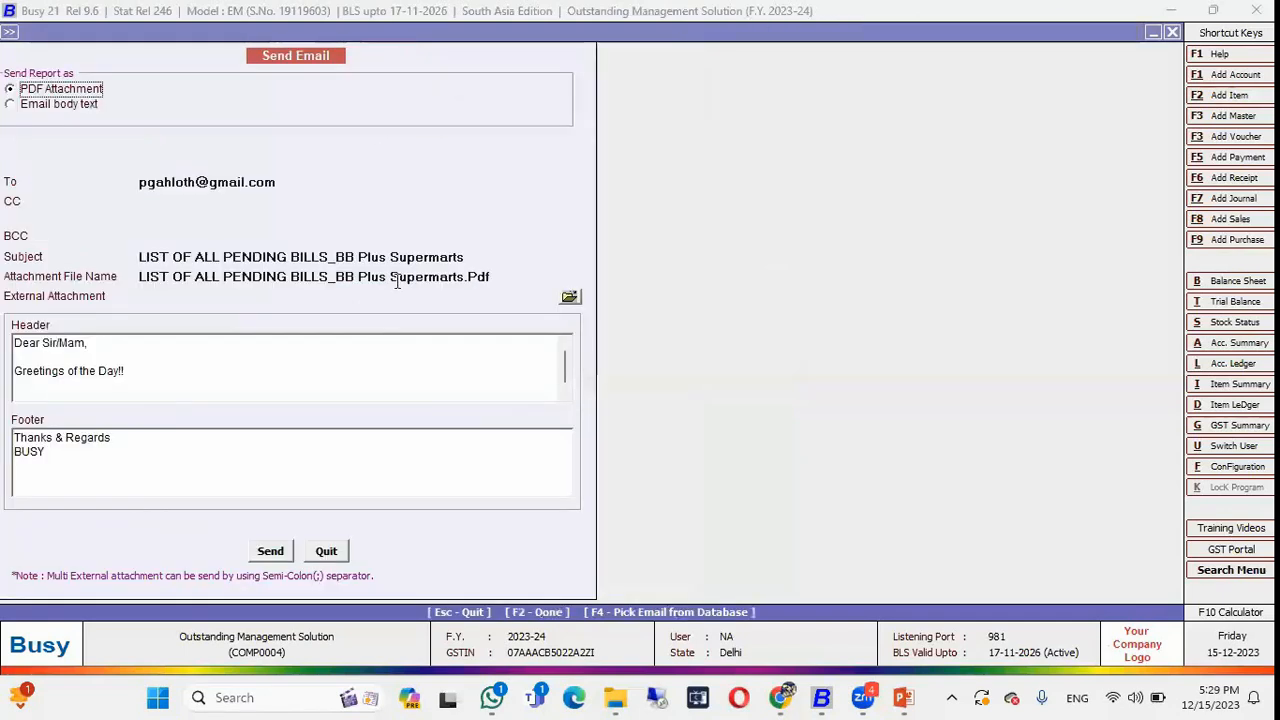
left_click_drag(285, 185, 2, 228)
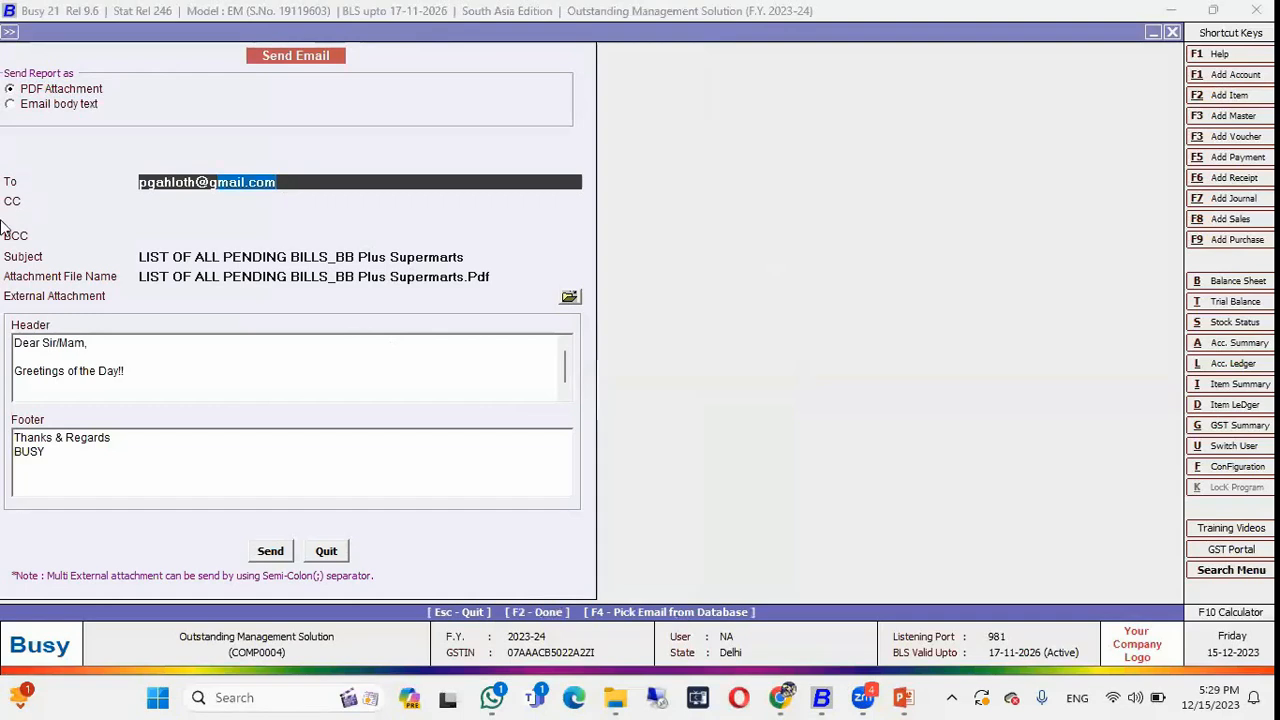
left_click(246, 201)
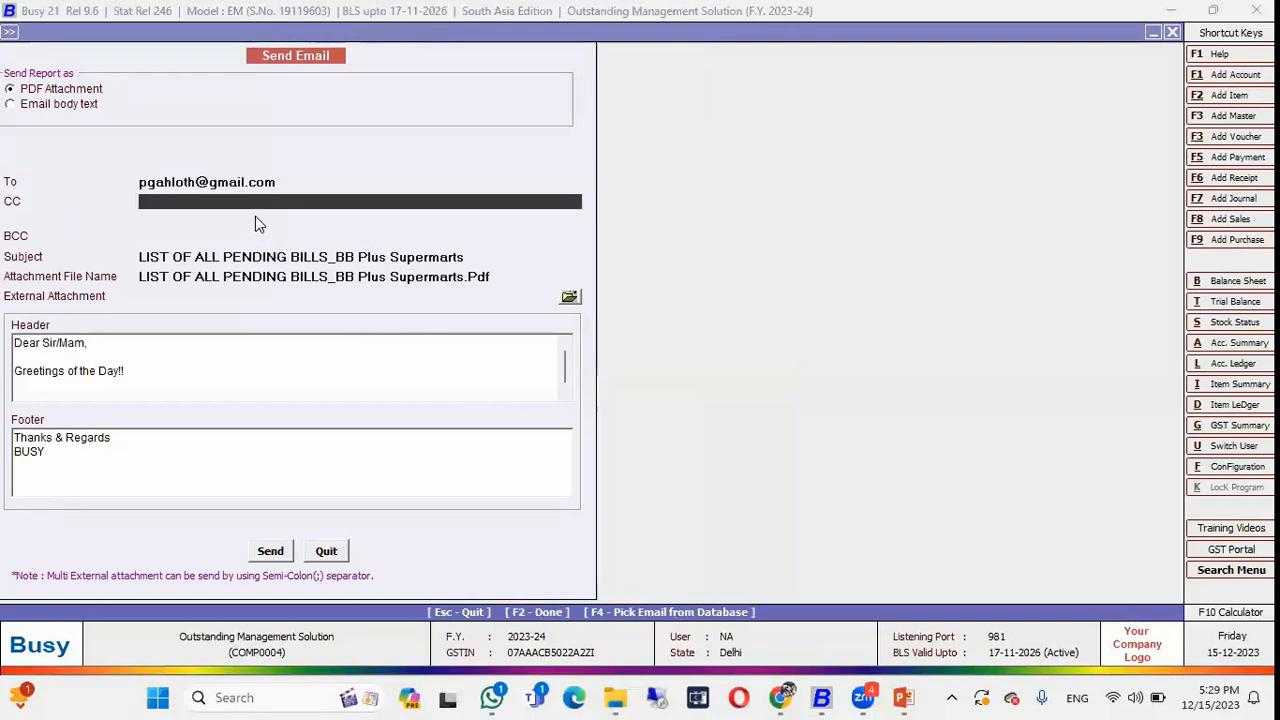
left_click_drag(286, 184, 32, 176)
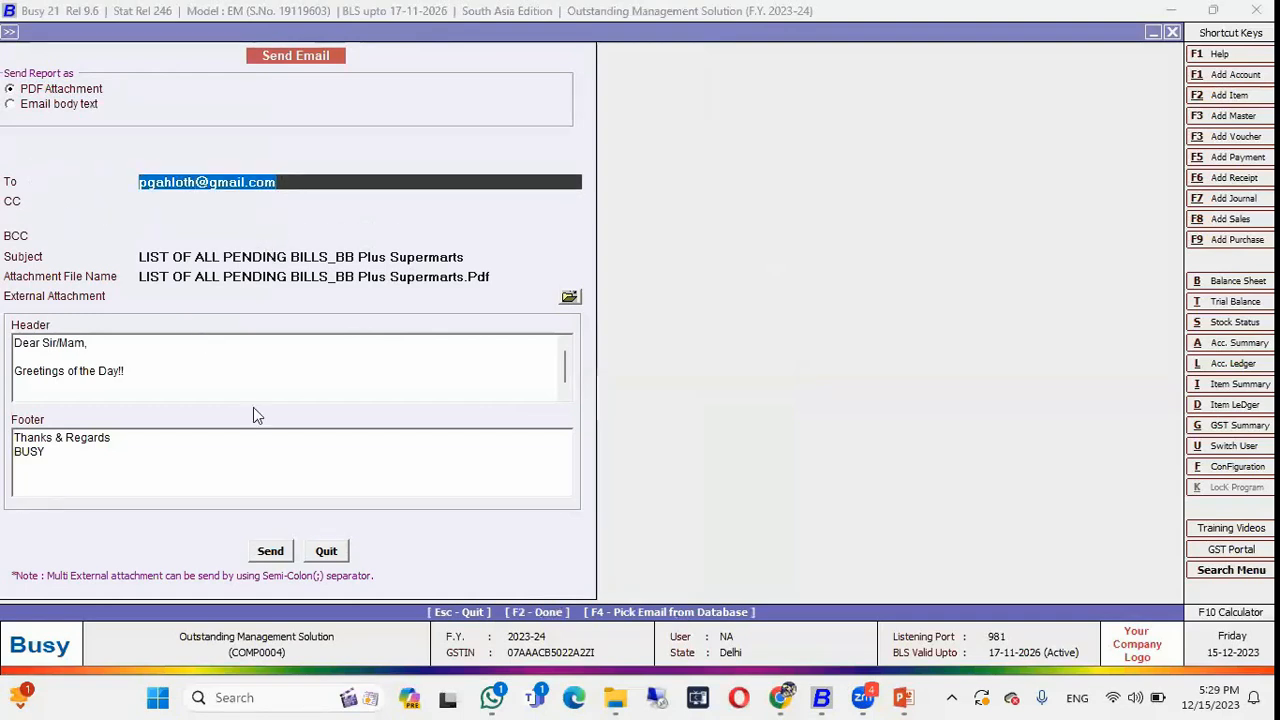
left_click(264, 551)
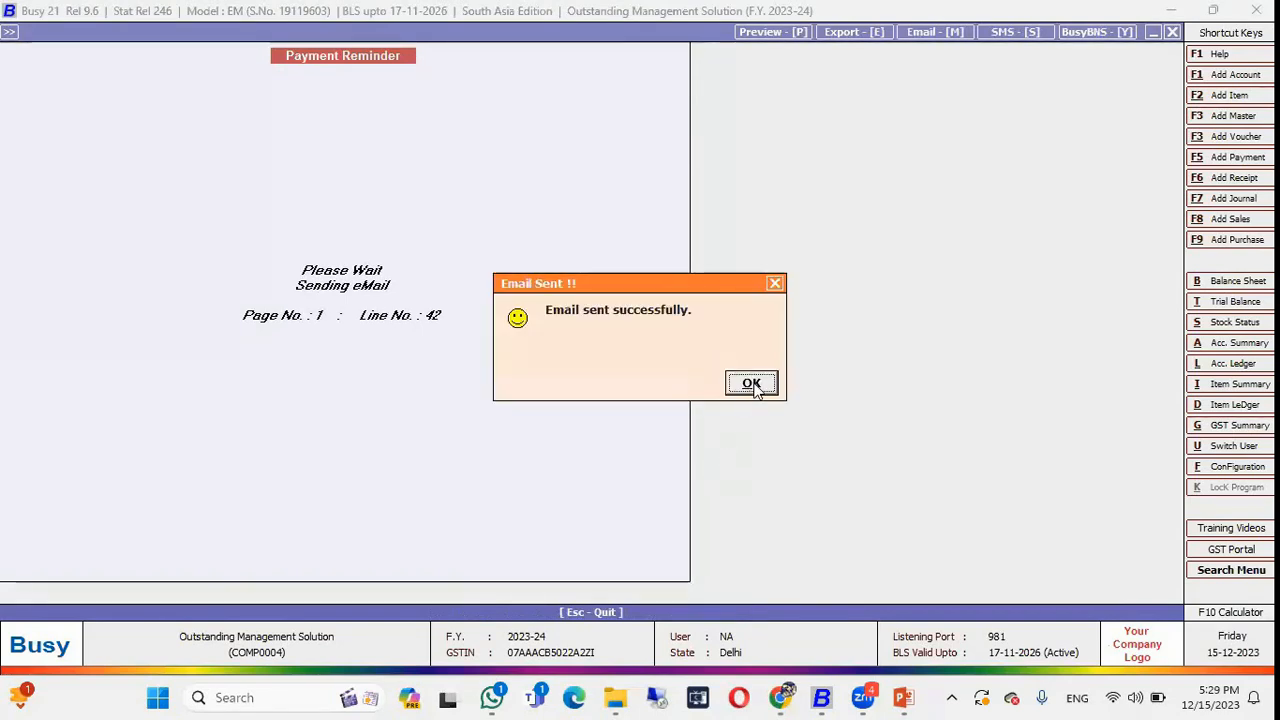
left_click(752, 385)
Switch to Chrome, open Gmail in the recipient's browser profile, and open the 'LIST OF ALL PENDING BILLS_BB Plus Supermarts' message.
left_click(779, 697)
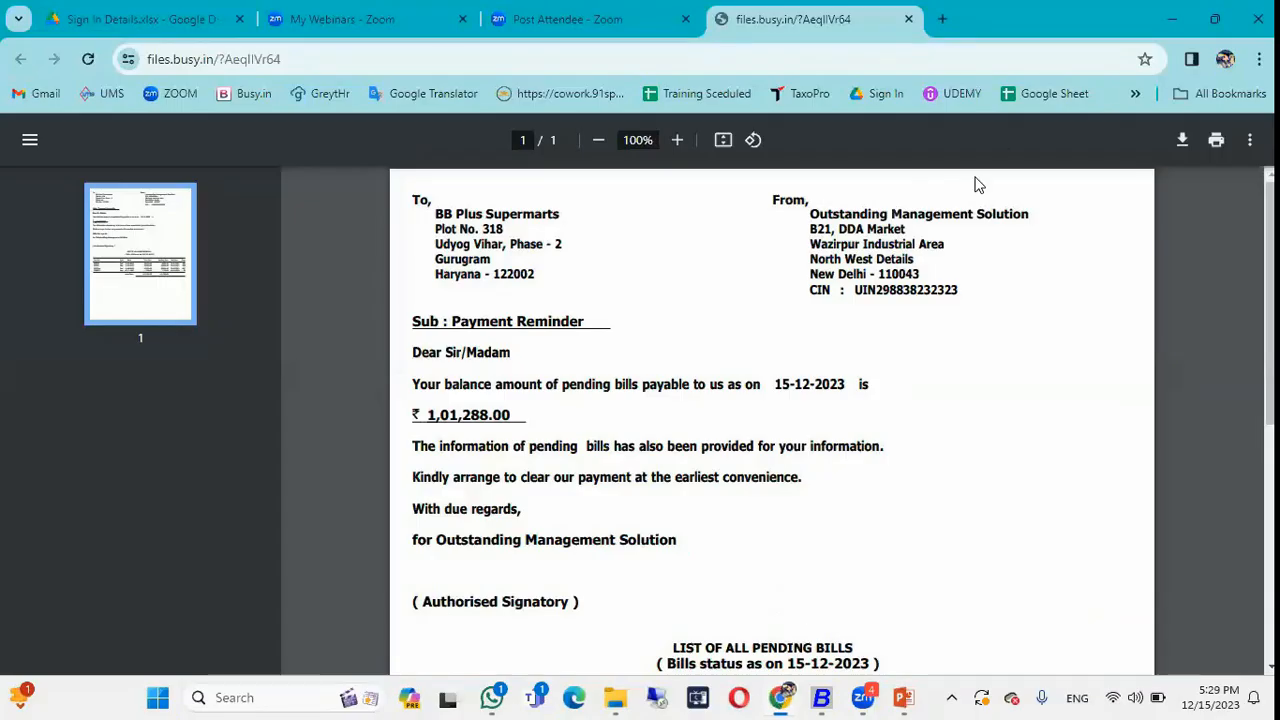
left_click(1225, 59)
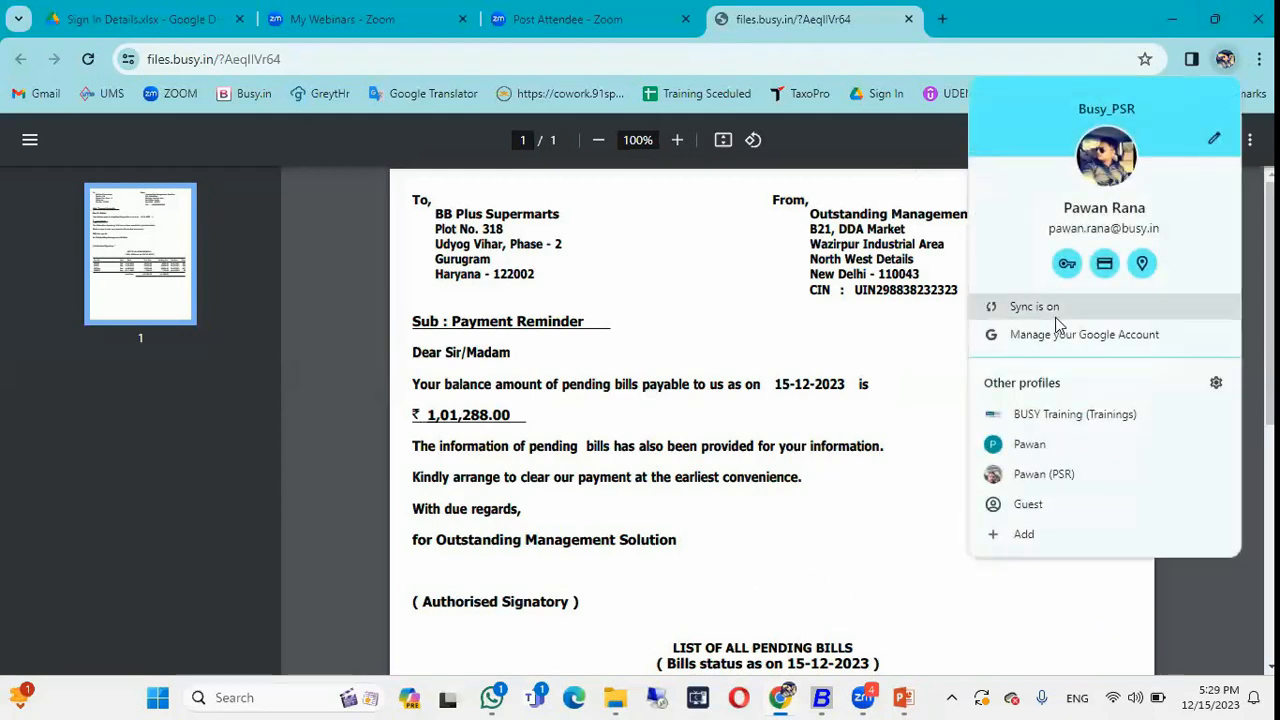
left_click(1036, 445)
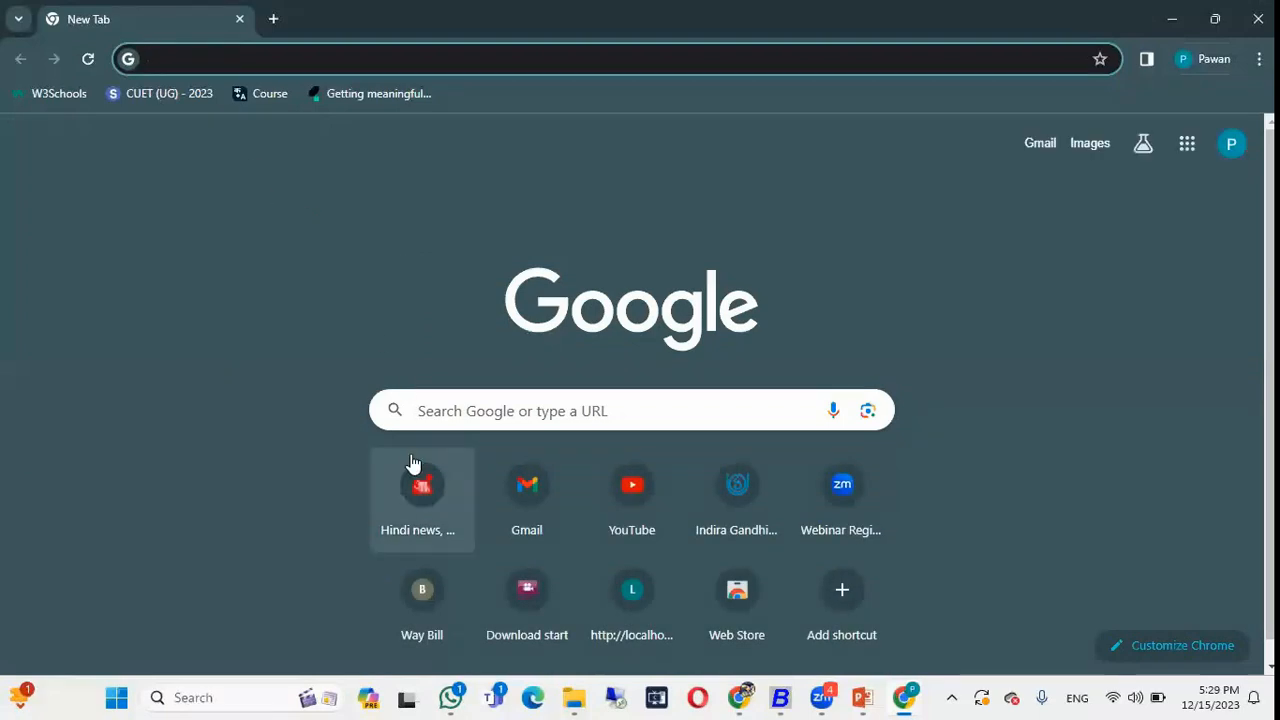
left_click(526, 508)
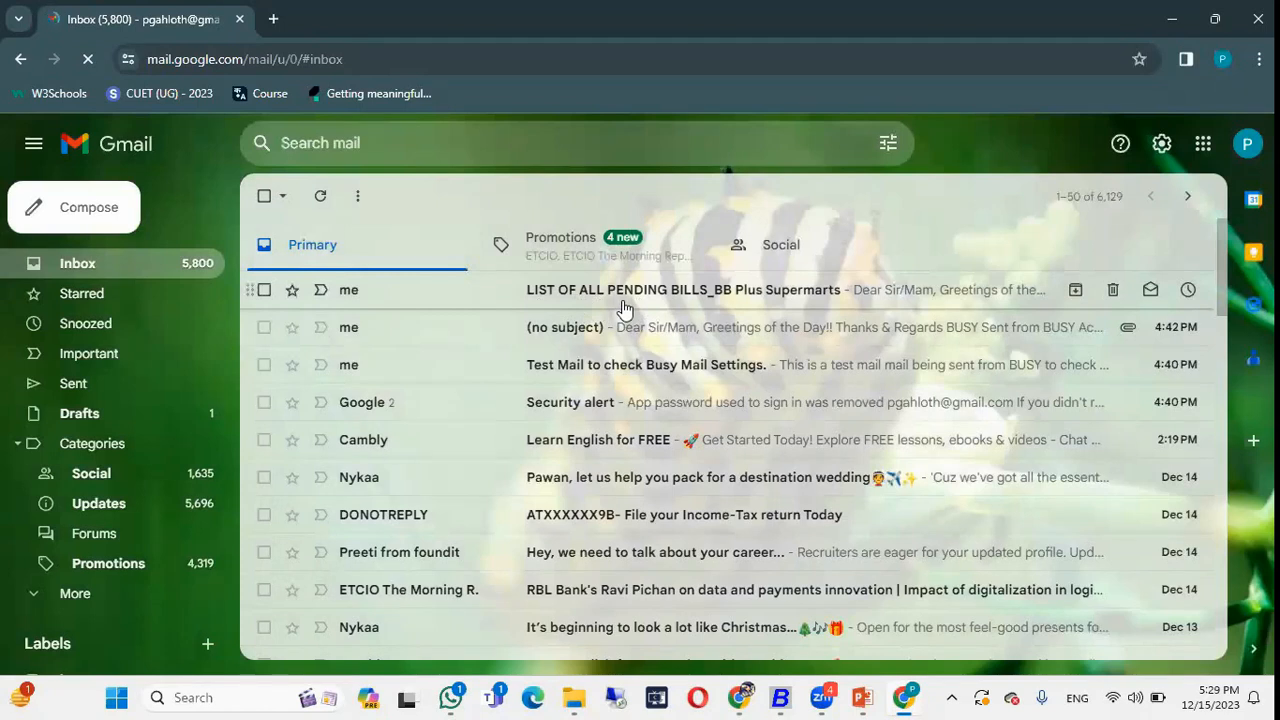
left_click(625, 295)
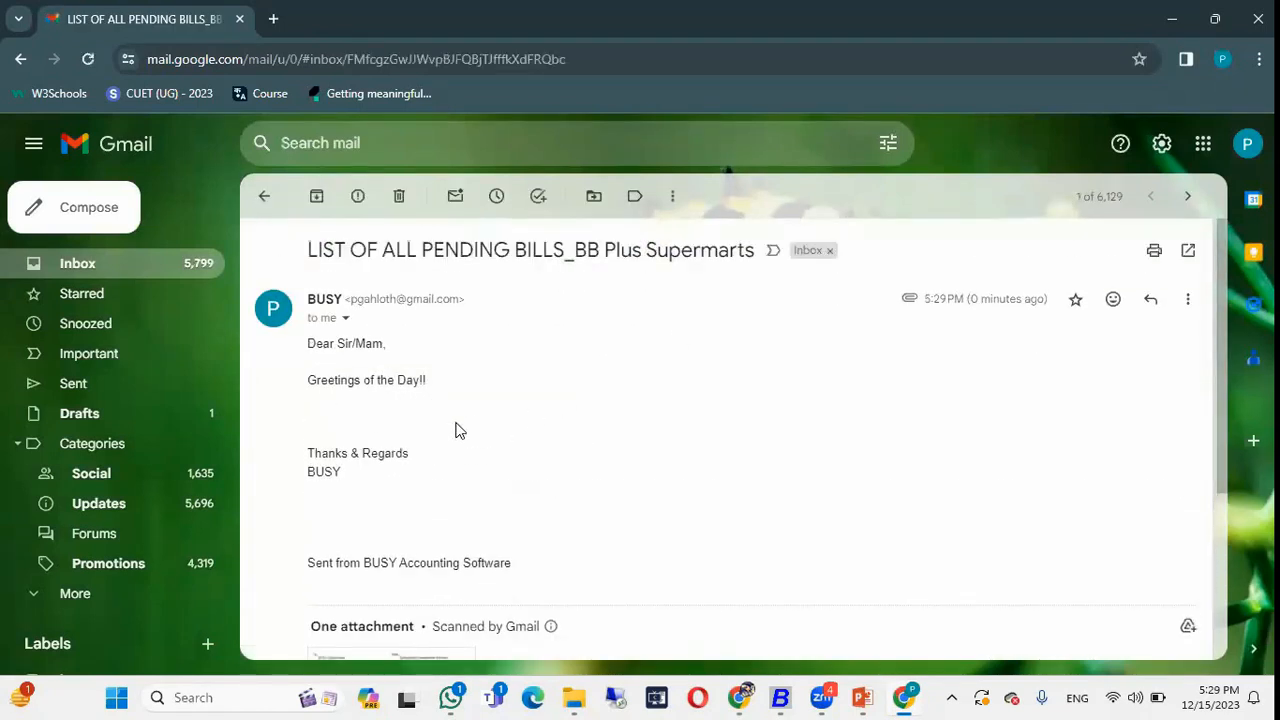
Open the message's PDF attachment, examine the reminder letter and its list of pending bills, then close it and minimize the mail window.
scroll(454, 429, "down", 2)
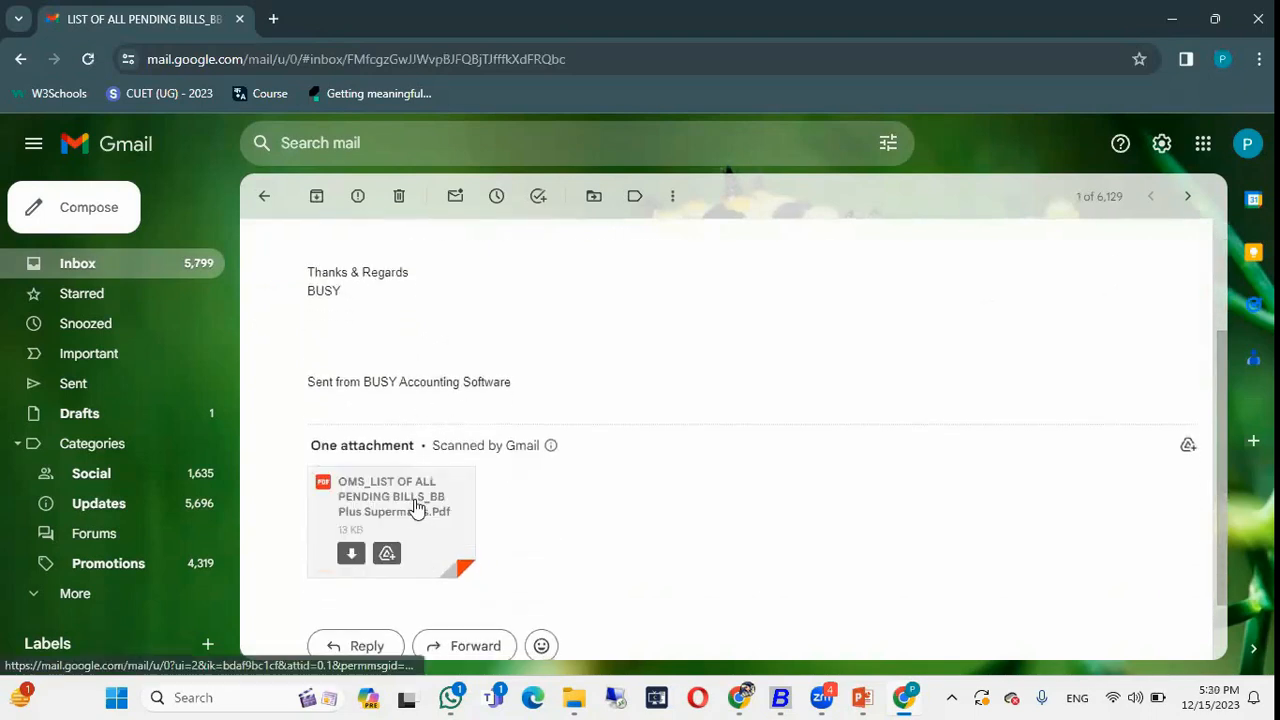
left_click(418, 509)
scroll(752, 417, "down", 2)
scroll(752, 417, "down", 4)
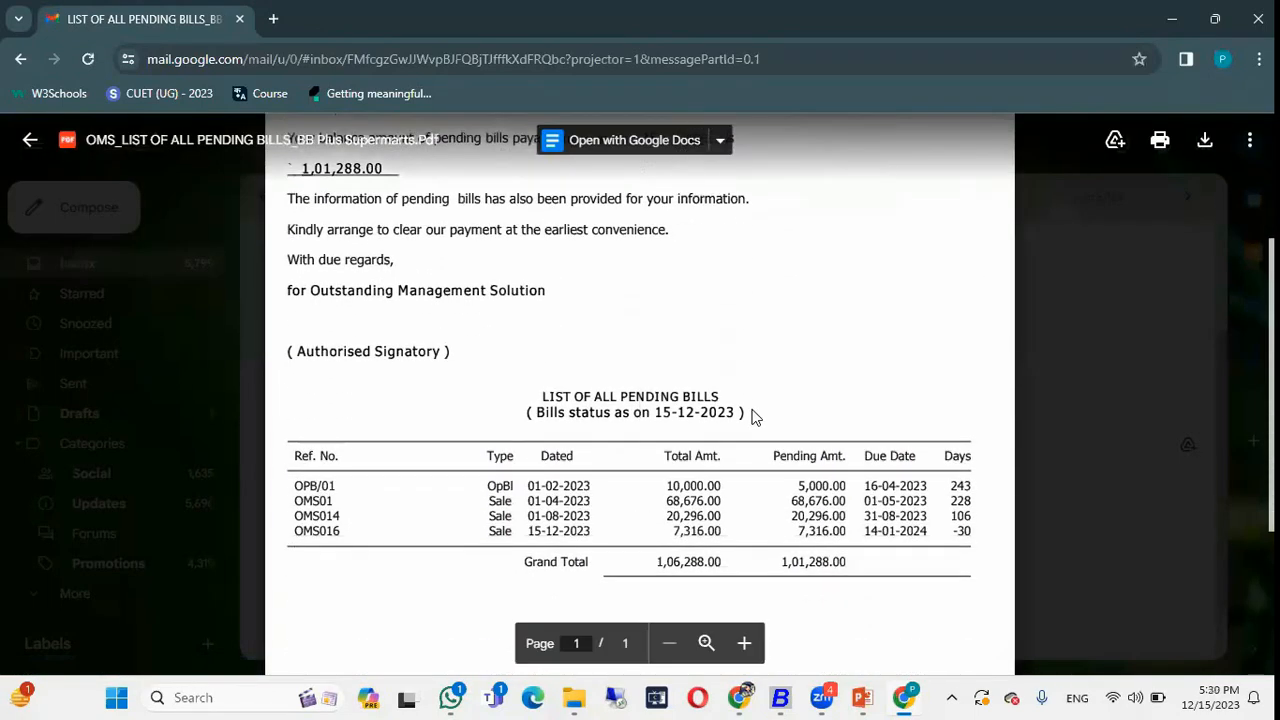
scroll(751, 414, "up", 5)
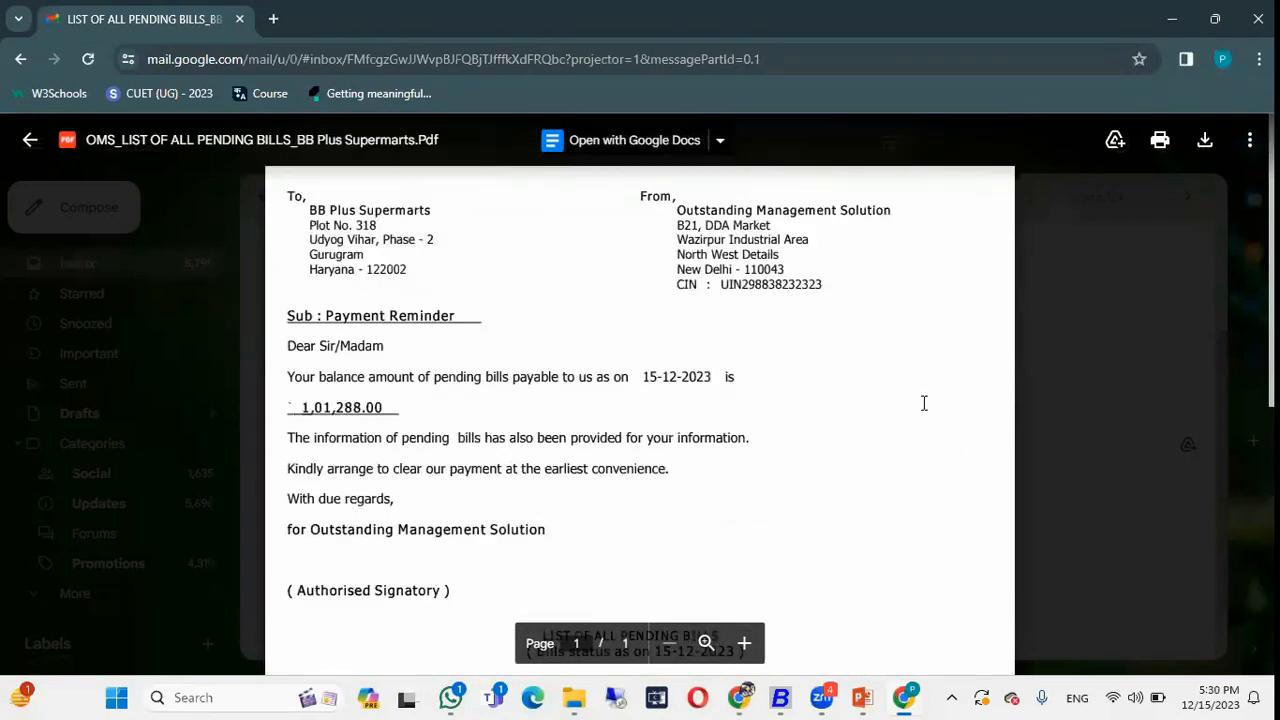
left_click(1027, 358)
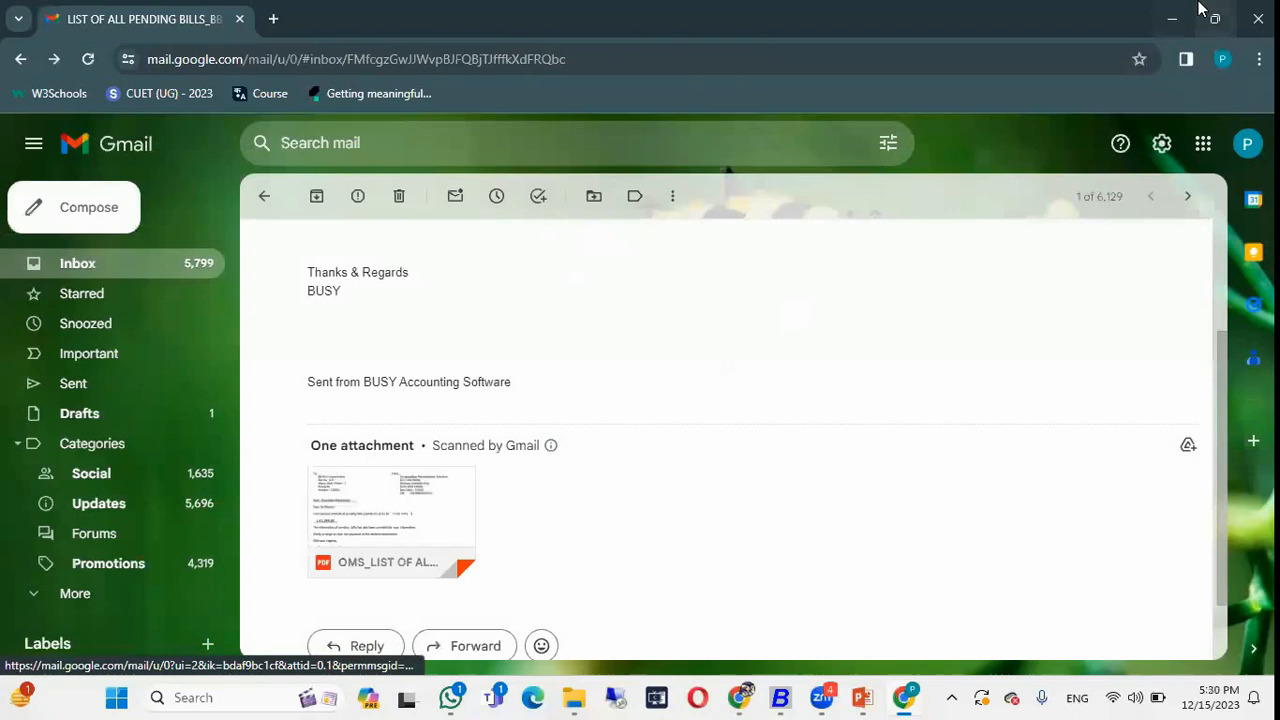
left_click(1173, 18)
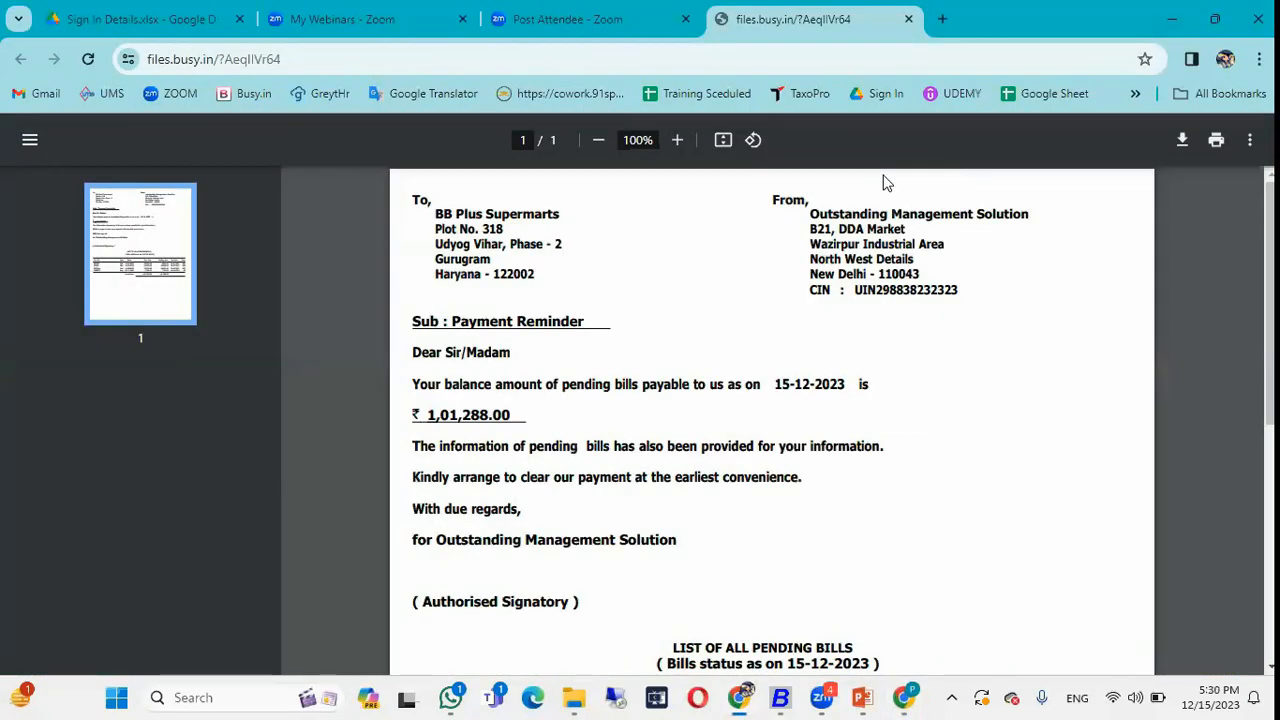
Switch back to Busy and start payment reminder letters for all parties showing pending bills.
key("alt+Tab")
key("alt+Tab")
key("alt+Tab")
key("alt+Tab")
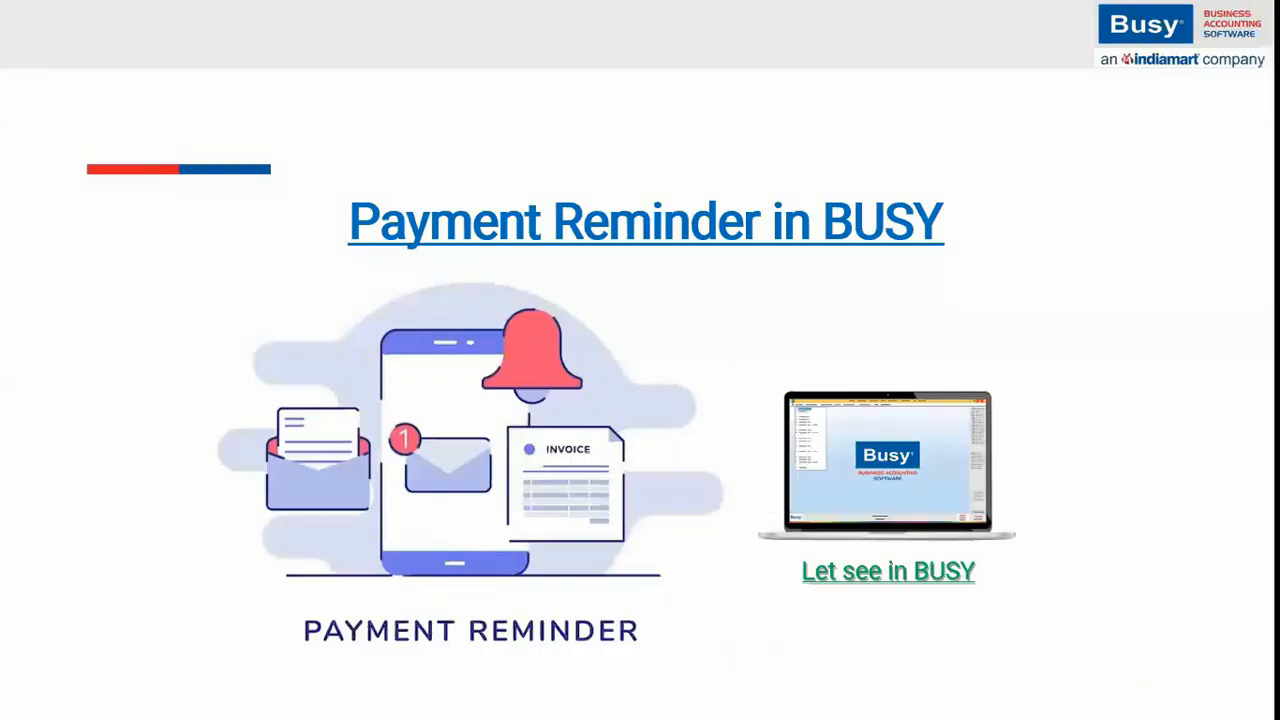
key("alt+Tab")
key("alt+Tab")
key("alt+Tab")
key("Right")
key("Right")
key("Return")
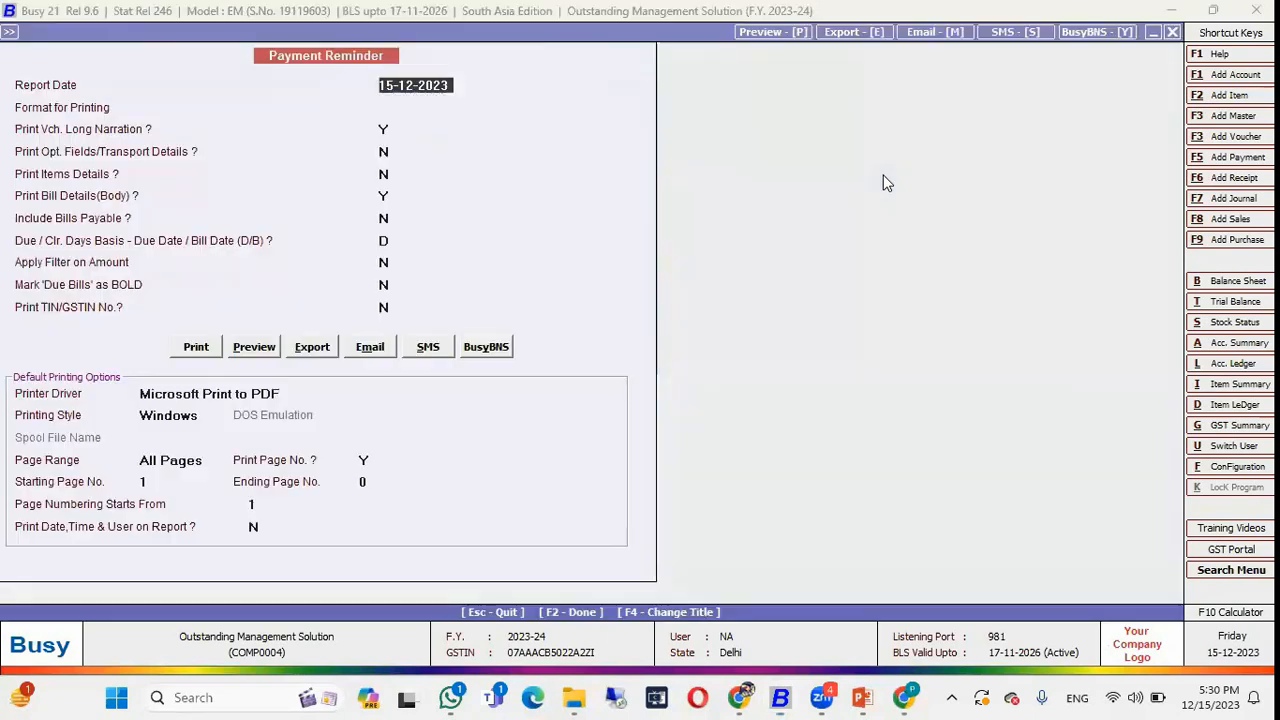
Choose the STANDARD printing format, accept the remaining reminder options, and preview the letters.
key("Return")
key("Return")
key("Return")
key("Return")
key("Return")
key("Return")
key("Return")
key("Return")
key("Return")
key("Return")
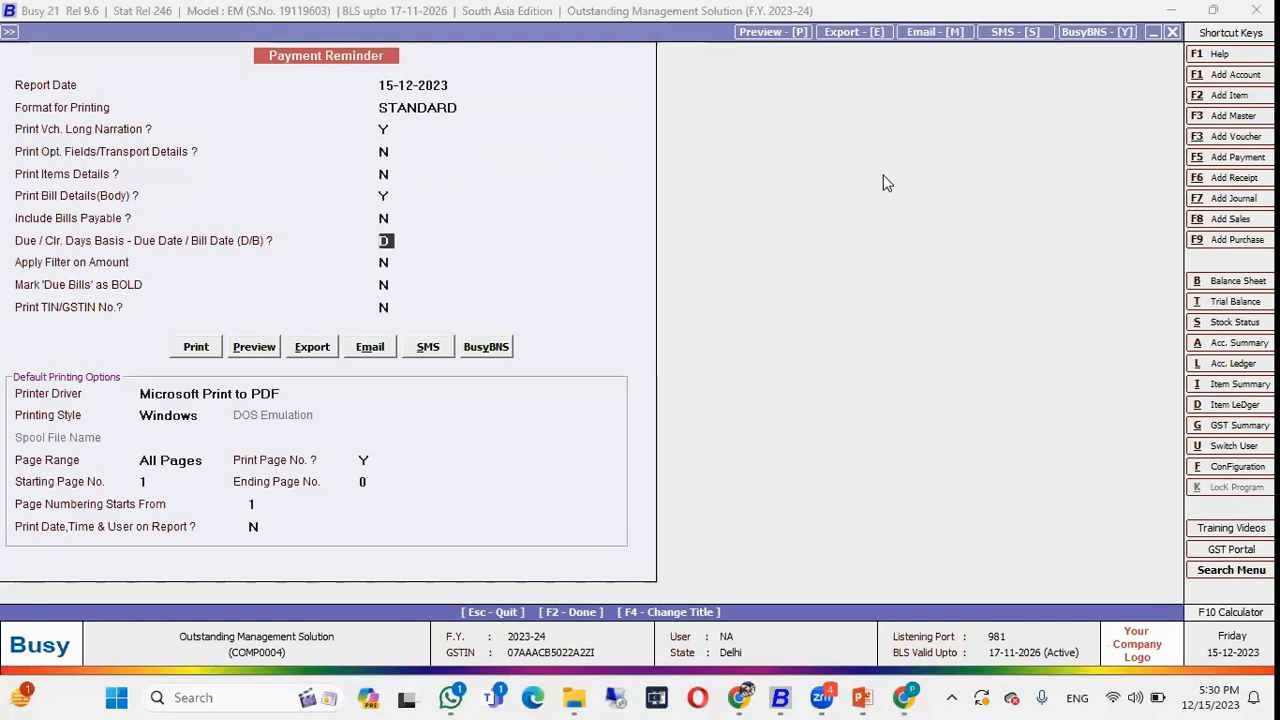
key("Return")
key("Right")
key("Return")
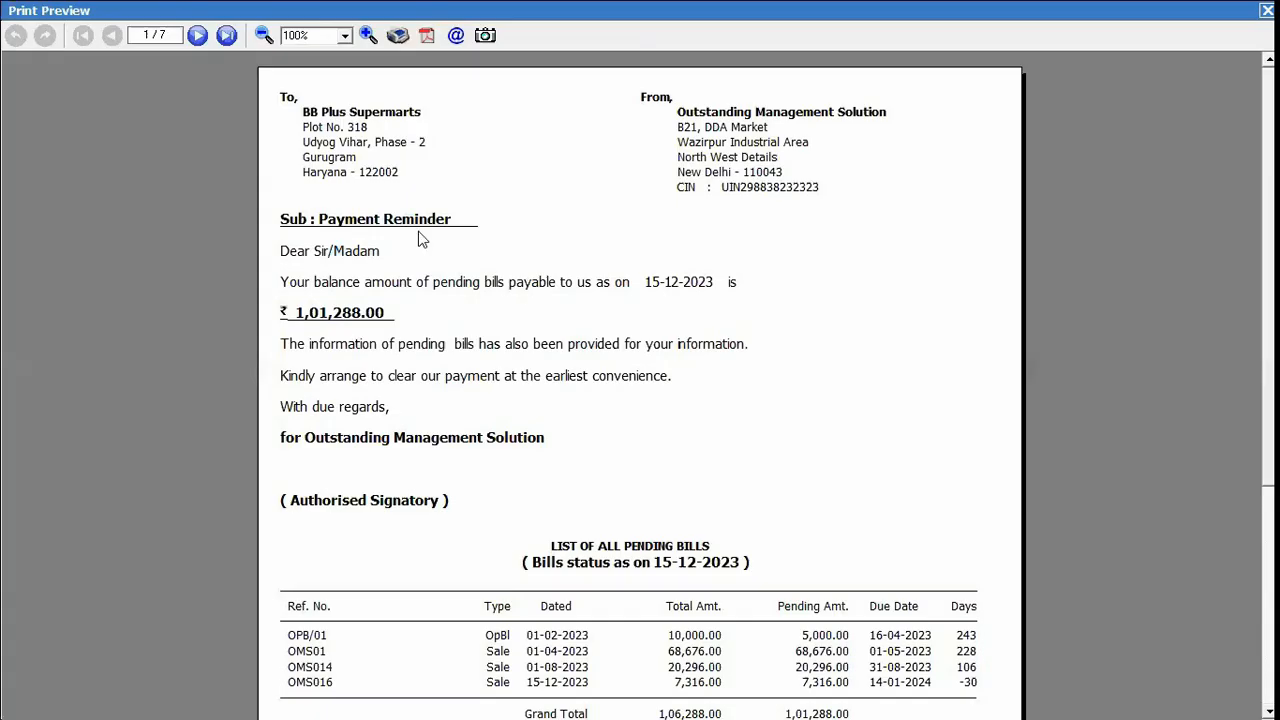
Page through every party's reminder letter in the print preview, return to the first one, and close the preview.
left_click(198, 35)
left_click(198, 35)
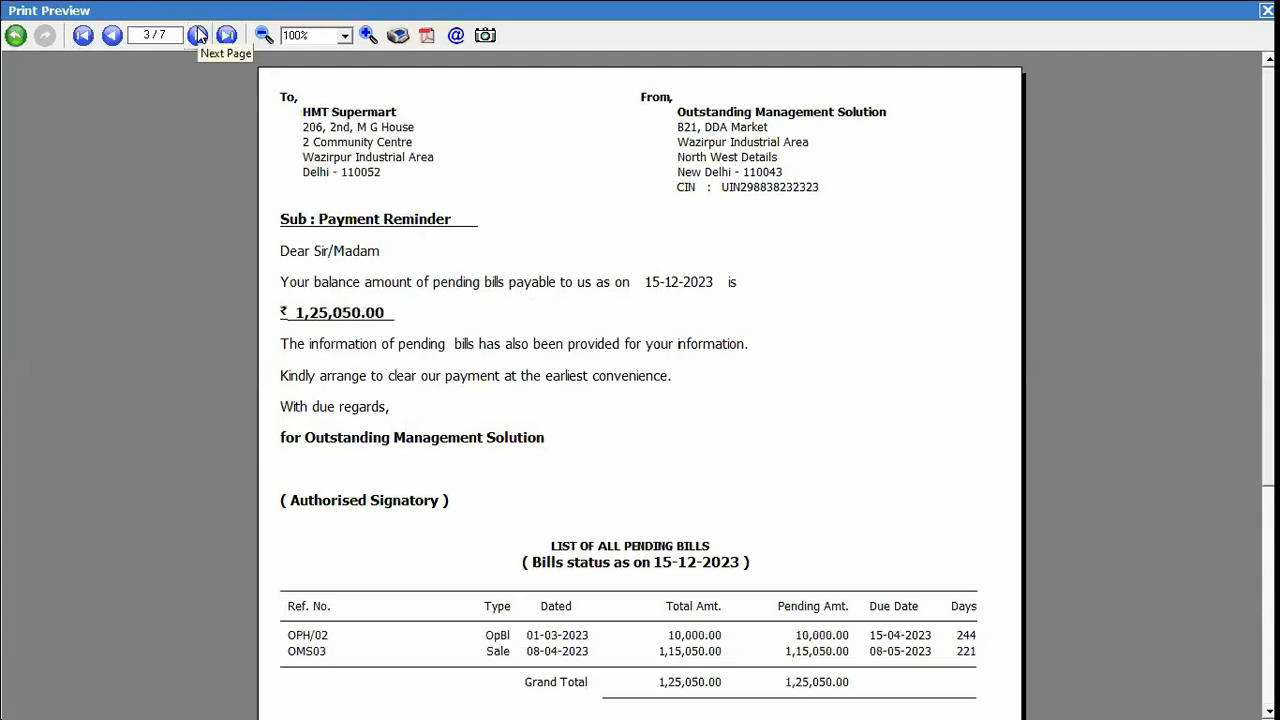
left_click(198, 35)
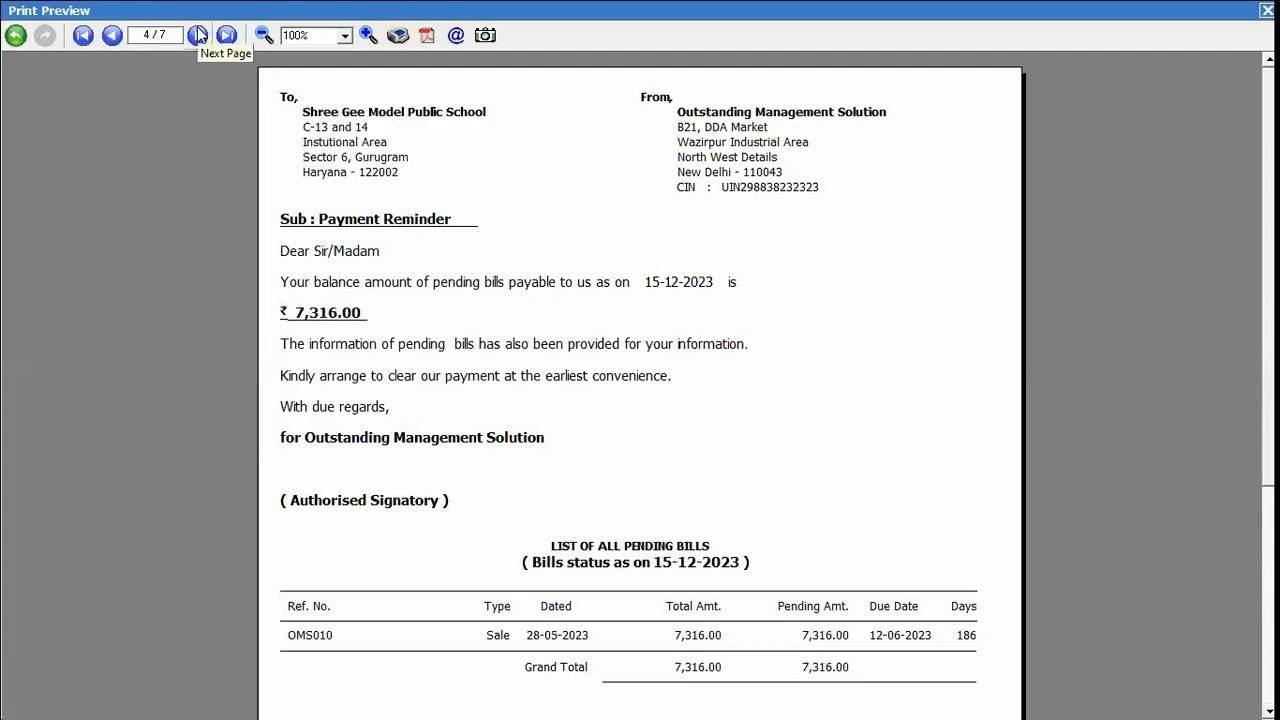
left_click(198, 35)
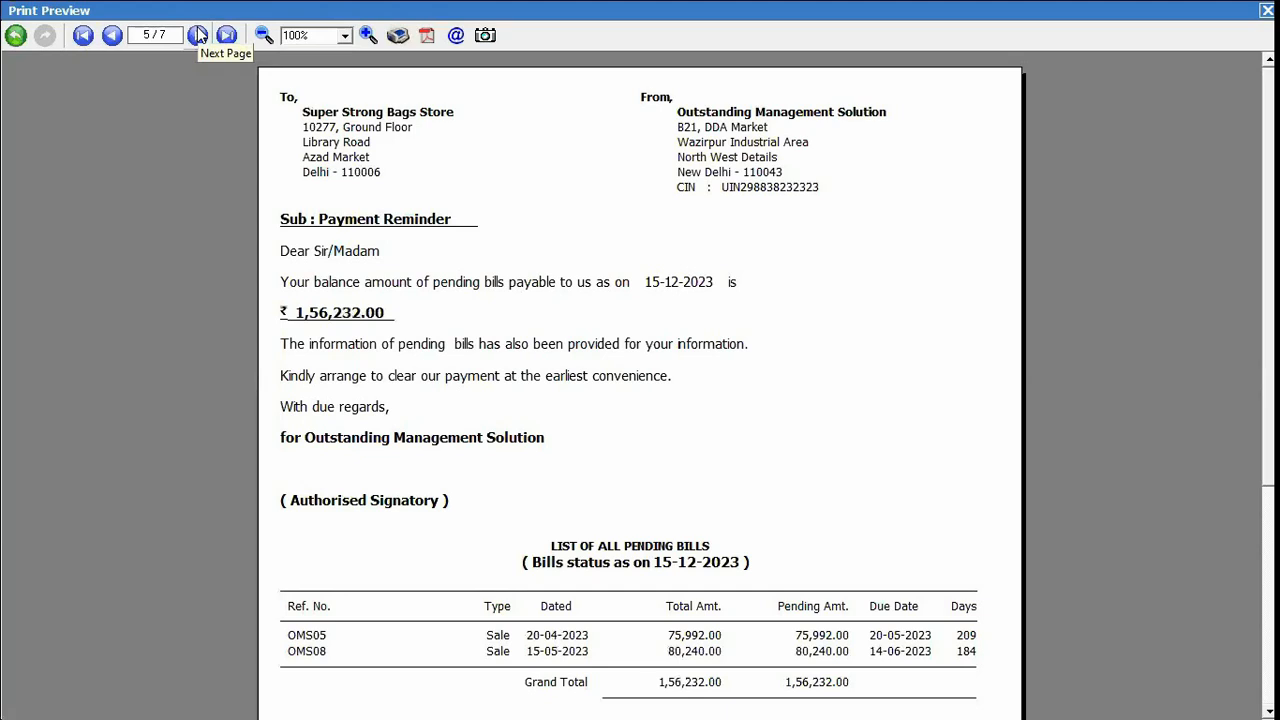
left_click(198, 35)
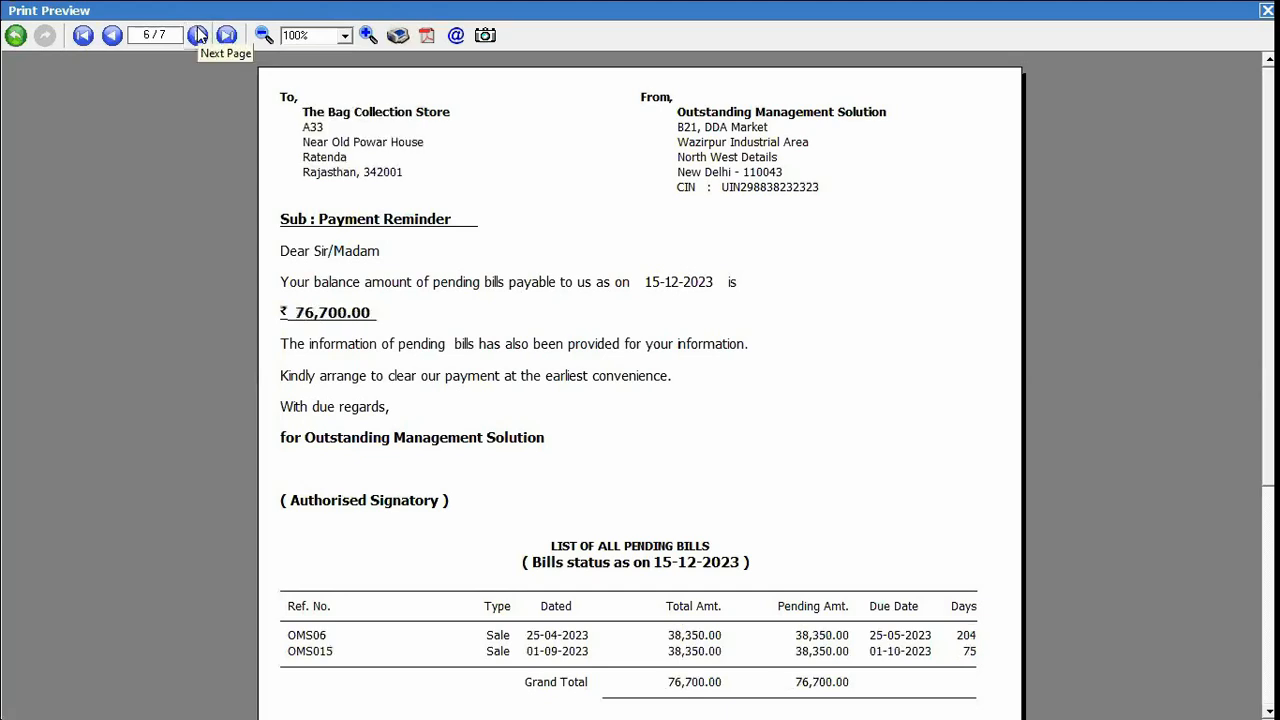
left_click(198, 35)
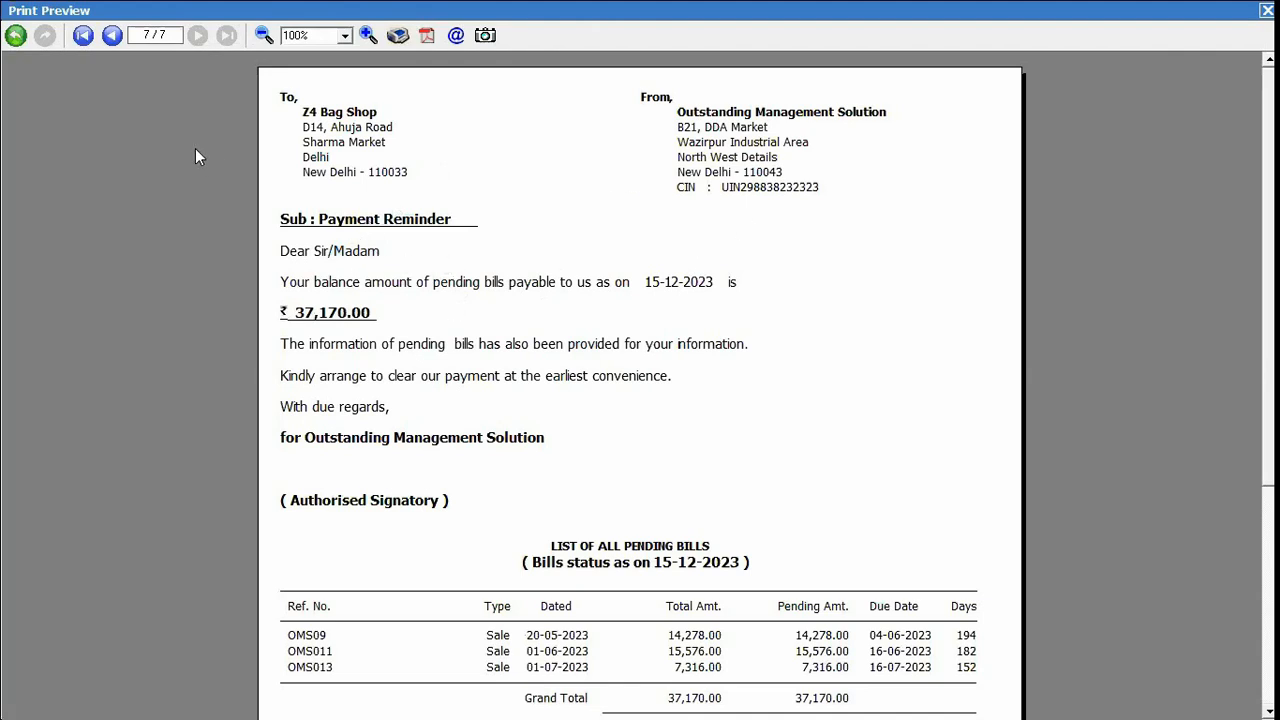
left_click(112, 35)
left_click(112, 35)
left_click(112, 35)
left_click(112, 35)
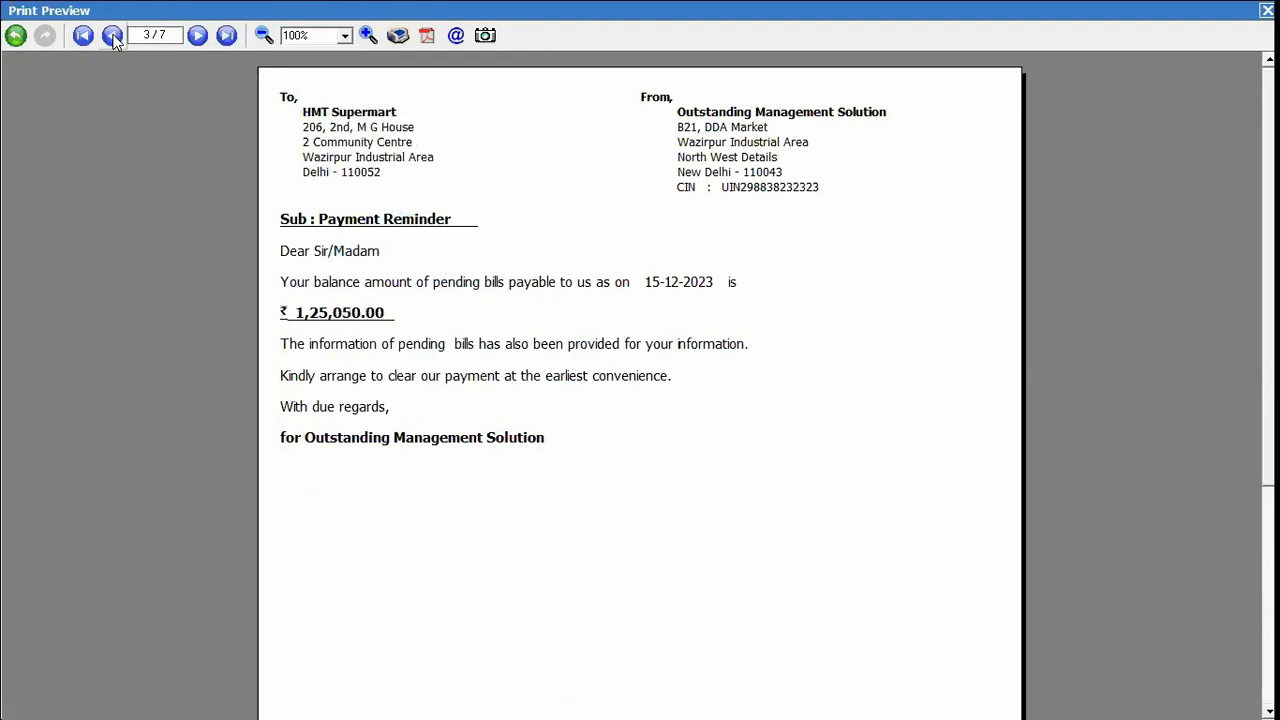
left_click(112, 35)
left_click(112, 35)
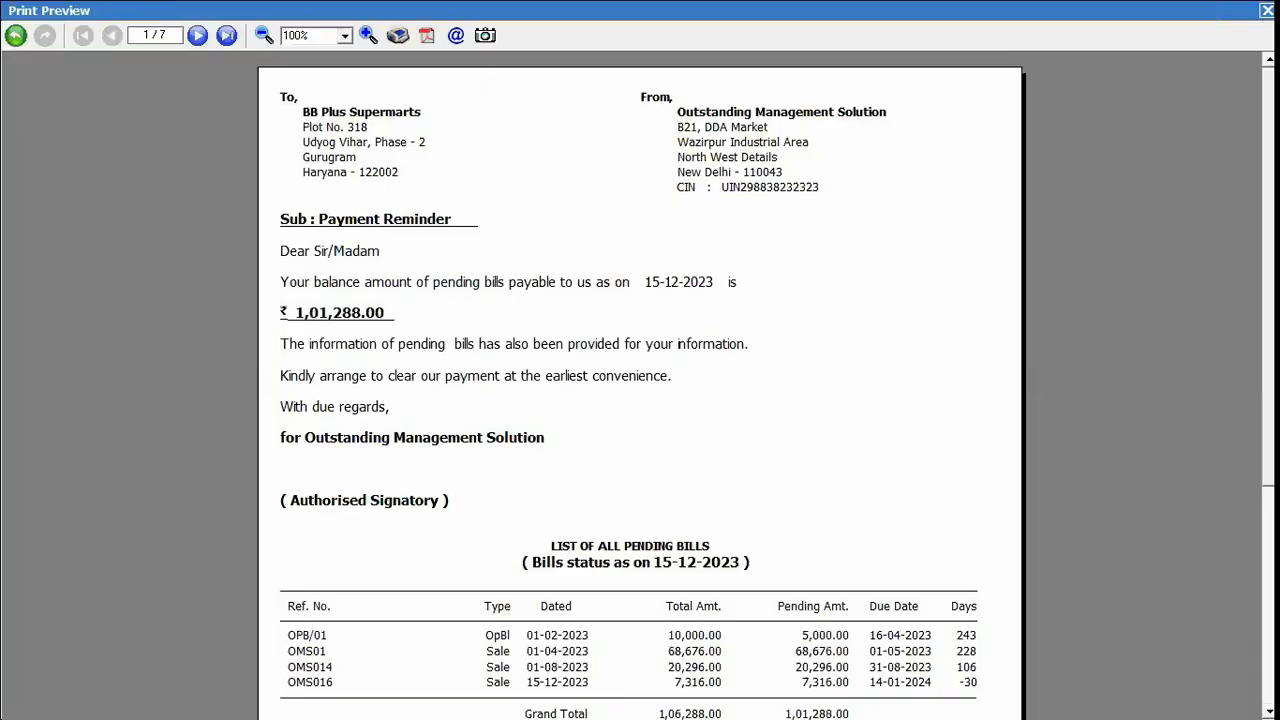
left_click(1266, 10)
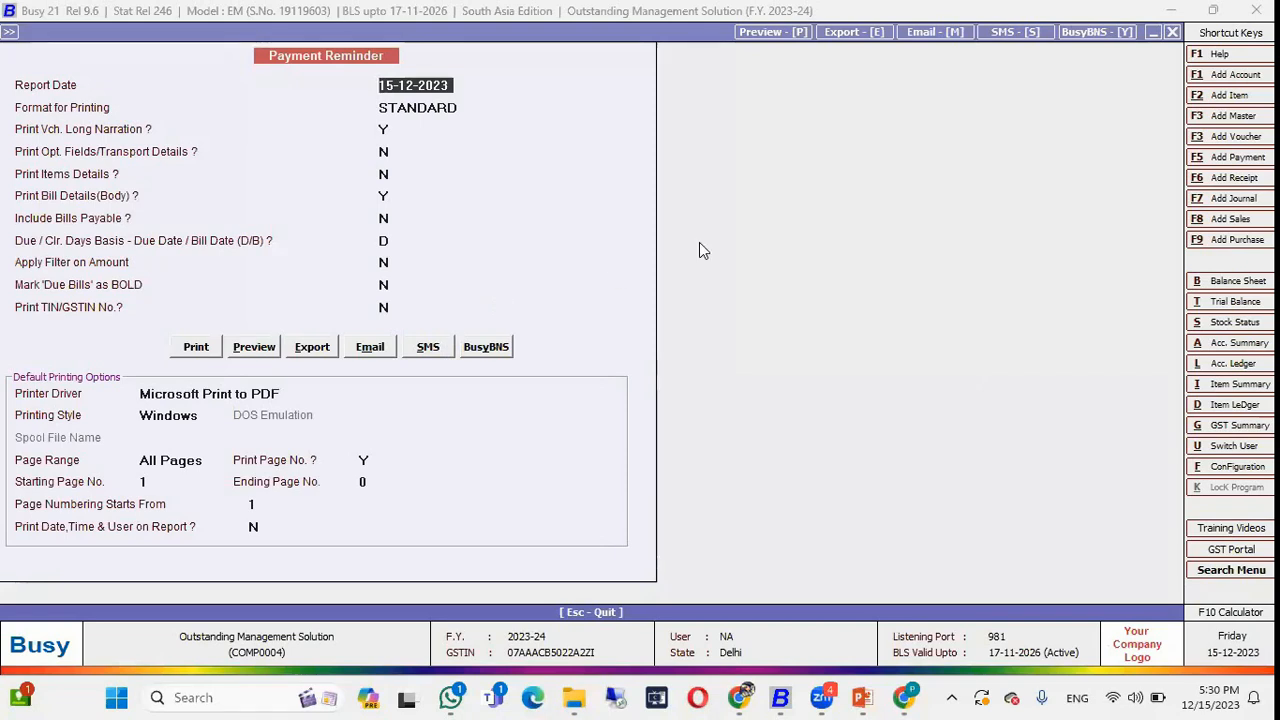
Close the Payment Reminder form and its remaining prompts, and collapse the Outstanding Analysis group.
left_click(1174, 33)
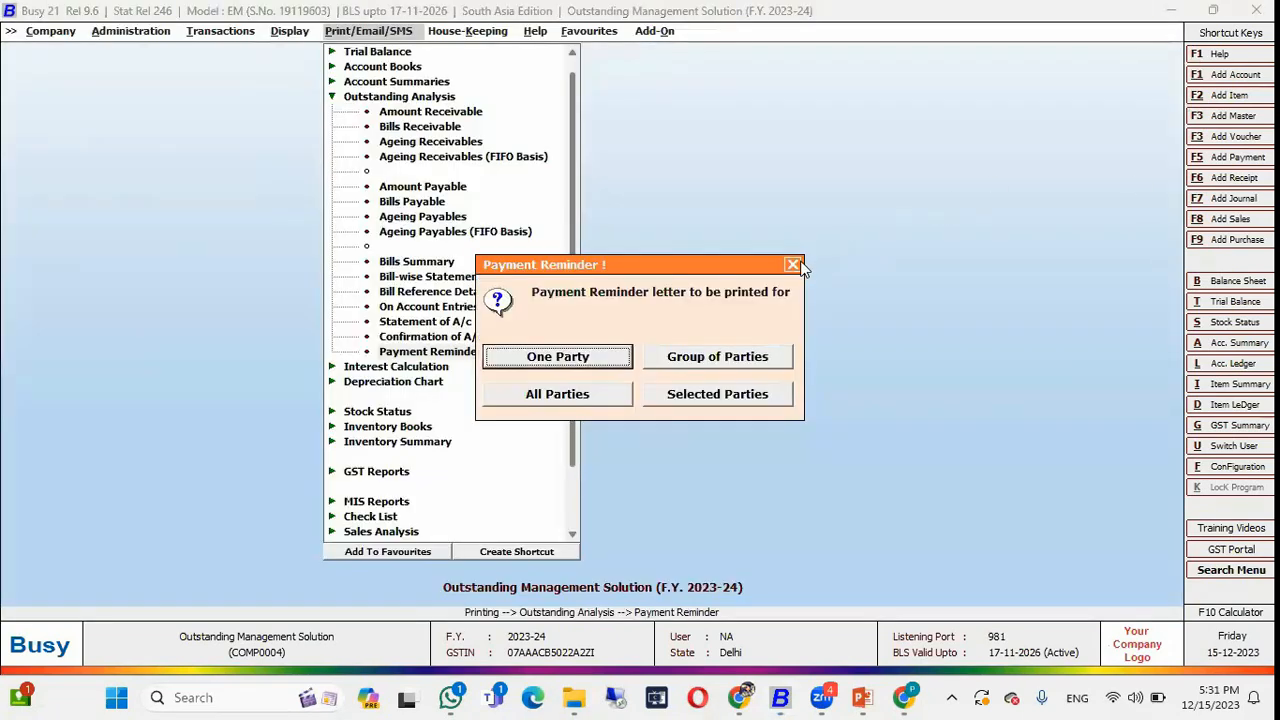
key("Return")
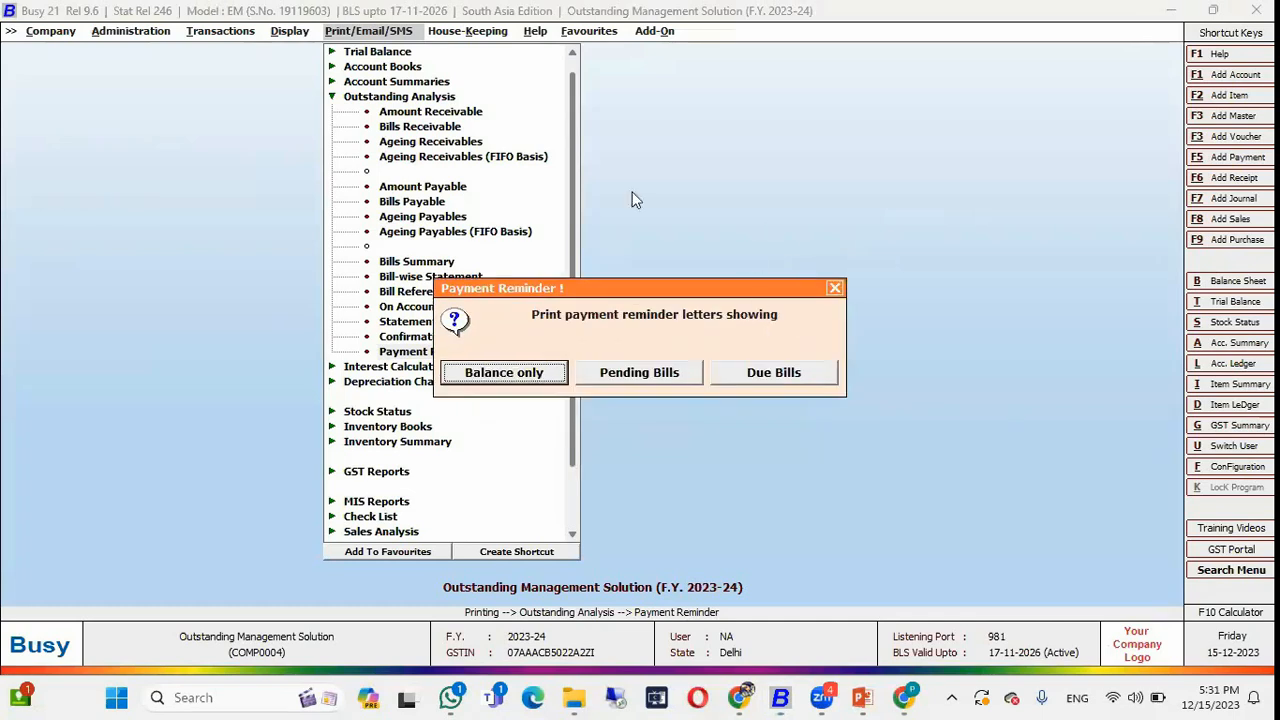
left_click(836, 289)
left_click(386, 100)
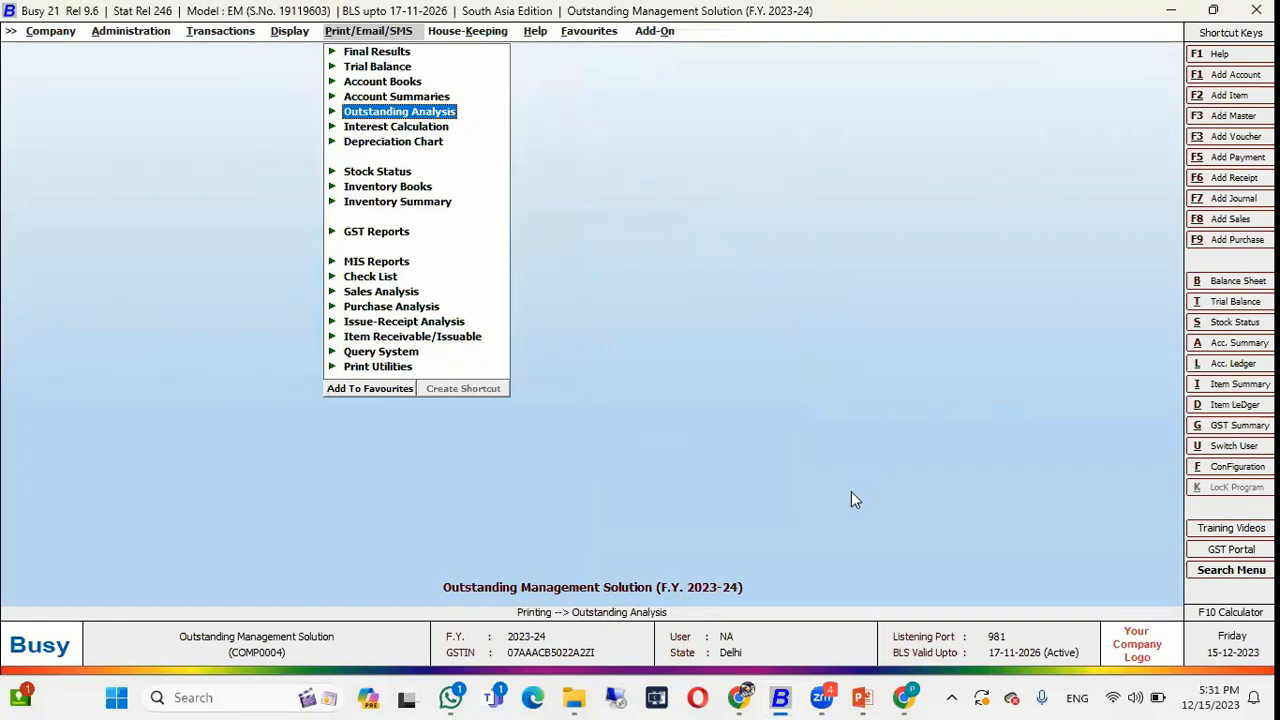
Switch to the PowerPoint slide show and advance to the 'Ageing Analysis Reports' slide.
key("alt+Tab")
key("Tab")
key("alt+shift+Tab")
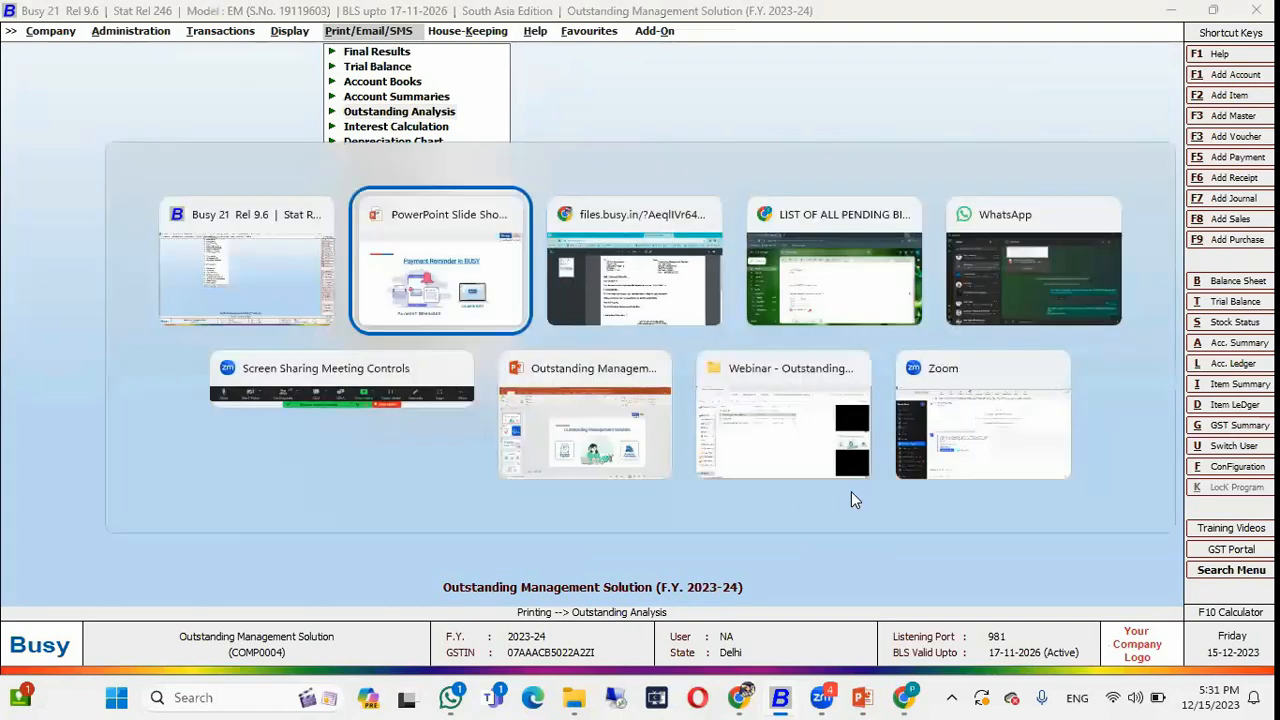
key("Right")
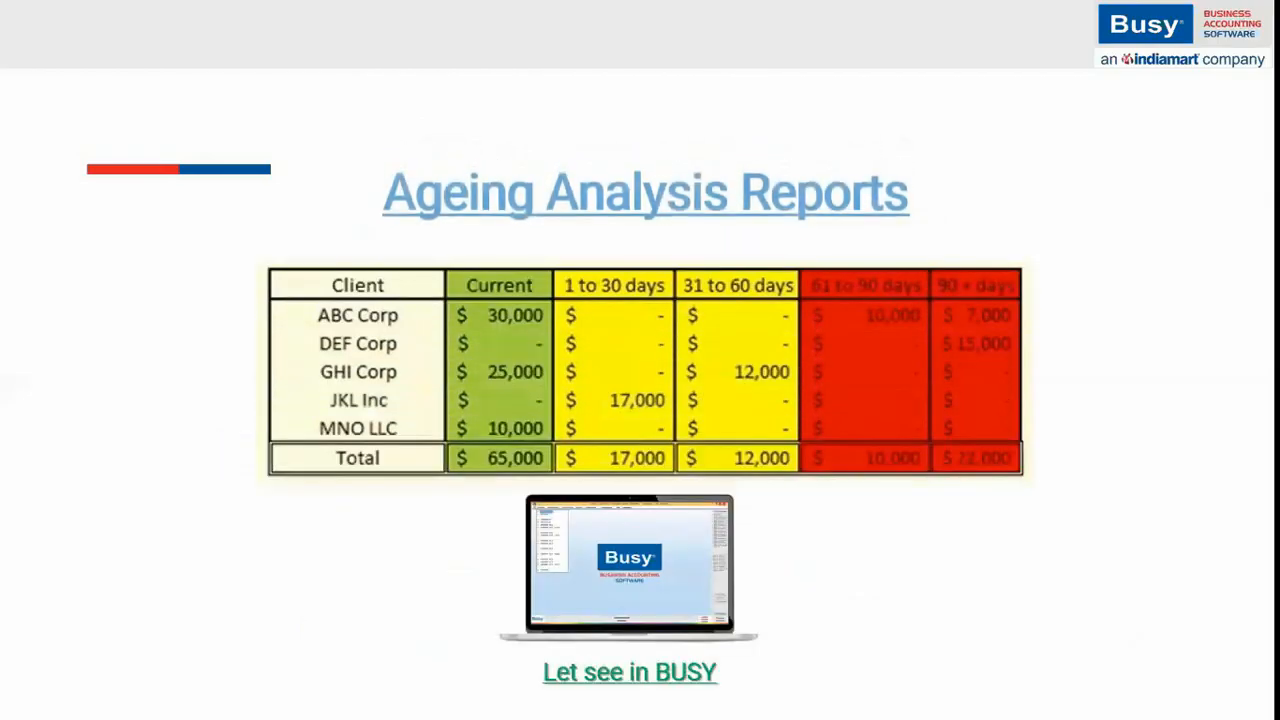
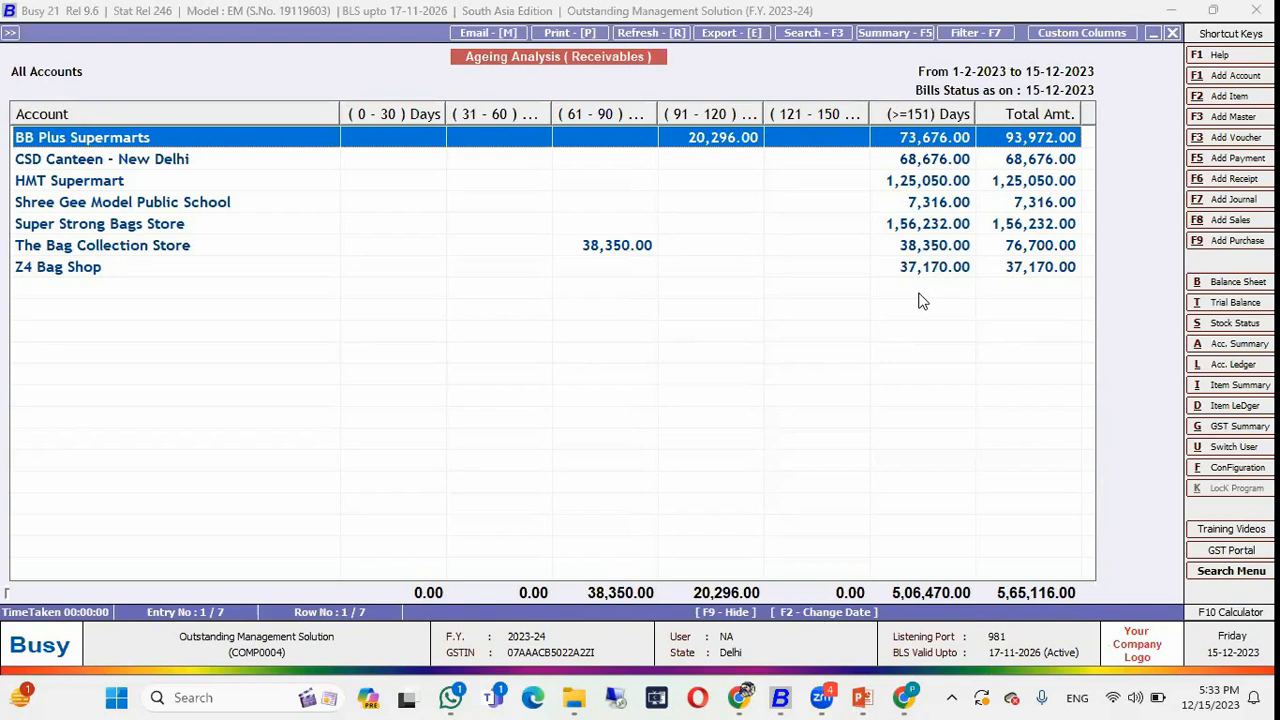
Open the bill-wise ageing details of BB Plus Supermarts from the receivables report and examine its pending bills.
key("Return")
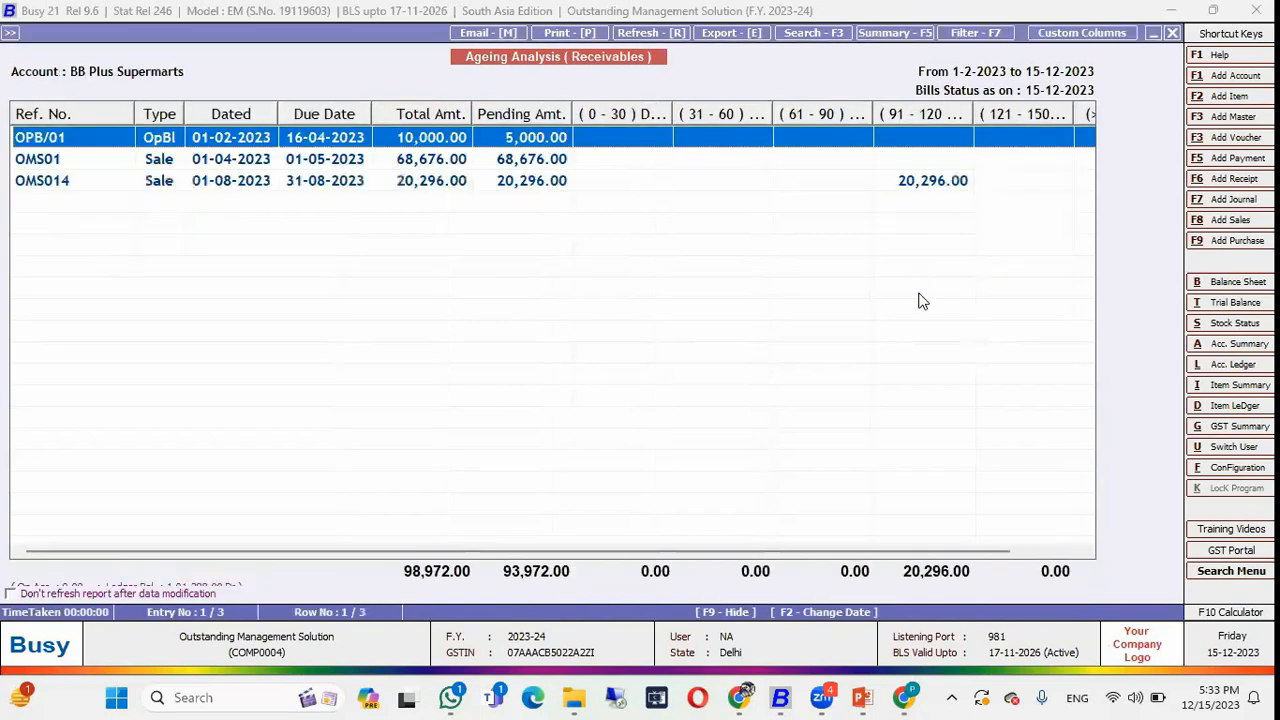
key("Down")
key("Down")
key("Up")
key("Up")
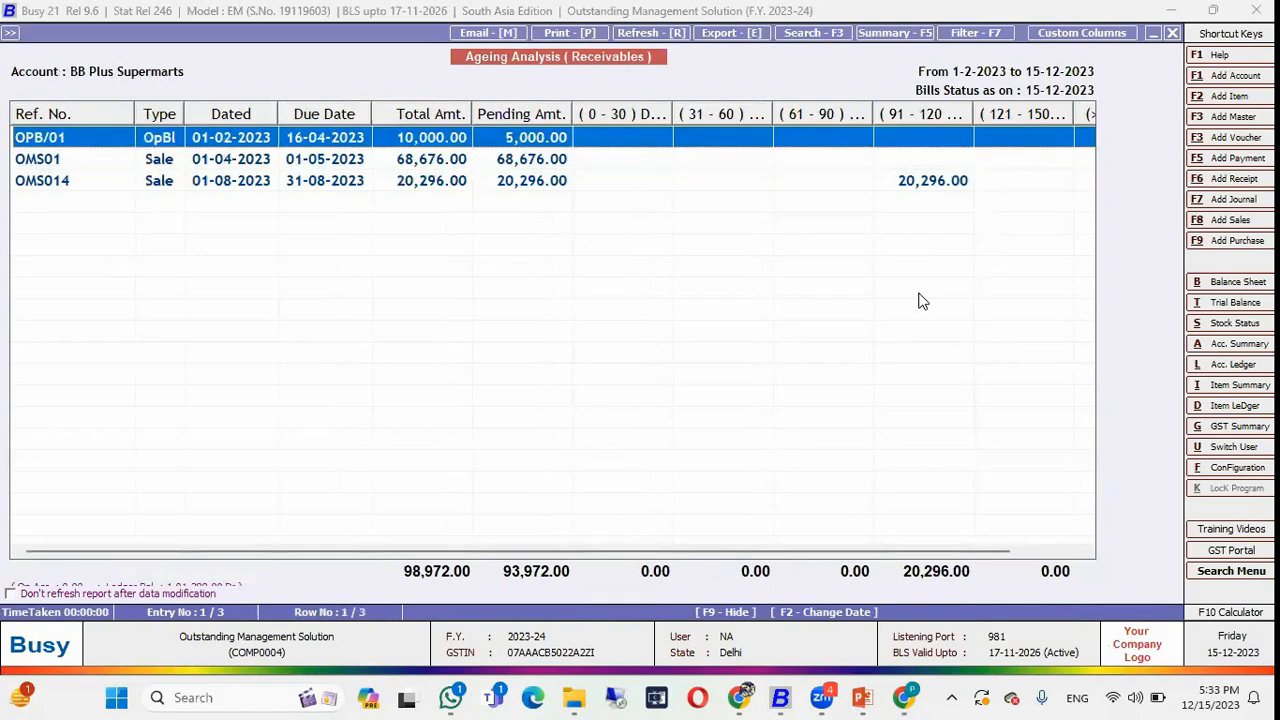
Examine each pending bill of BB Plus Supermarts across all the ageing columns, including the 151-days-and-over bracket.
key("Down")
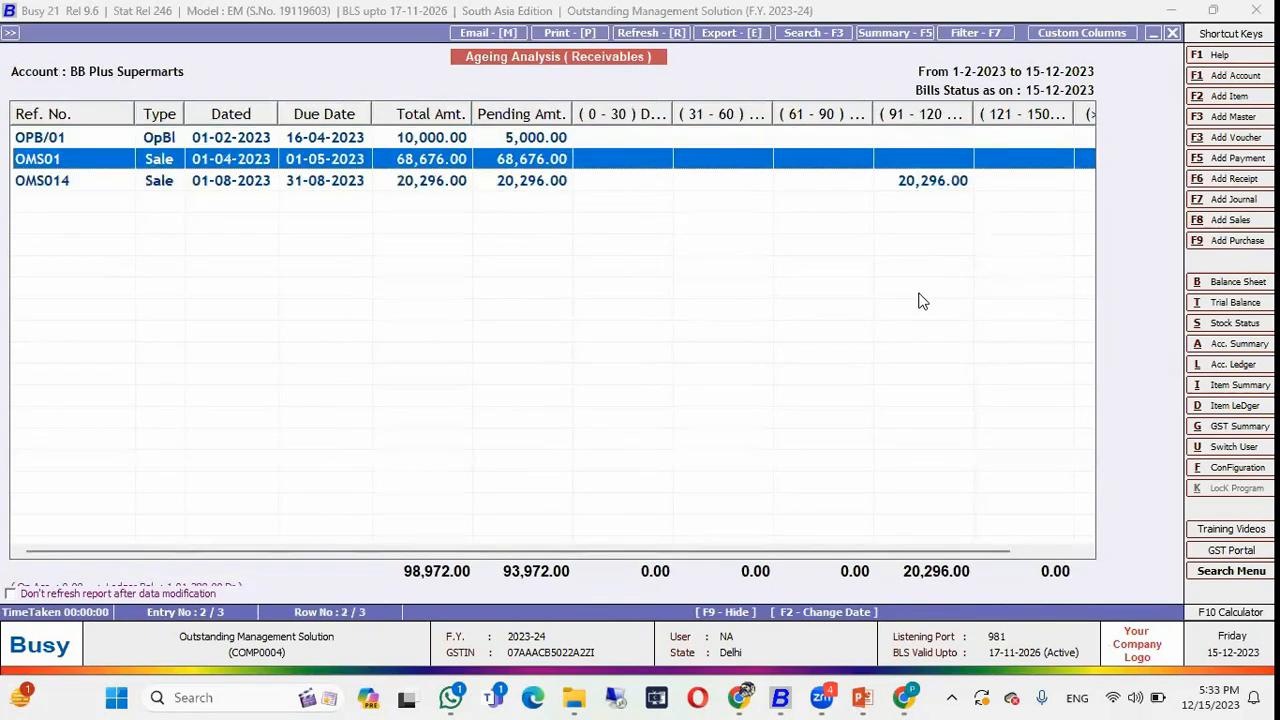
key("Up")
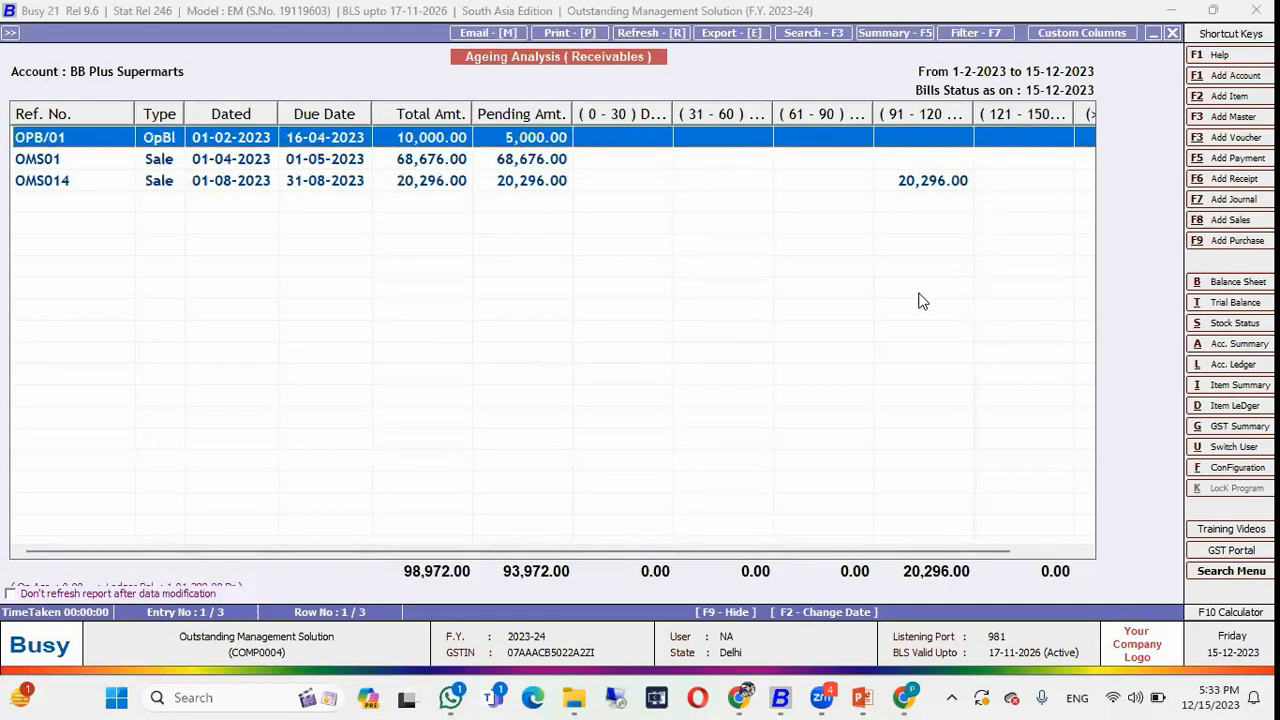
key("Right")
key("Right")
key("Right")
key("Right")
key("Right")
key("Right")
key("Right")
key("Right")
key("Right")
key("Right")
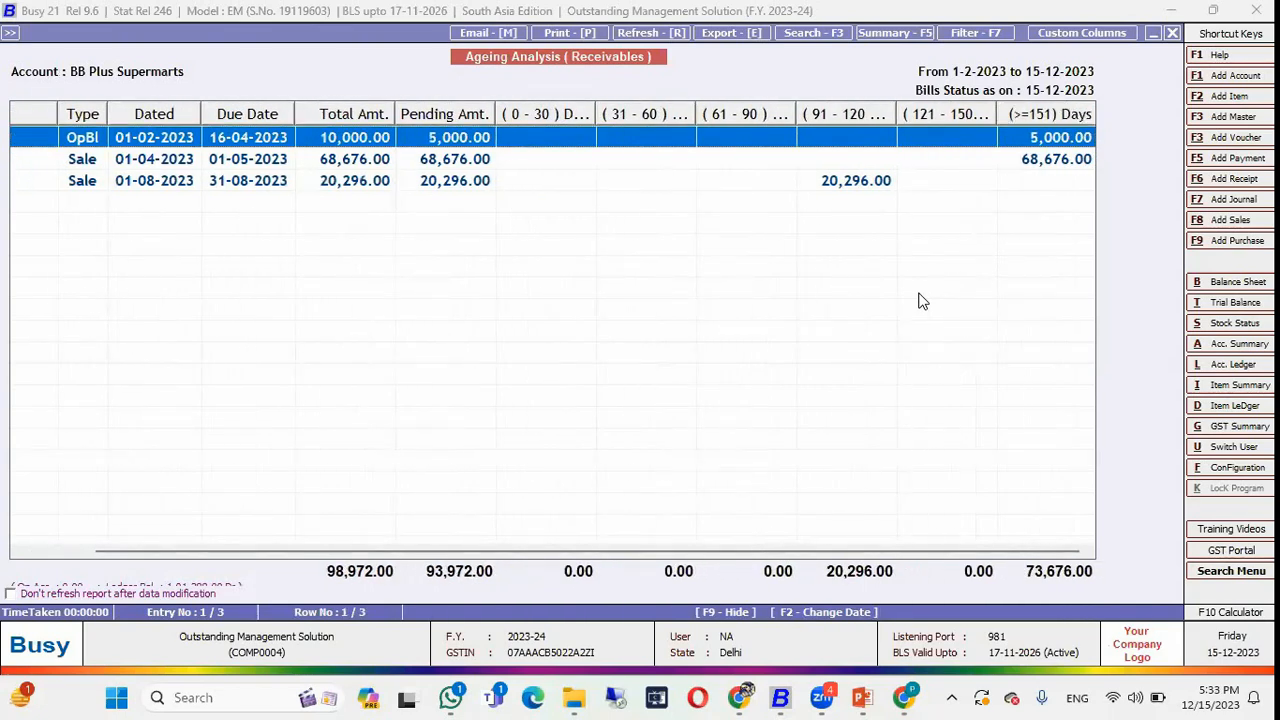
key("Down")
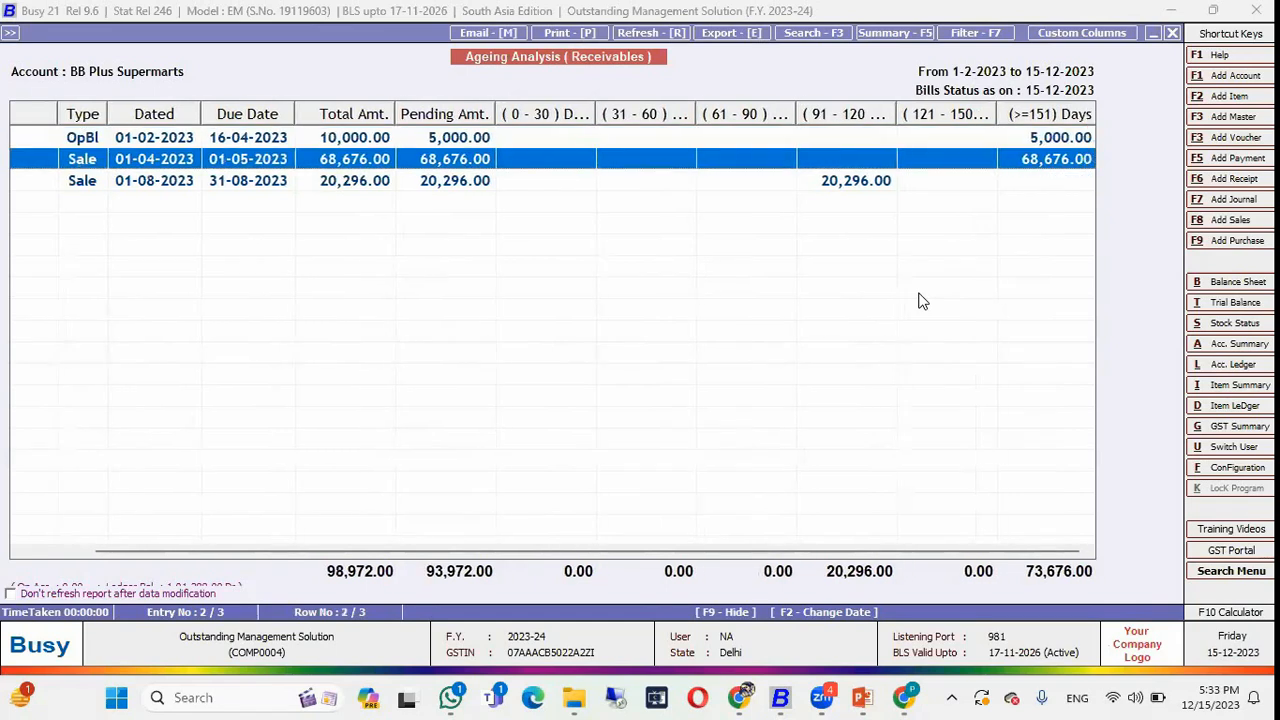
key("Down")
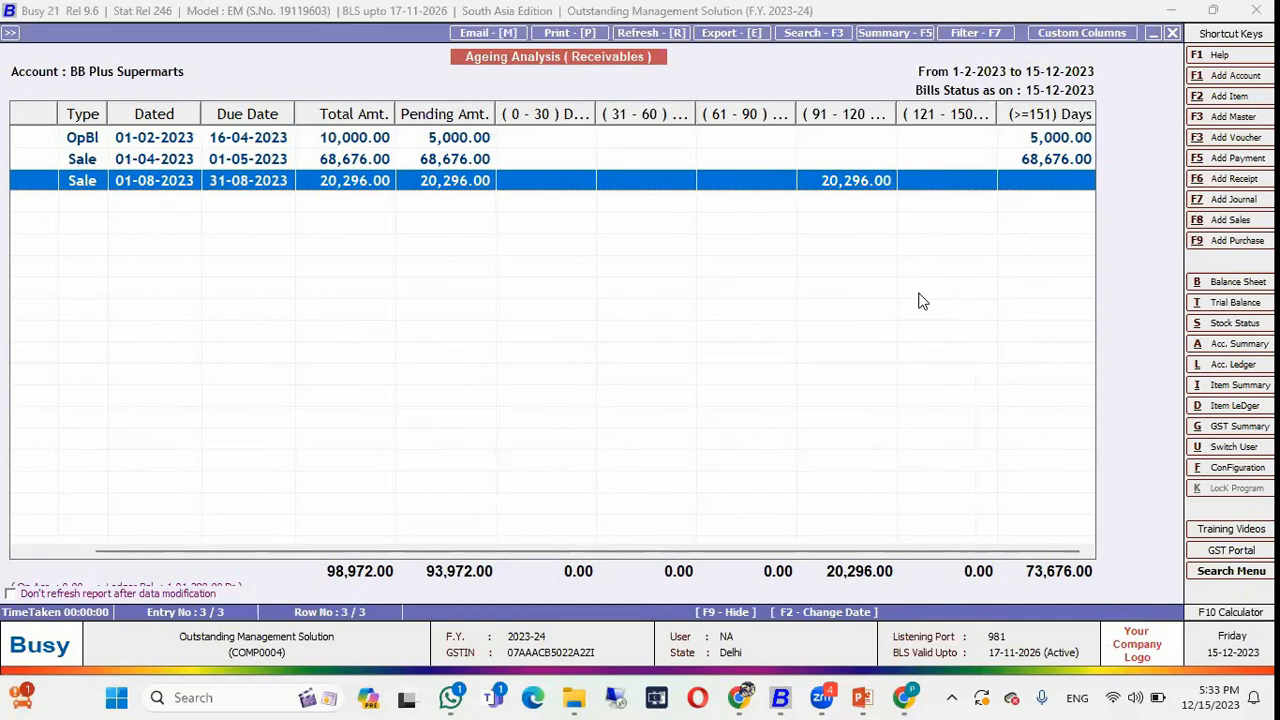
Rerun the receivables ageing report with the ending date 31-03-2024 and bills status as on 30-06-2023.
key("Escape")
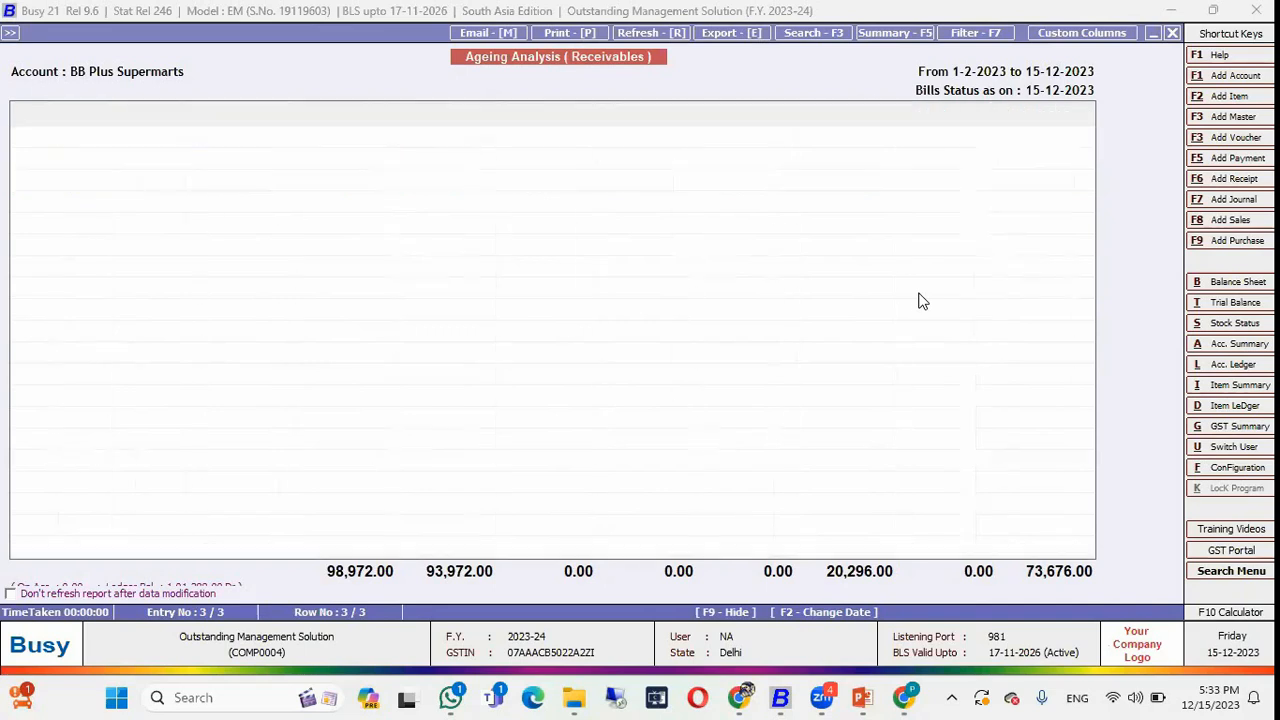
key("Escape")
key("Return")
key("Return")
key("Return")
type("31.3")
key("Return")
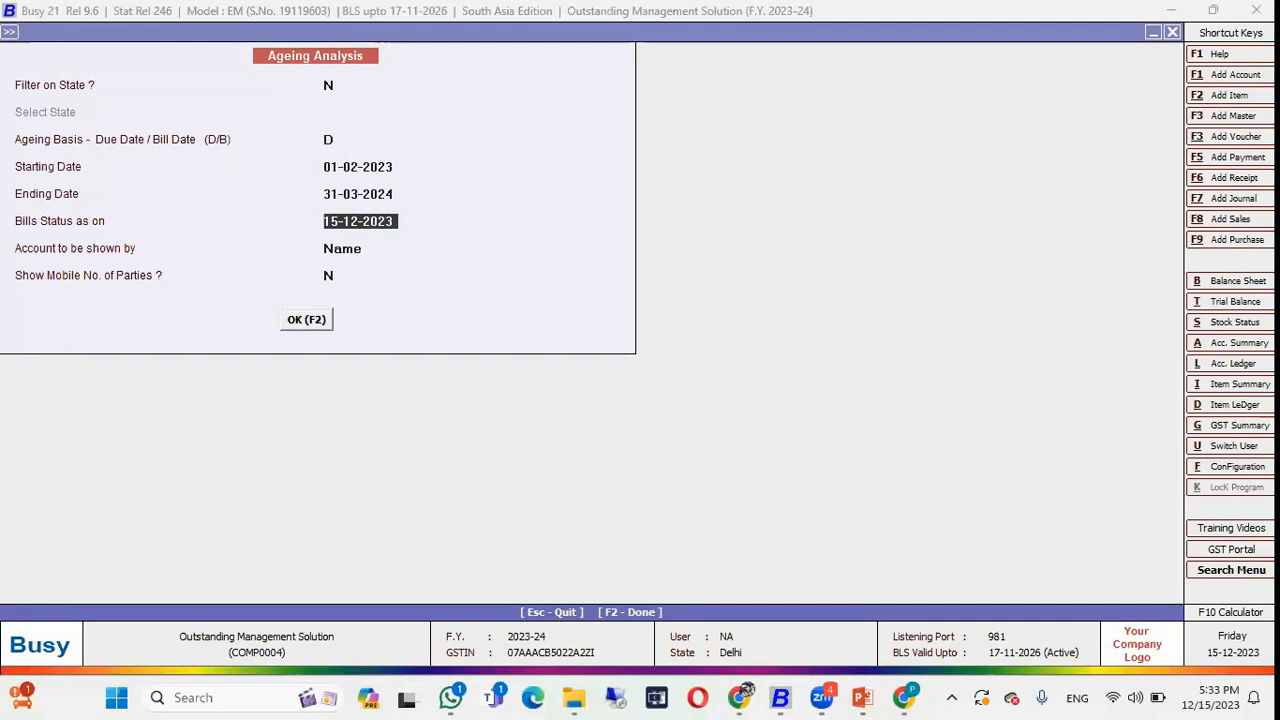
type("1")
key("BackSpace")
type("30.6")
key("Return")
key("Return")
key("Return")
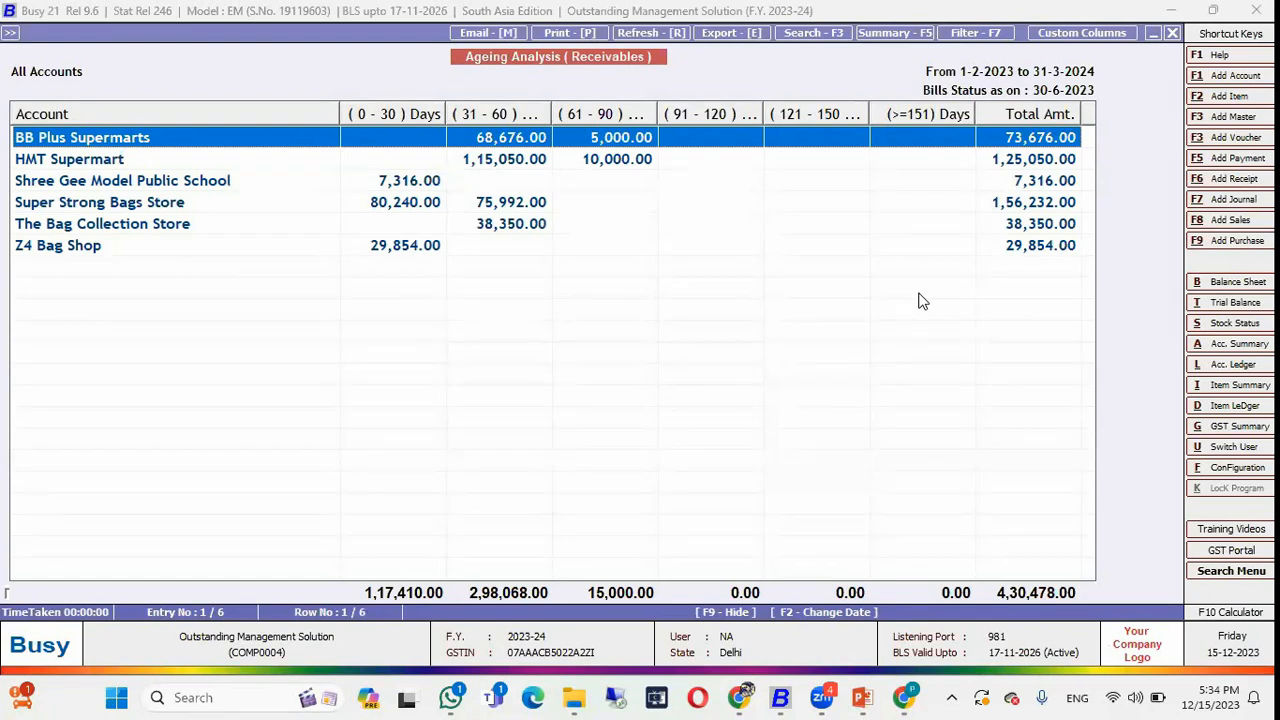
Go through every party's ageing amounts in the regenerated report, then close it and collapse the Outstanding Analysis group.
key("Down")
key("Down")
key("Down")
key("Down")
key("Down")
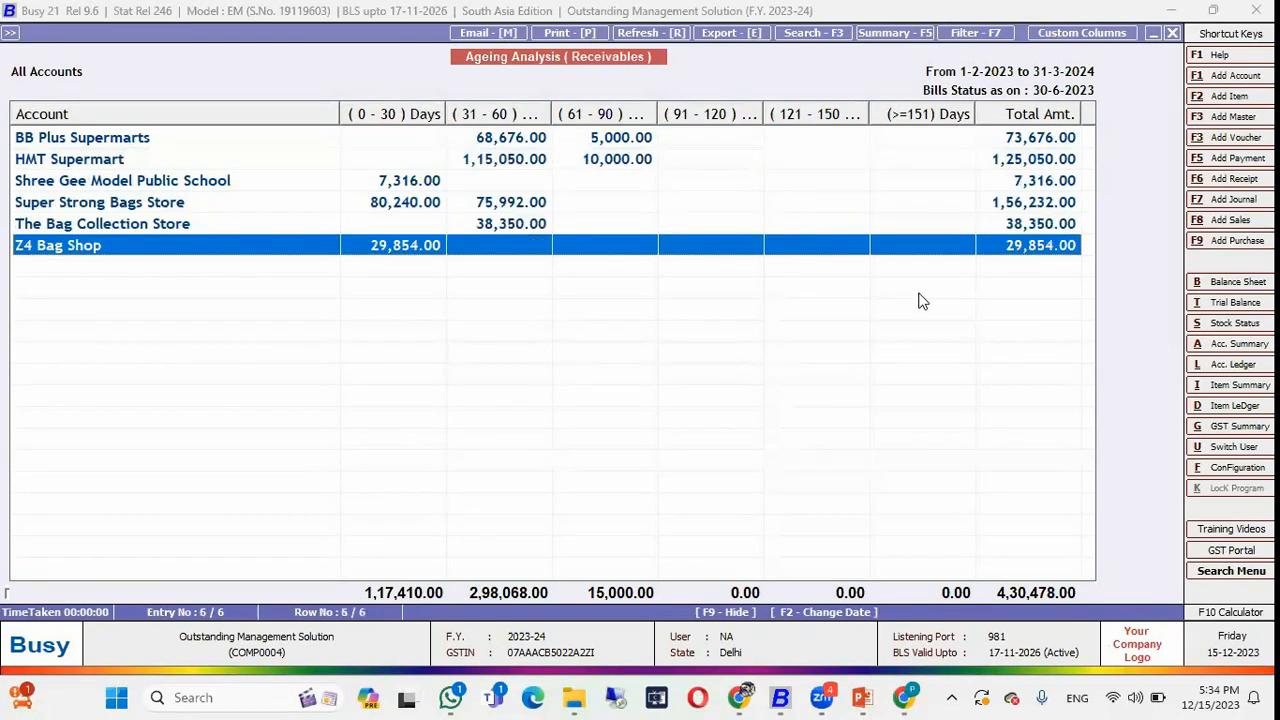
key("Escape")
key("Escape")
key("Escape")
key("Escape")
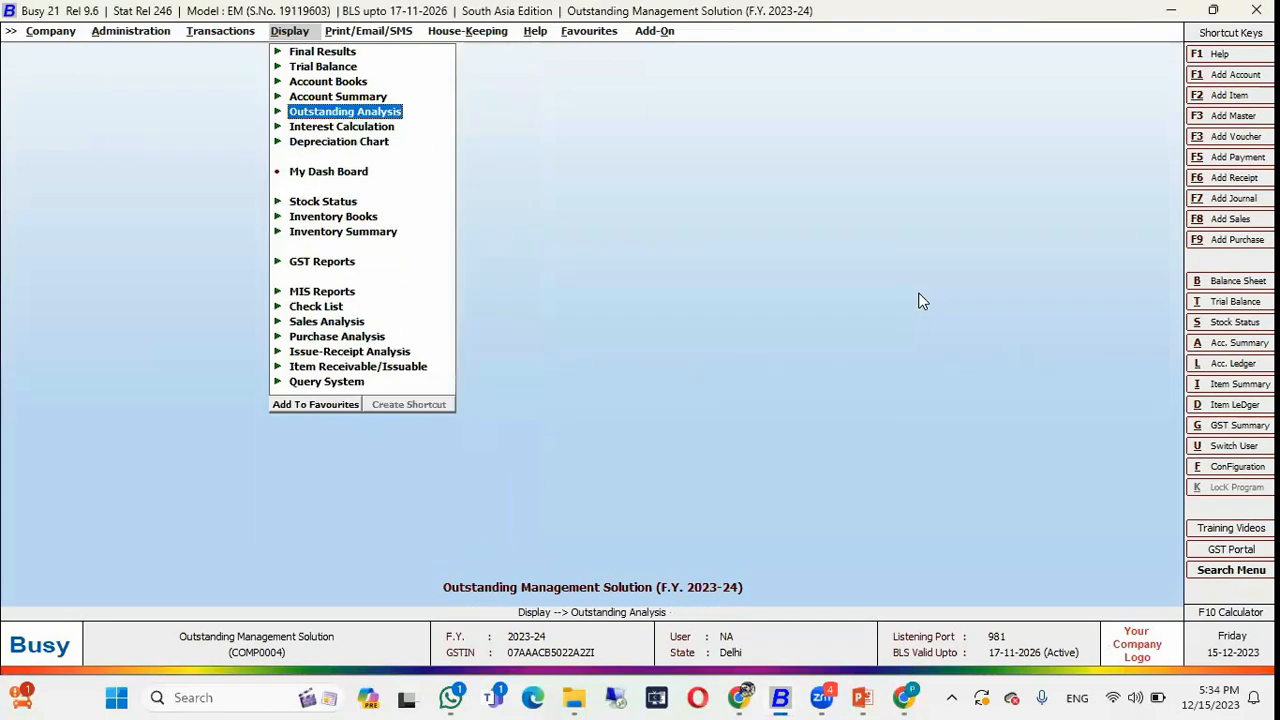
Switch to the PowerPoint slide show, advance to the 'Bill-wise Payable/Receivable Reports' slide, and switch back to Busy.
key("alt+Tab")
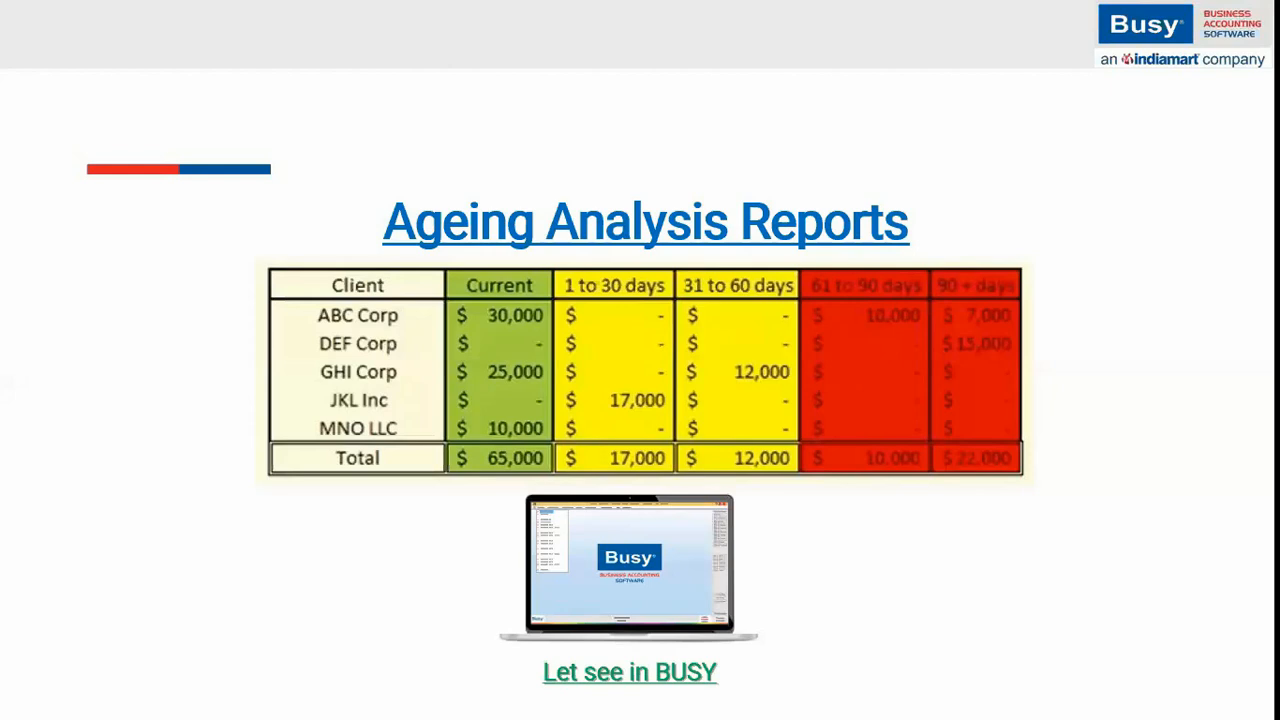
key("Right")
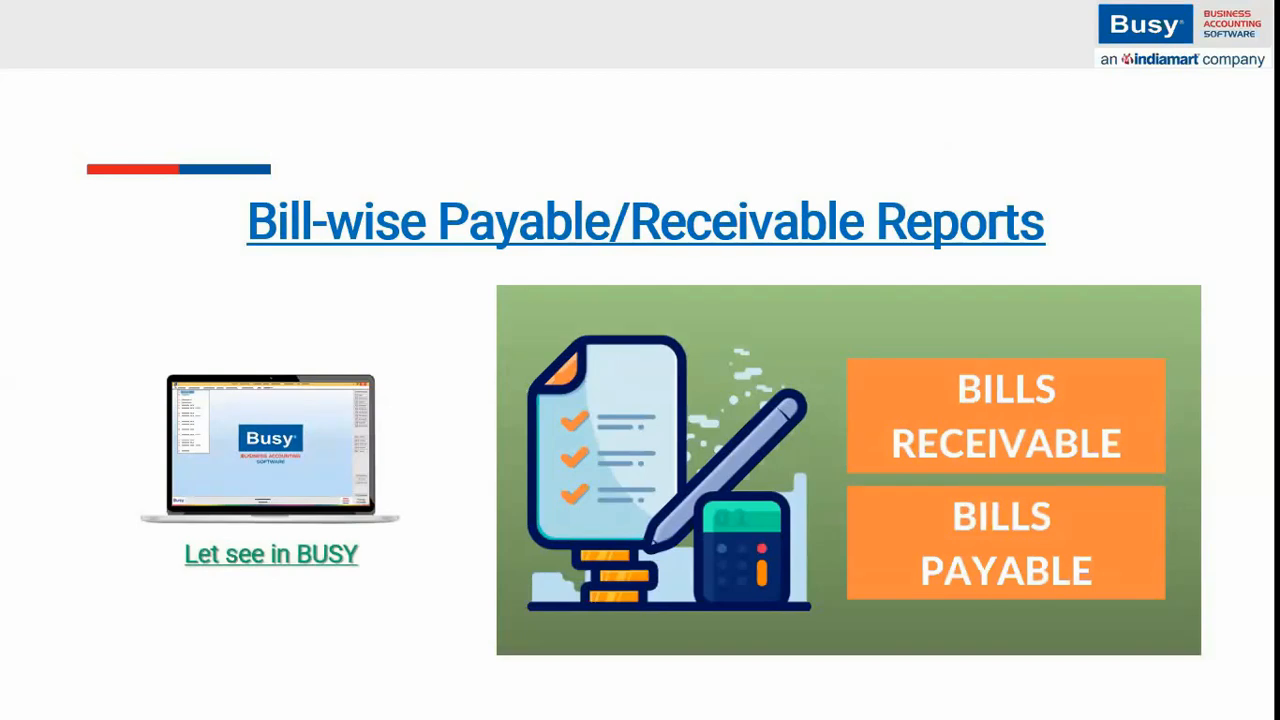
key("alt+Tab")
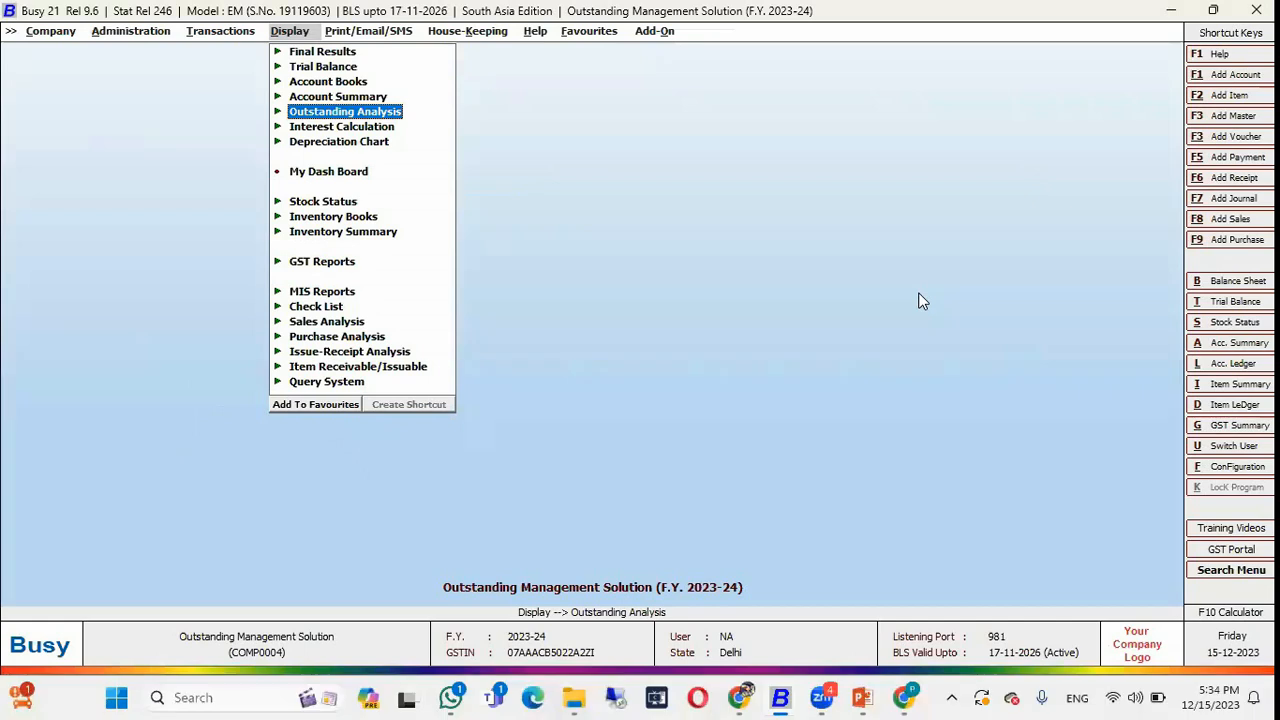
Open the Bills Receivable report under Outstanding Analysis for all accounts with the Bill-wise (Combined) level of details.
key("Return")
key("Down")
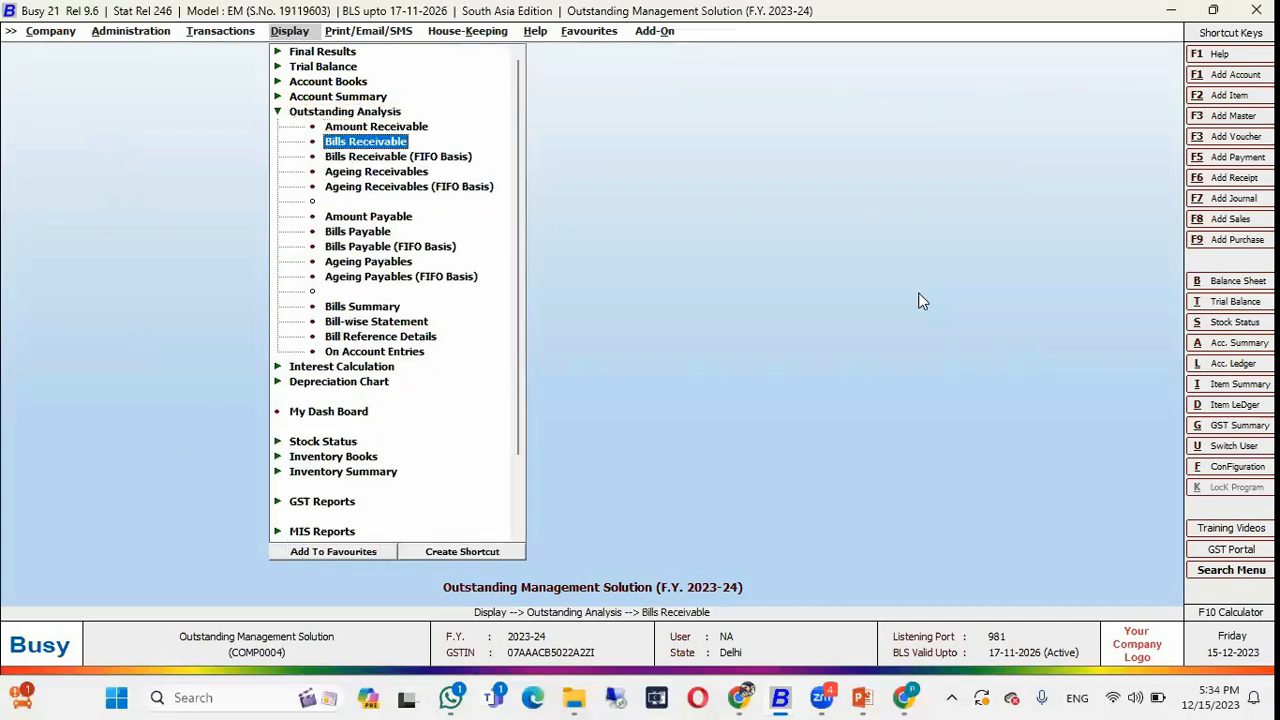
key("Down")
key("Down")
key("Down")
key("Down")
key("Down")
key("Down")
key("Down")
key("Up")
key("Up")
key("Up")
key("Up")
key("Up")
key("Up")
key("Up")
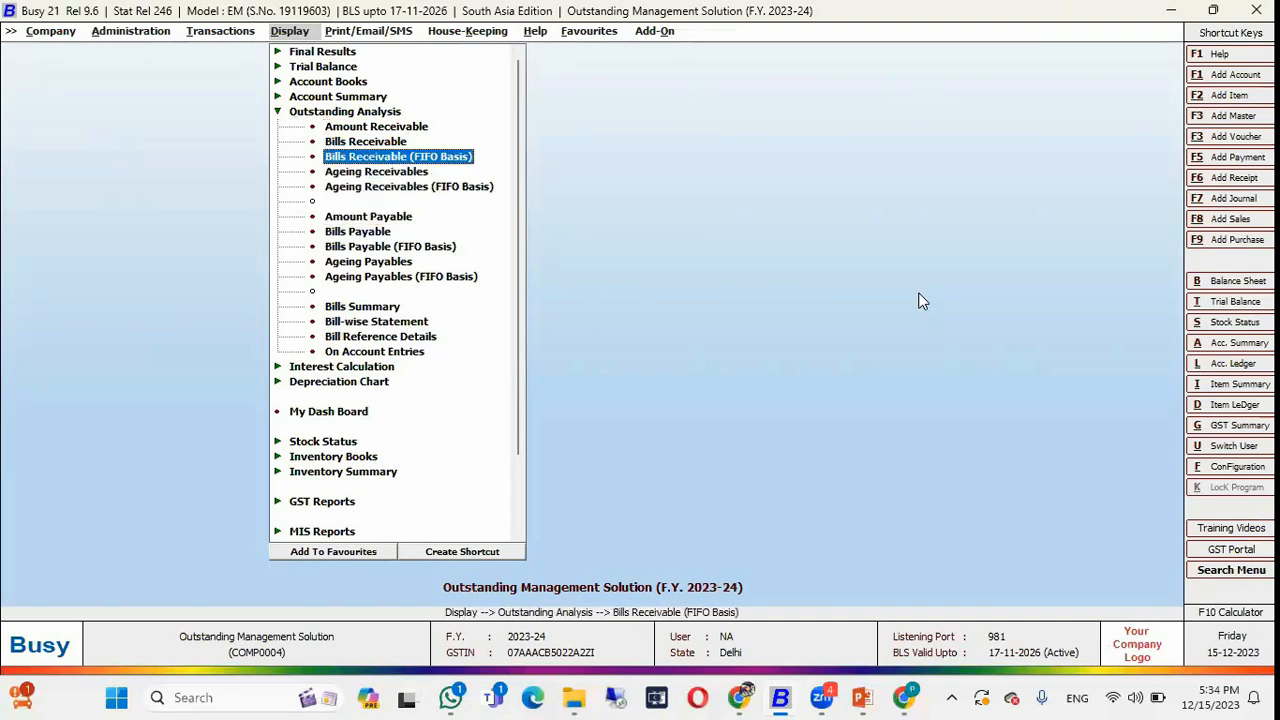
key("Return")
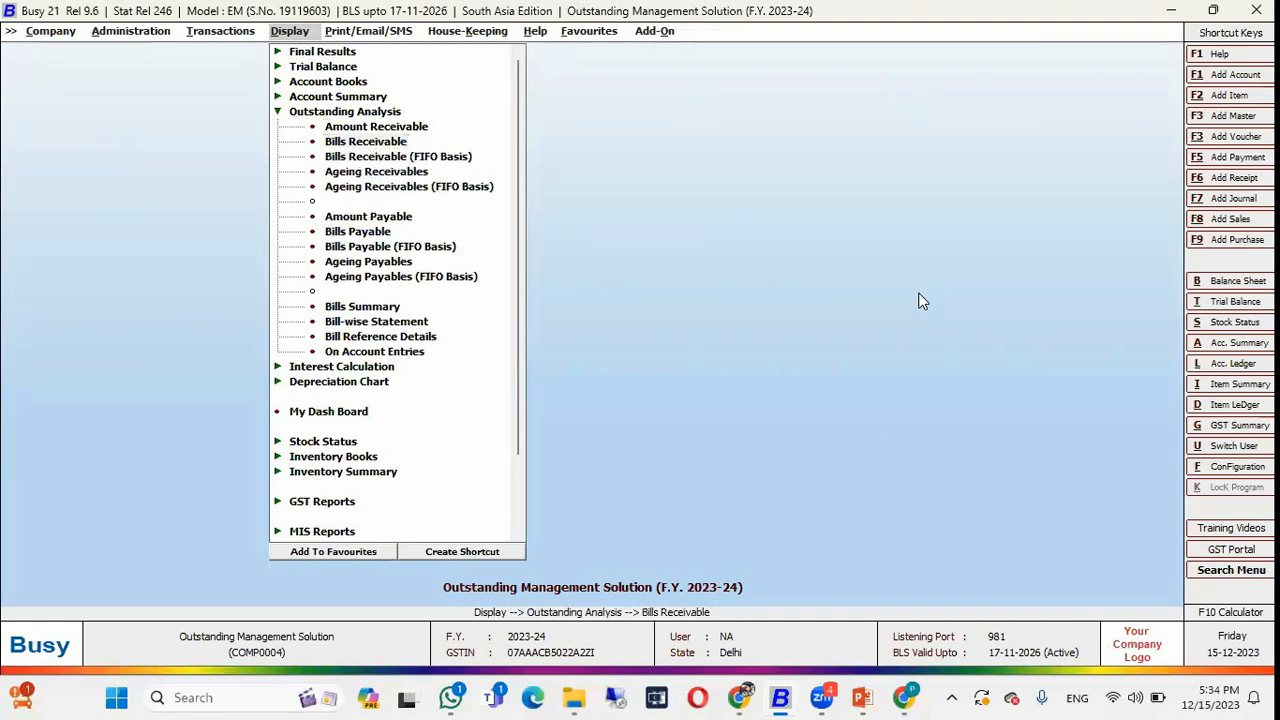
key("Right")
key("Right")
key("Return")
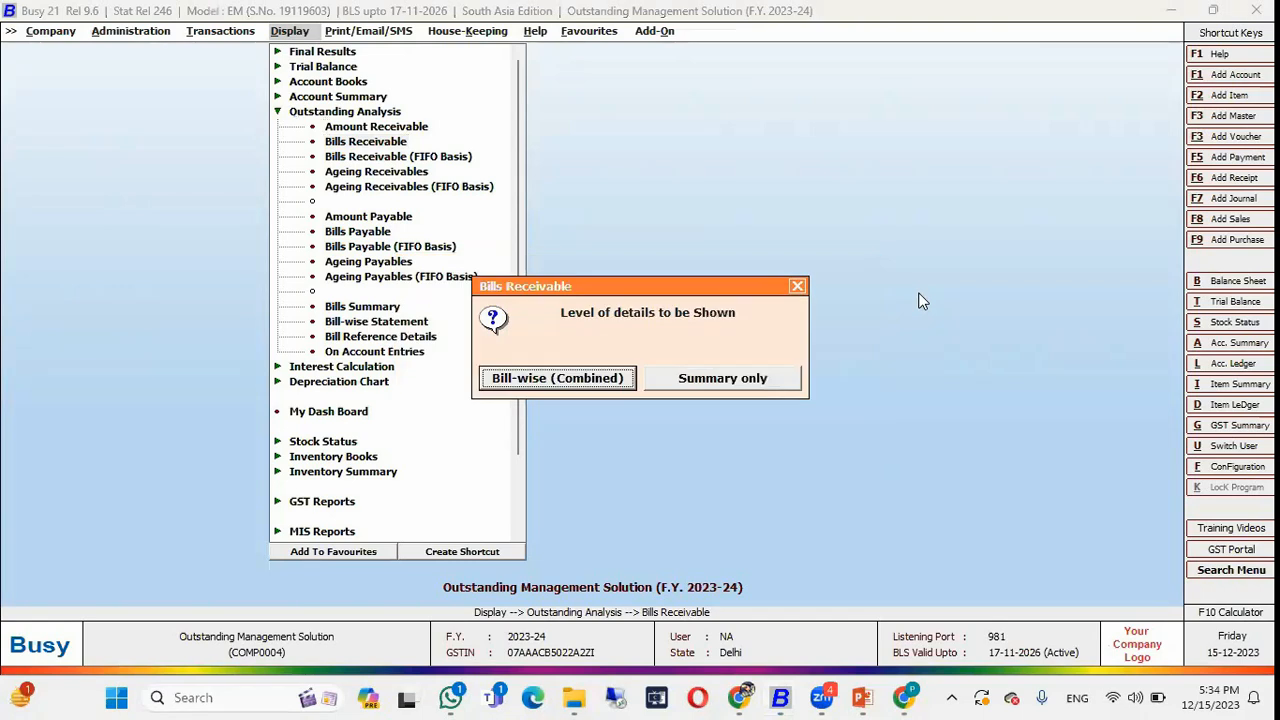
key("Return")
Generate the Bills Receivable report with the ending date 30-03-2024 and bills status as on 30-12-2023.
key("Return")
type("30-03-2024")
key("Return")
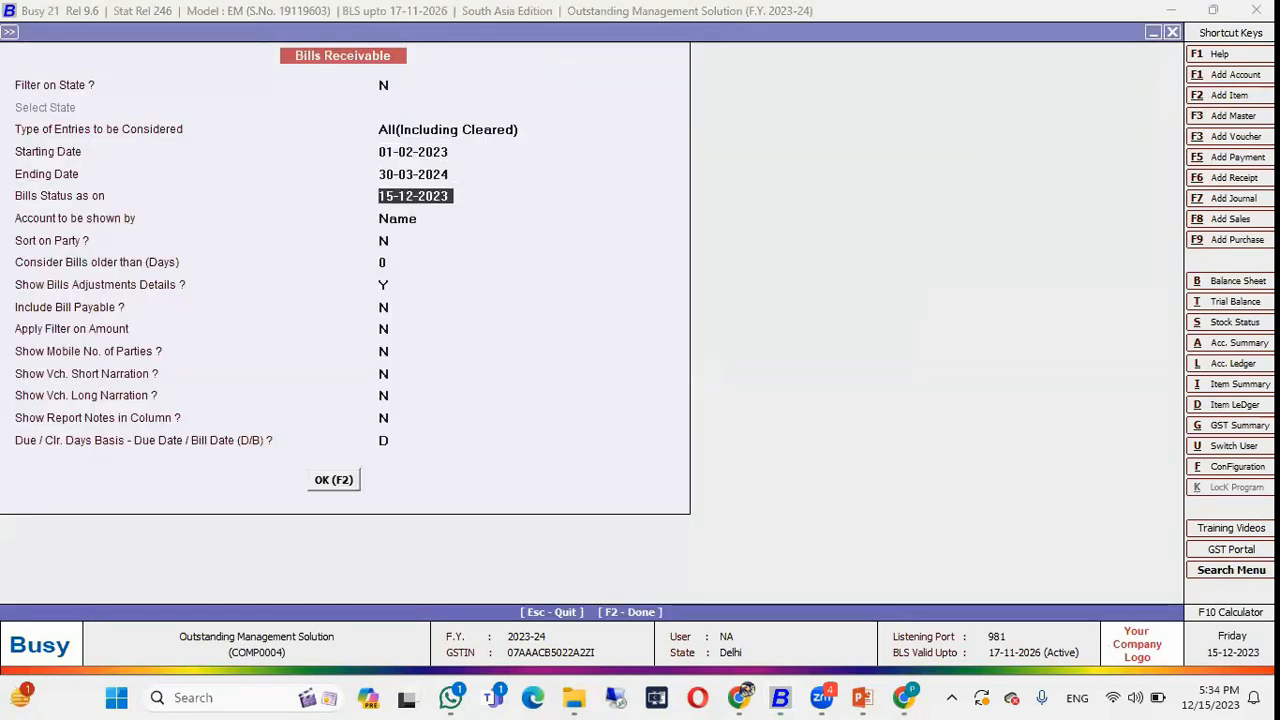
type("3-12")
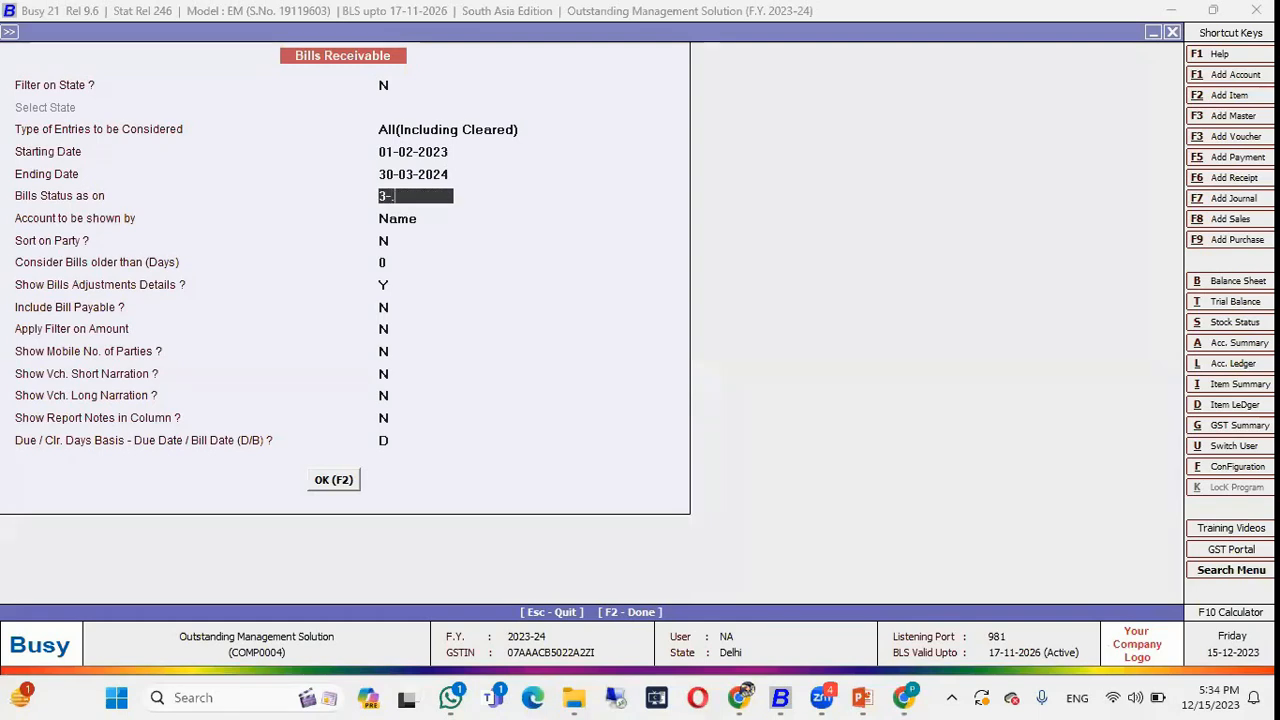
key("Return")
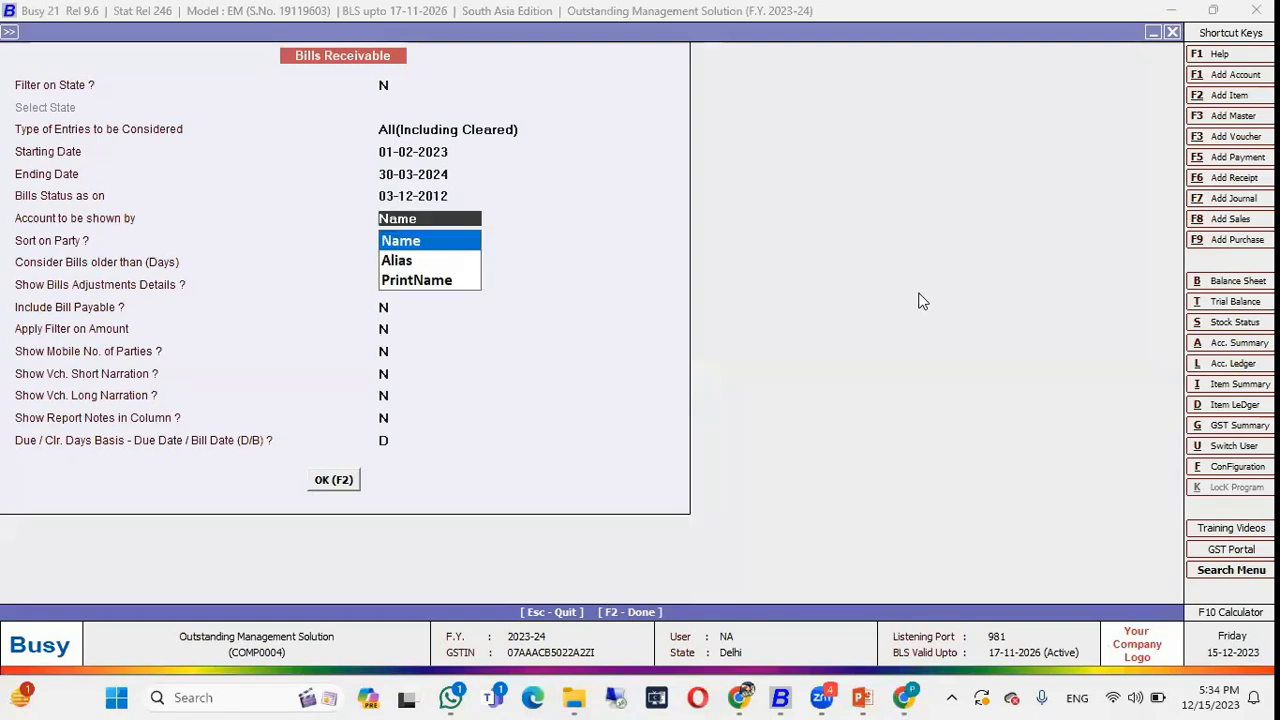
key("Escape")
type("30.1")
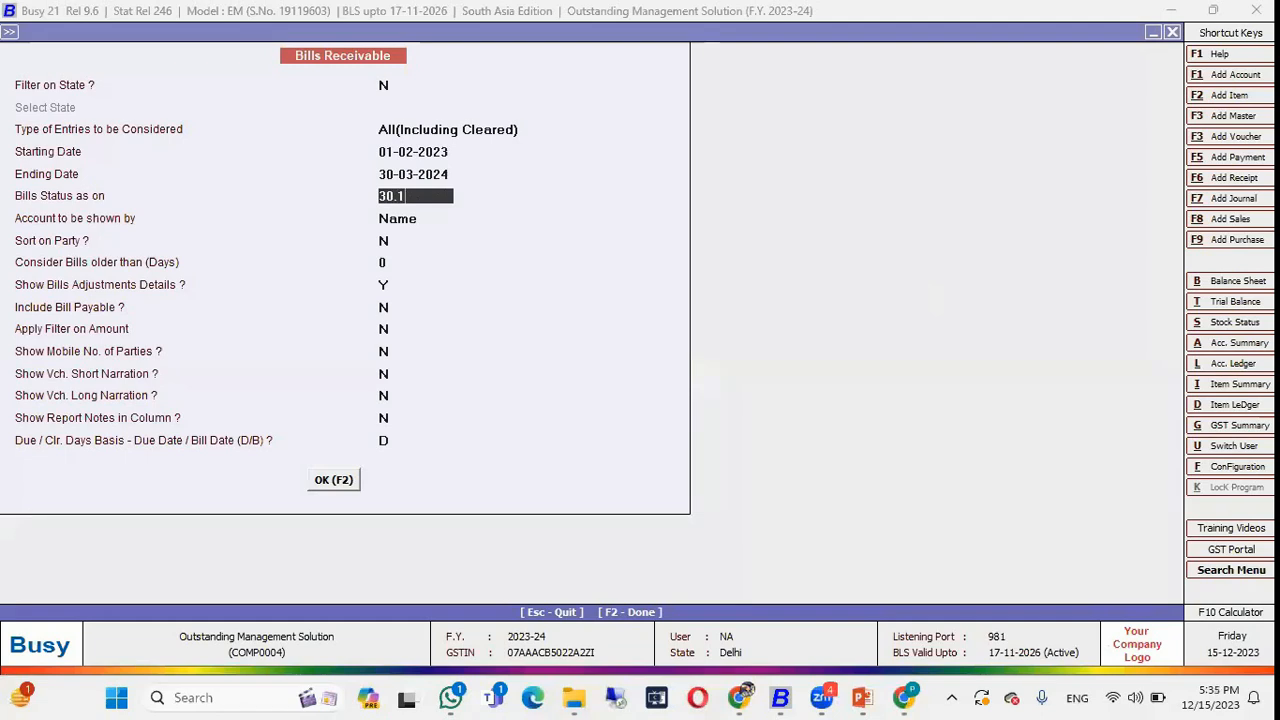
key("Return")
key("Return")
key("Return")
key("Down")
key("Down")
key("Down")
key("Down")
key("Down")
key("Down")
key("Down")
key("Down")
key("Down")
key("Down")
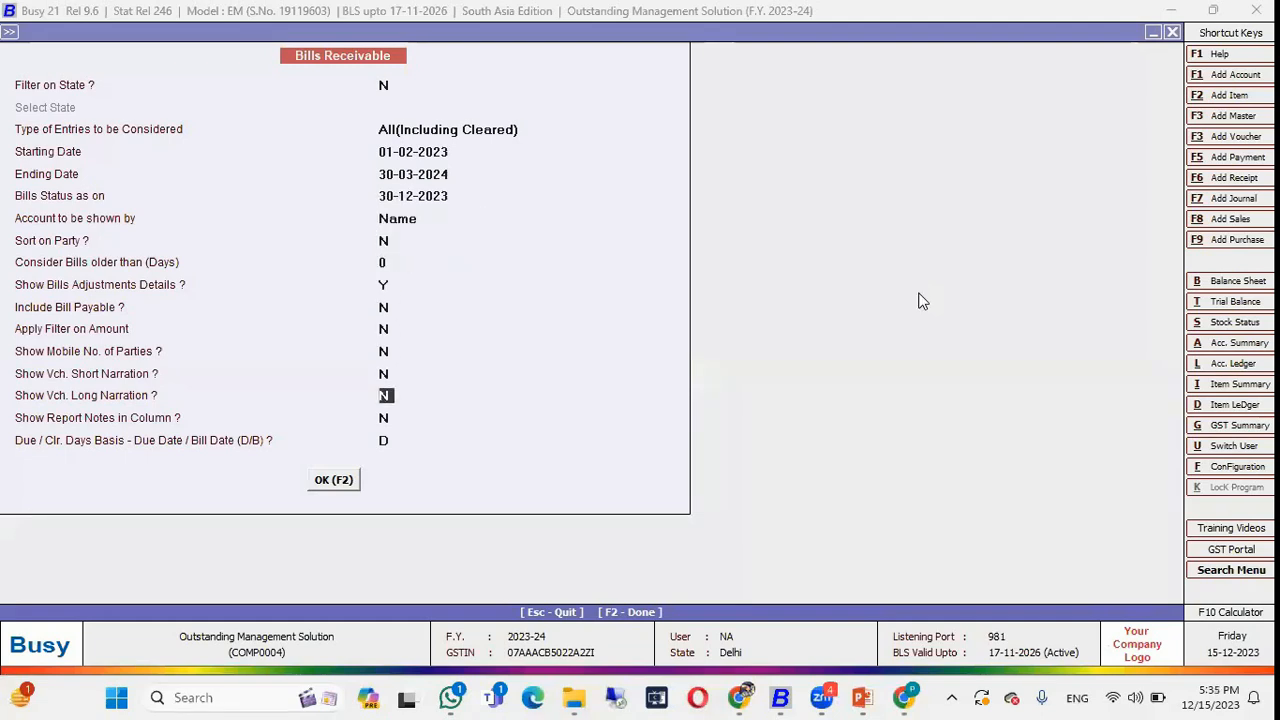
key("F2")
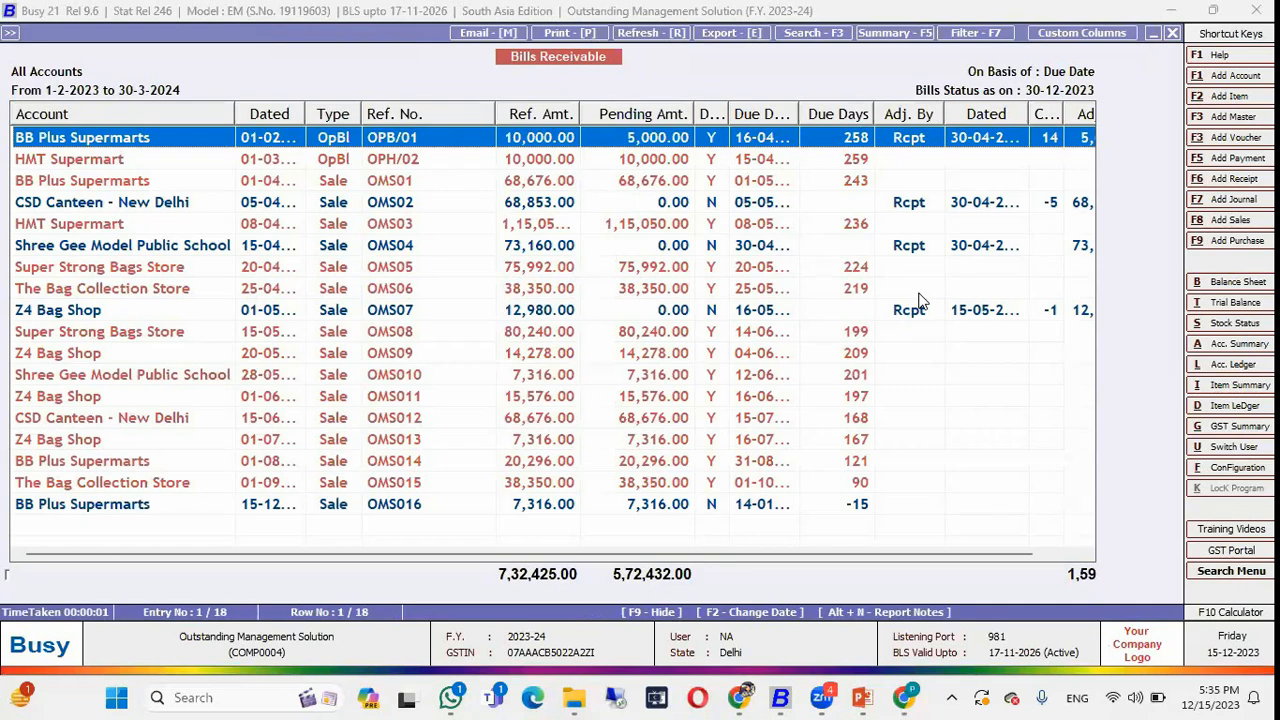
Set Show Bills Adjustments Details to N in the report options and regenerate the Bills Receivable report.
key("Down")
key("Down")
key("Down")
key("Down")
key("Down")
key("Return")
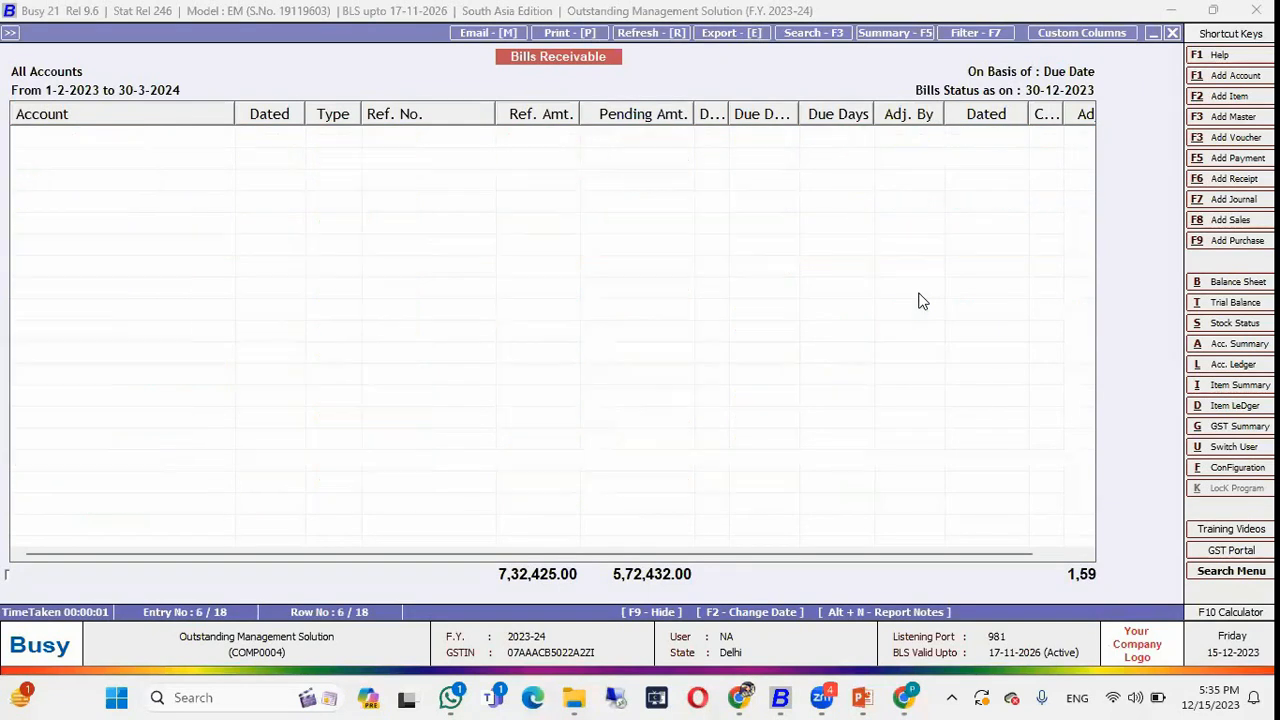
key("Escape")
key("Return")
key("Return")
key("Return")
key("Return")
key("Return")
key("Return")
key("Return")
key("Return")
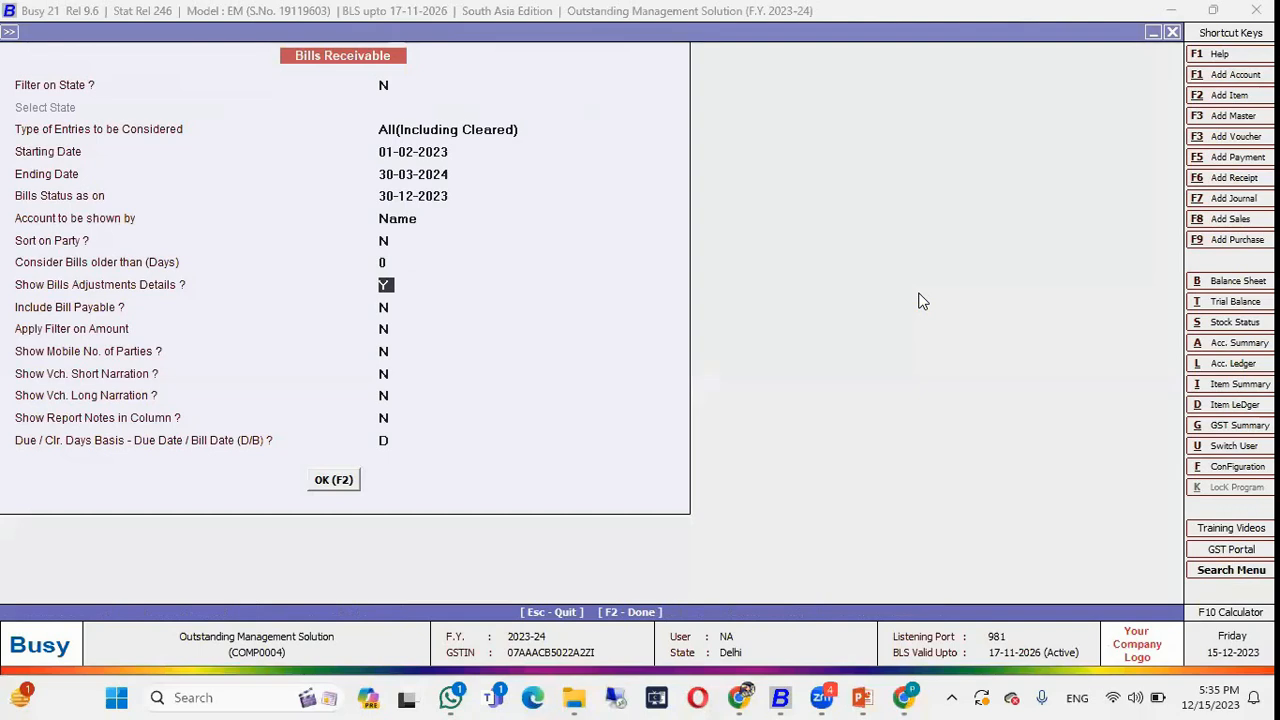
key("Return")
key("F2")
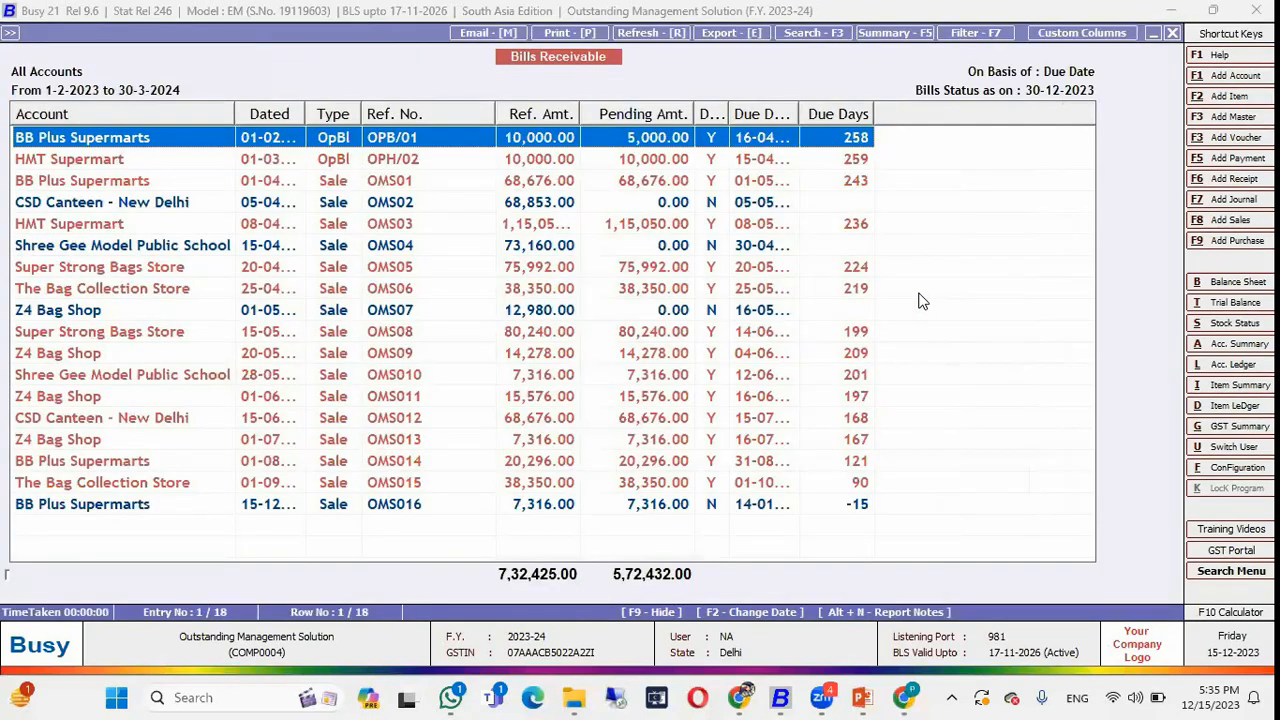
Examine the first few bills in the Bills Receivable report and return to the opening balance bill OPB/01.
key("Down")
key("Down")
key("Down")
key("Up")
key("Up")
key("Up")
key("Down")
key("Down")
key("Down")
key("Up")
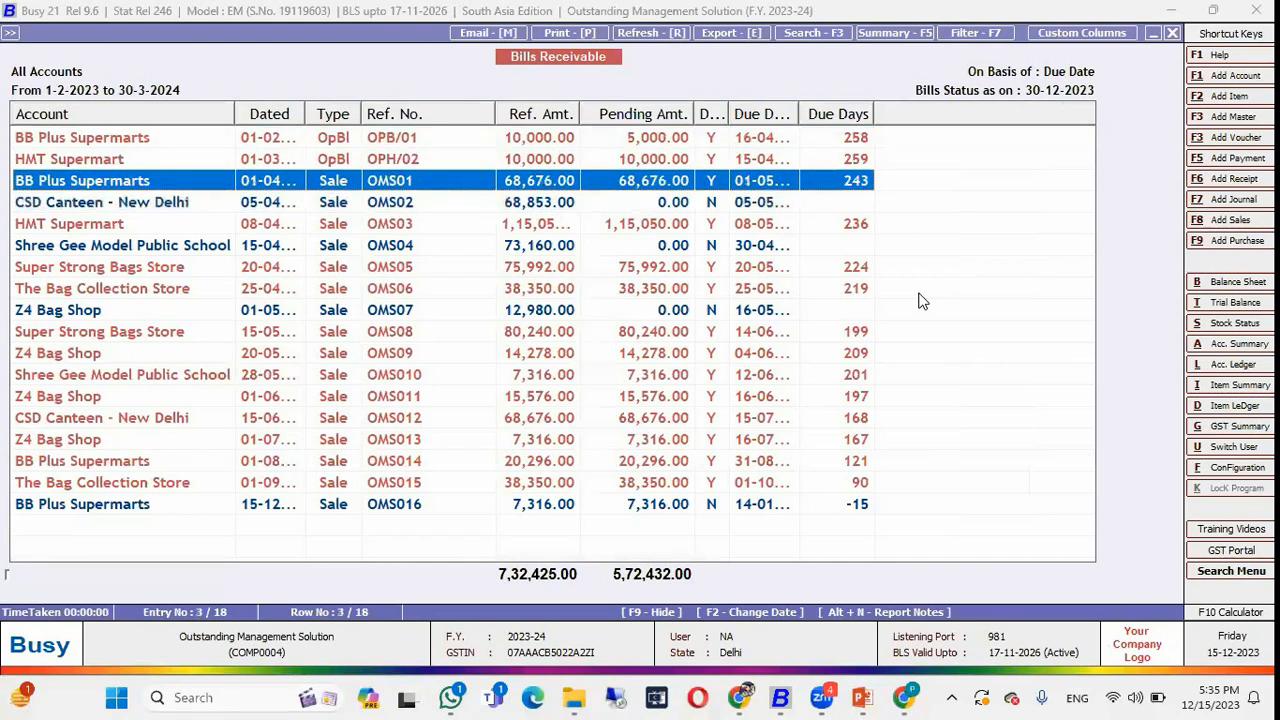
key("Up")
key("Up")
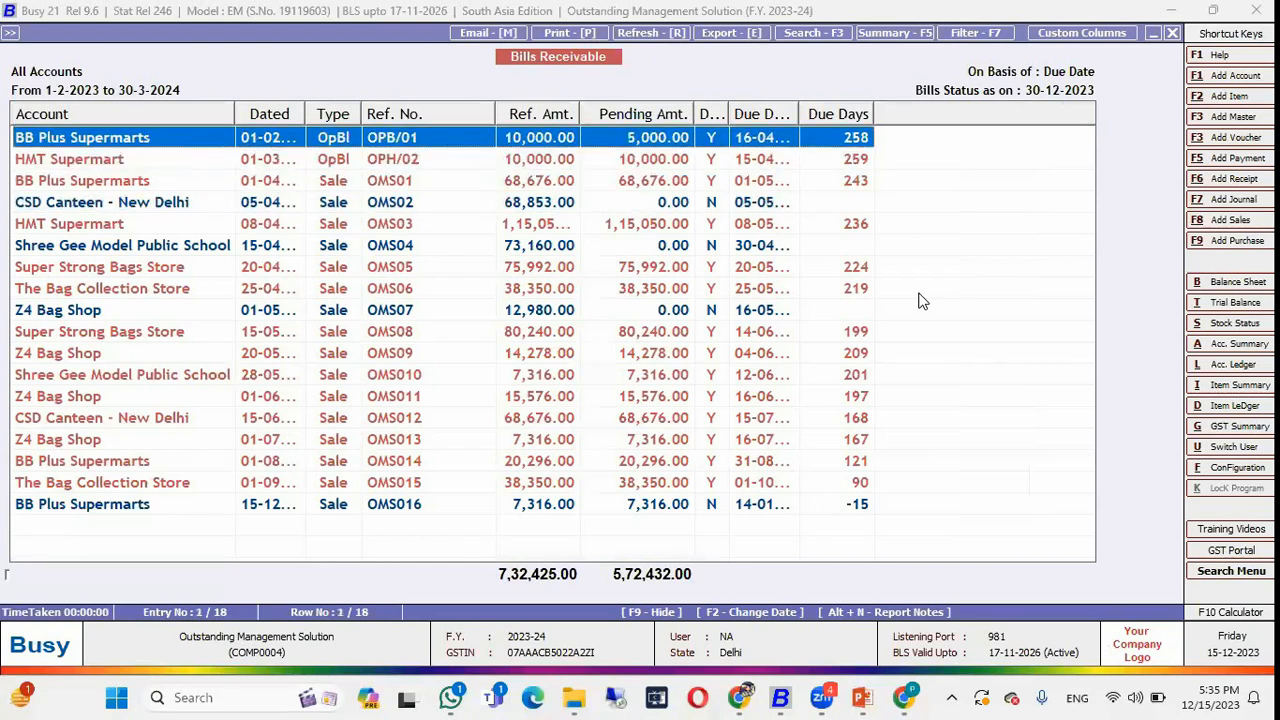
Narrow the Ref. No. column, check the bills status date in the report options, and regenerate the report.
left_click_drag(495, 114, 457, 113)
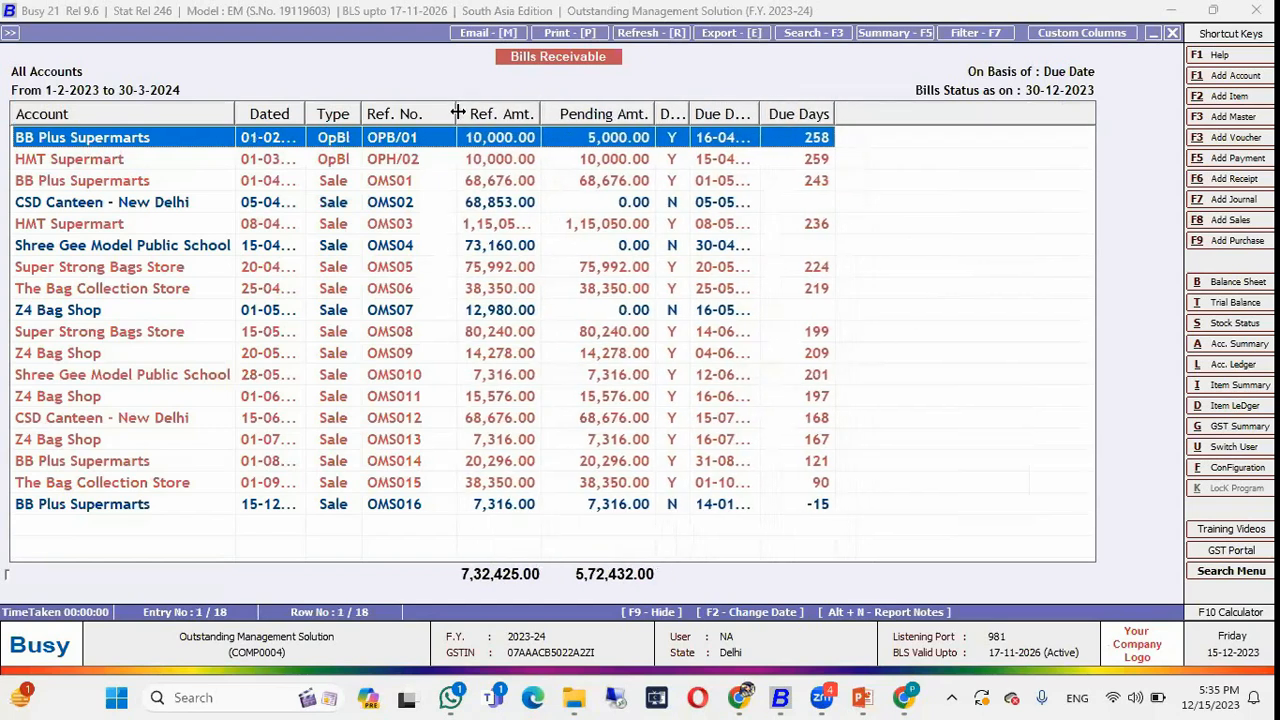
key("Escape")
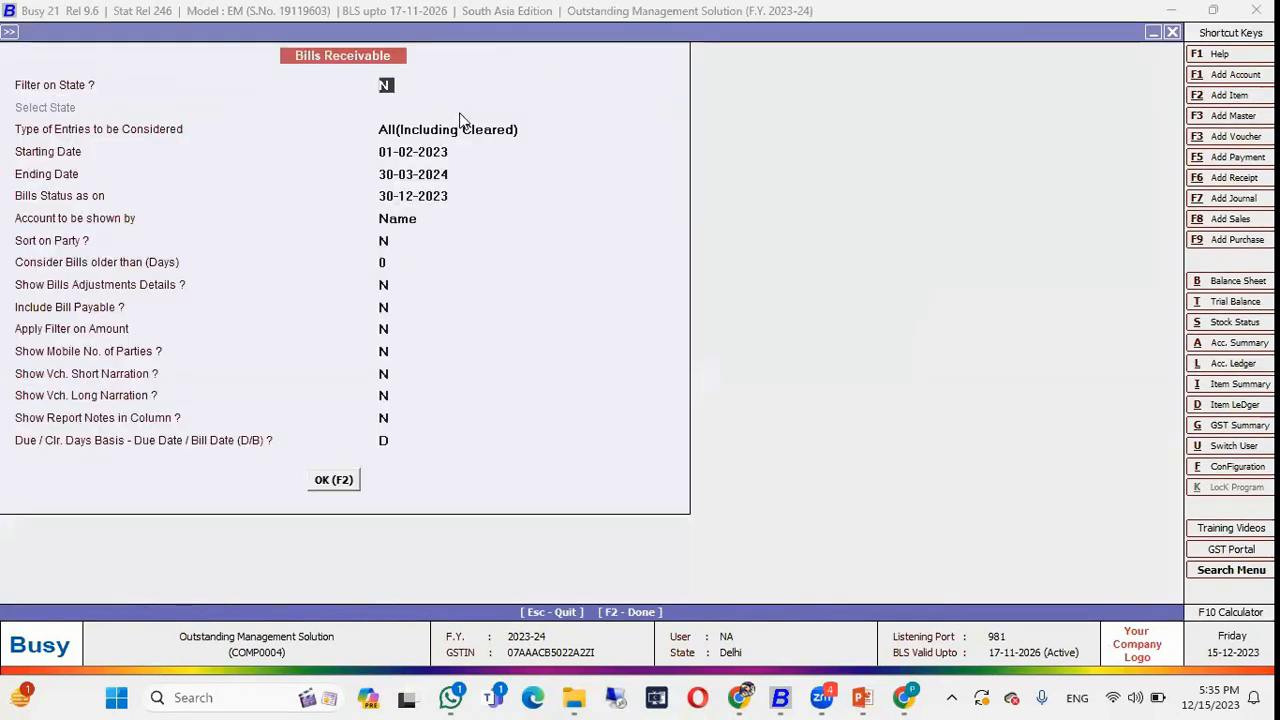
left_click(450, 200)
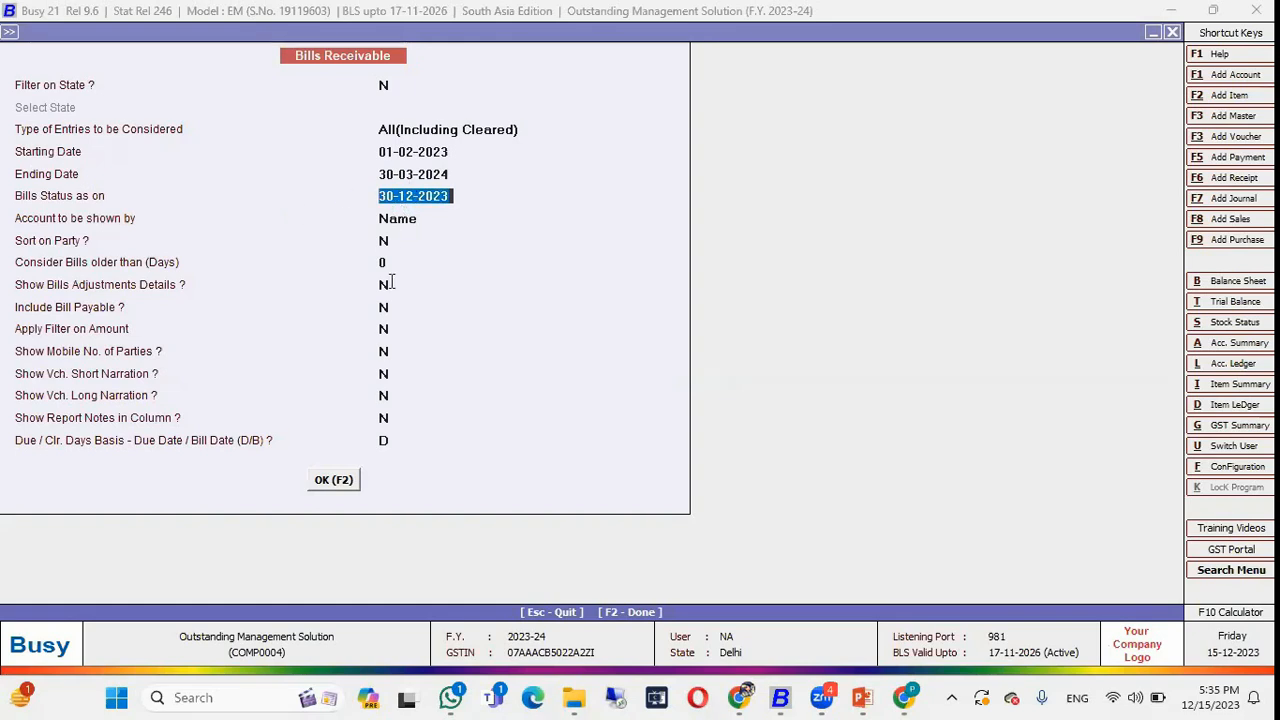
left_click(334, 481)
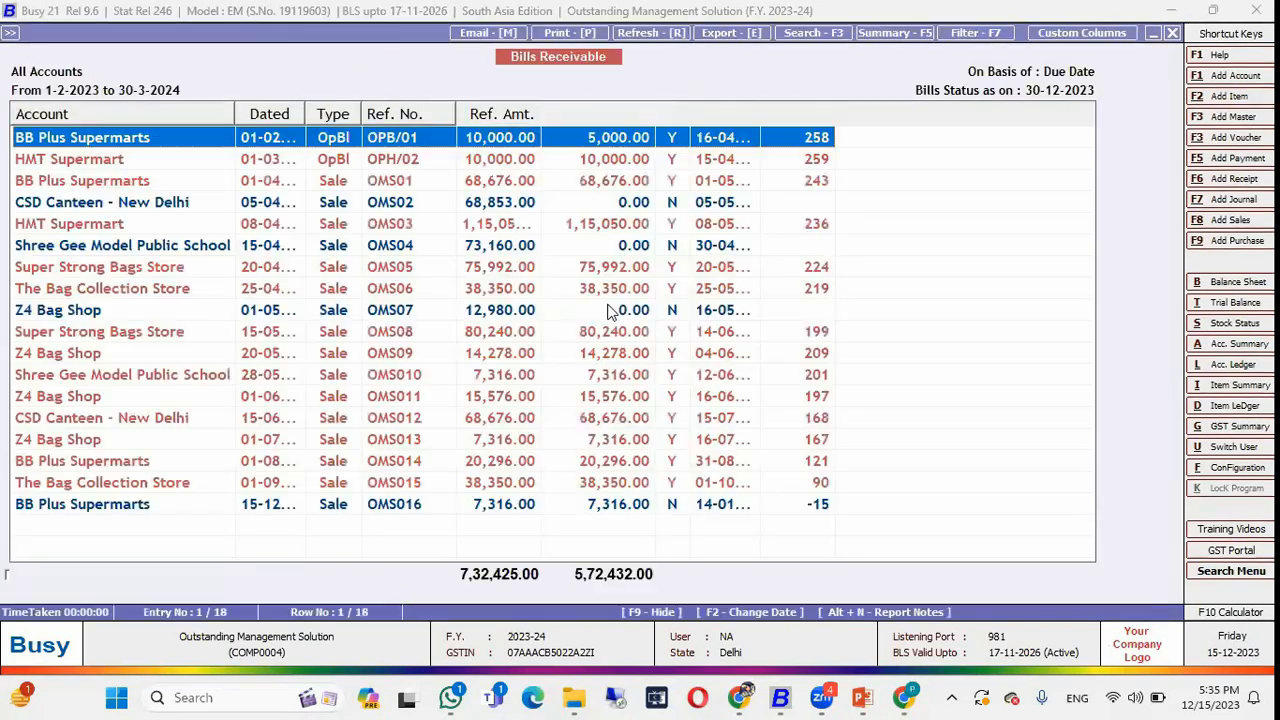
Widen the Due Date and Dated columns to show full dates, and select BB Plus Supermarts' sale bill OMS01.
left_click_drag(758, 126, 819, 120)
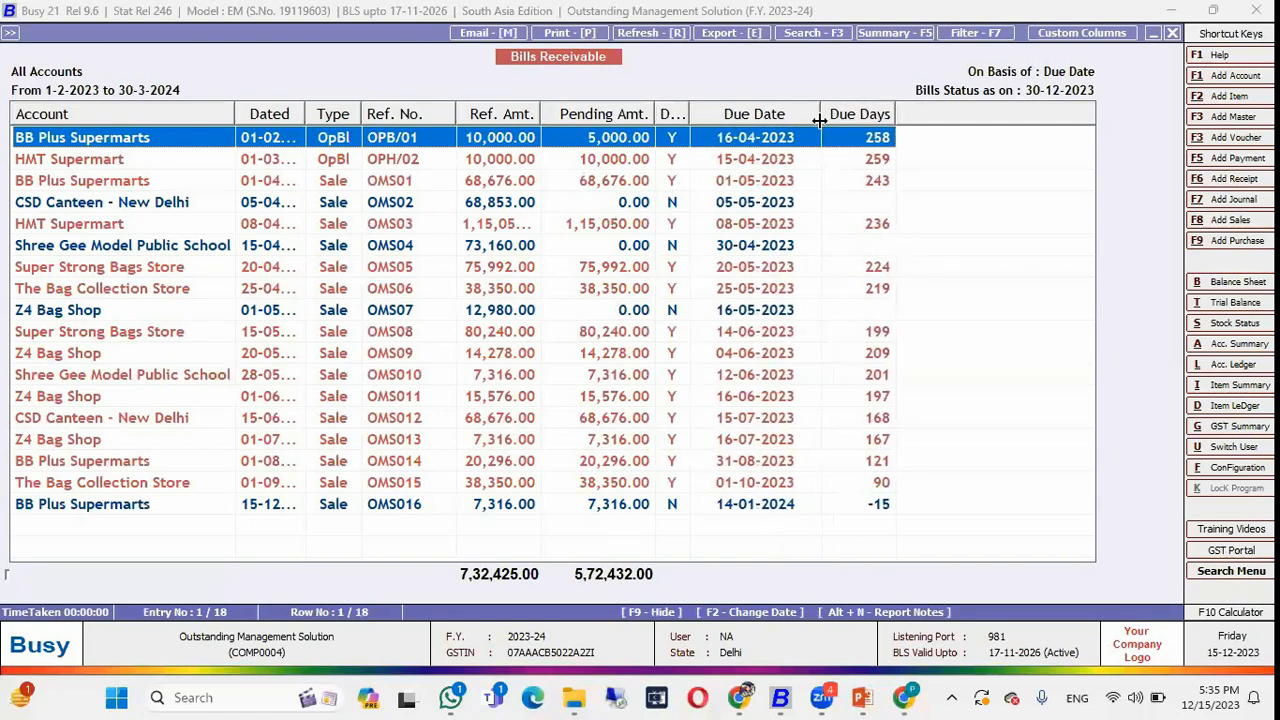
left_click(748, 163)
left_click(759, 142)
left_click_drag(305, 114, 340, 118)
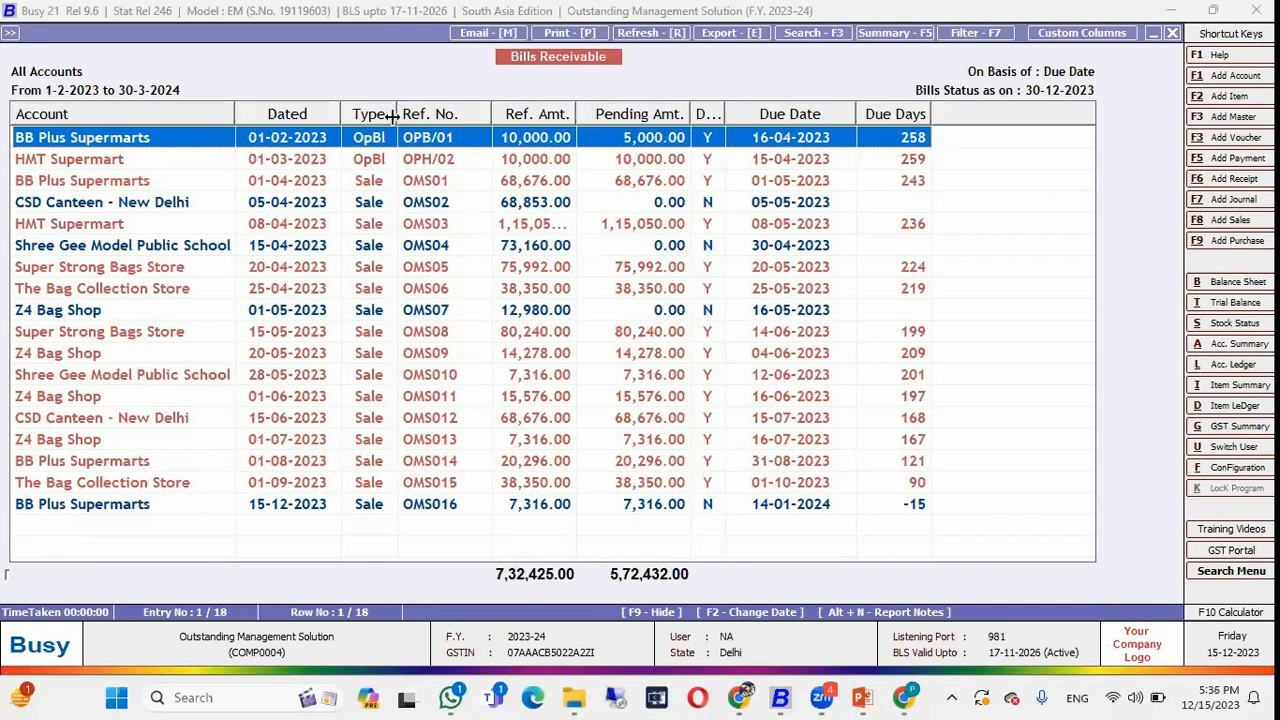
left_click(392, 158)
left_click(382, 190)
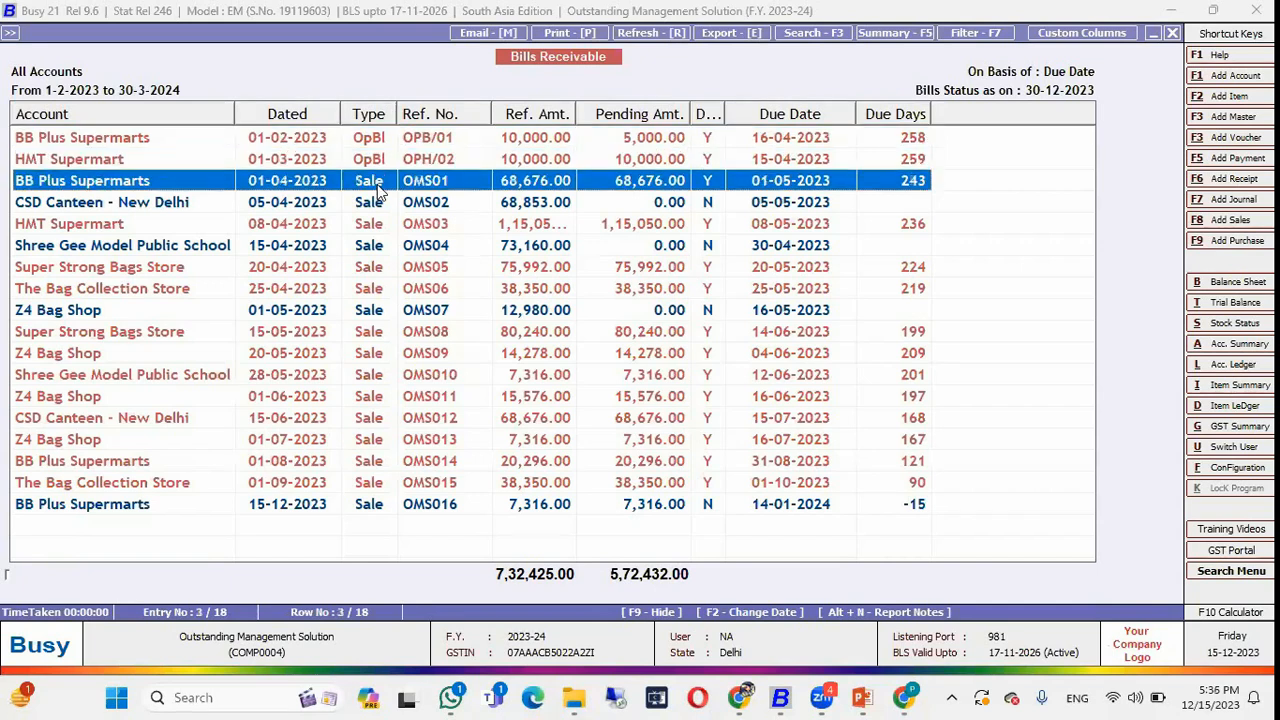
Review the reference amounts of the first bills and sort the Bills Receivable report by account.
left_click(437, 140)
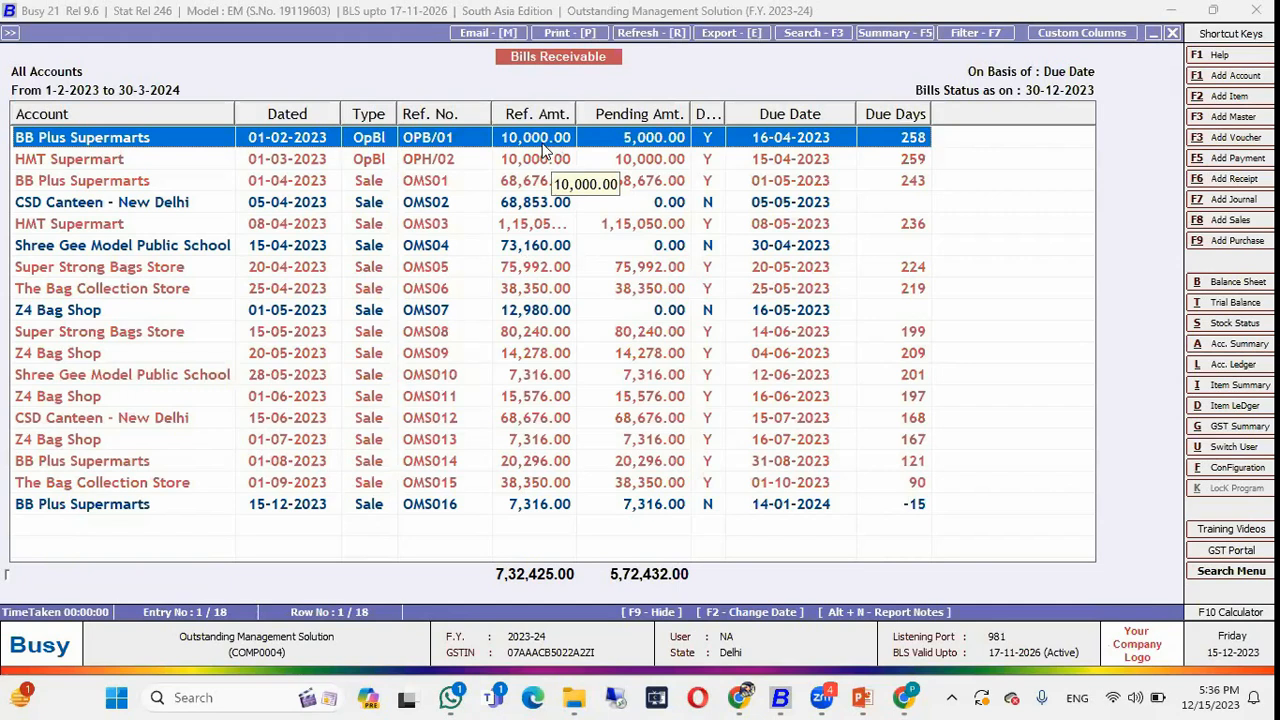
key("Down")
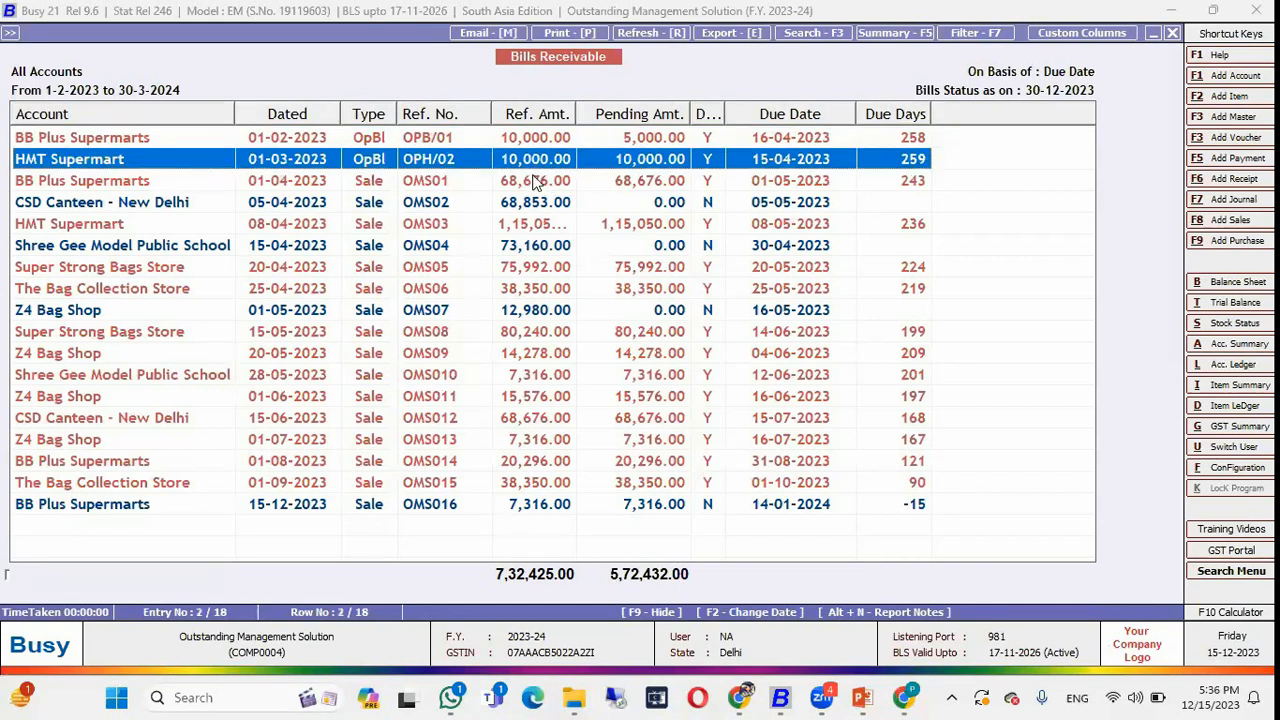
key("Down")
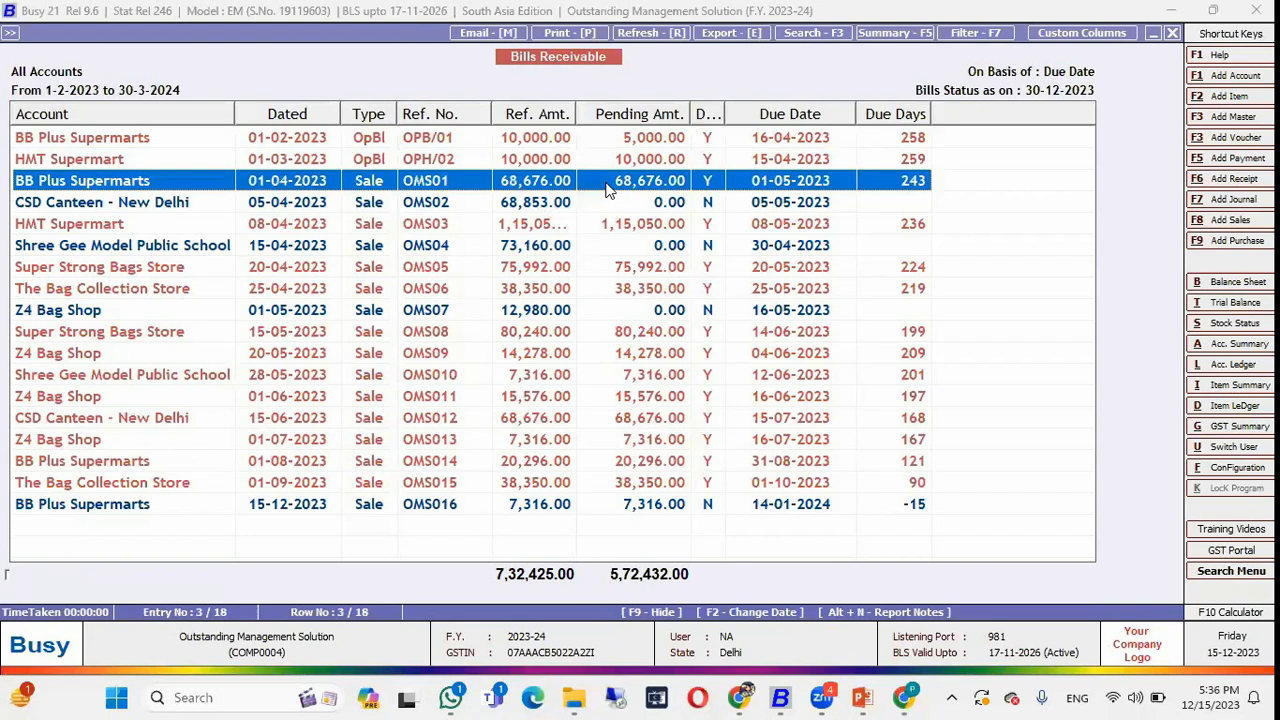
left_click(646, 114)
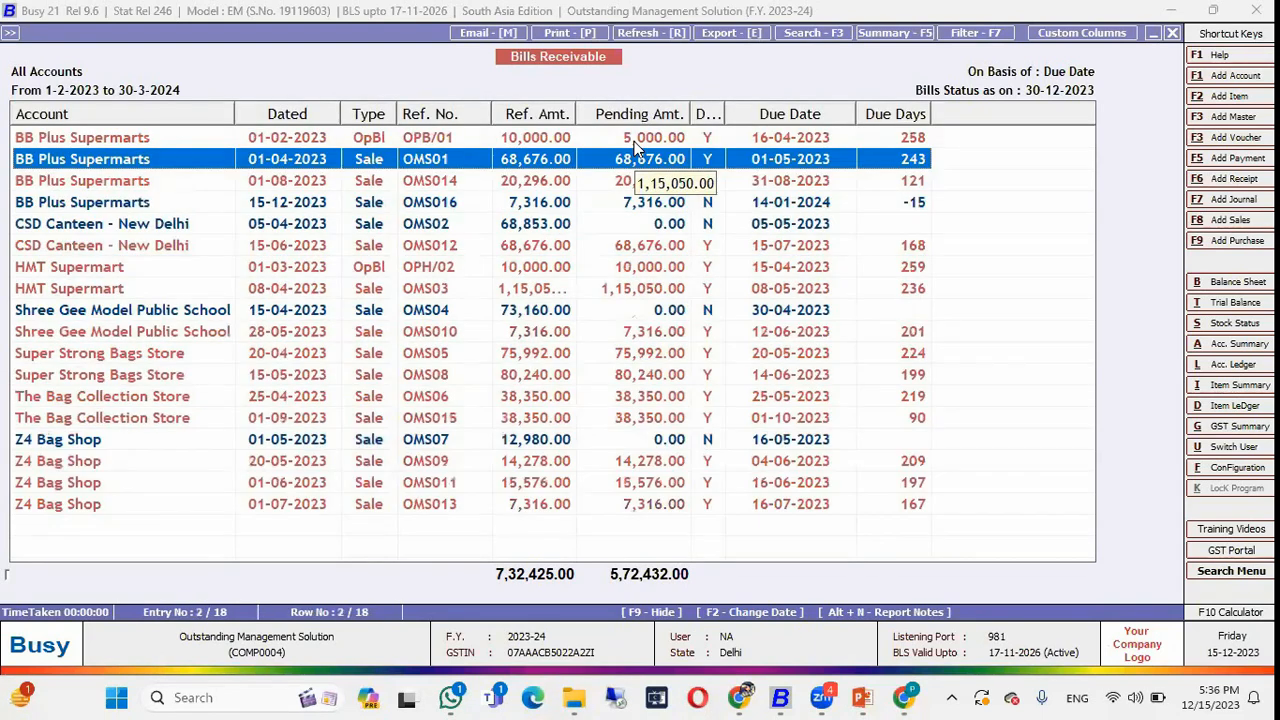
Compare the reference and pending amounts of bills OPB/01 and OMS01, and widen the Due column to show its full heading.
left_click(610, 139)
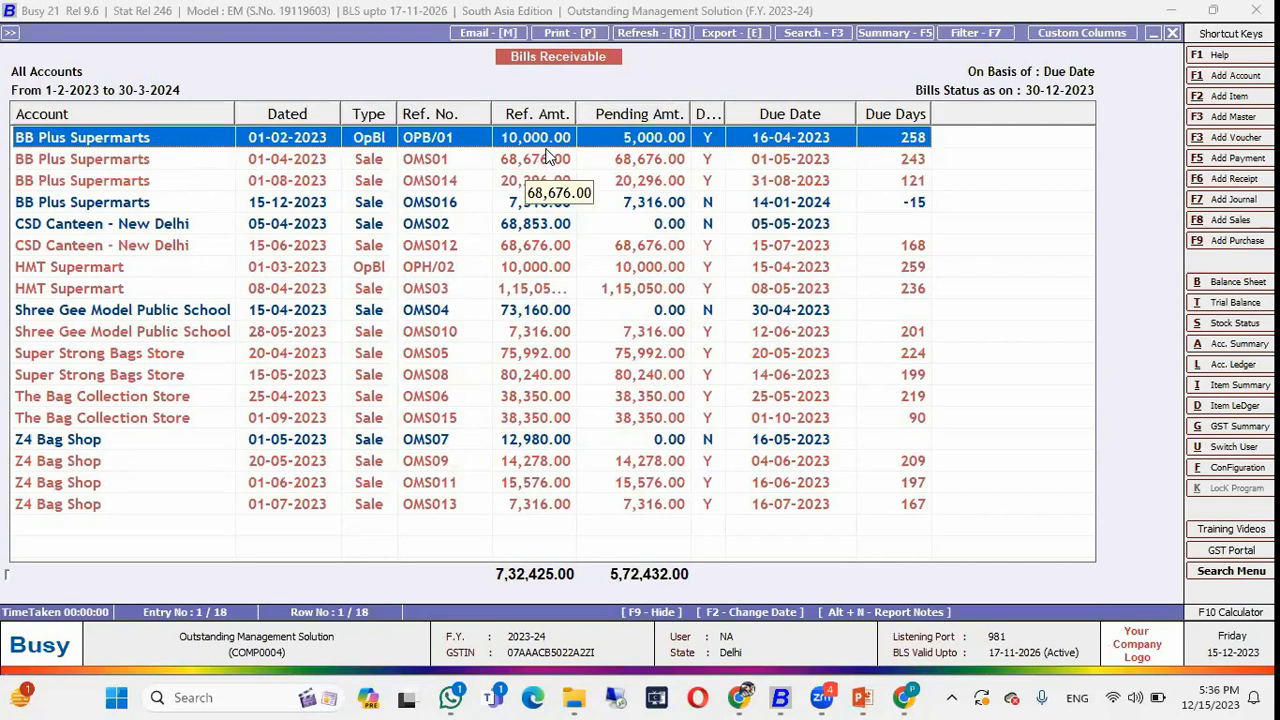
left_click(628, 164)
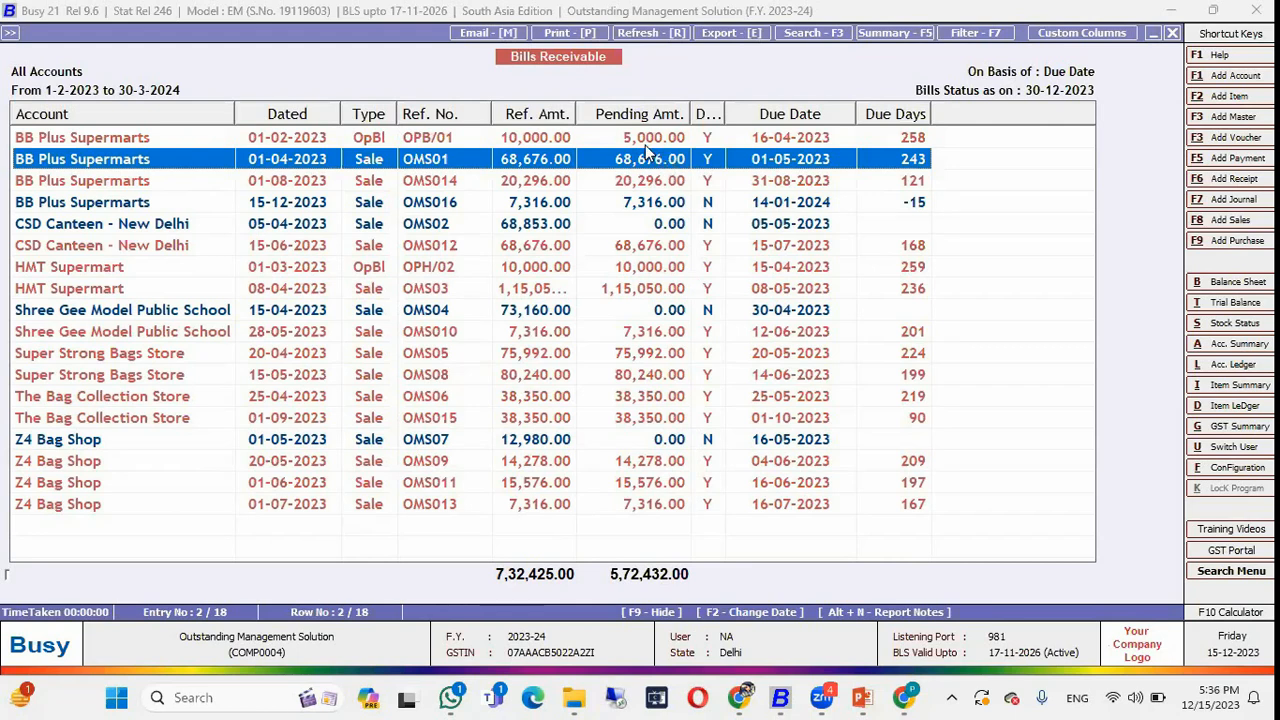
left_click(645, 143)
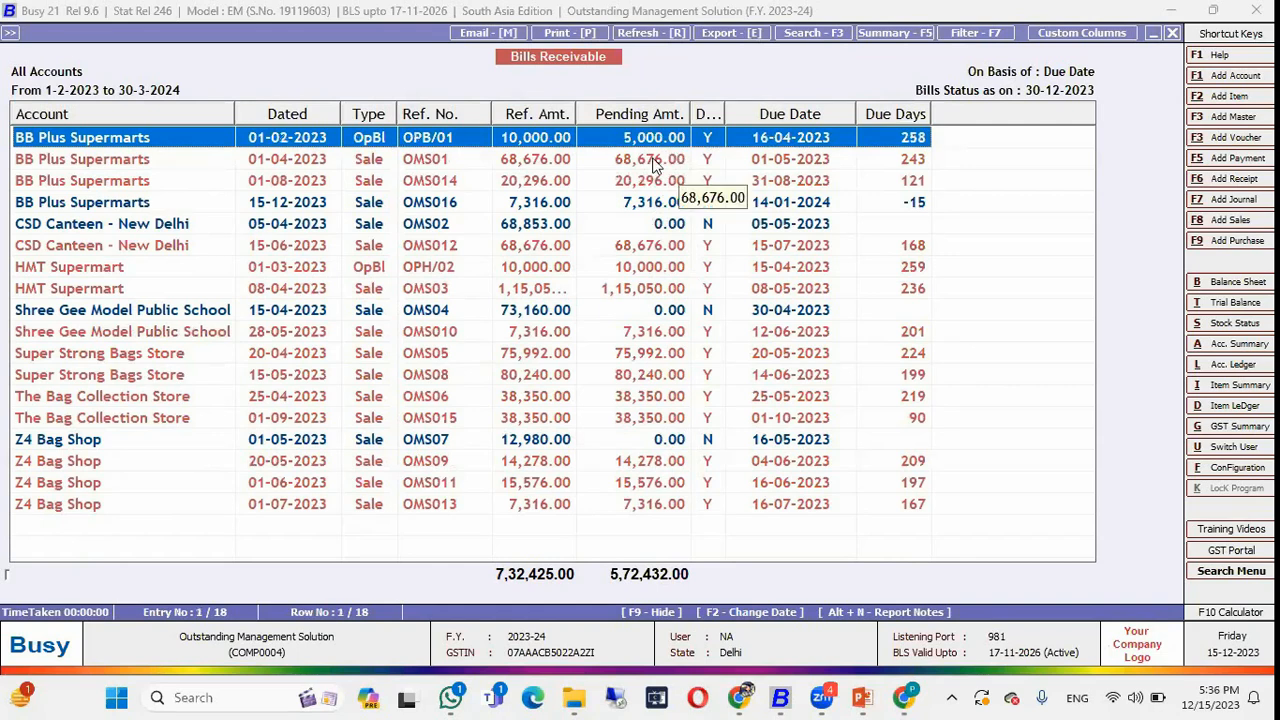
left_click_drag(726, 114, 769, 114)
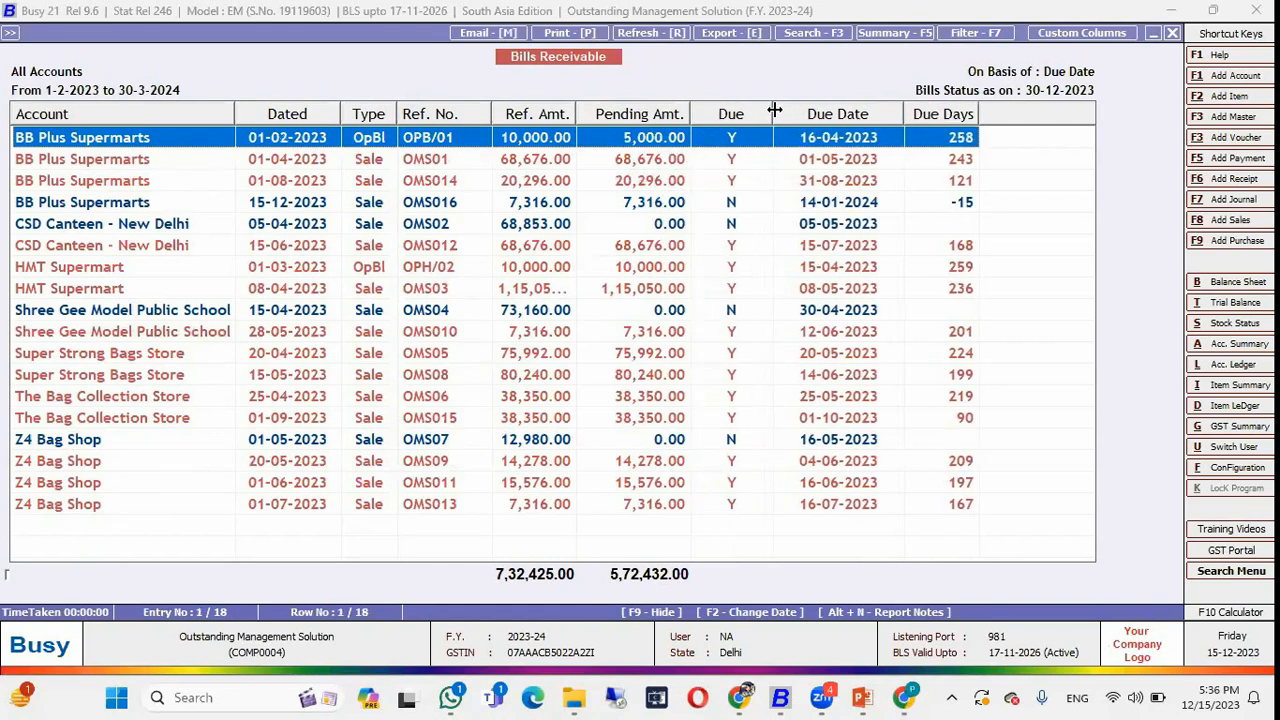
left_click(743, 161)
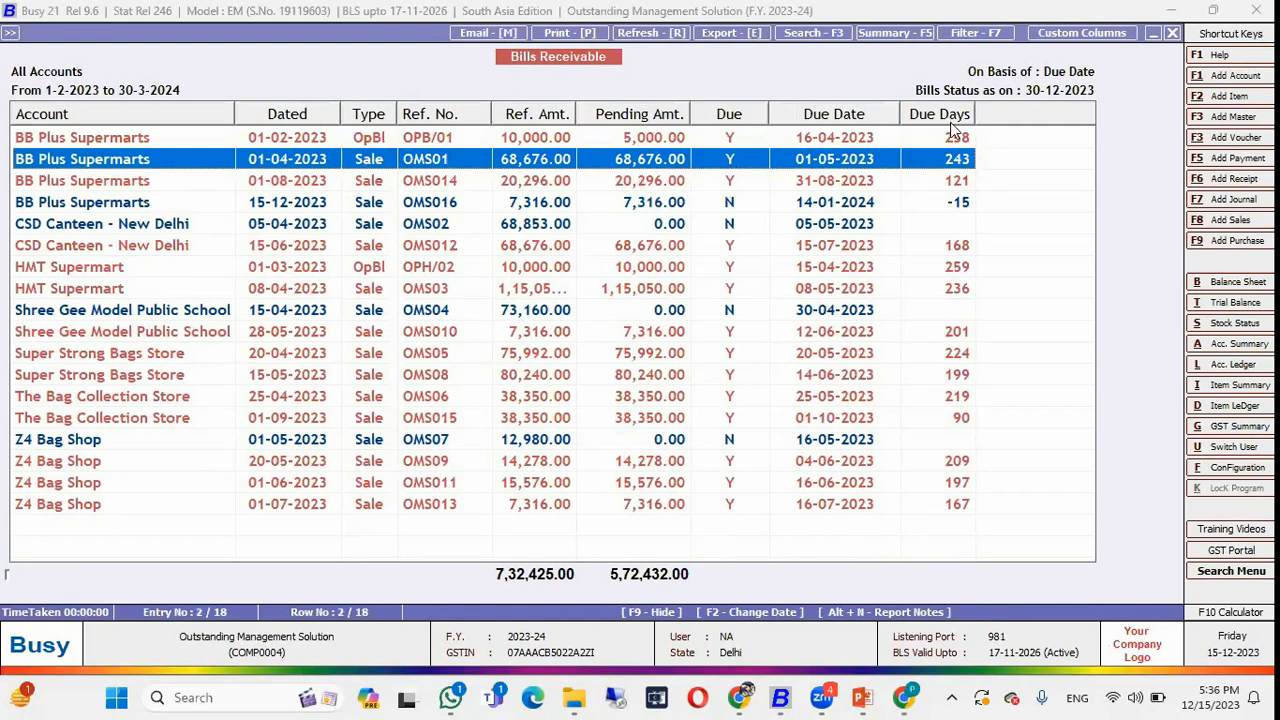
Examine the due dates and due days of BB Plus Supermarts' bills.
left_click(857, 140)
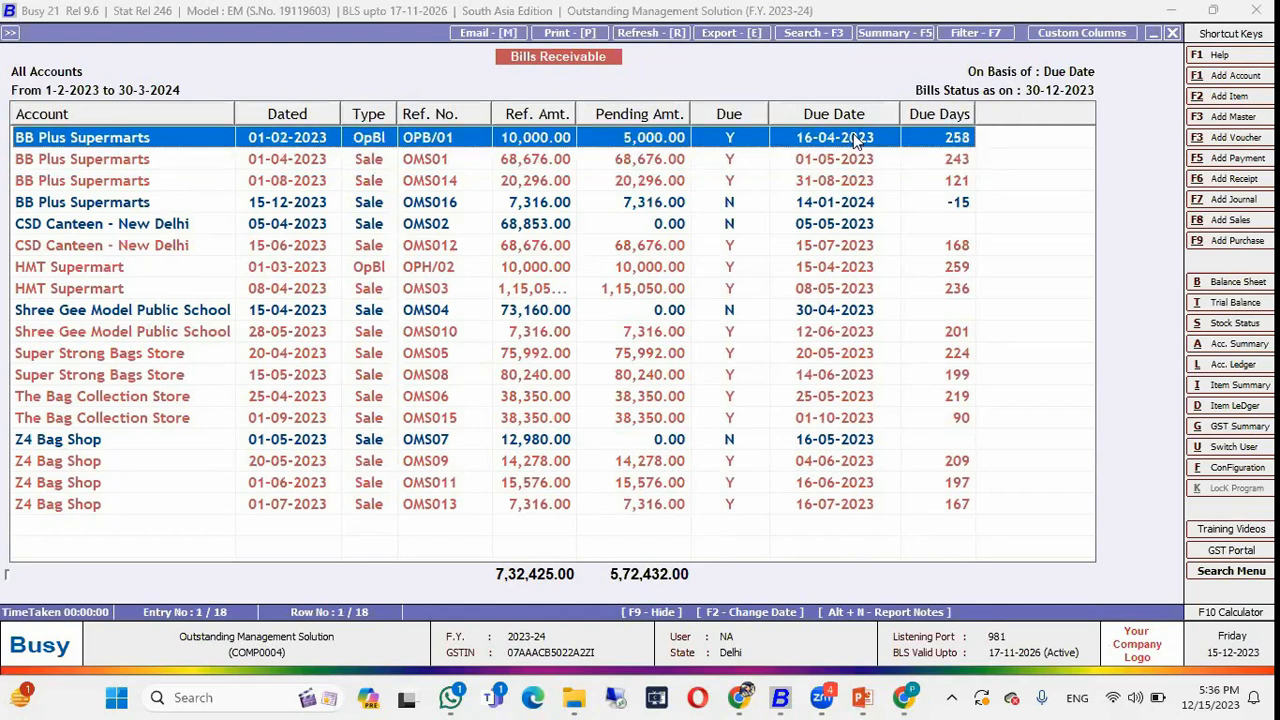
left_click(843, 162)
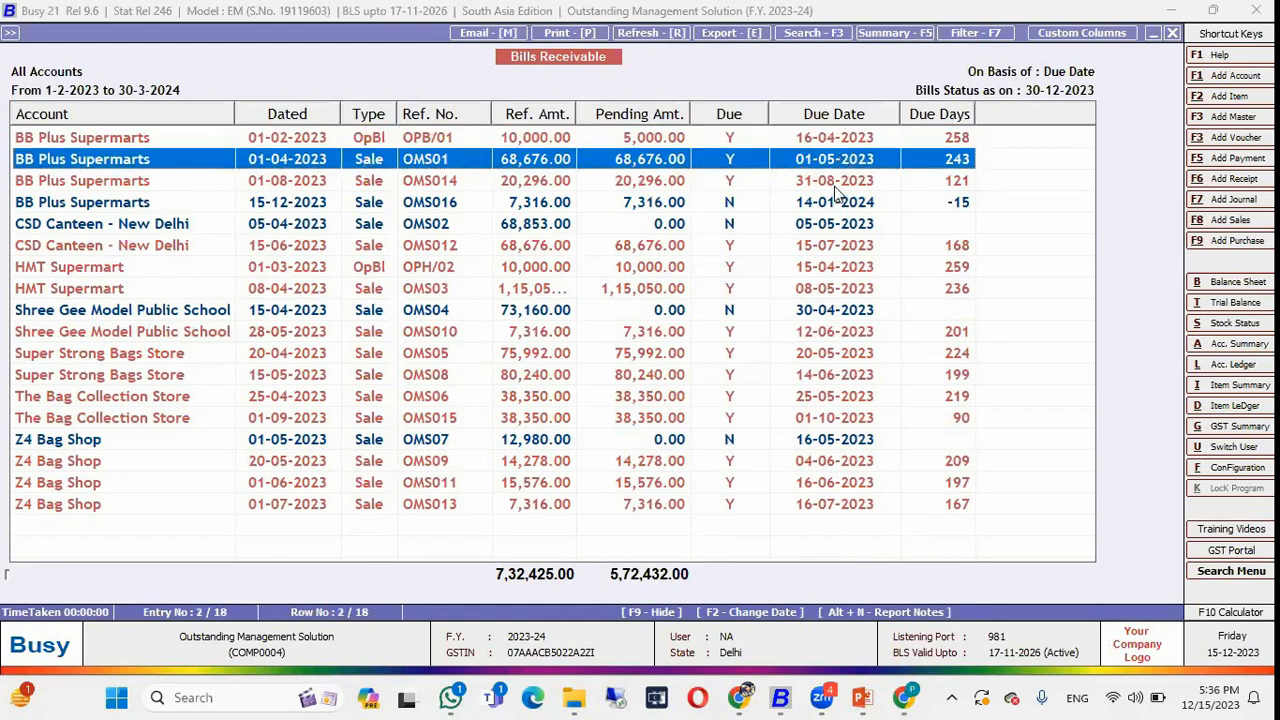
left_click(841, 184)
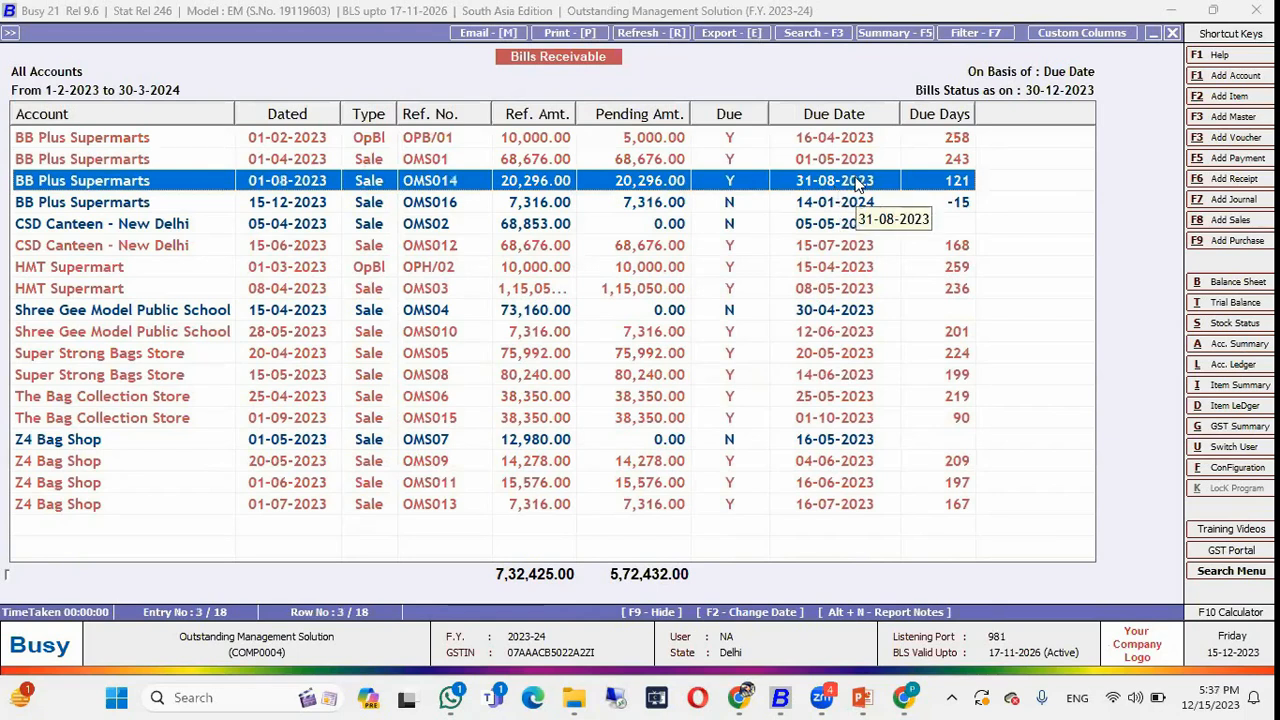
left_click(957, 141)
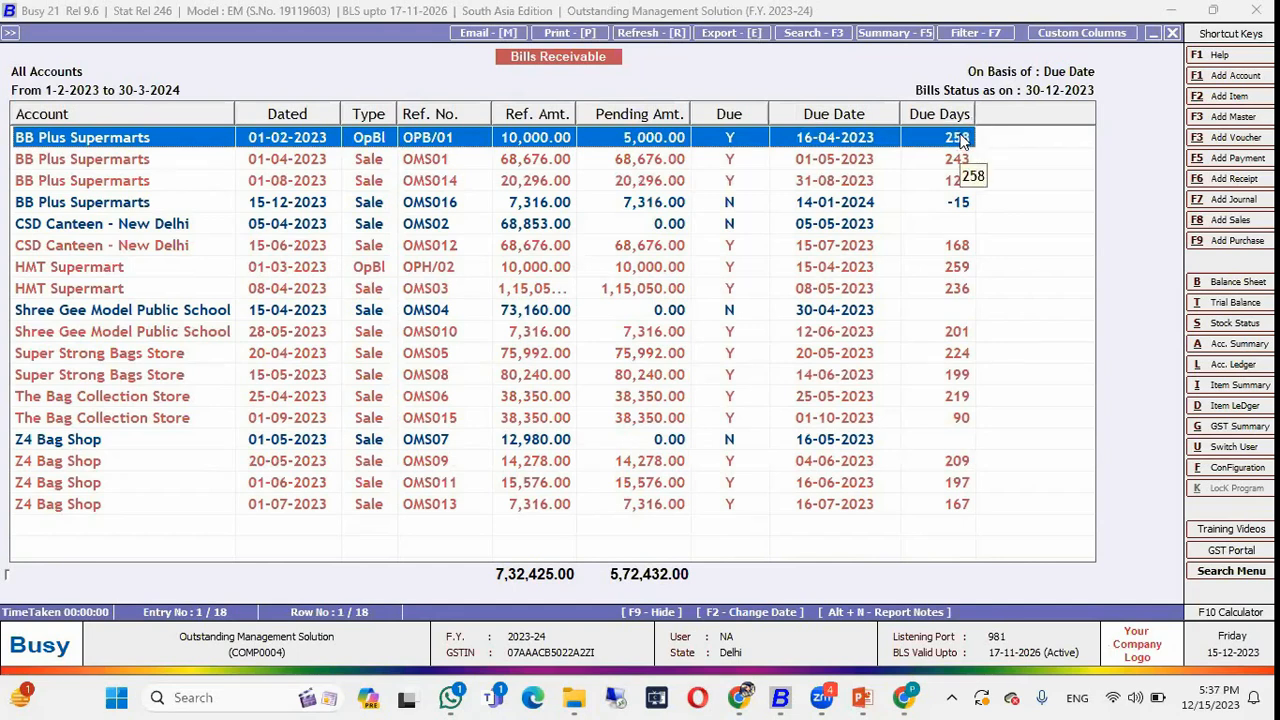
left_click(948, 205)
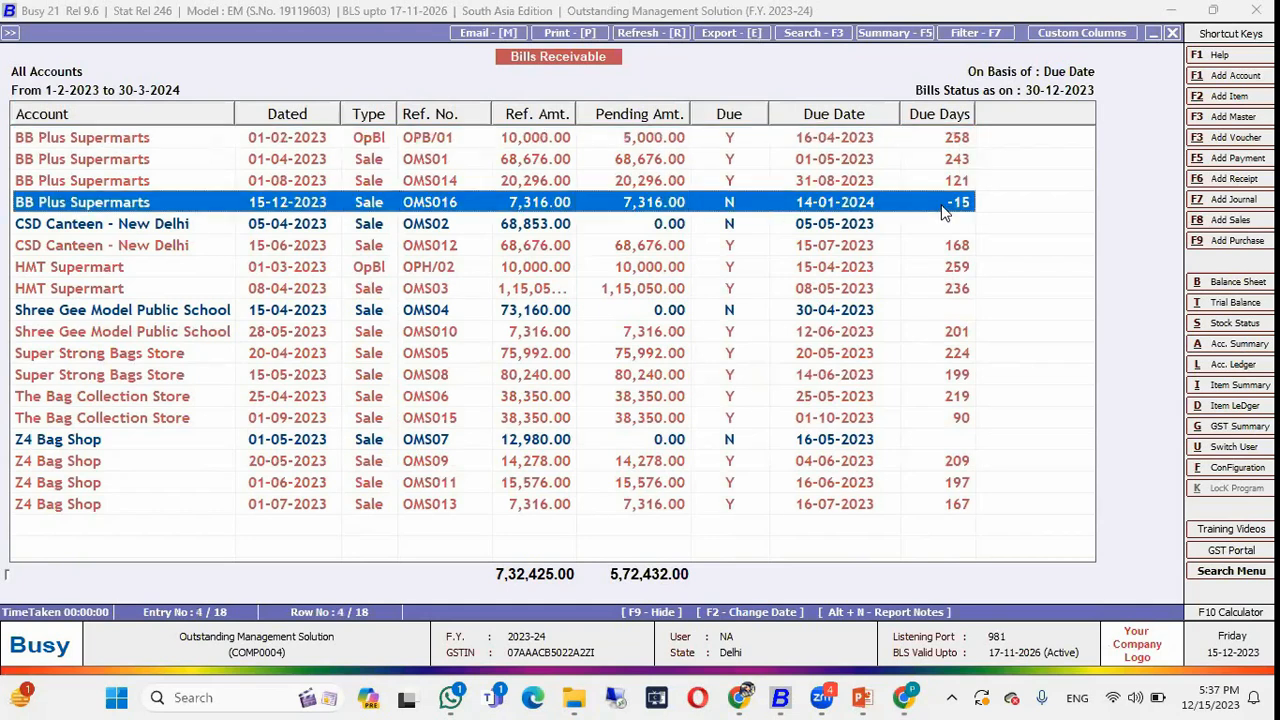
Compare the pending amount and due status of the fully settled bills OMS02, OMS04 and OMS07 with bill OMS016.
left_click(714, 231)
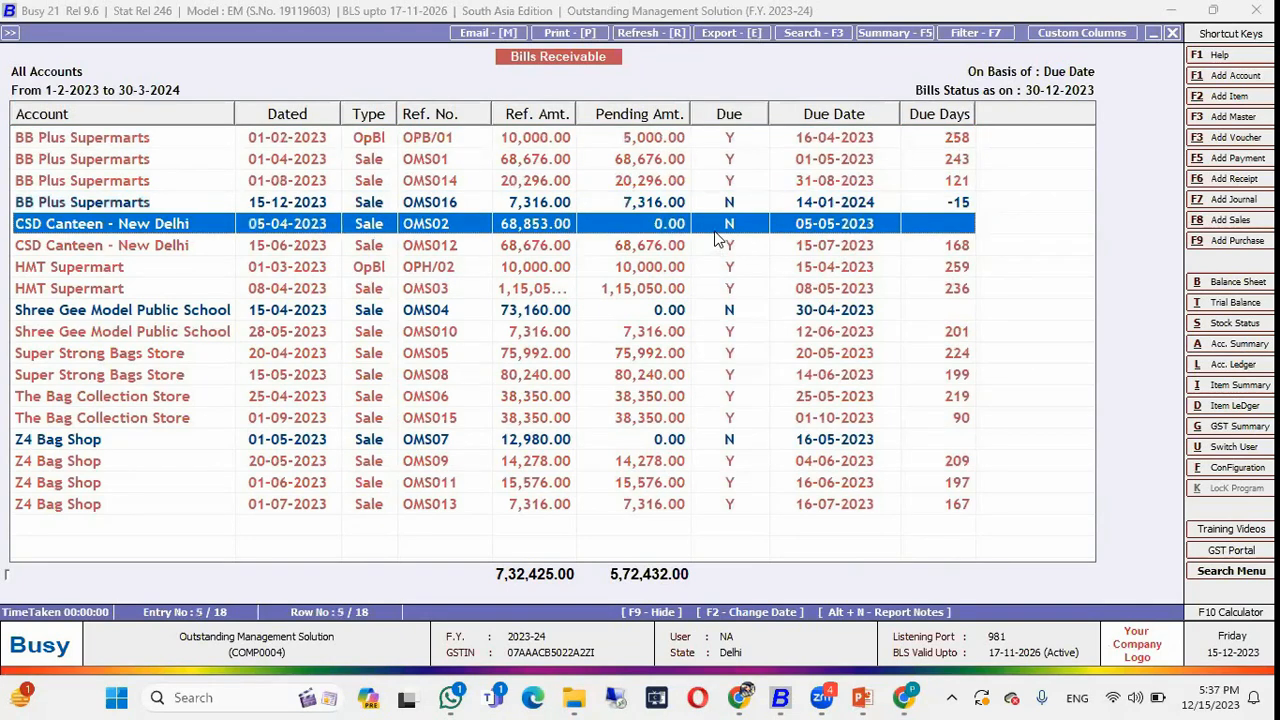
left_click(700, 313)
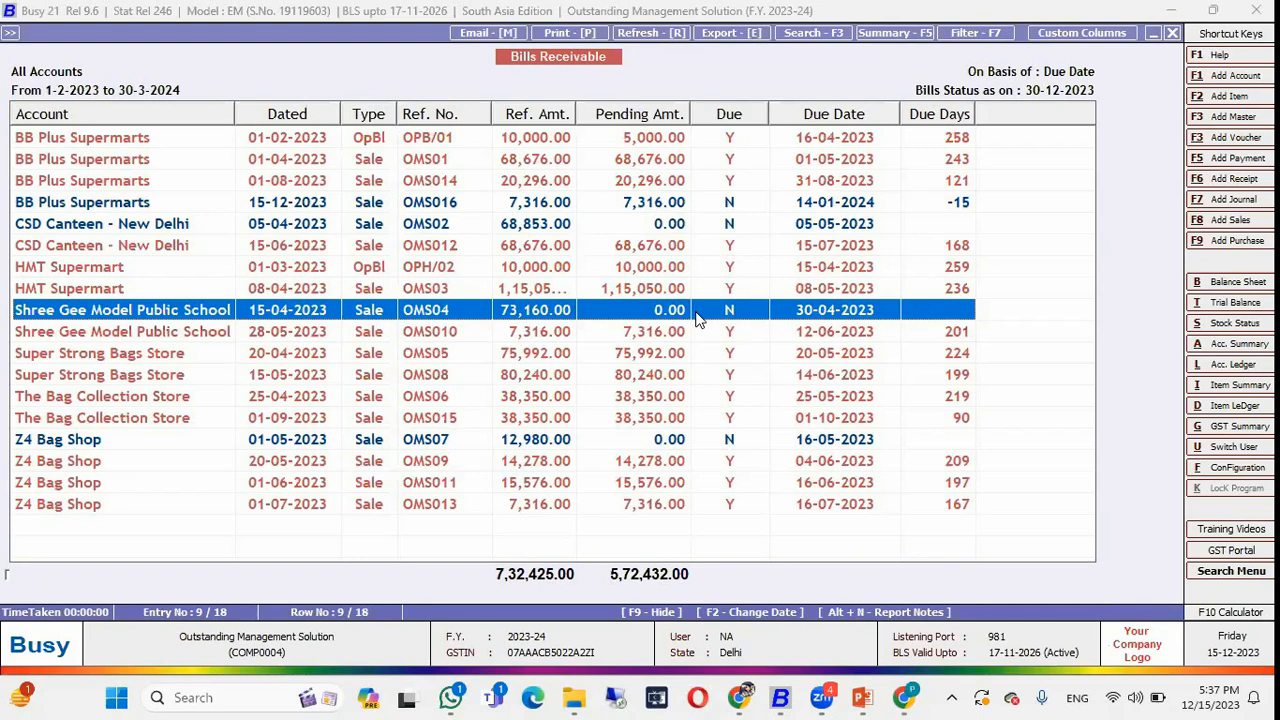
left_click(747, 206)
left_click(742, 224)
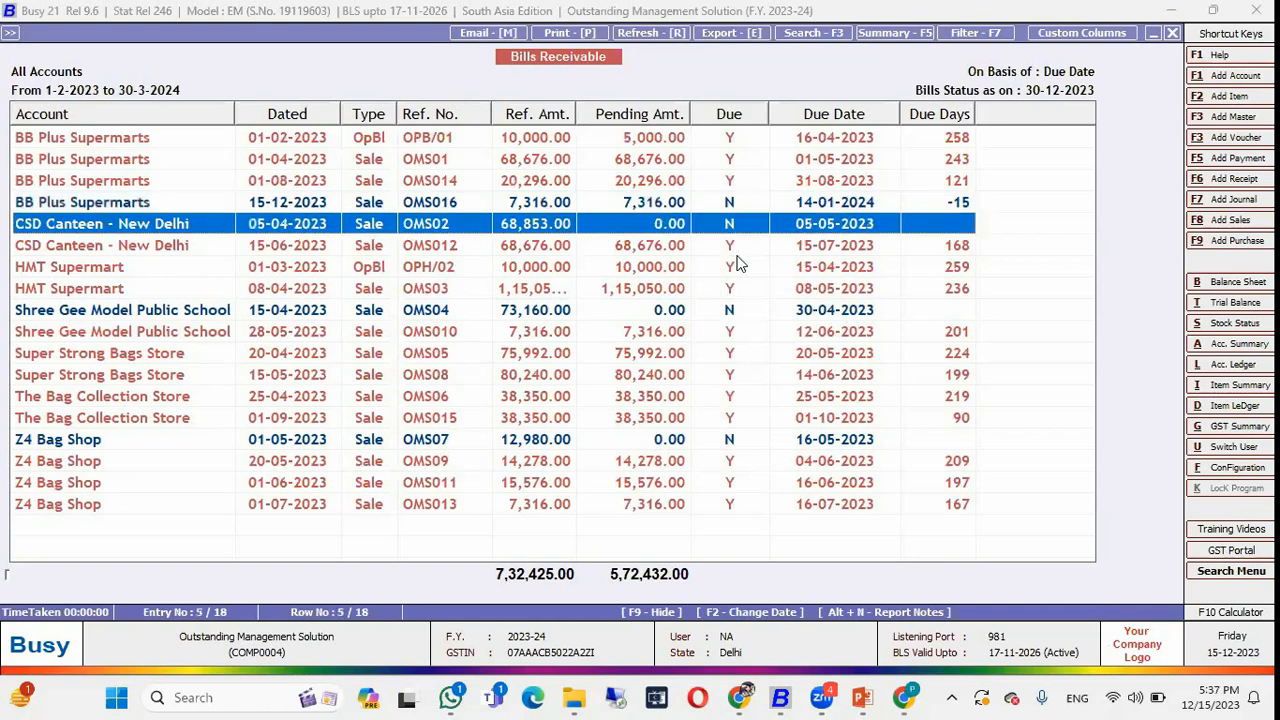
left_click(729, 310)
left_click(704, 441)
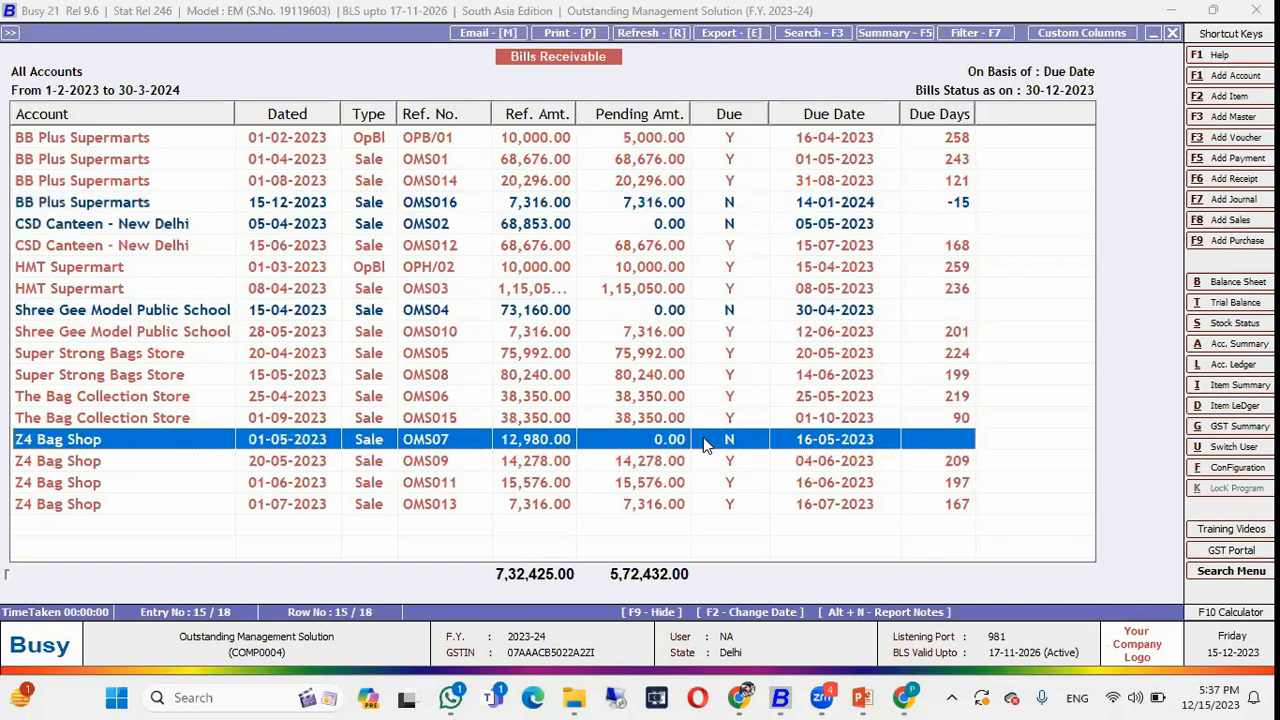
left_click(689, 312)
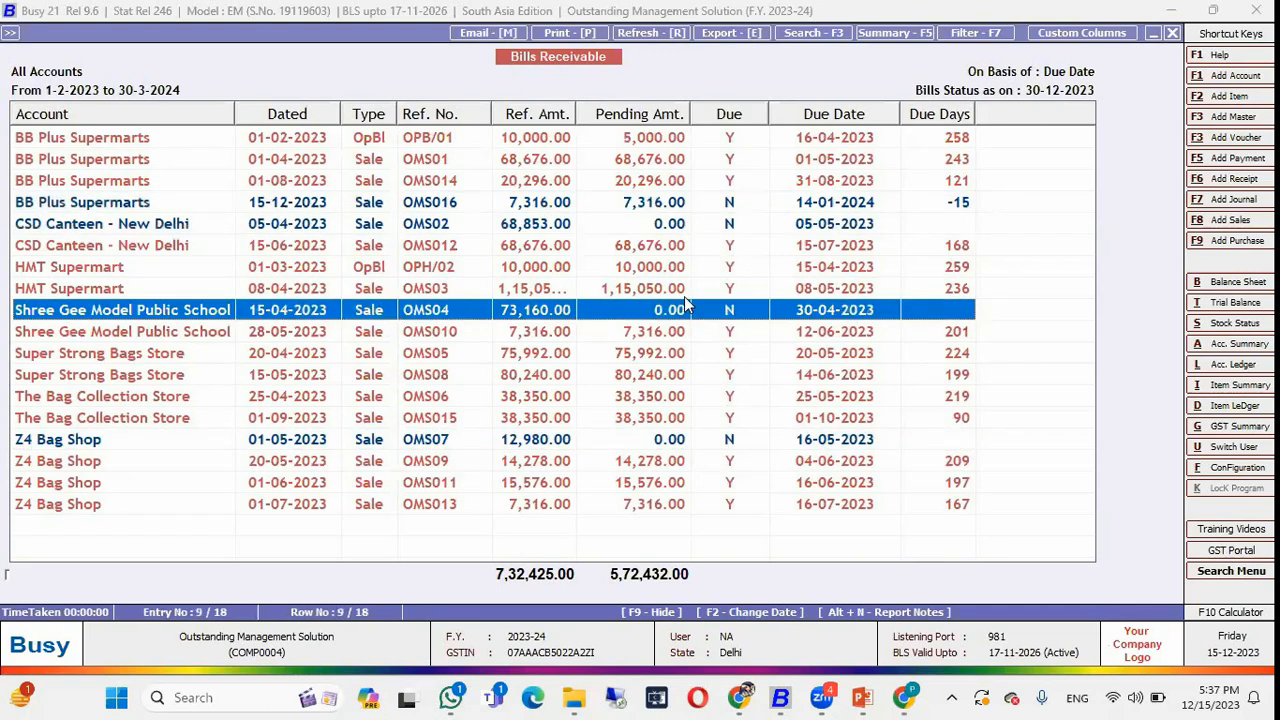
left_click(669, 227)
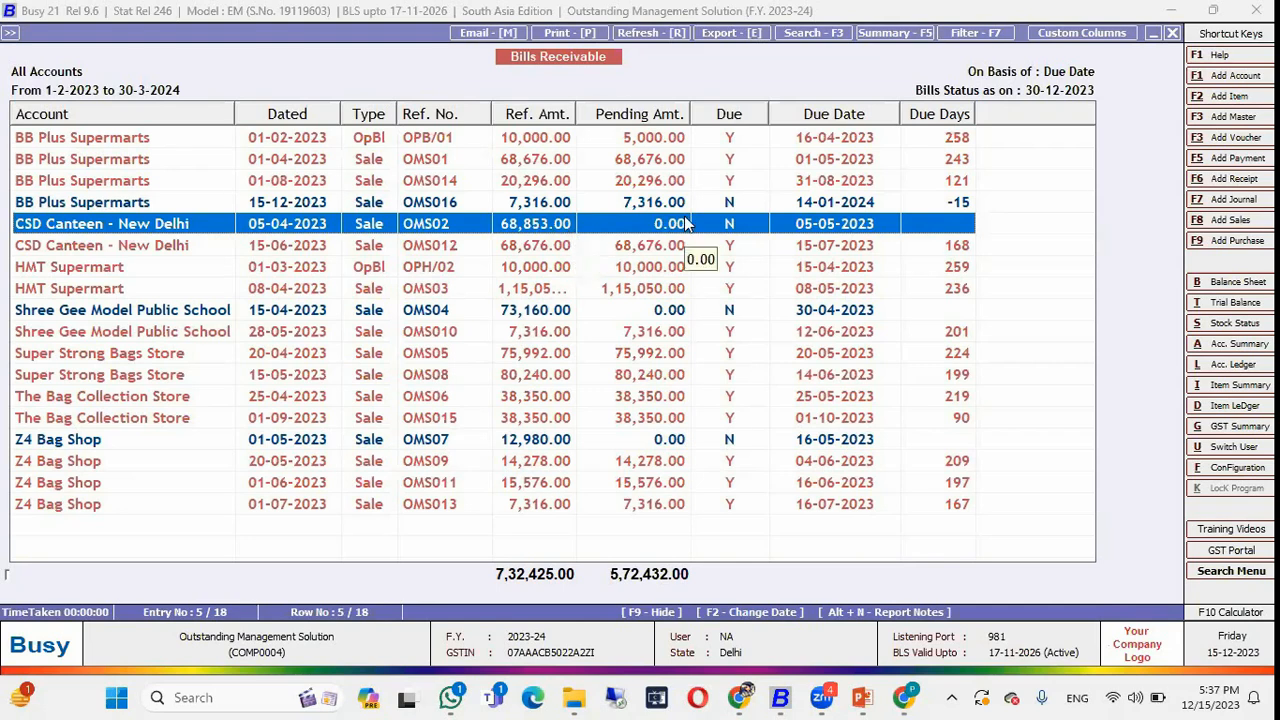
Check the due date and due days of BB Plus Supermarts' bill OMS016.
left_click(782, 203)
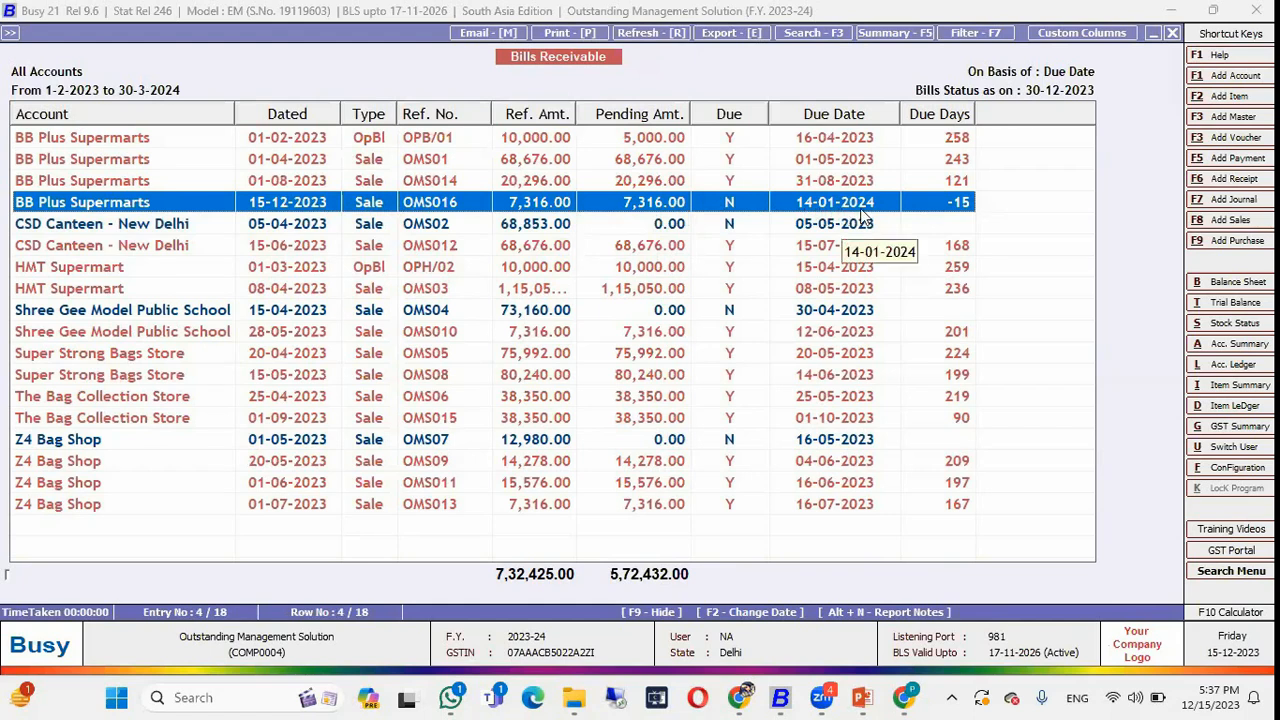
left_click(958, 220)
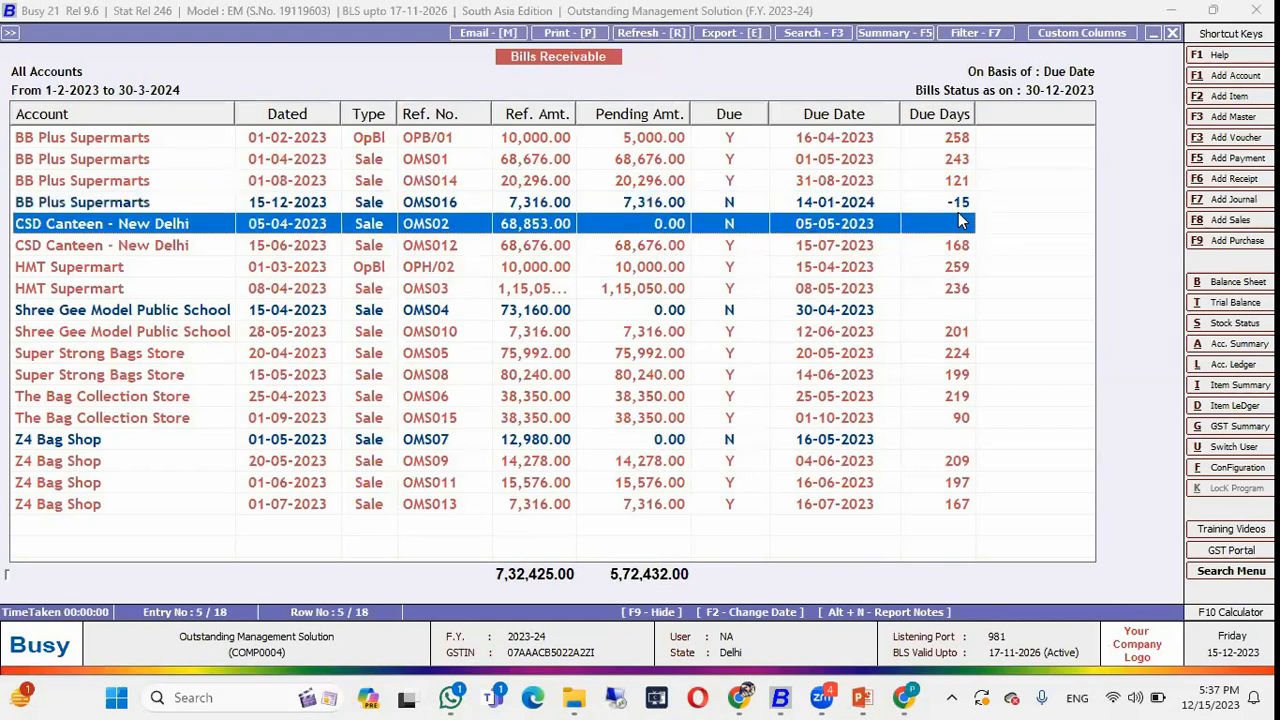
left_click(958, 202)
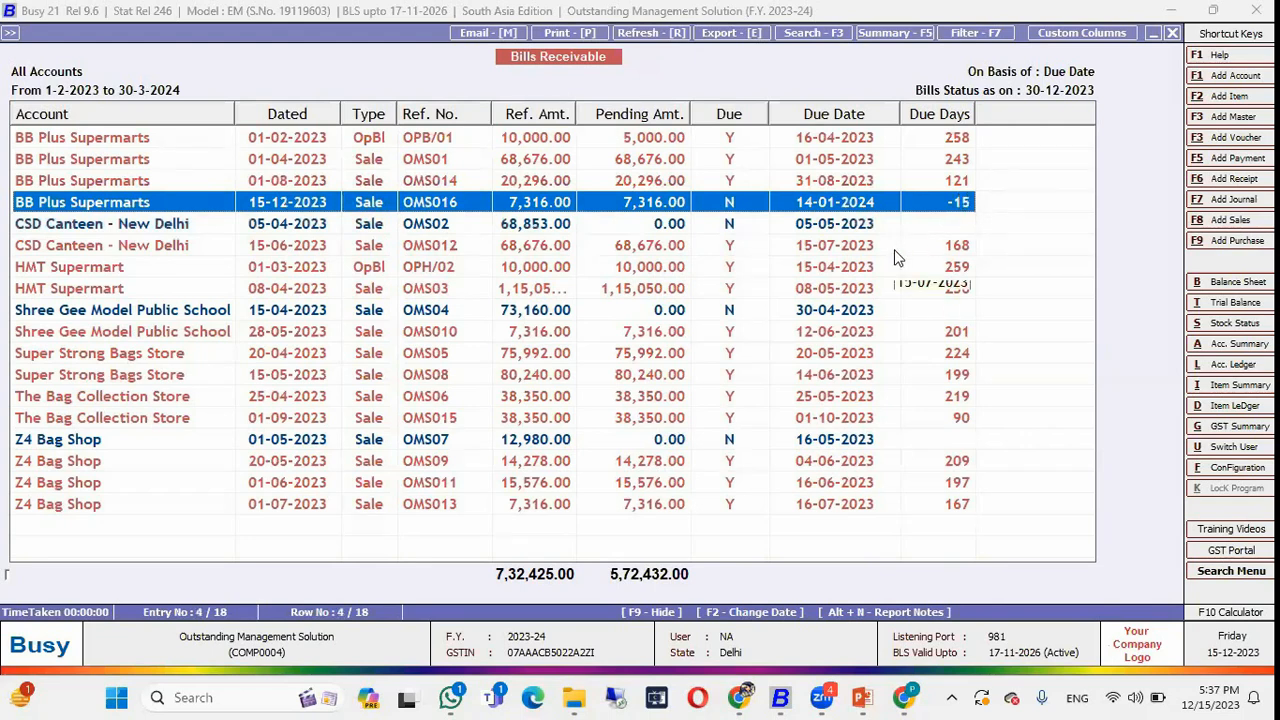
Close the Bills Receivable report and start the Bills Payable report under Outstanding Analysis.
key("Escape")
key("Escape")
key("Down")
key("Down")
key("Down")
key("Down")
key("Down")
key("Down")
key("Up")
key("Return")
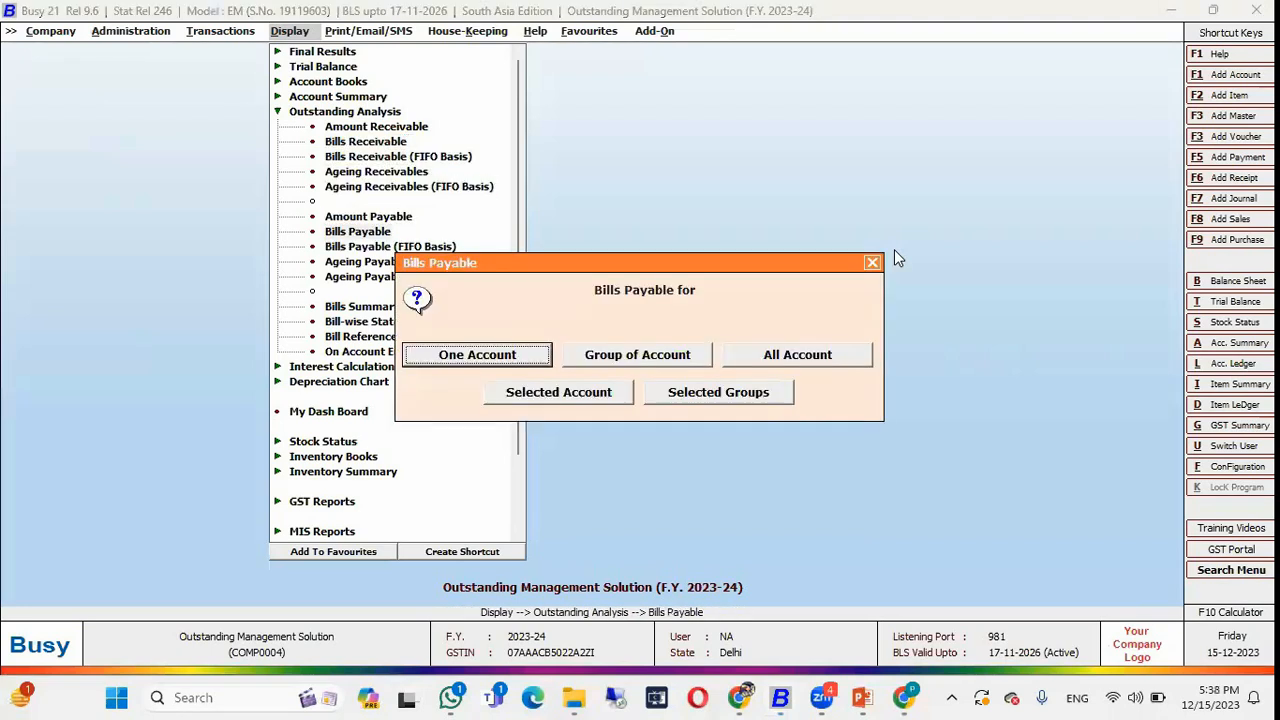
Generate the Bills Payable report for the single account Dhruva Suitcase Bag Manufacturers with bills status as on 15-12-2023.
key("Return")
type("dh")
key("Return")
key("Return")
key("Return")
key("Return")
key("F2")
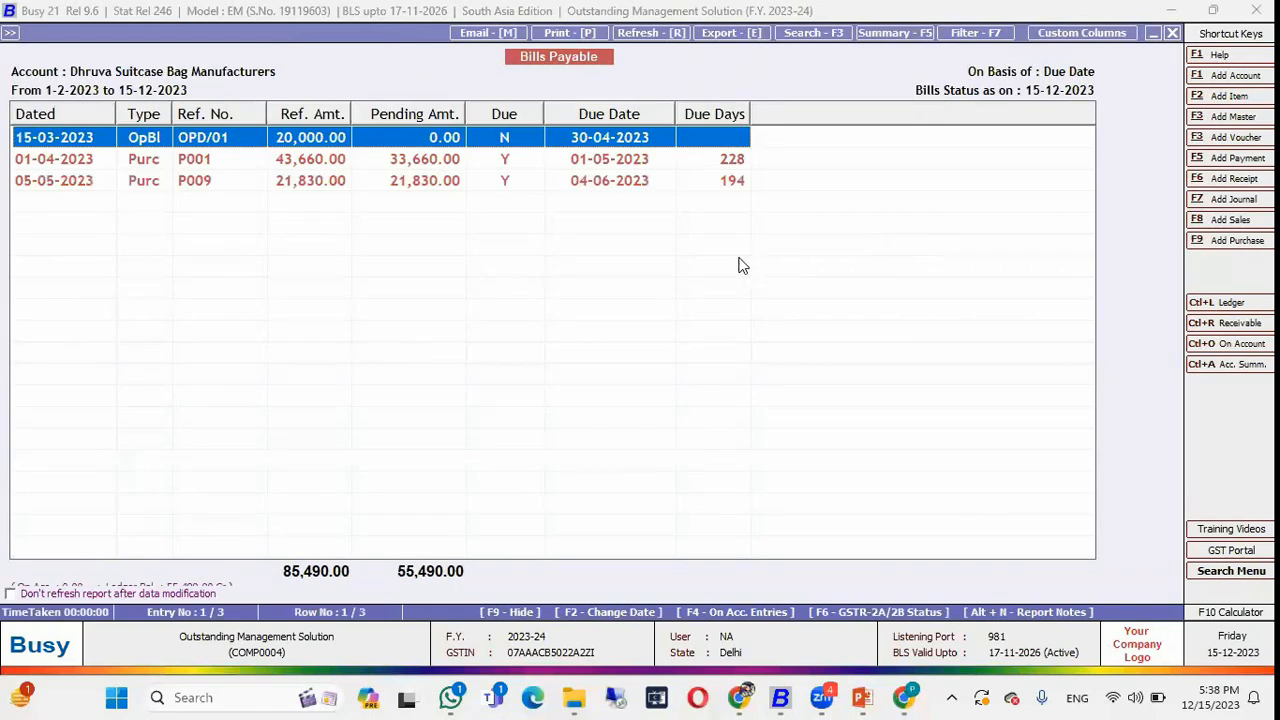
Examine the supplier's payable bills and highlight purchase bills P001 and P009 together.
left_click(532, 186)
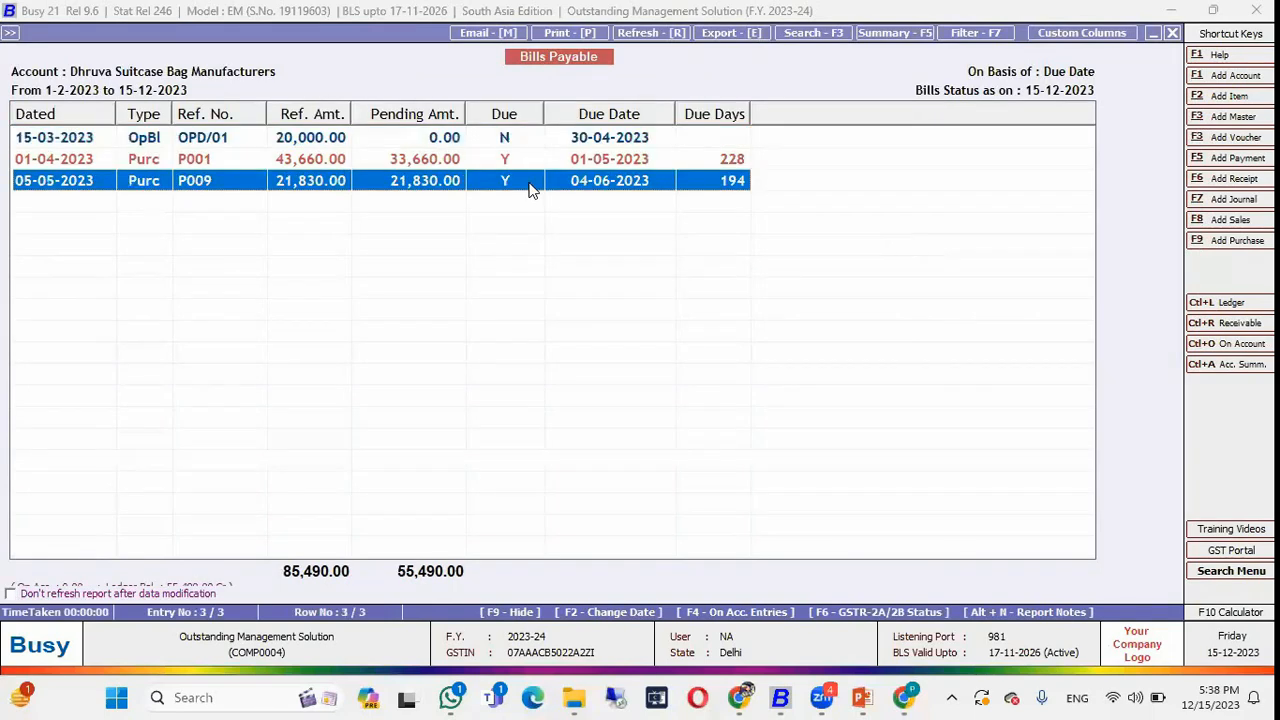
key("Up")
key("Up")
key("shift+Down")
key("shift+Down")
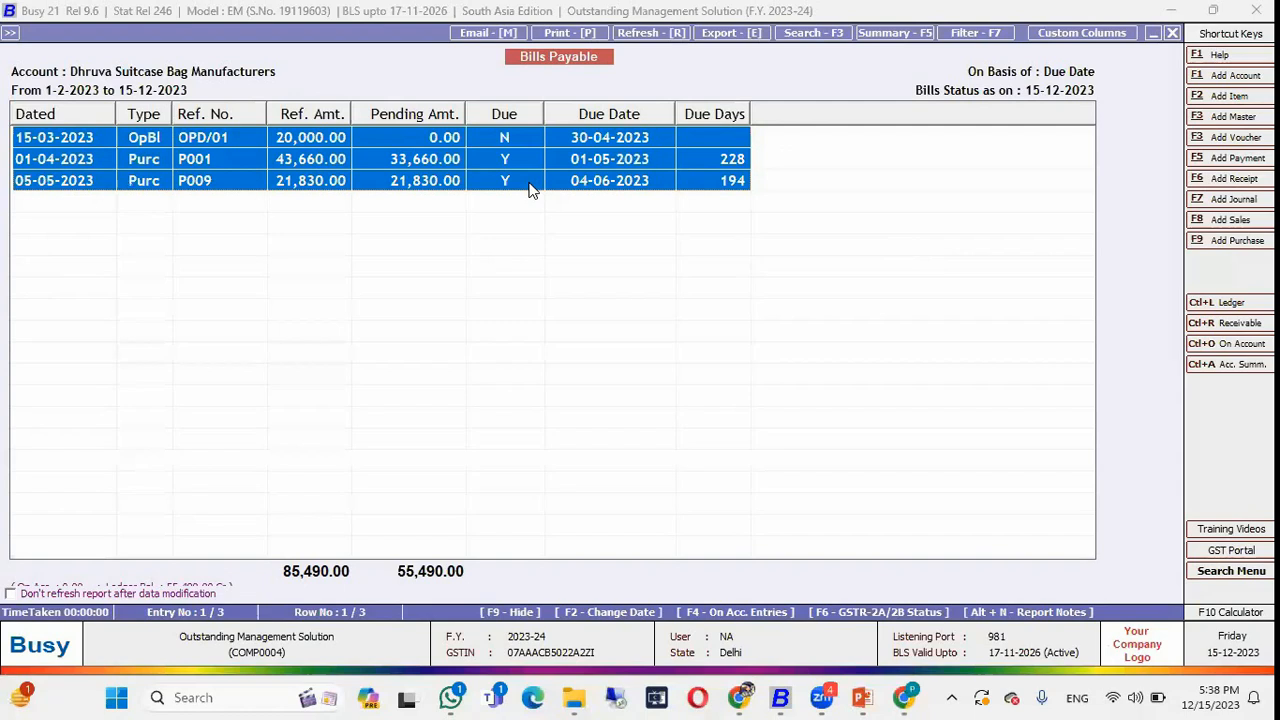
key("Up")
key("Up")
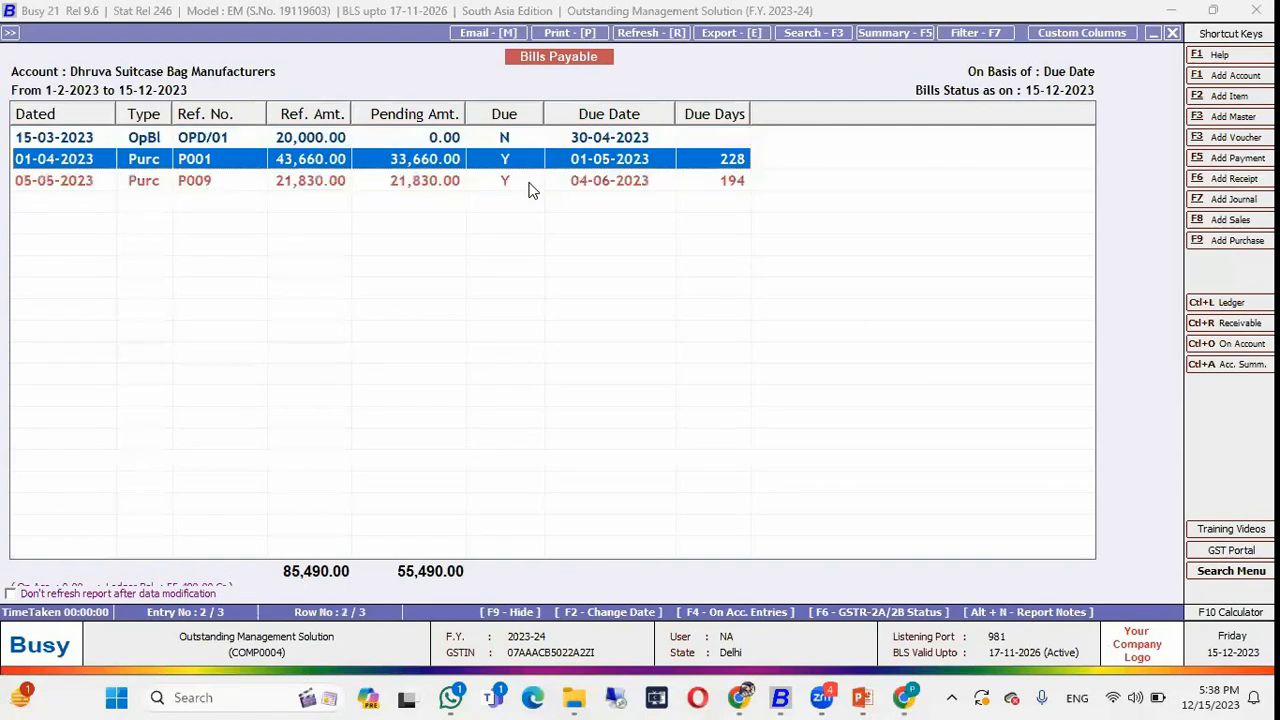
key("Down")
key("shift+Down")
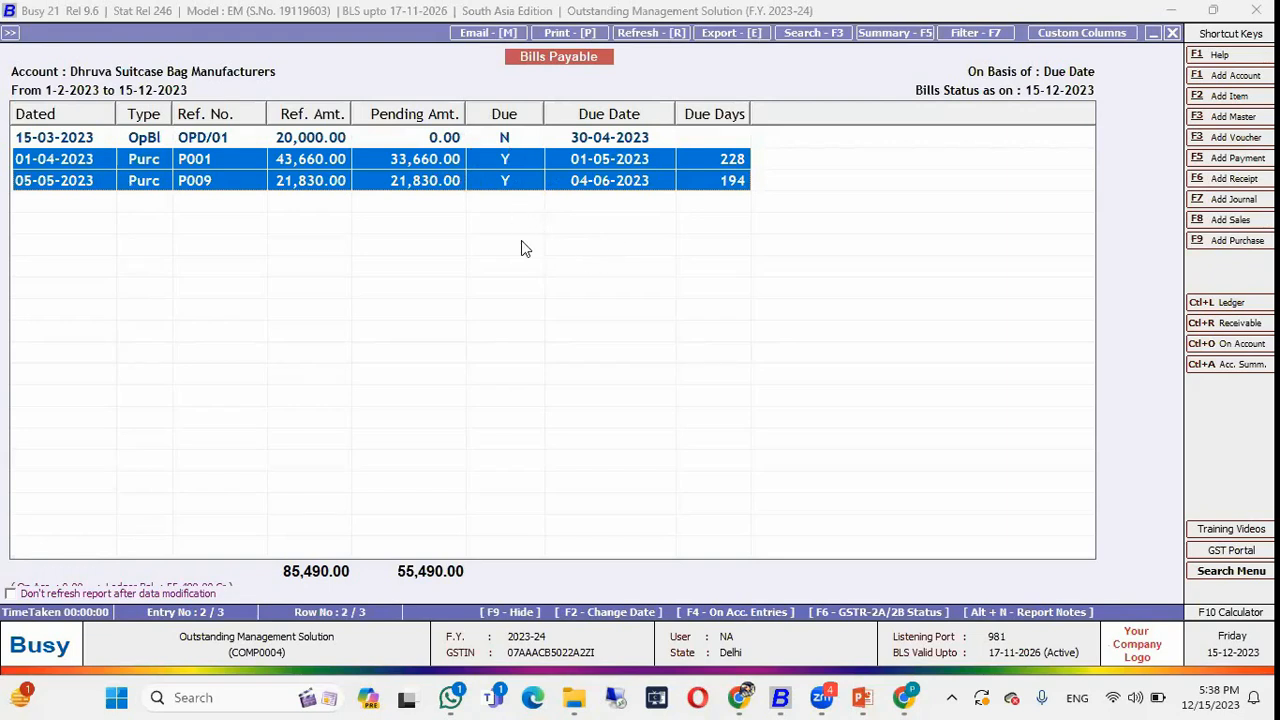
Close the Bills Payable report and show the presentation slide on party-wise bills payable and receivable reports.
key("Escape")
key("Escape")
key("Right")
key("Right")
key("Escape")
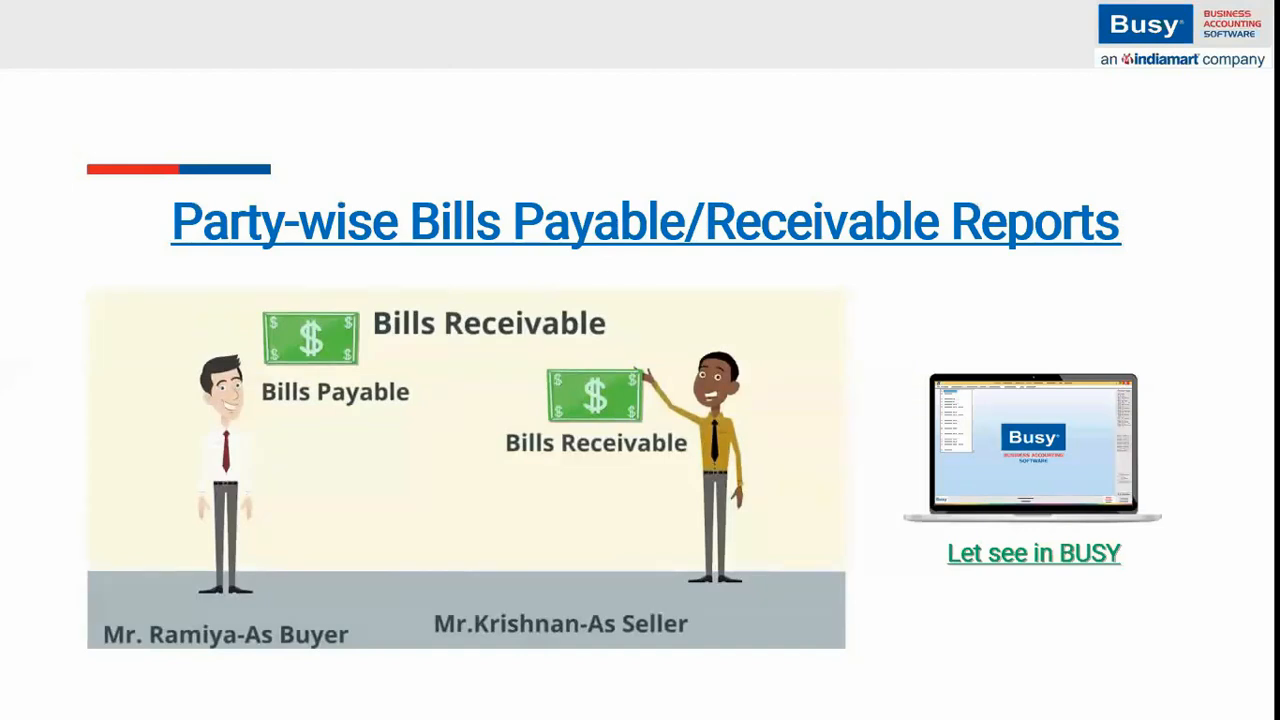
Switch back to Busy and start the Bills Receivable report again under Outstanding Analysis.
key("alt+Tab")
key("Up")
key("Up")
key("Up")
key("Up")
key("Up")
key("Down")
key("Up")
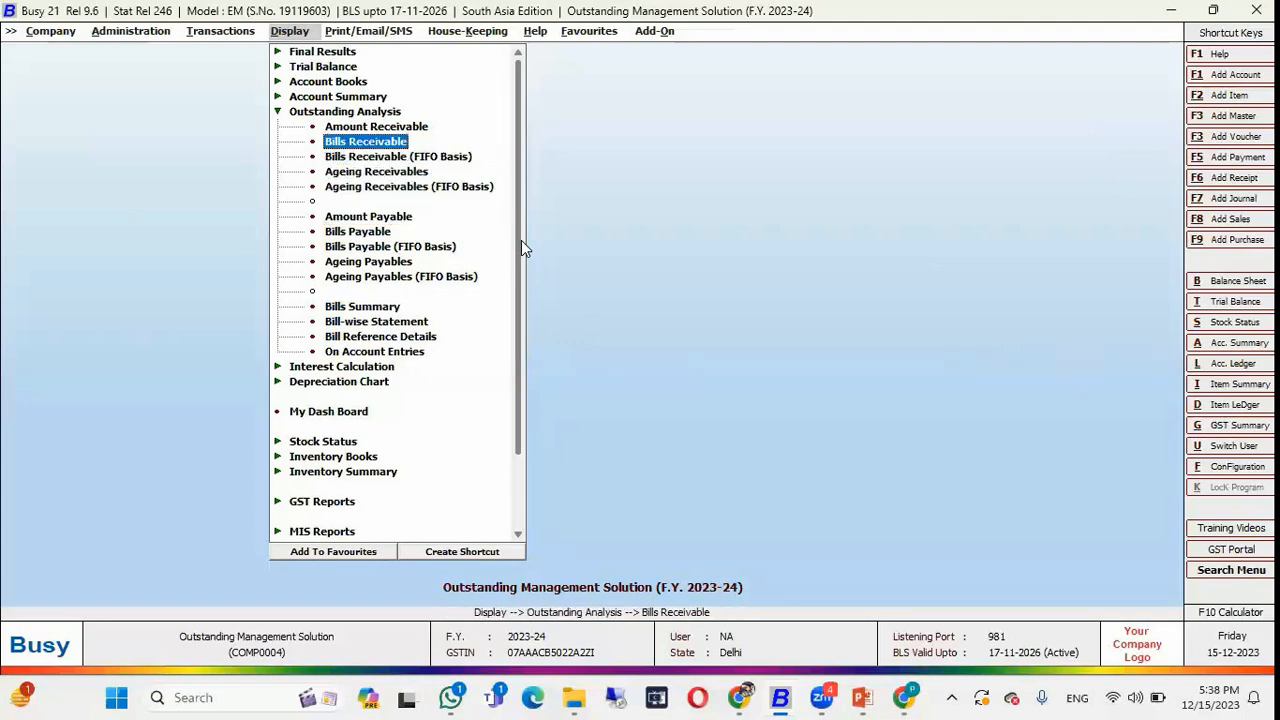
key("Return")
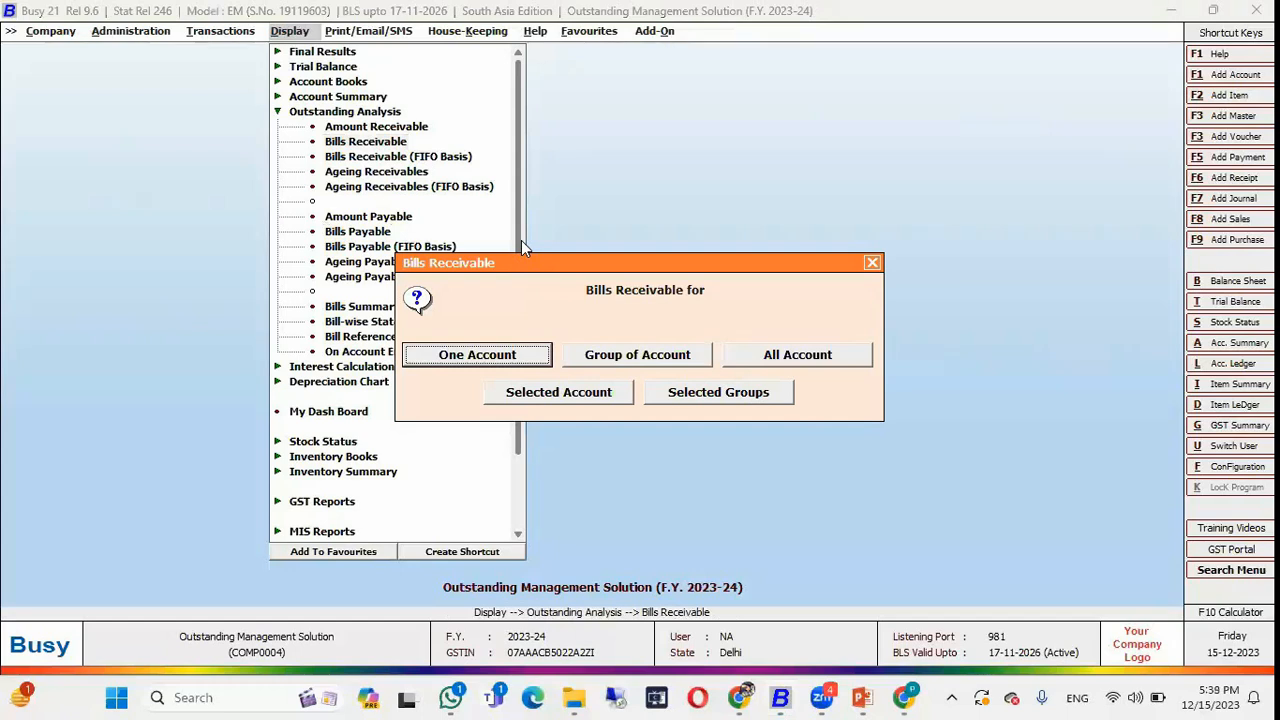
Review the account scope choices for the Bills Receivable report and return to One Account.
key("Tab")
key("Tab")
key("Tab")
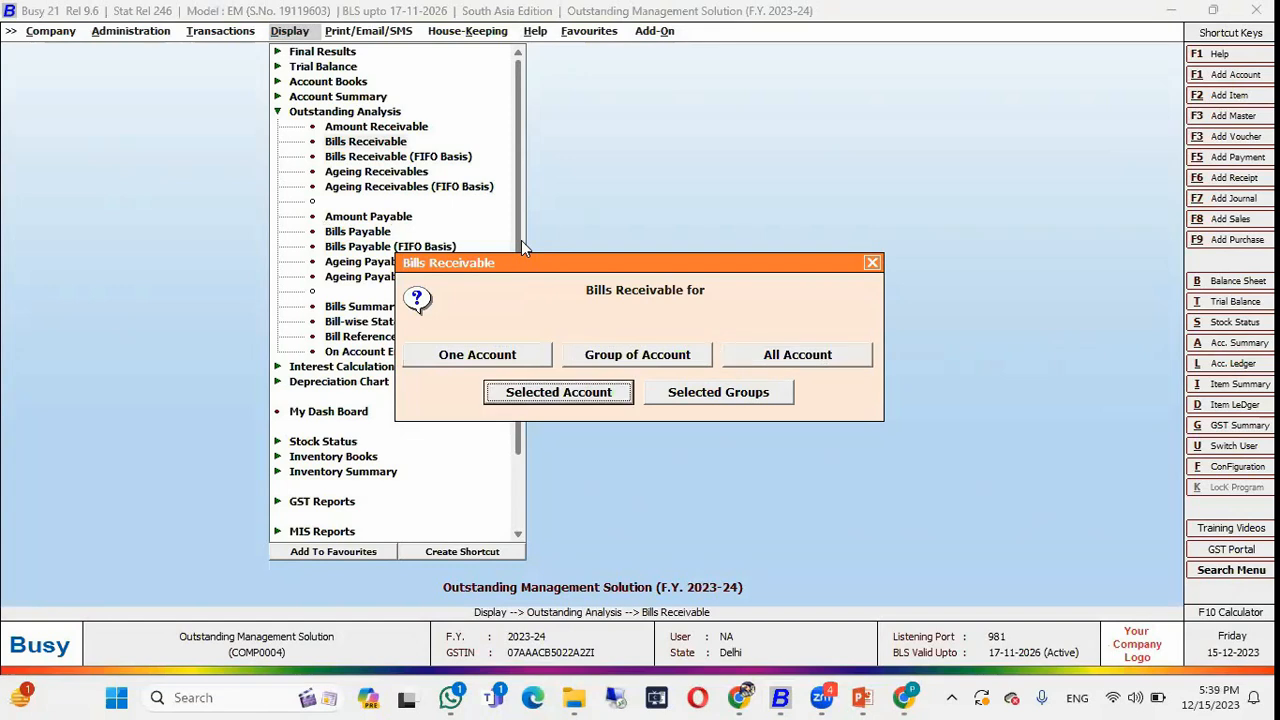
key("Tab")
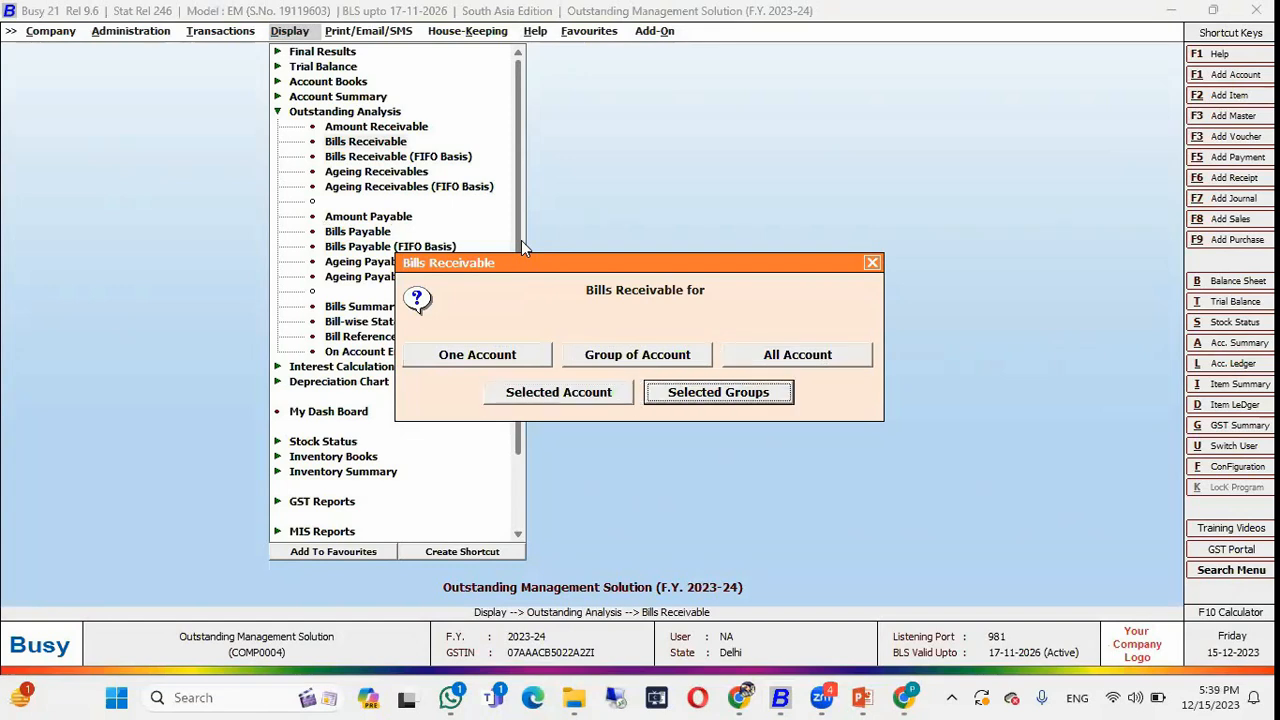
key("shift+Tab")
key("shift+Tab")
key("shift+Tab")
key("shift+Tab")
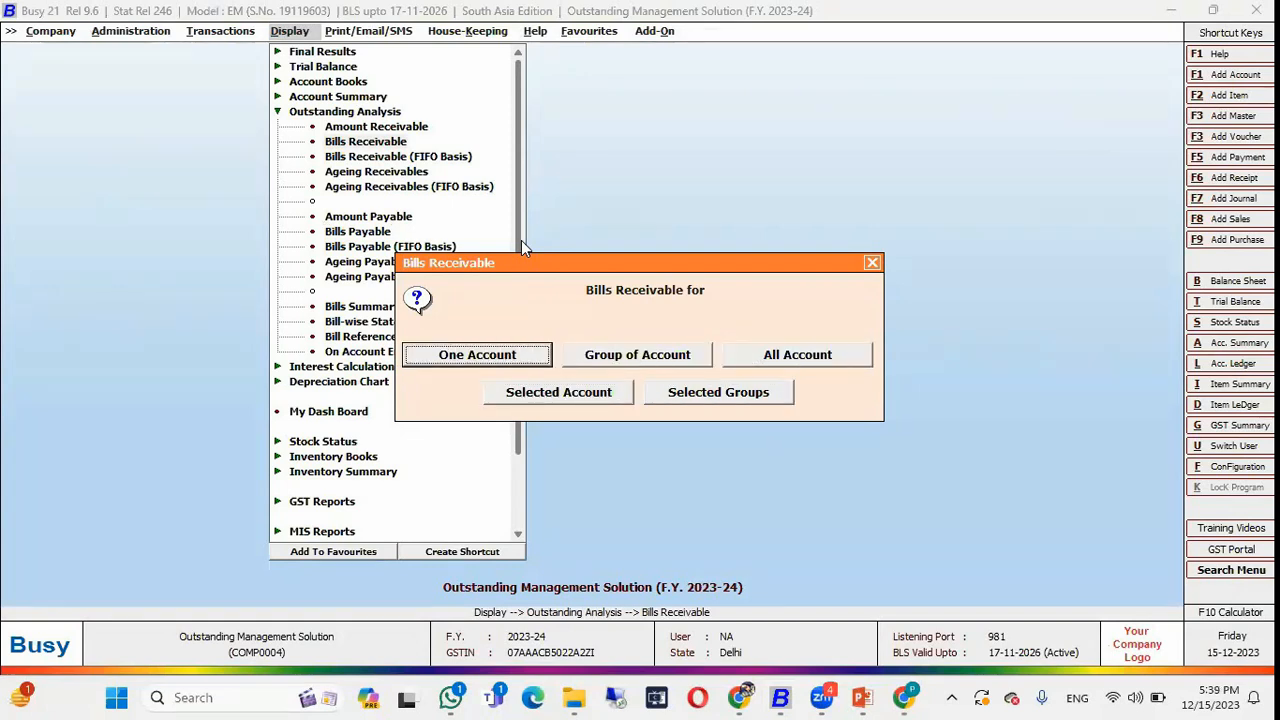
Generate the Bills Receivable report for the single account BB Plus Supermarts, covering all entries including cleared ones.
key("Return")
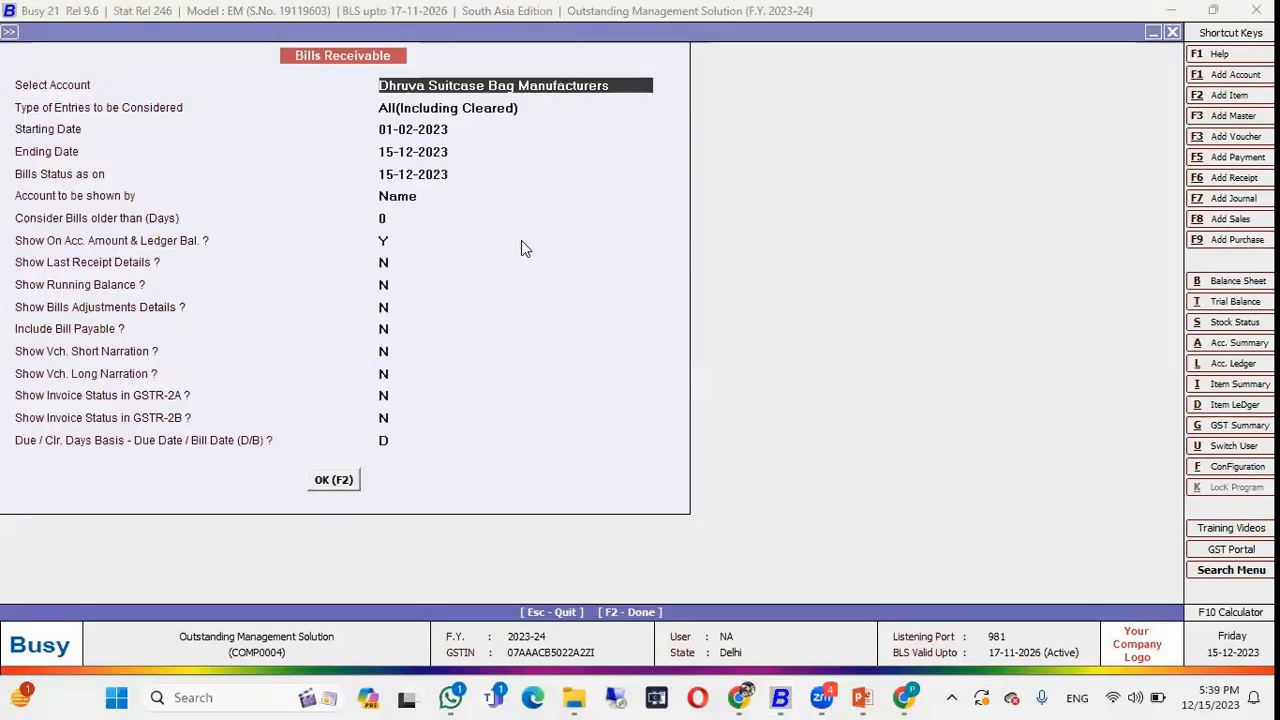
type("b")
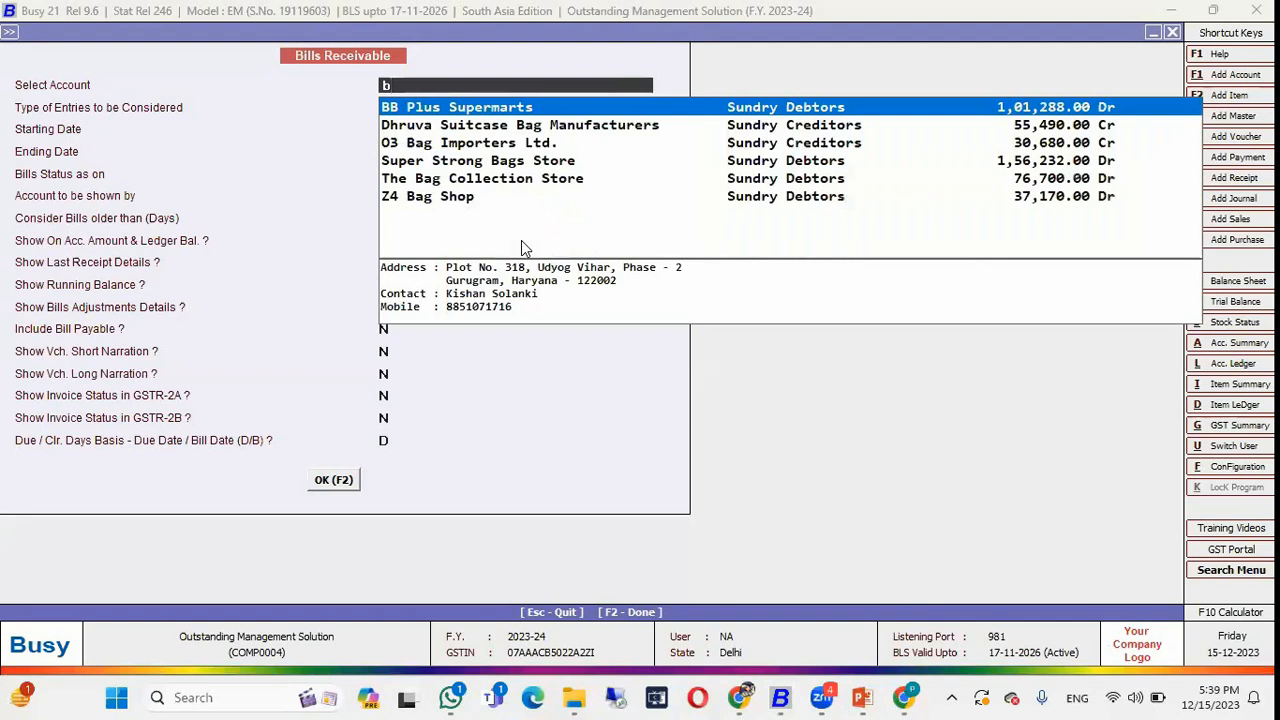
key("Return")
key("Return")
key("Return")
key("F2")
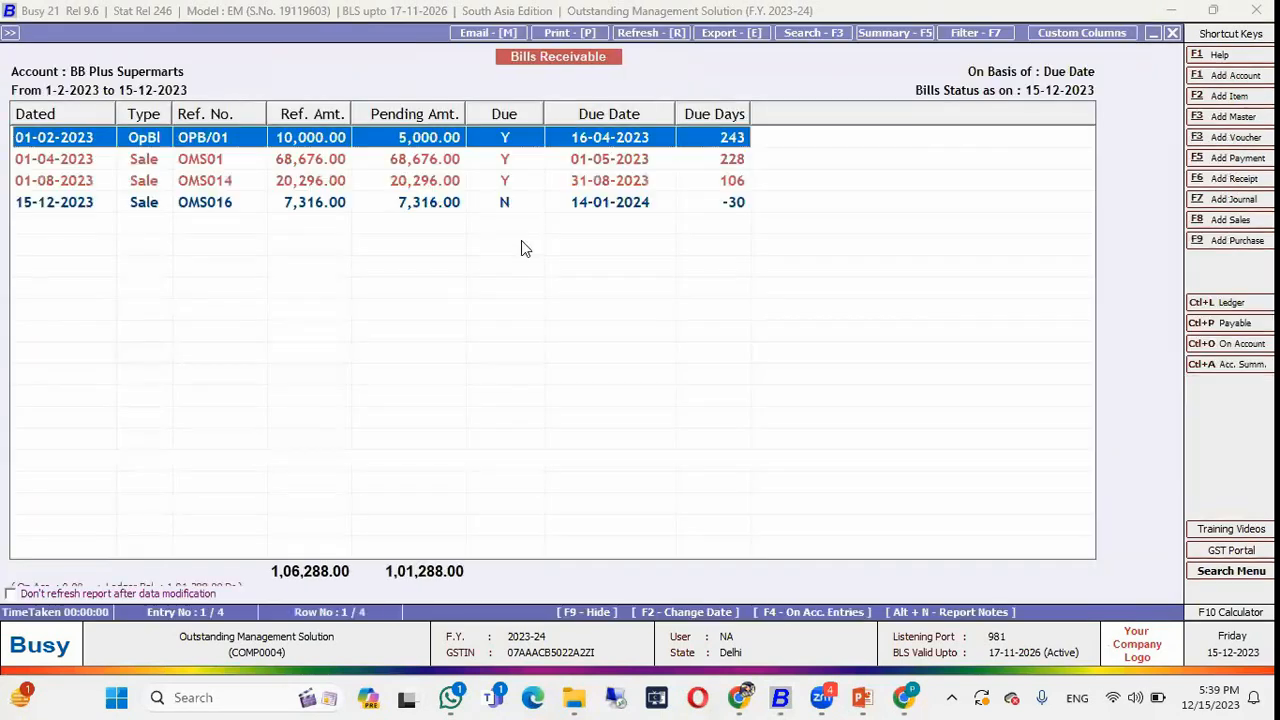
Examine each receivable bill of BB Plus Supermarts with its pending amount, due date and due days, and close the report.
key("Down")
key("Down")
key("Down")
key("Up")
key("Up")
key("Up")
key("Down")
key("Down")
key("Down")
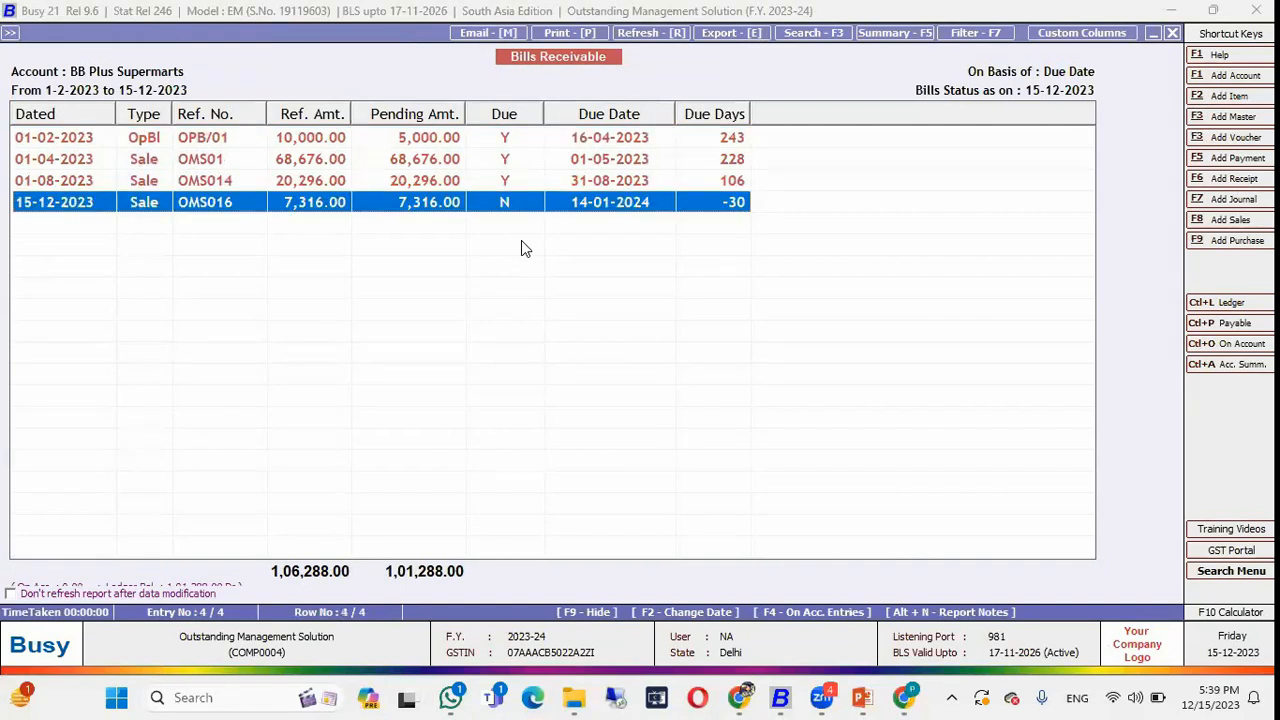
key("Up")
key("Up")
key("Up")
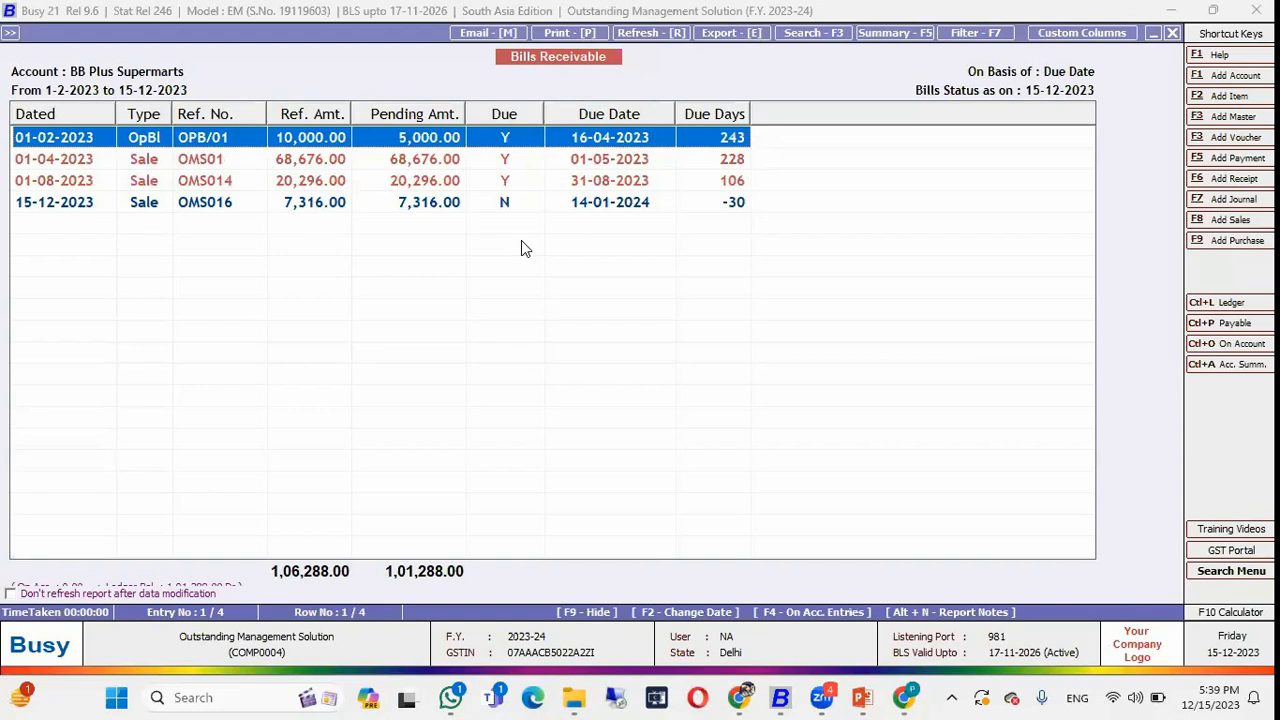
key("Escape")
Start the Bills Payable report under Outstanding Analysis for one account.
key("Return")
key("Down")
key("Down")
key("Down")
key("Down")
key("Down")
key("Down")
key("Down")
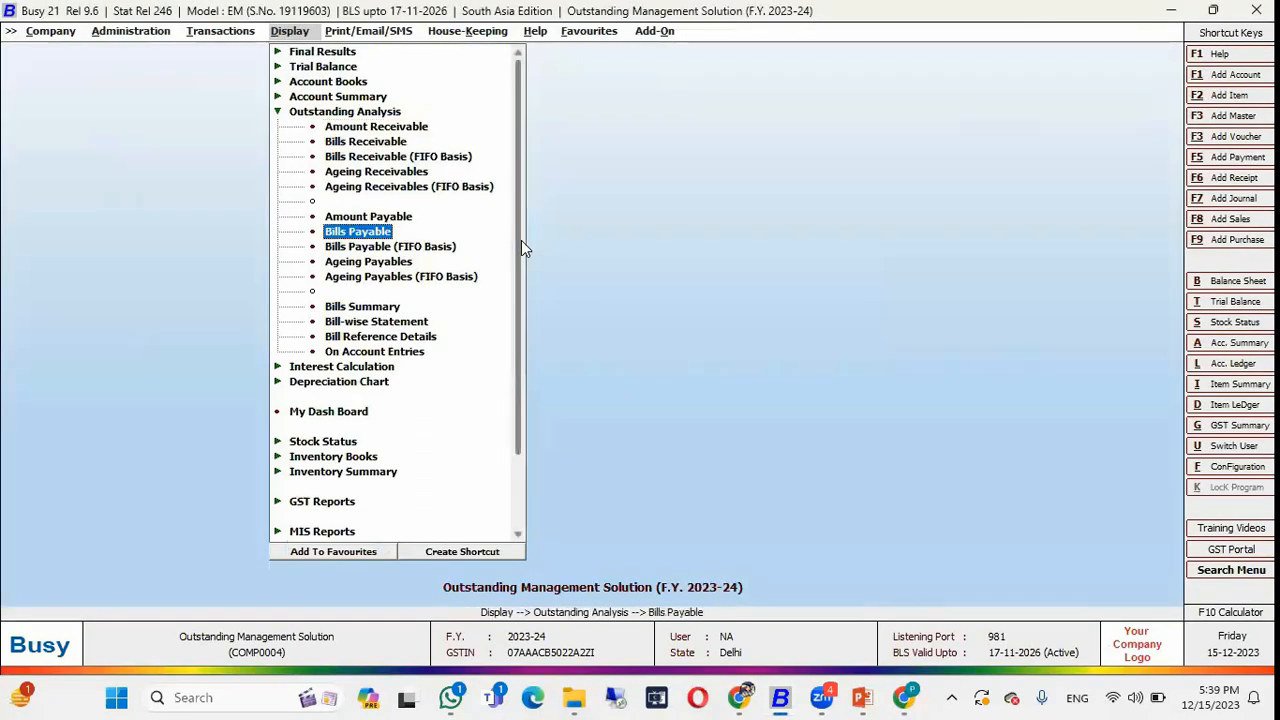
key("Return")
key("Return")
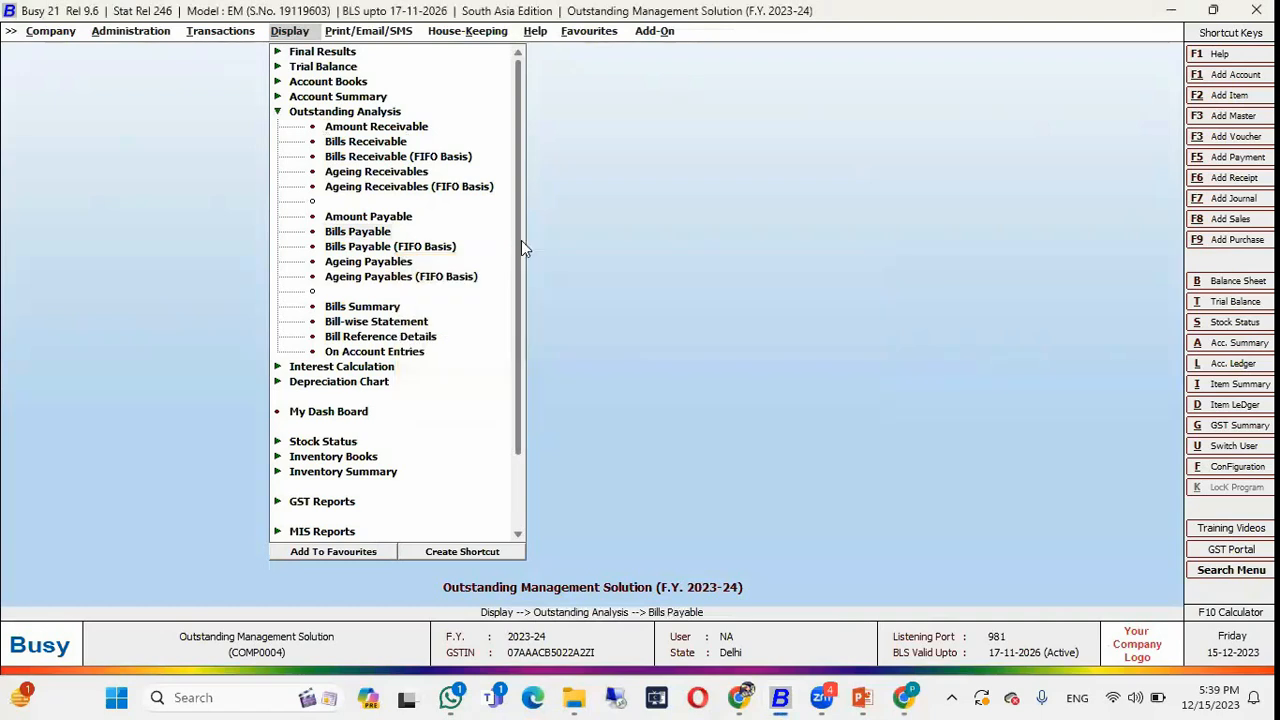
key("Return")
Choose O3 Bag Importers Ltd. as the account and generate its Bills Payable report with cleared entries included.
key("Escape")
type("d")
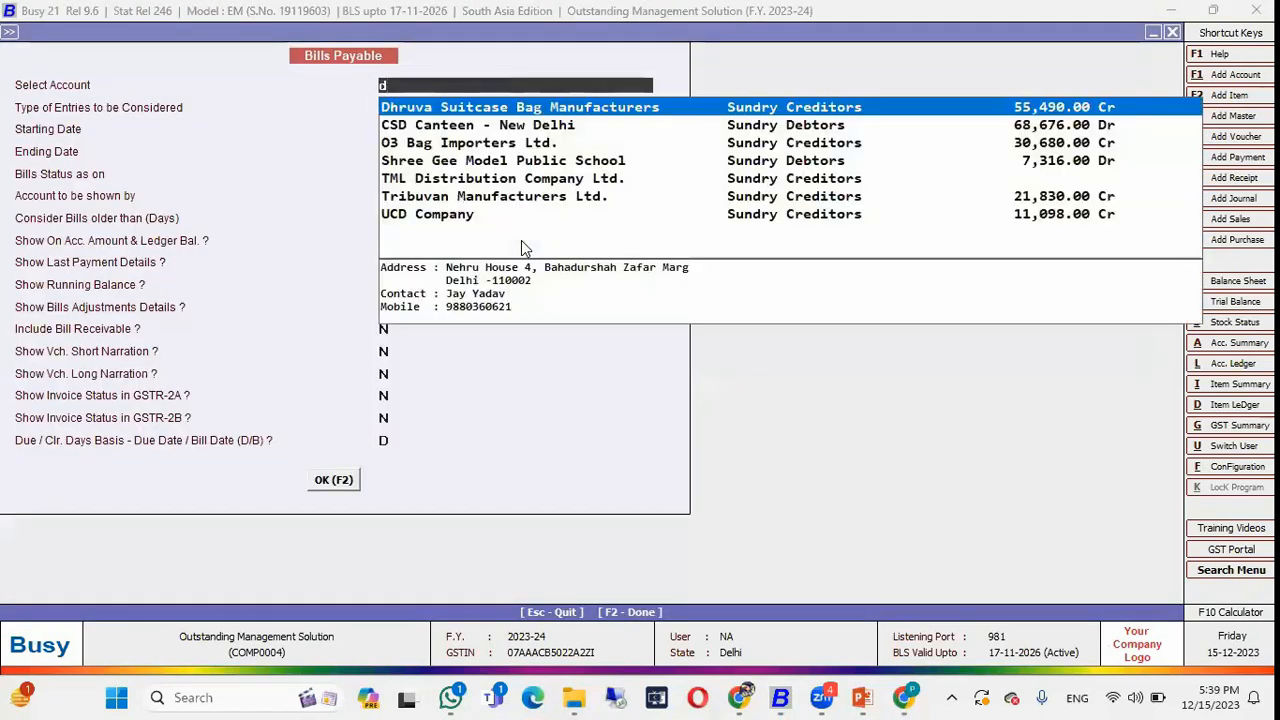
key("Down")
key("Down")
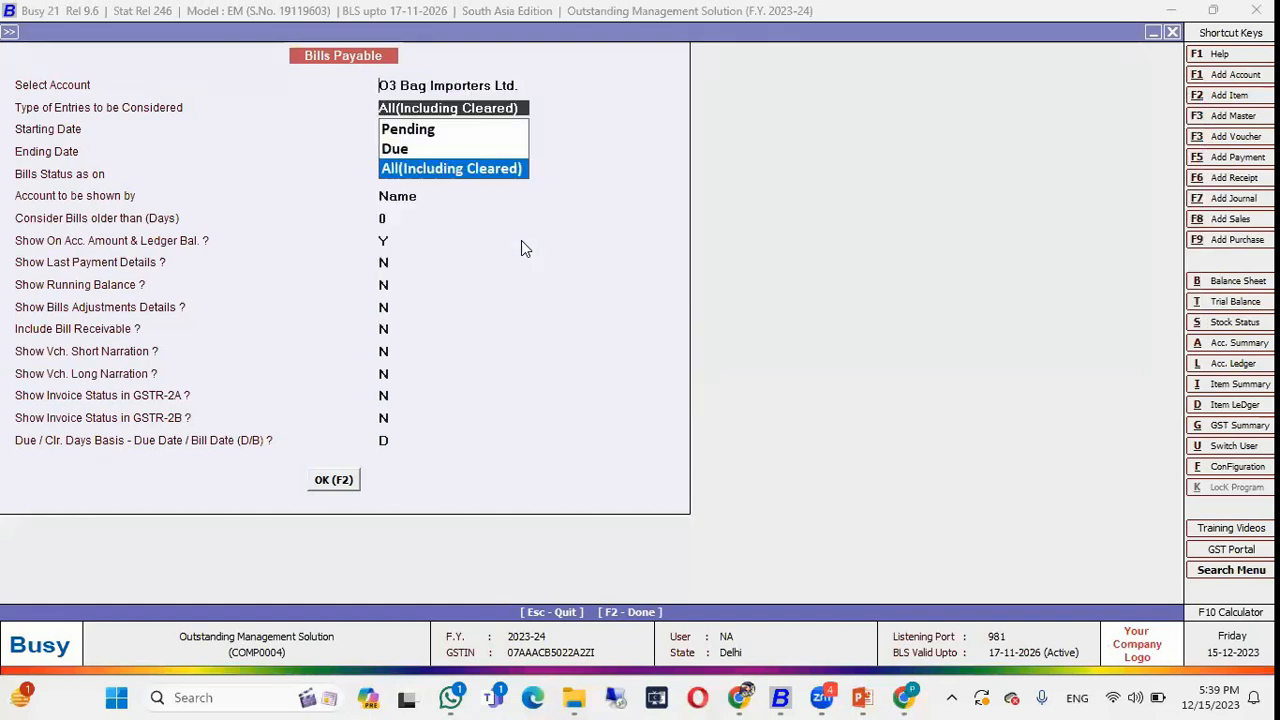
key("F2")
Compare purchase bills P002 and P006 of O3 Bag Importers Ltd., and close the Bills Payable report.
key("Down")
key("Up")
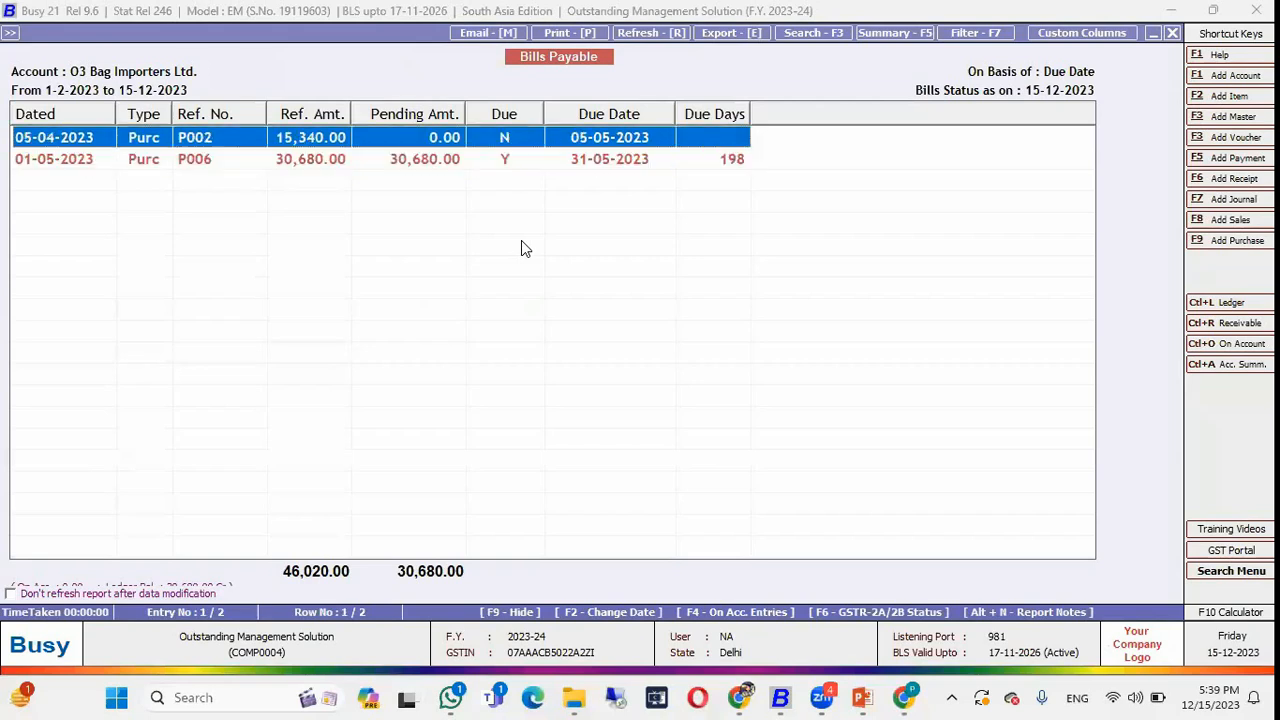
key("Return")
key("Escape")
key("Down")
key("Up")
key("Down")
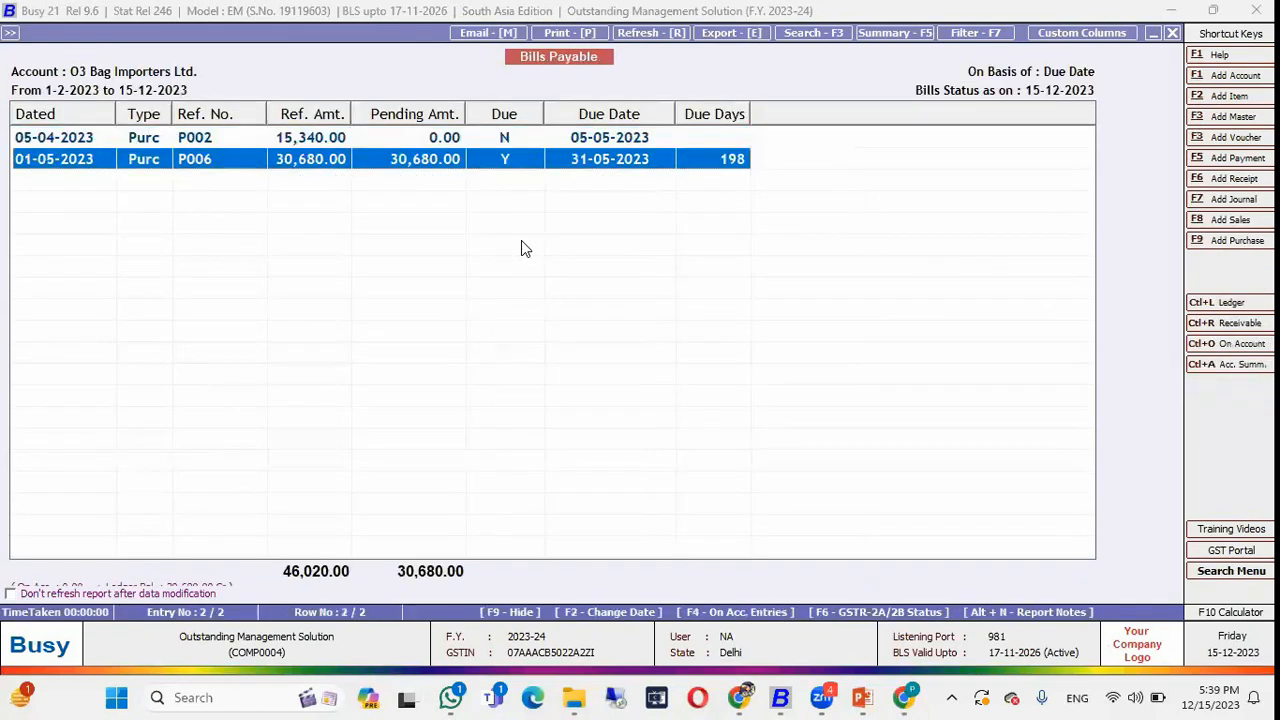
key("Up")
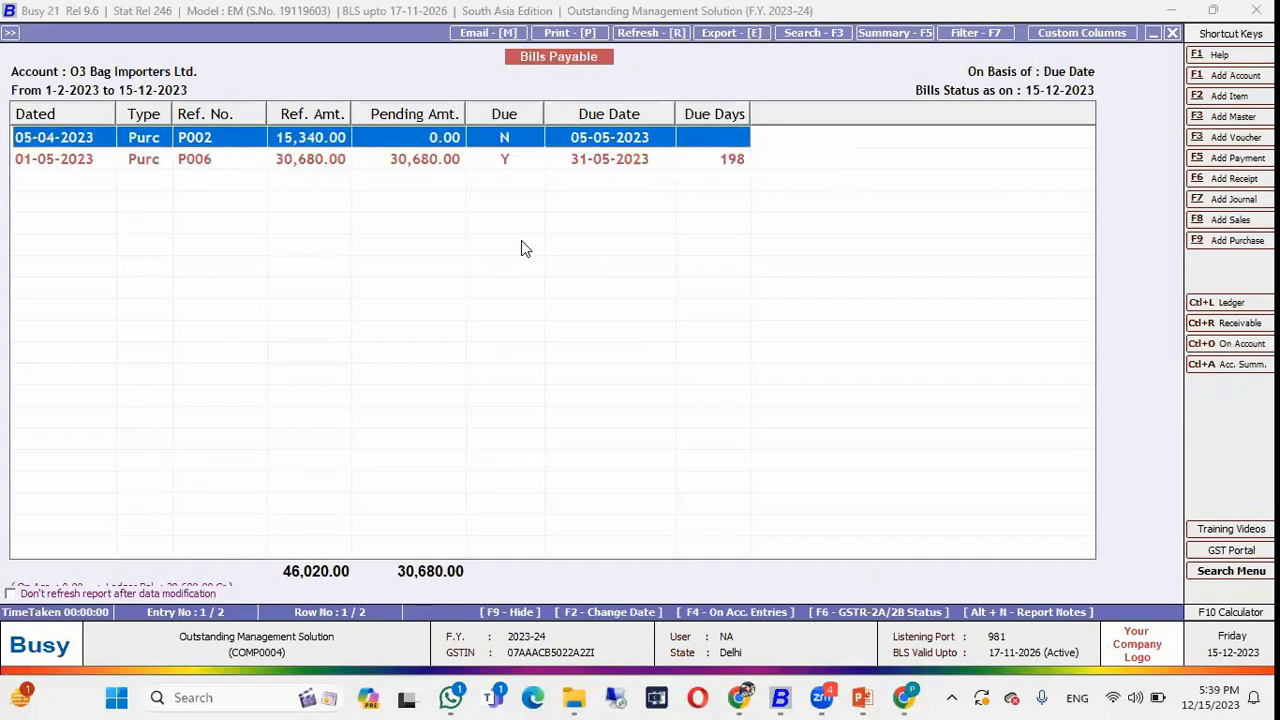
key("Down")
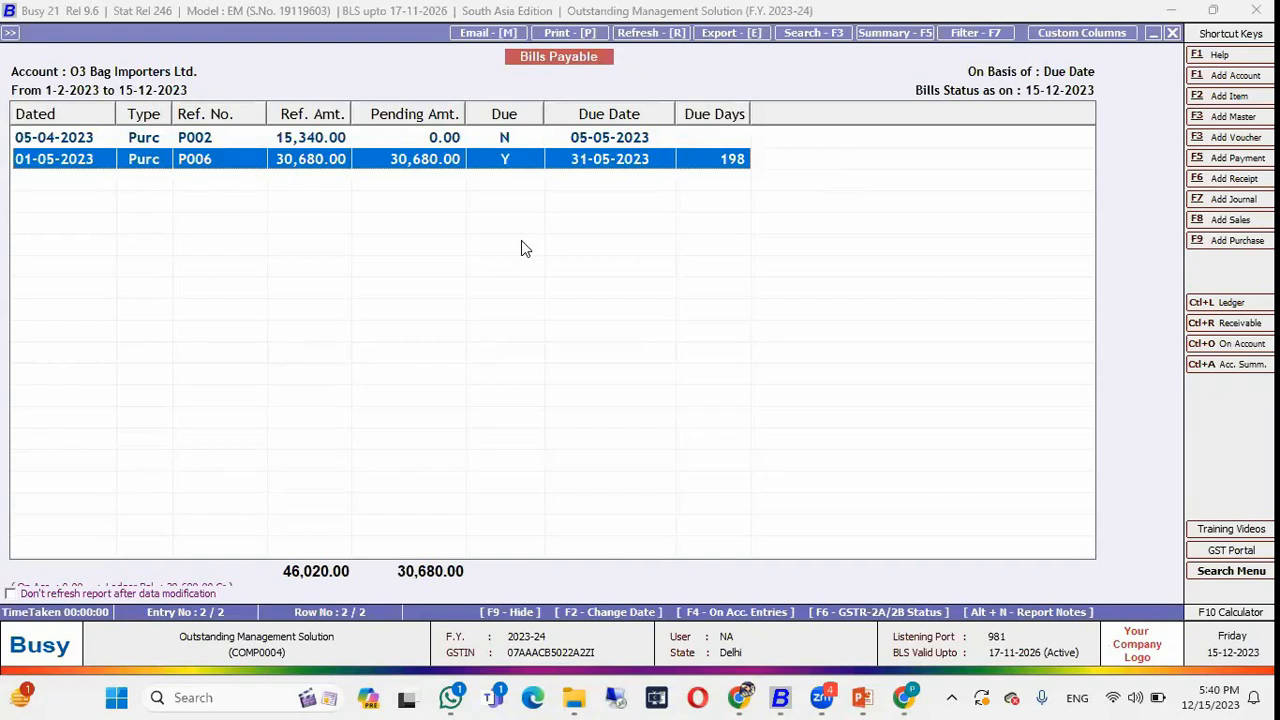
key("Escape")
key("Escape")
key("Escape")
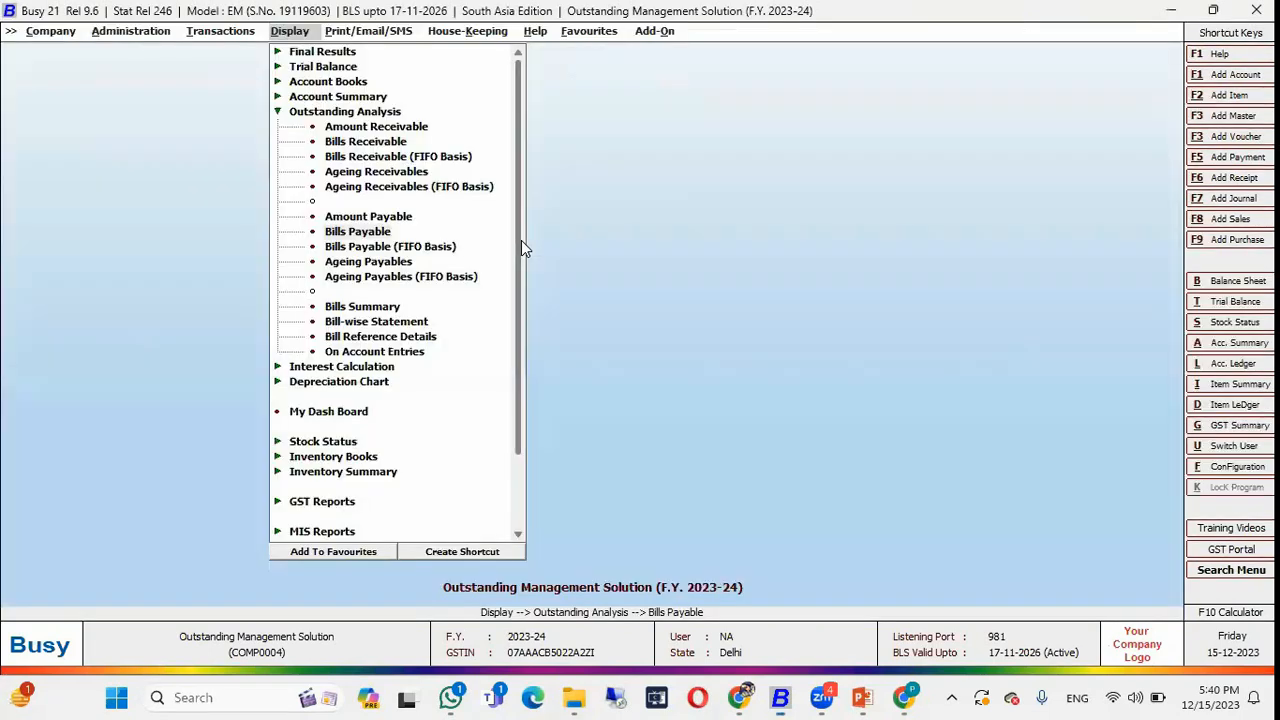
key("Escape")
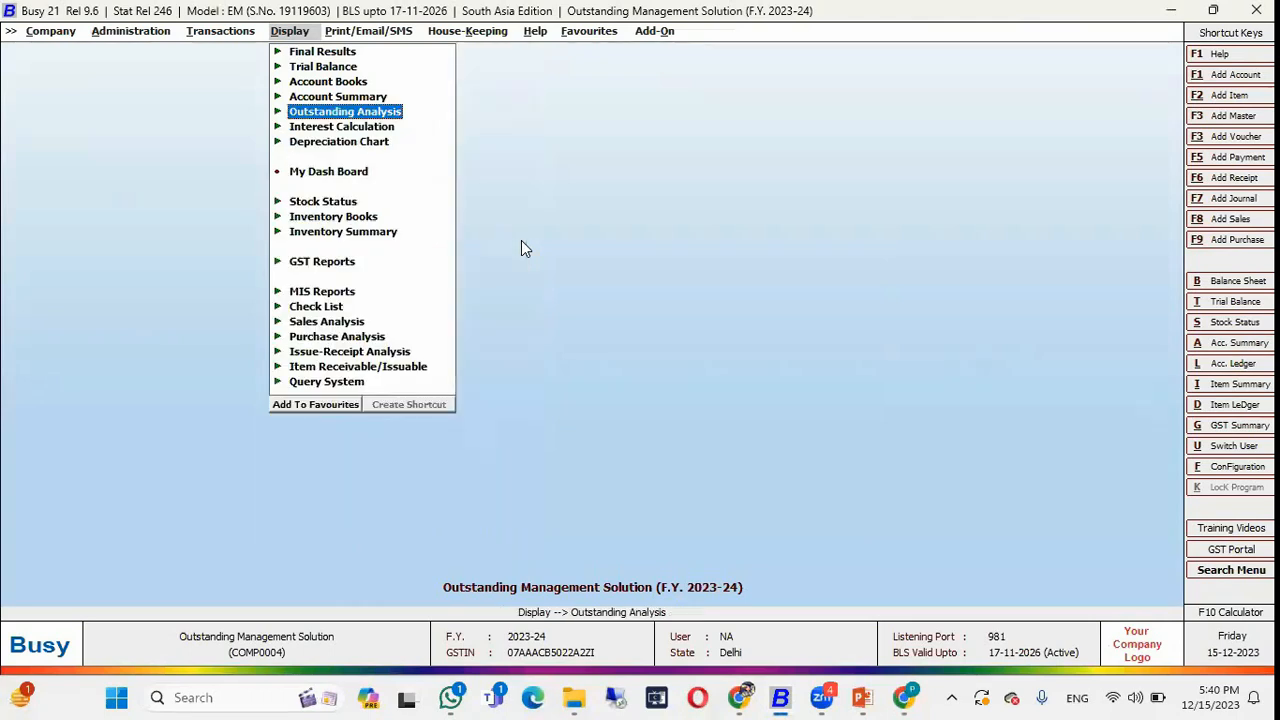
key("Return")
key("Down")
key("Down")
key("Down")
key("Down")
key("Down")
key("Down")
key("Down")
key("Down")
key("Down")
key("Down")
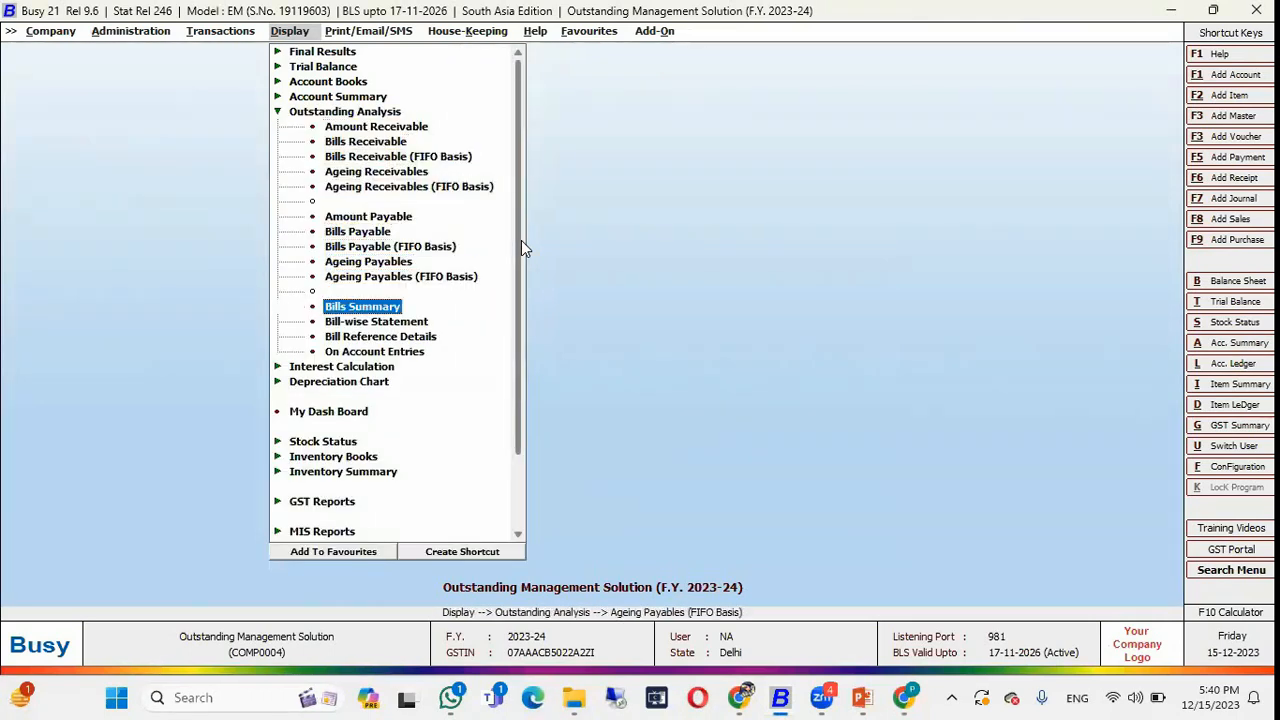
key("Down")
key("Up")
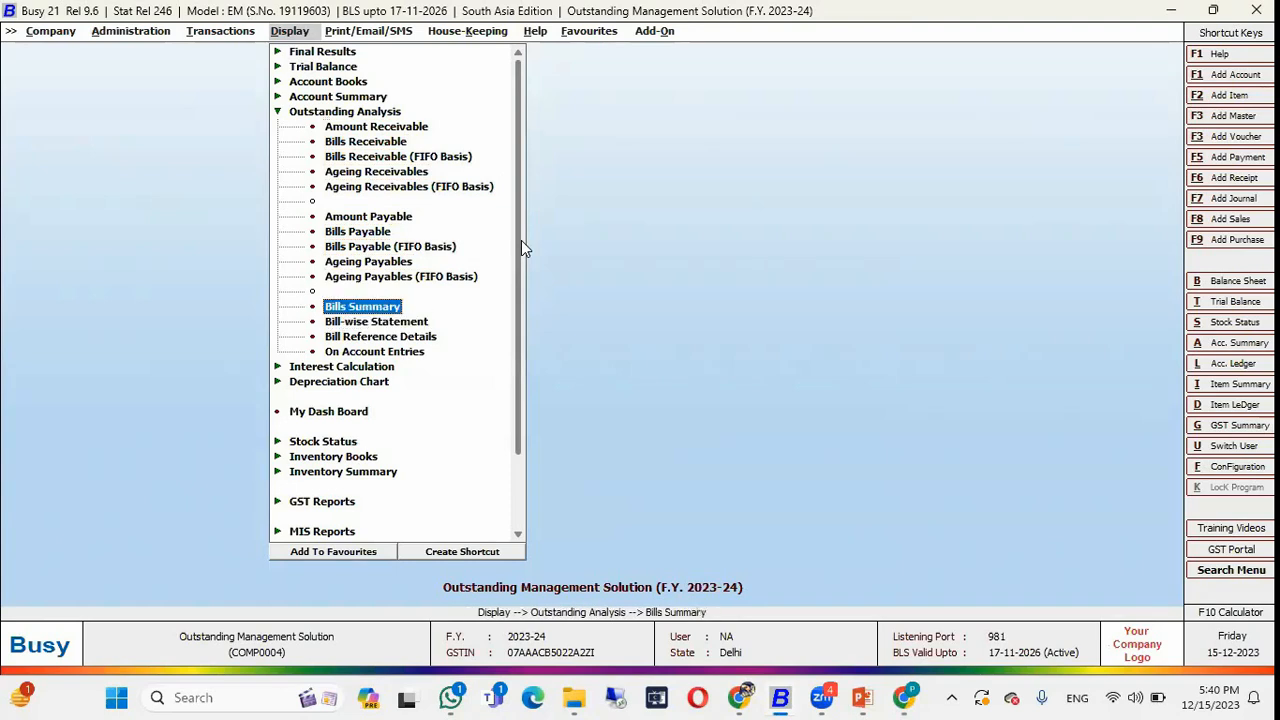
key("Return")
key("Escape")
key("Down")
key("Down")
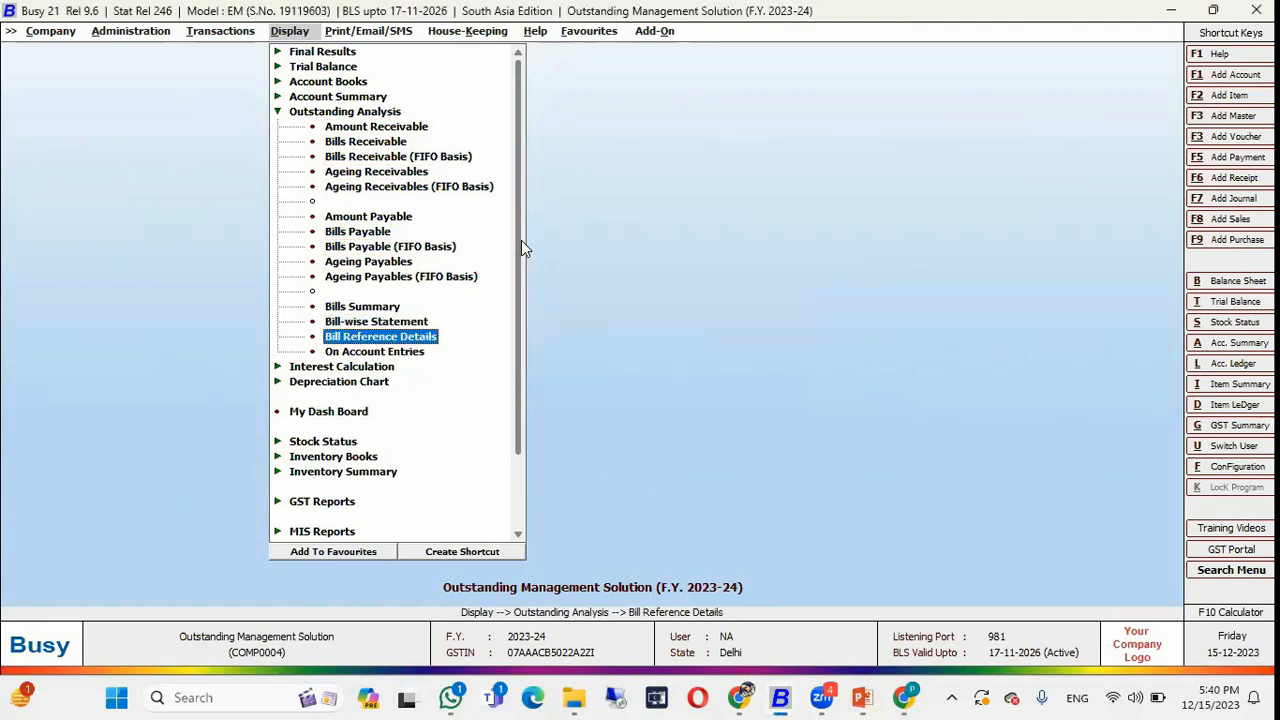
key("Return")
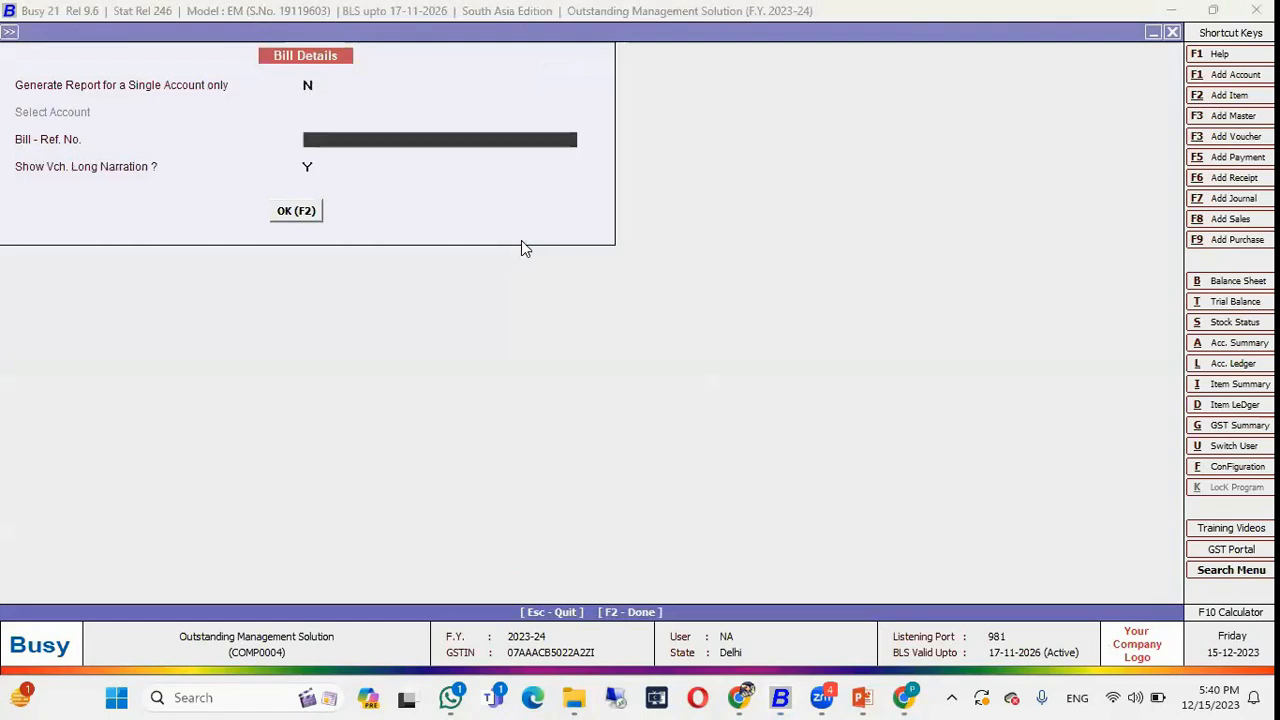
key("Escape")
key("Escape")
Look up the latest sales voucher number in the sales voucher modification form, and leave the form without editing.
key("Left")
key("Return")
key("Down")
key("Return")
key("Return")
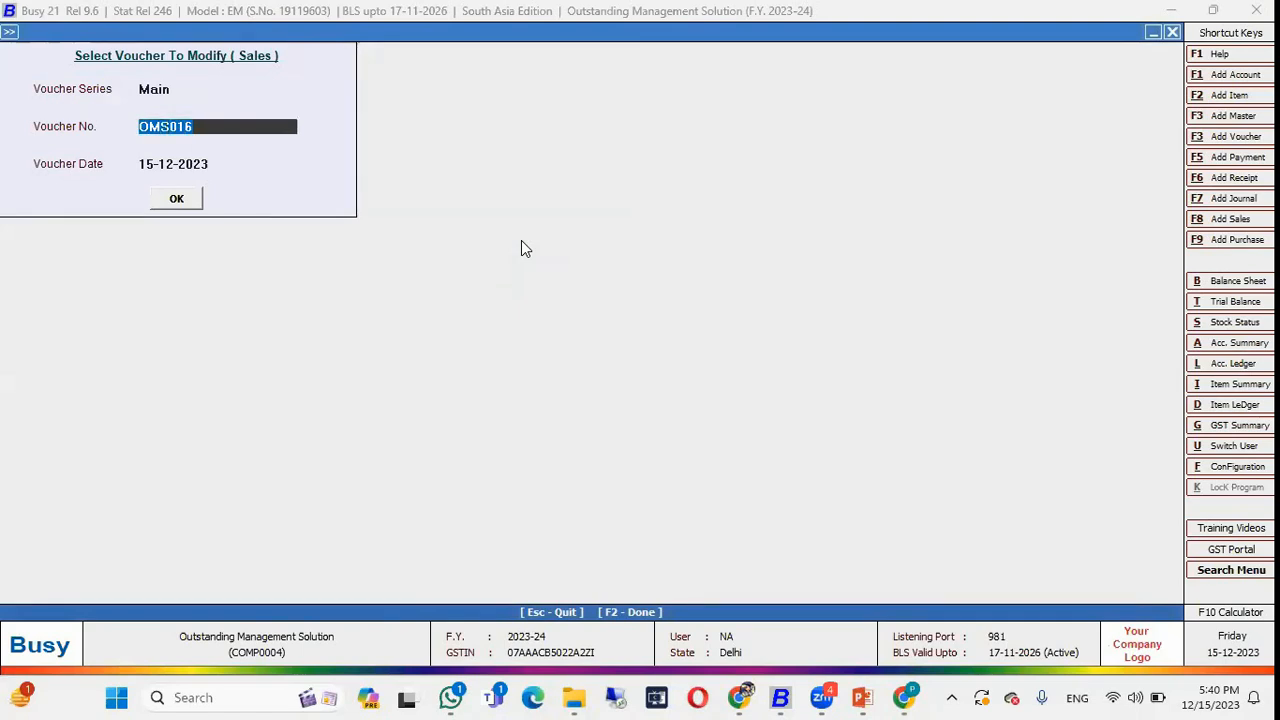
key("Escape")
Open the Bill Reference Details report form under Outstanding Analysis.
key("Right")
key("Return")
key("Down")
key("Down")
key("Down")
key("Down")
key("Down")
key("Down")
key("Down")
key("Down")
key("Down")
key("Down")
key("Down")
key("Down")
key("Return")
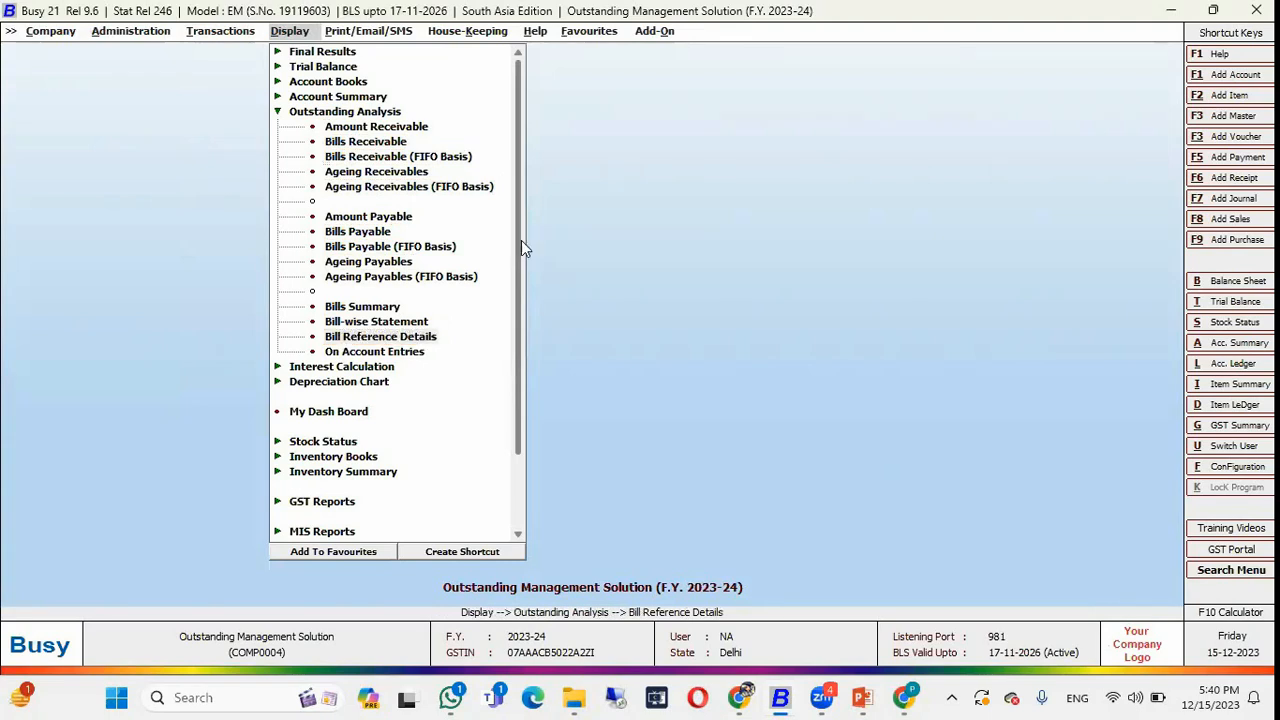
key("Return")
Generate the reference details for bill OMS016 across all accounts, keeping the long narration shown.
type("OMS016")
key("Return")
key("Return")
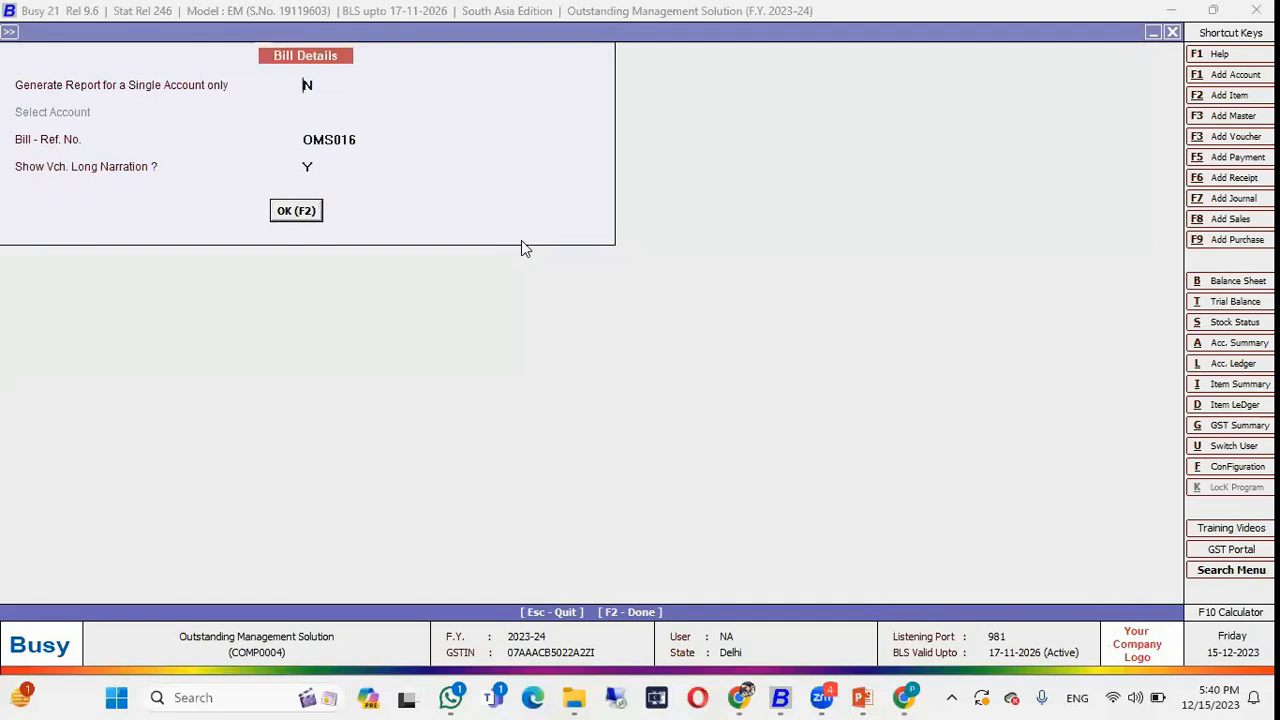
key("Return")
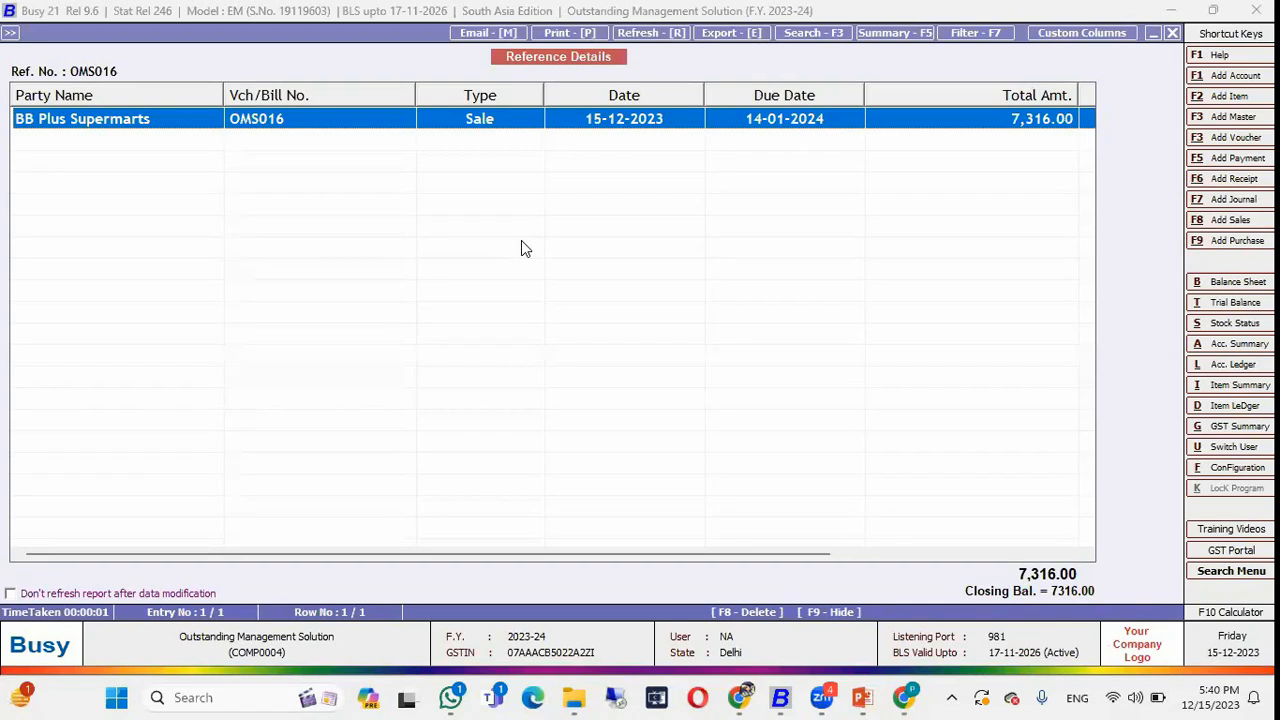
Examine all columns of the OMS016 reference details through adjusted amount and narration, and close the report.
key("Right")
key("Right")
key("Right")
key("Right")
key("Right")
key("Right")
key("Right")
key("Right")
key("Right")
key("Right")
key("Right")
key("Right")
key("Right")
key("Right")
key("Right")
key("Right")
key("Right")
key("Right")
key("Right")
key("Right")
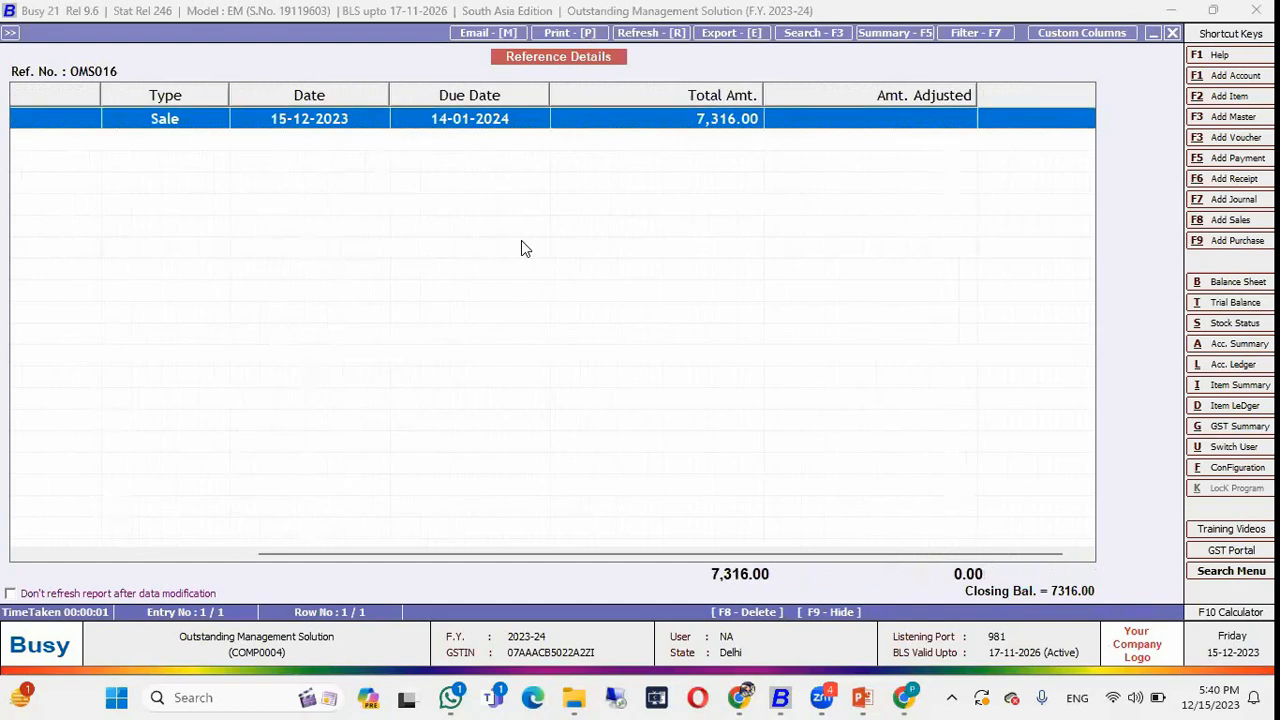
key("Right")
key("Right")
key("Right")
key("Right")
key("Right")
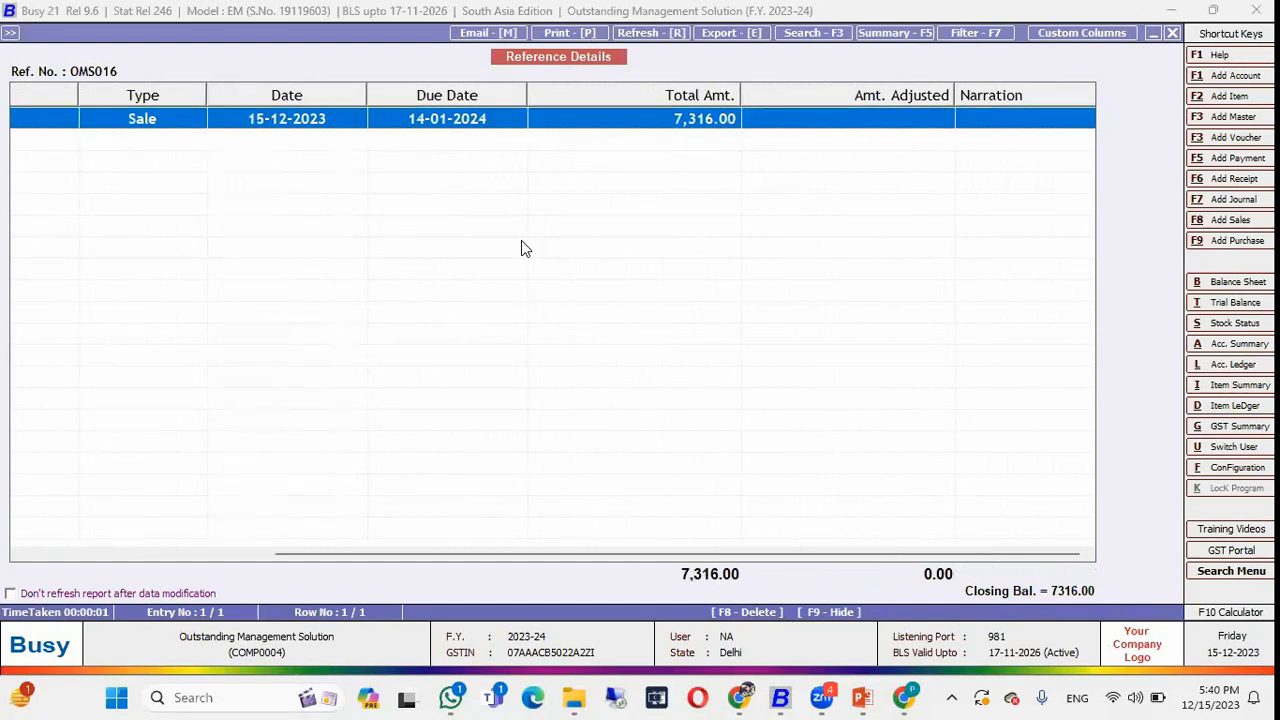
key("Escape")
key("Escape")
Generate the Bills Summary report for all accounts.
key("Return")
key("Down")
key("Return")
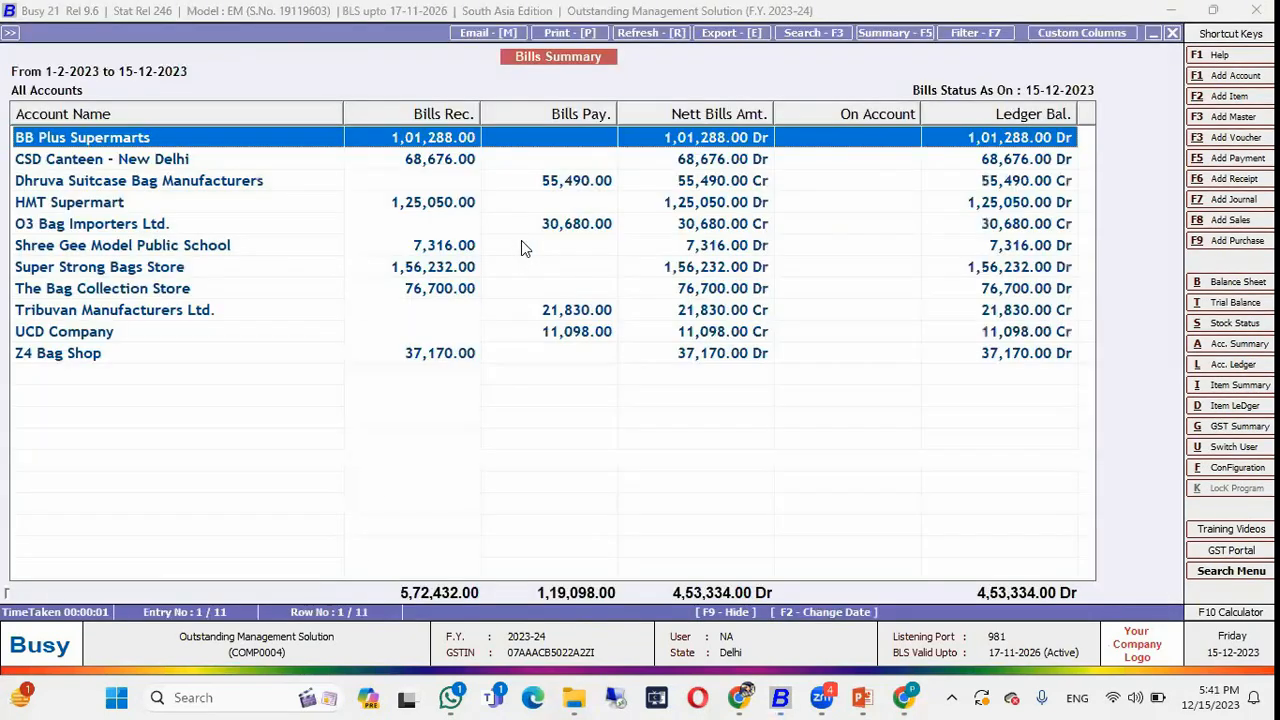
Review the receivable and payable bill amounts per party in the Bills Summary, and close the report.
key("Down")
key("Up")
key("Down")
key("Down")
key("Down")
key("Up")
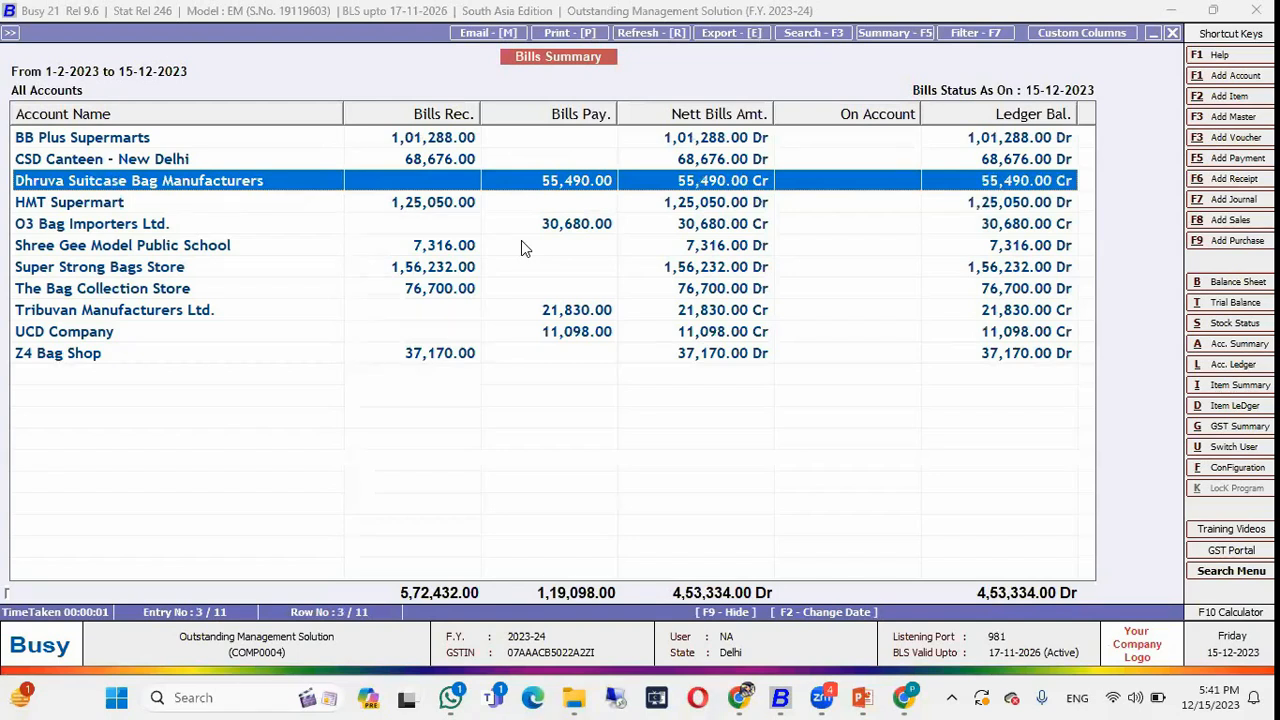
key("Escape")
key("Escape")
key("Escape")
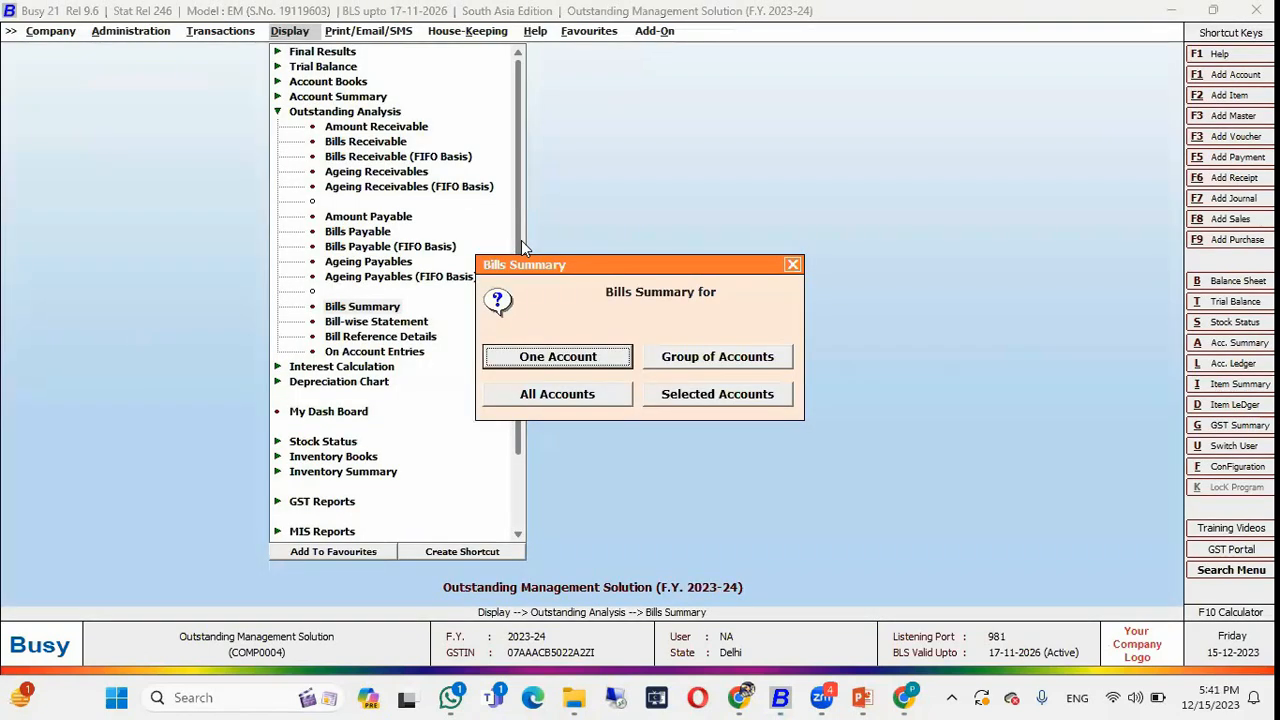
Generate the Bill-wise Statement for Z4 Bag Shop from 01-02-2023 to 15-12-2023, including cleared bills.
key("Down")
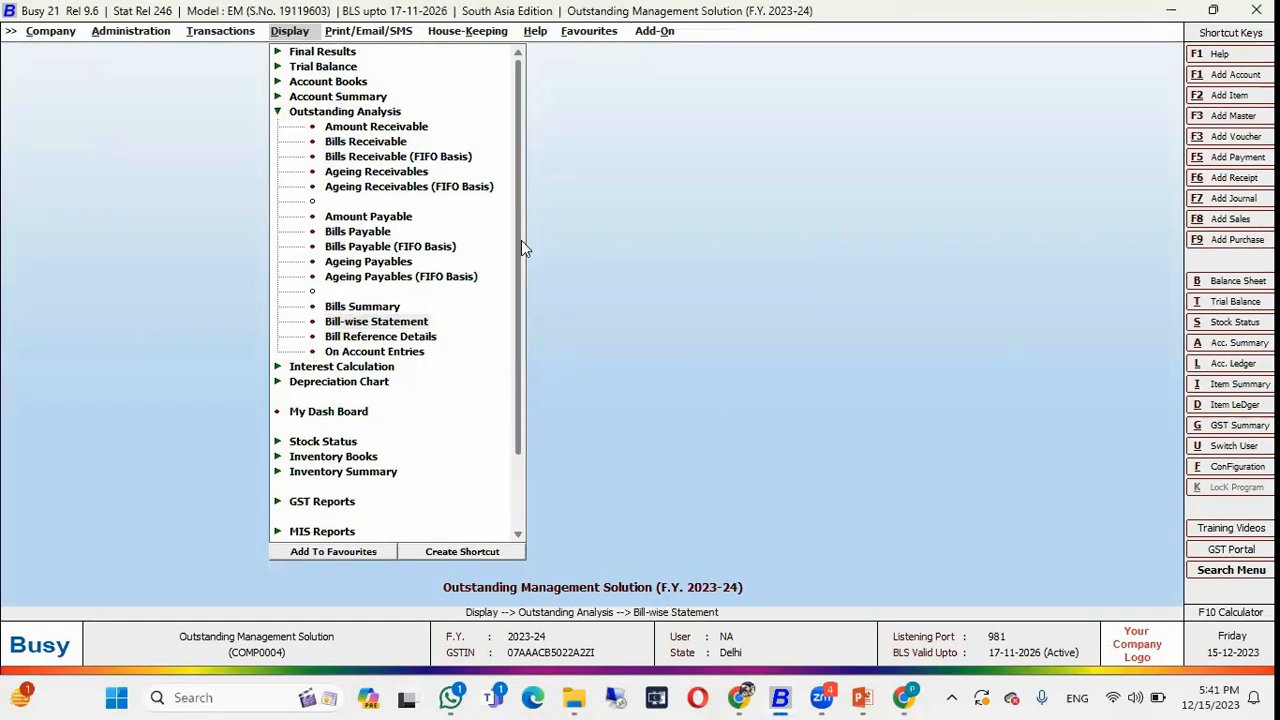
key("Return")
key("Return")
key("Return")
key("Return")
key("Return")
key("Return")
key("Return")
key("Return")
key("Return")
key("Return")
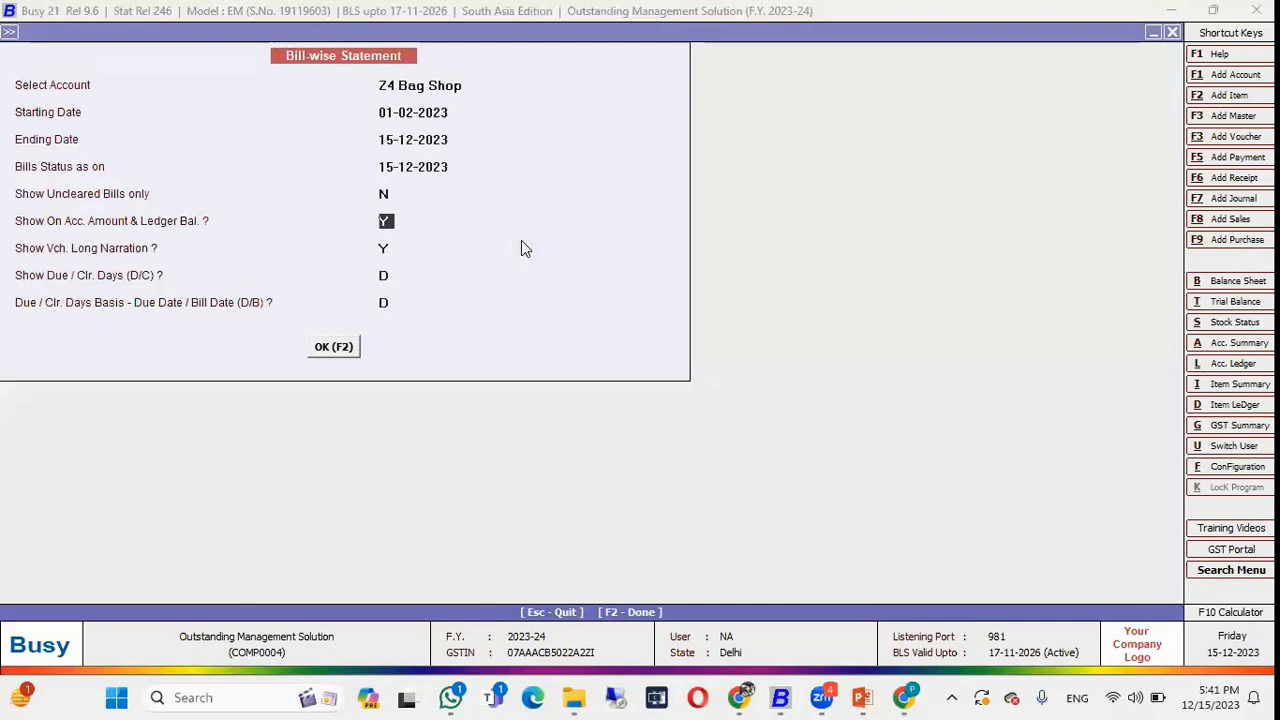
Examine the sales bills of Z4 Bag Shop in the Bill-wise Statement, and close the report.
key("Down")
key("Down")
key("Up")
key("Up")
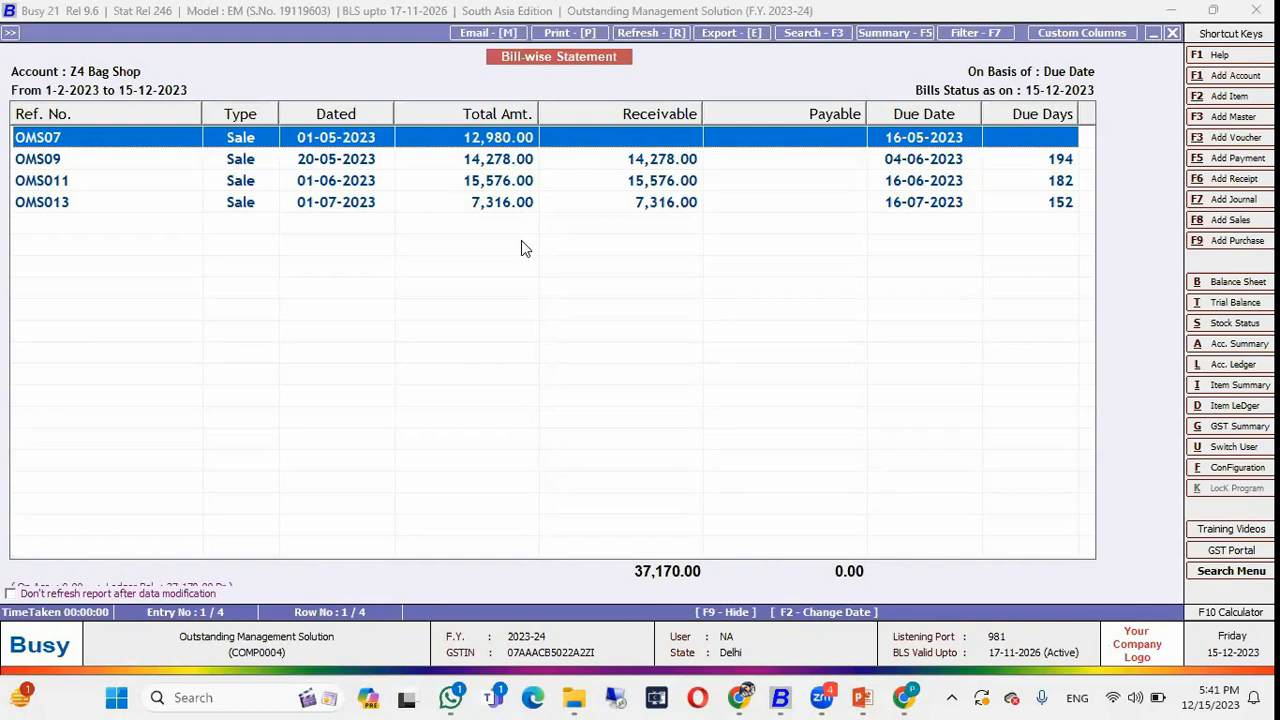
key("Escape")
key("Escape")
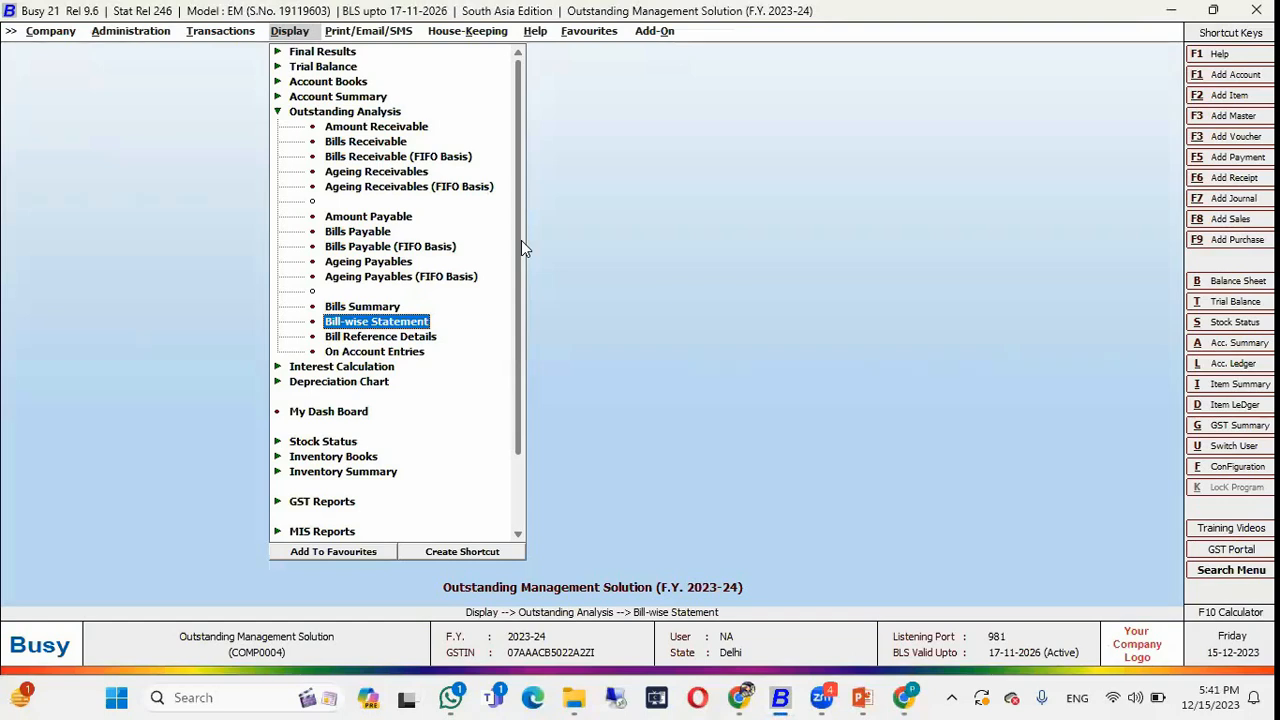
key("Up")
key("Up")
key("Up")
key("Up")
key("Up")
key("Up")
key("Up")
key("Up")
key("Up")
key("Up")
key("Up")
key("Up")
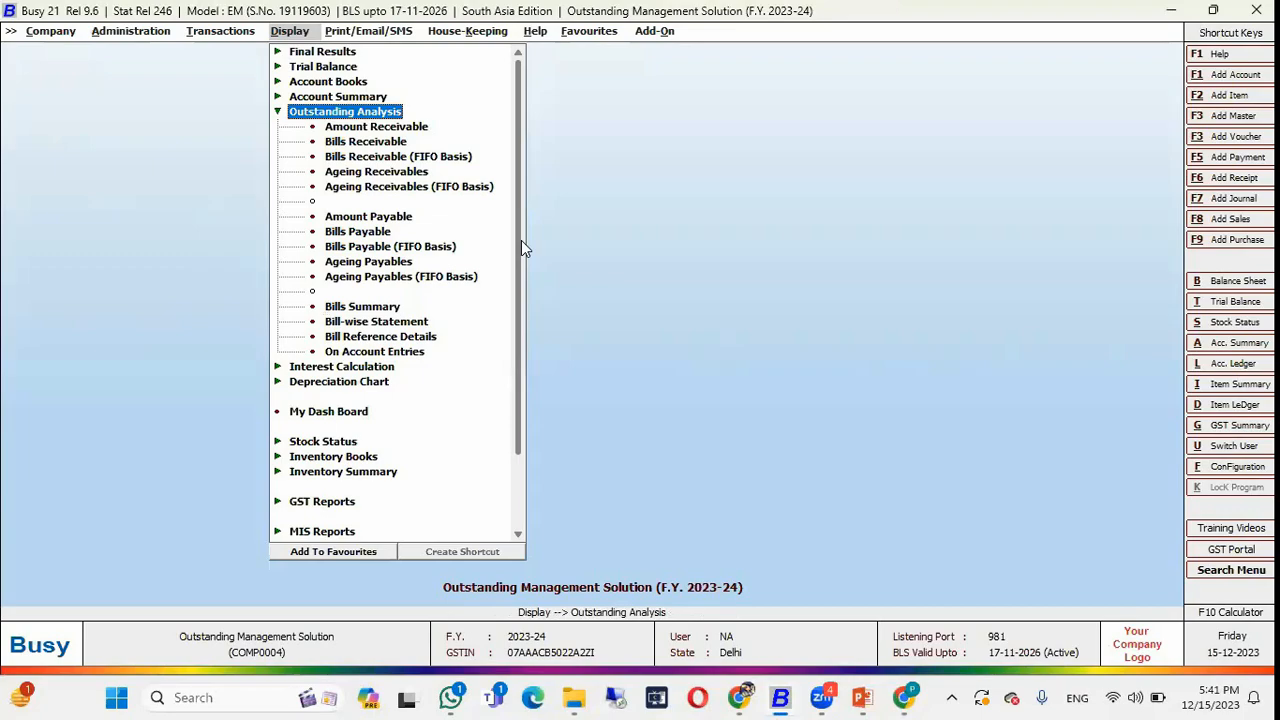
key("Left")
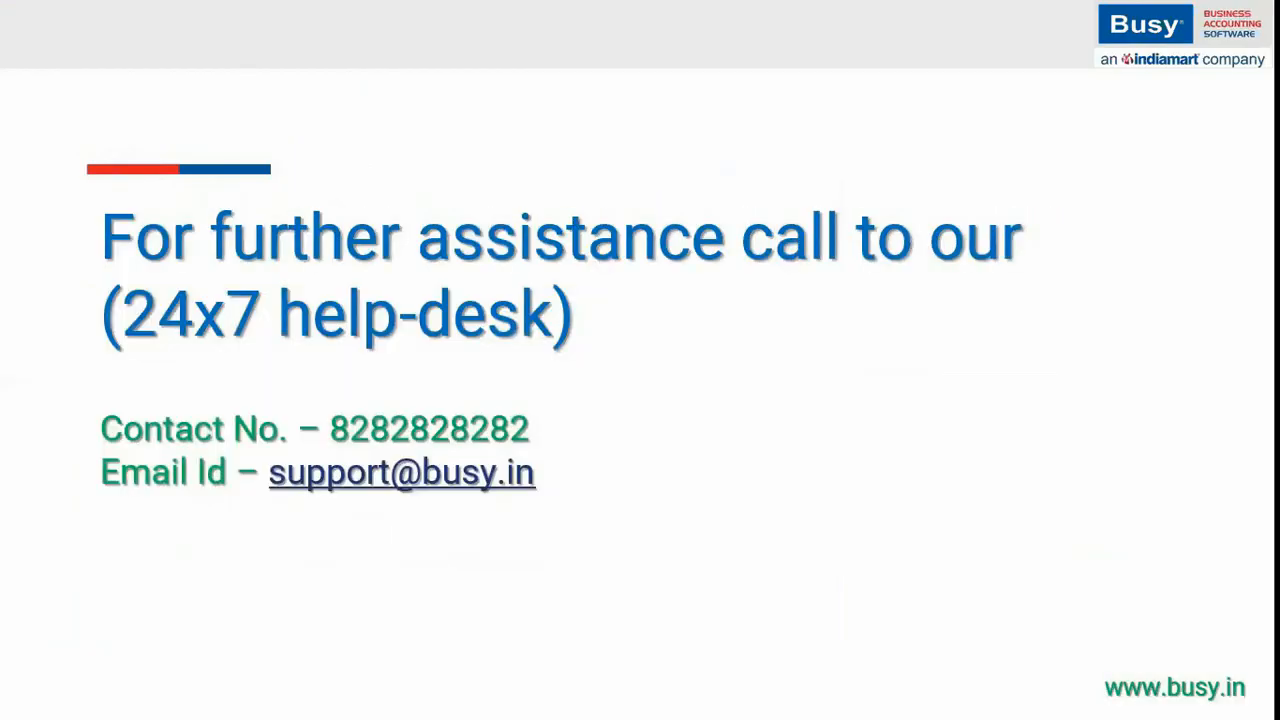